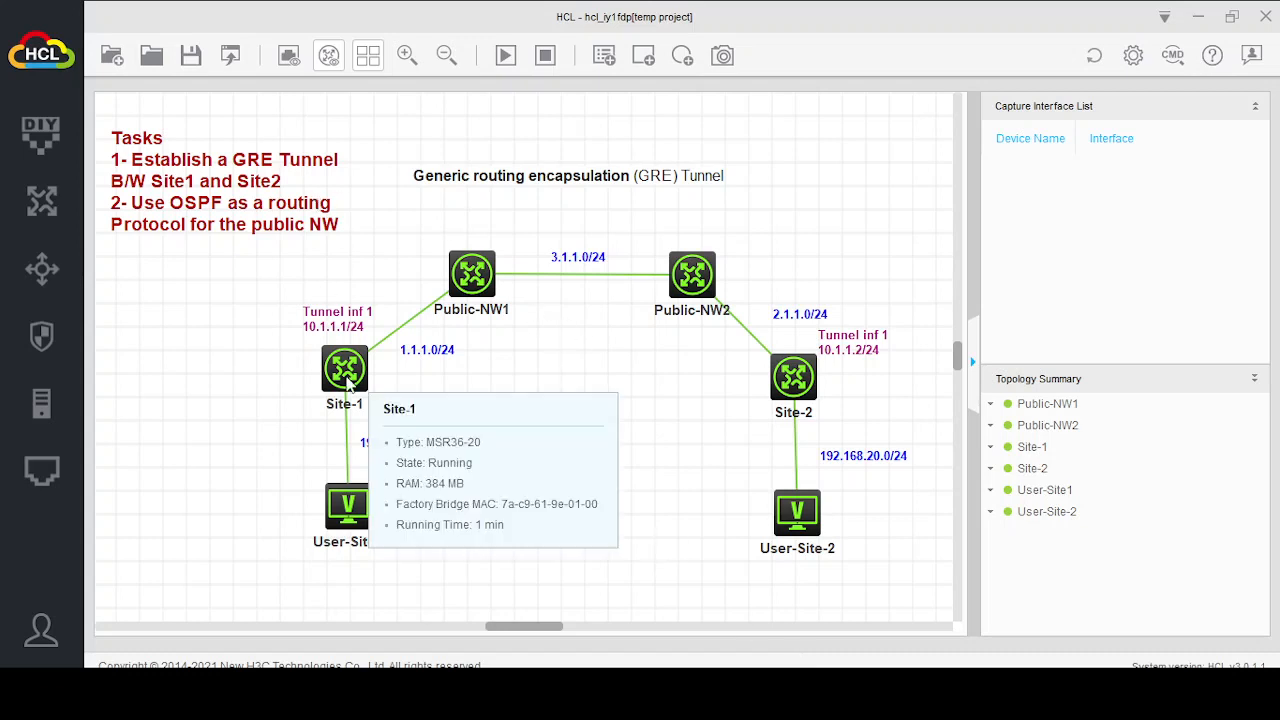
Review the IPv4 address, subnet mask and gateway settings of User-Site1 and User-Site-2.
drag(381, 376, 760, 388)
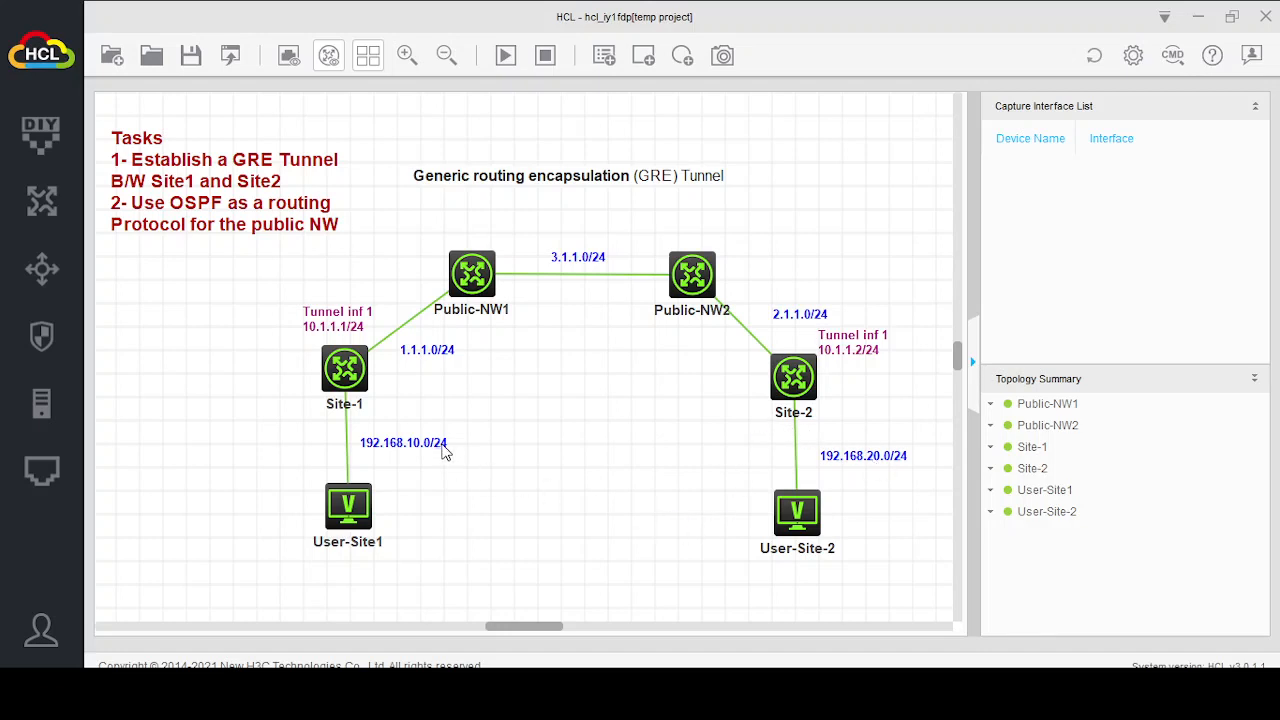
right_click(352, 508)
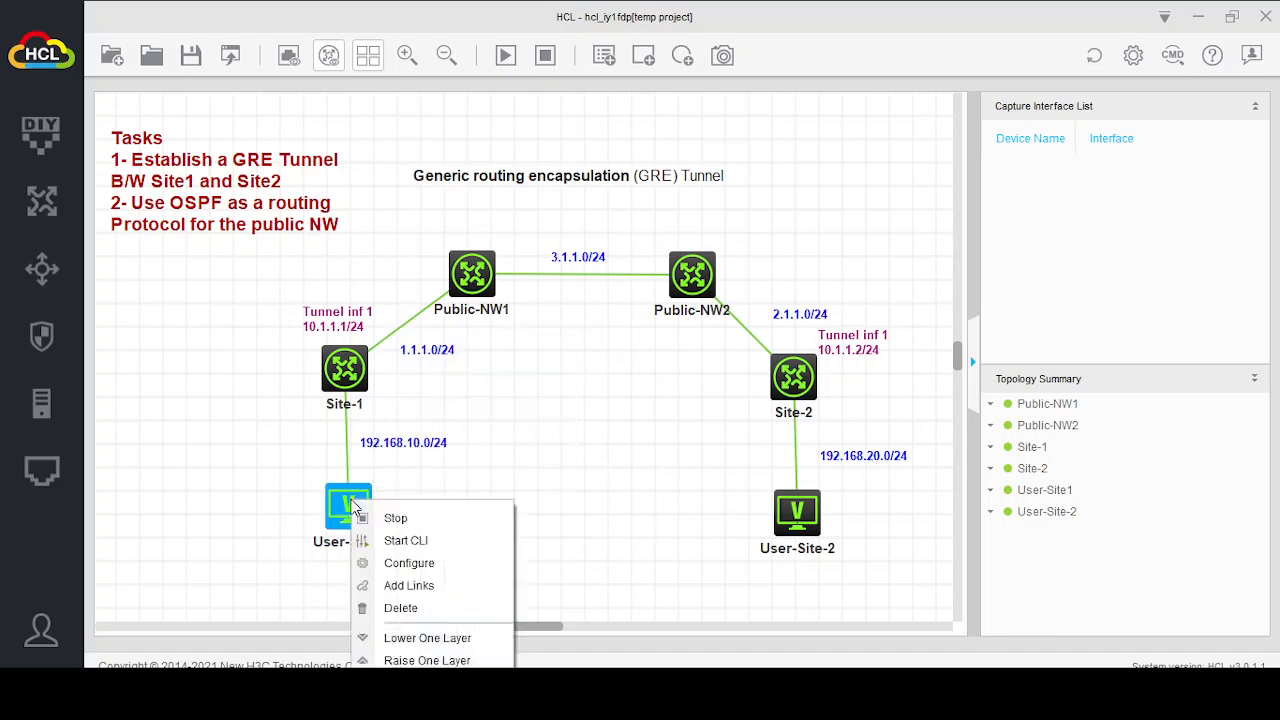
click(423, 570)
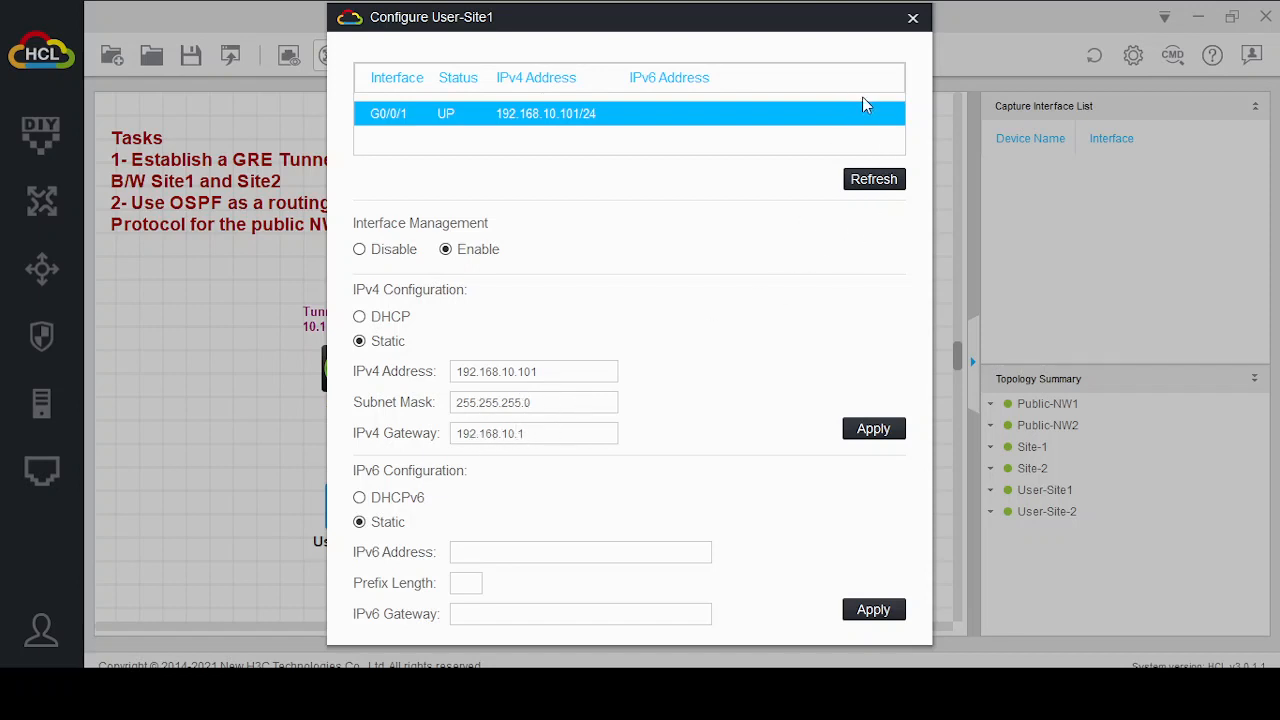
click(912, 18)
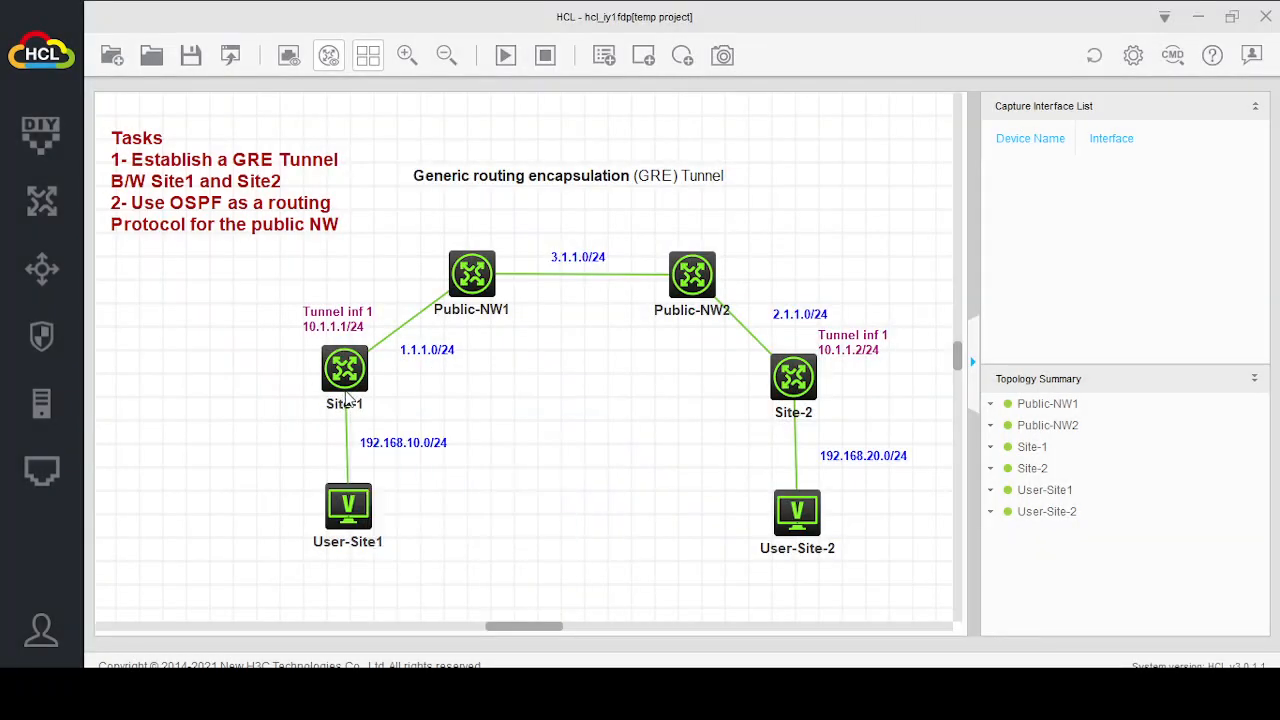
right_click(793, 510)
click(851, 391)
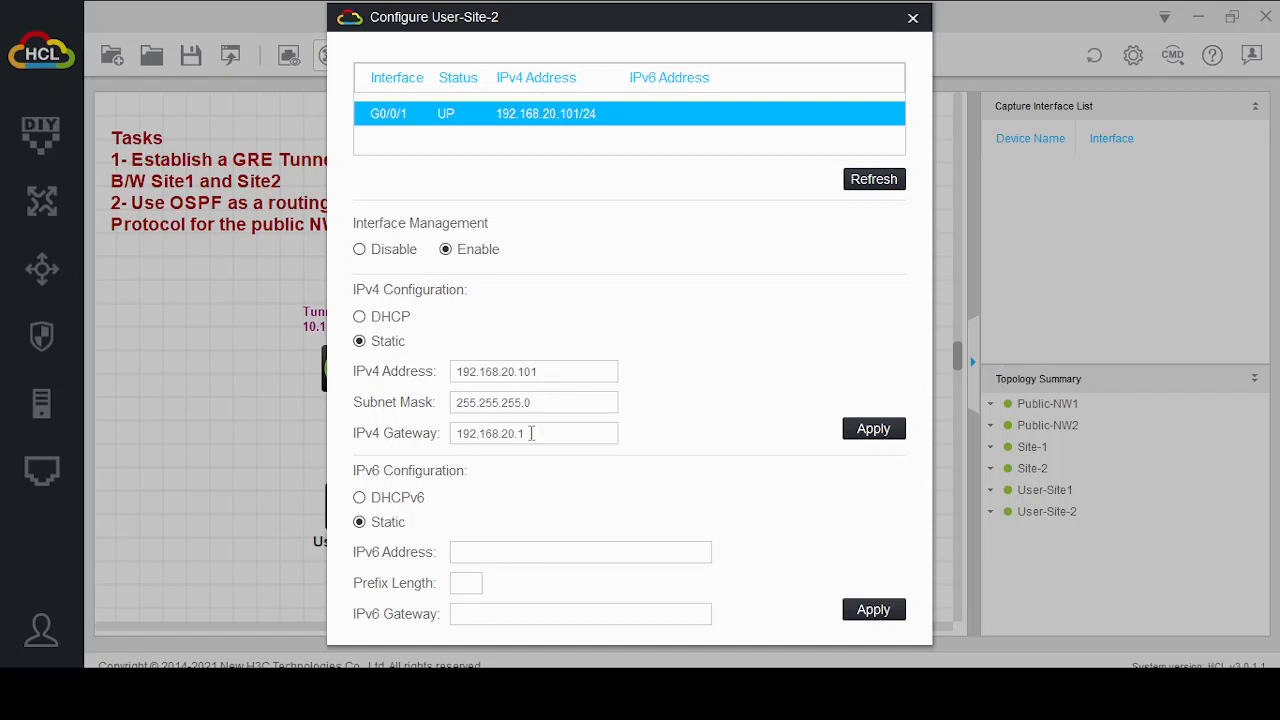
click(913, 18)
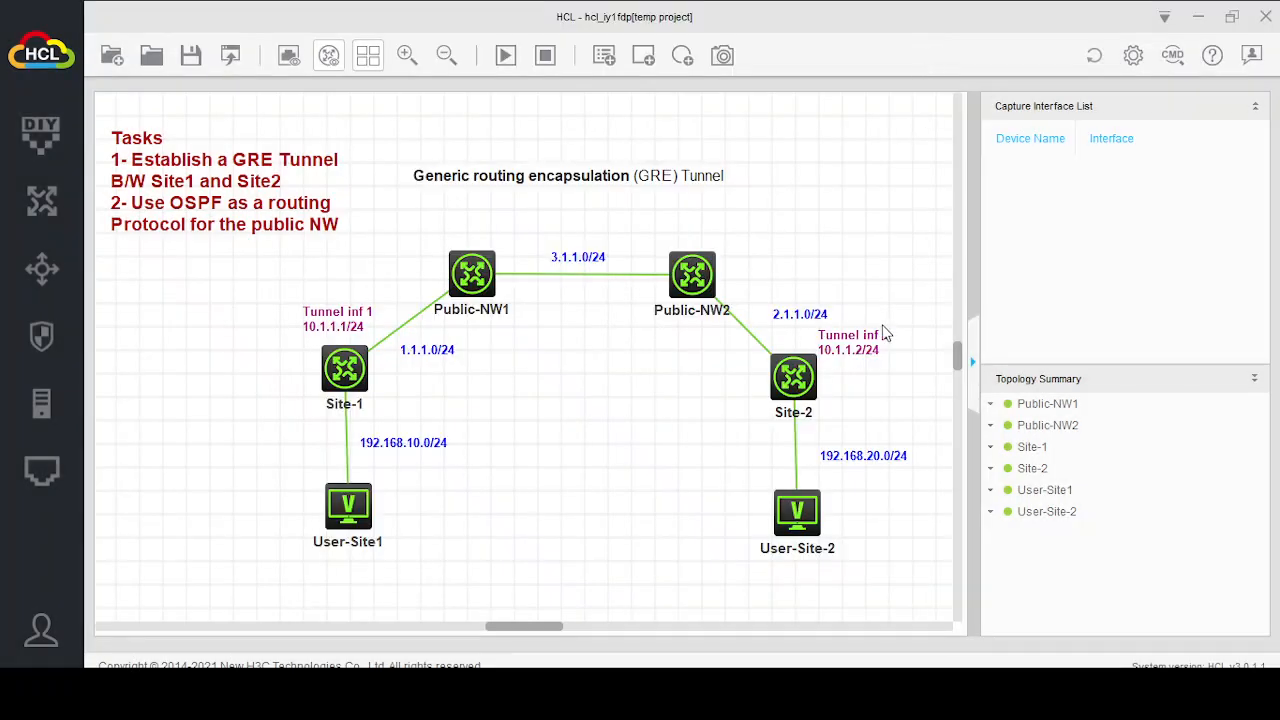
Show the interface names on the topology links, and open Site-1's command line with its automatic configuration aborted.
mouse_move(794, 402)
click(288, 56)
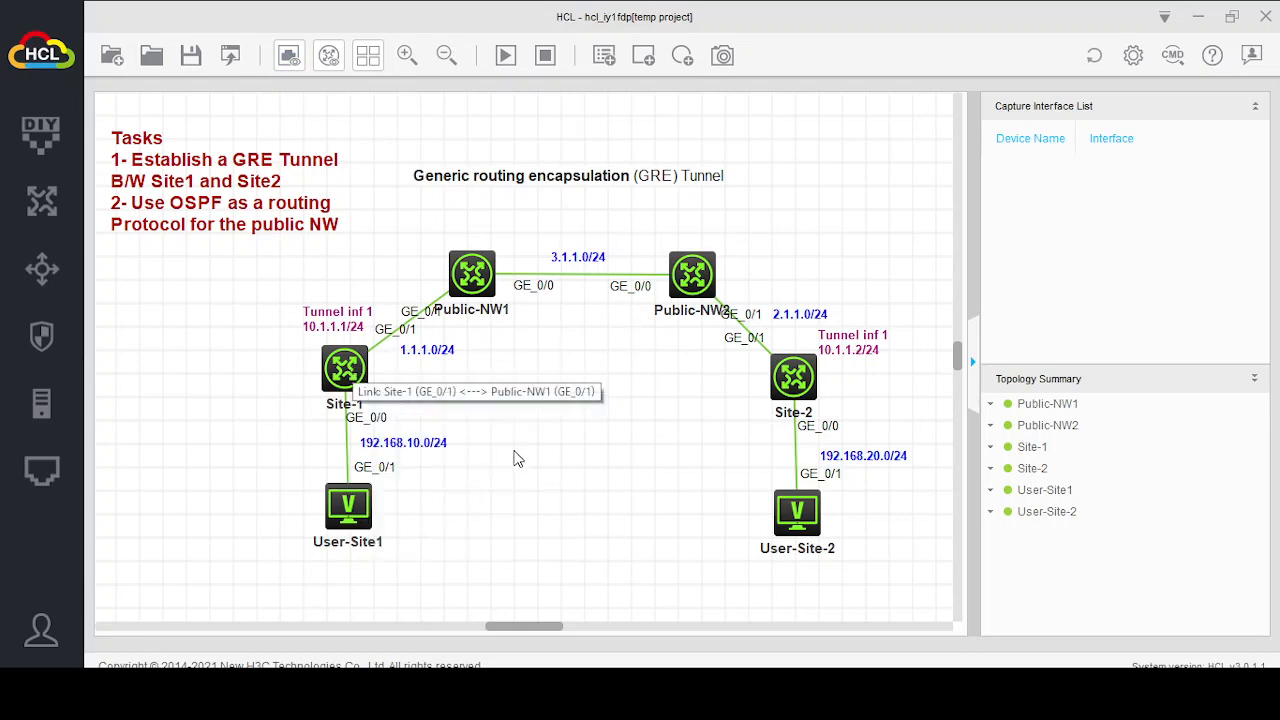
click(360, 375)
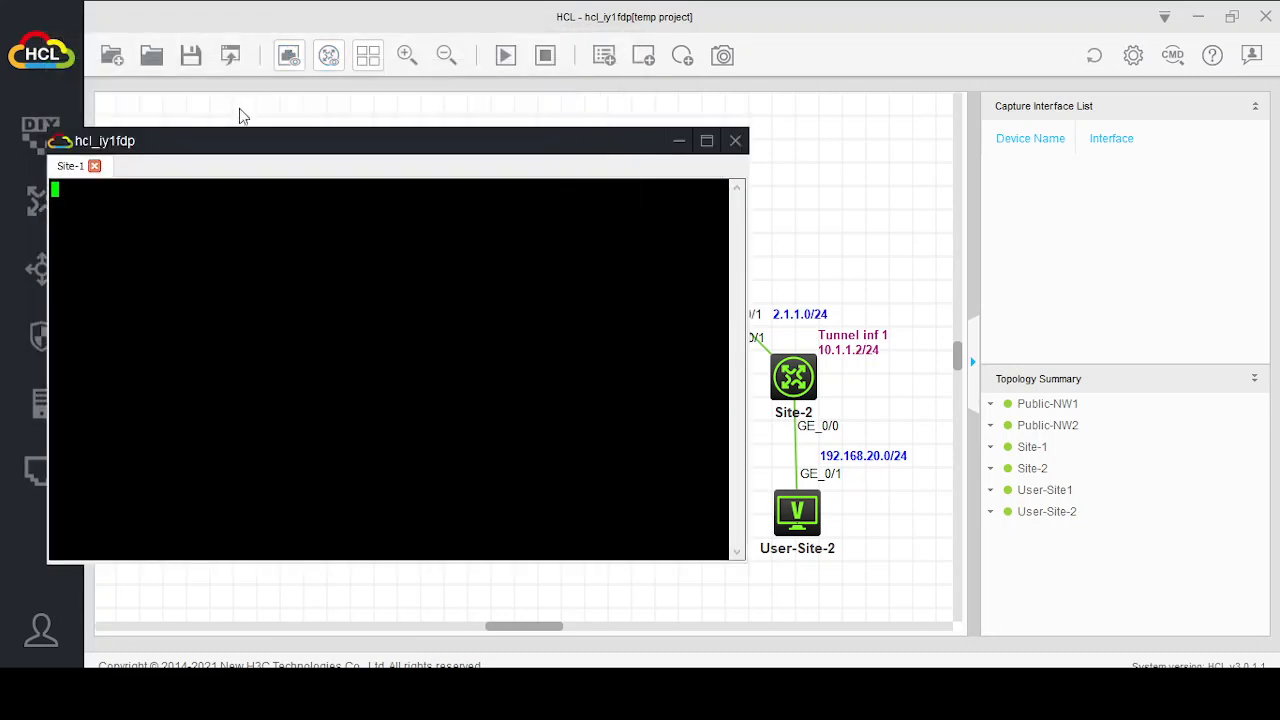
drag(244, 143, 611, 121)
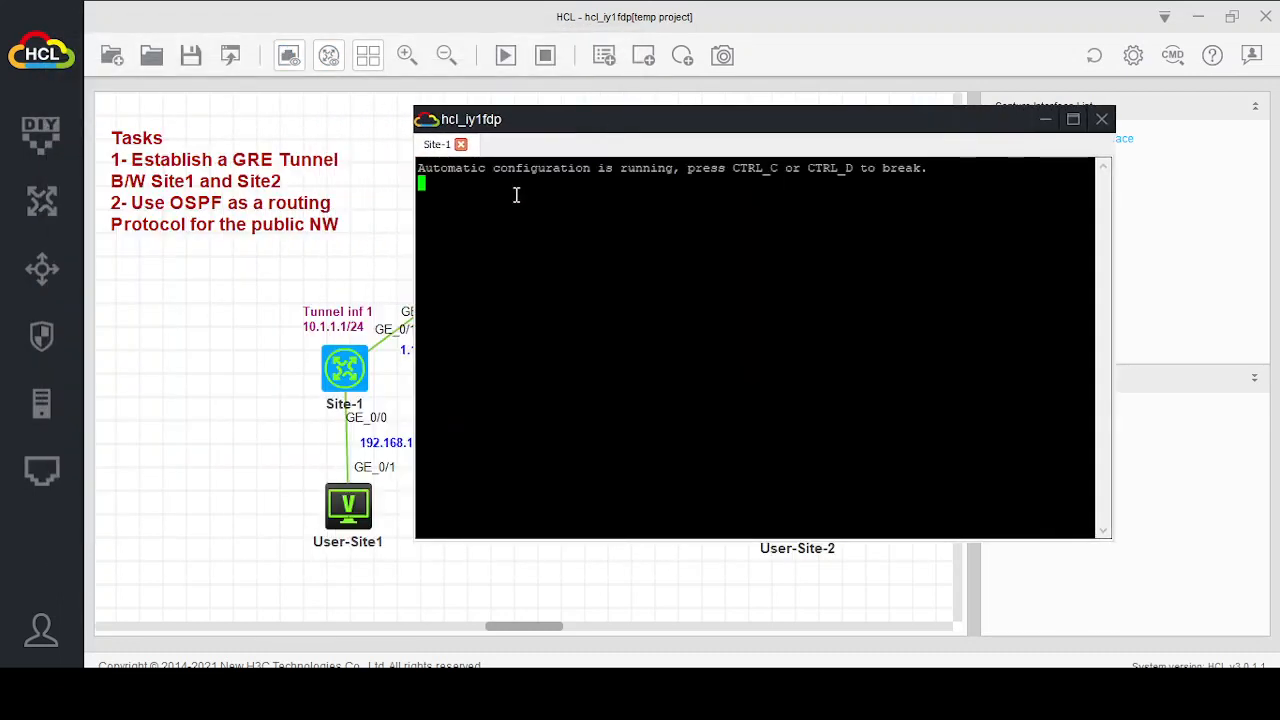
key(ctrl+c)
key(Return)
key(Return)
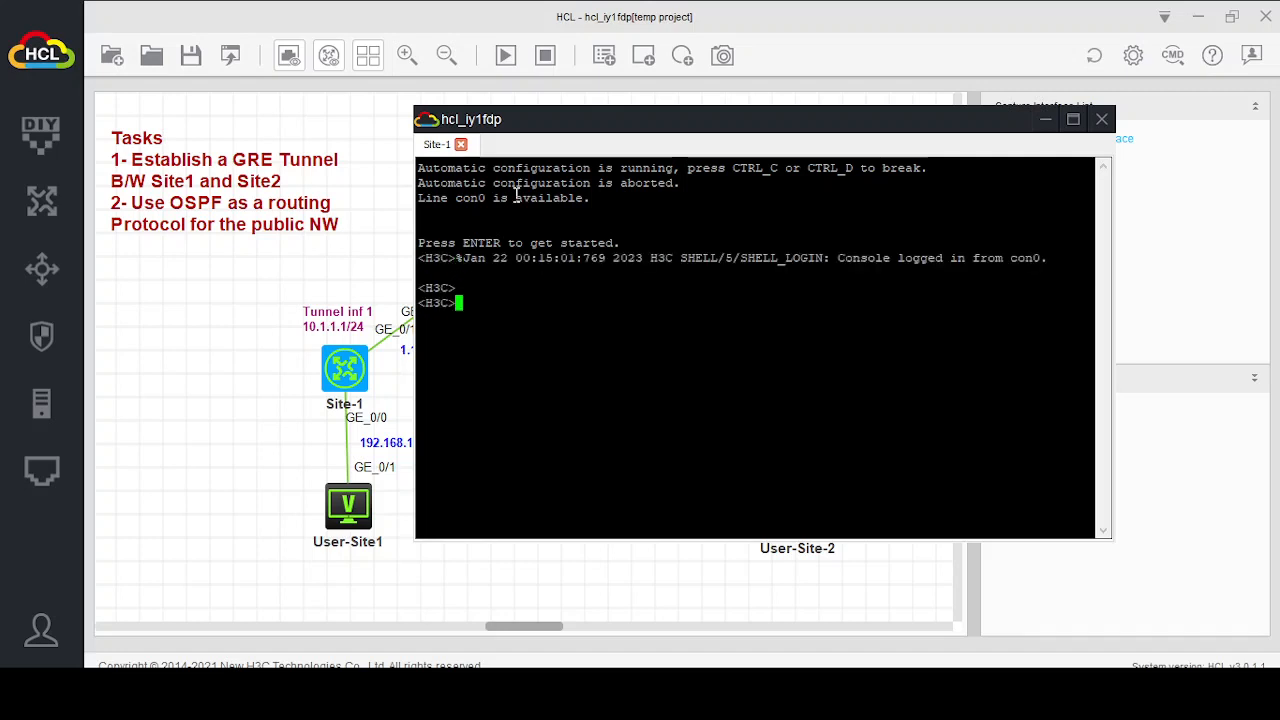
Enter system view on the Site-1 router and set its hostname to Site-1.
text(sy)
key(Tab)
key(Return)
key(Return)
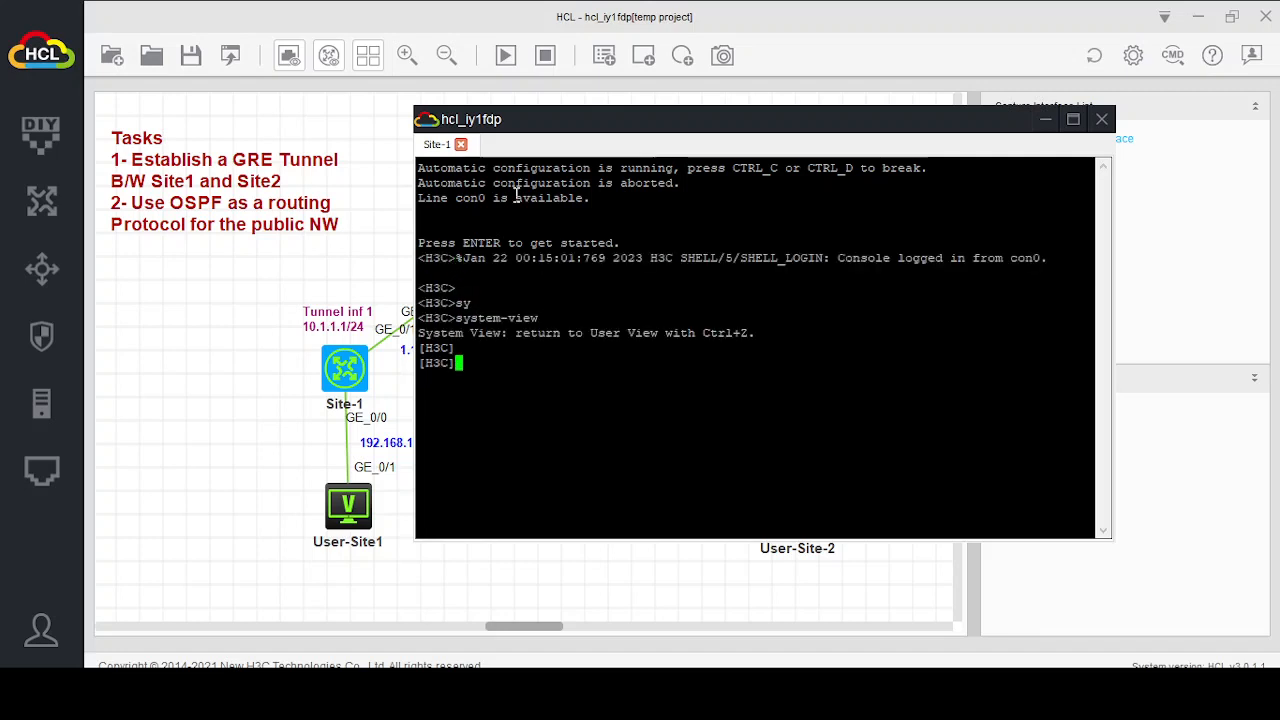
key(Return)
text(ho)
key(Tab)
text(S)
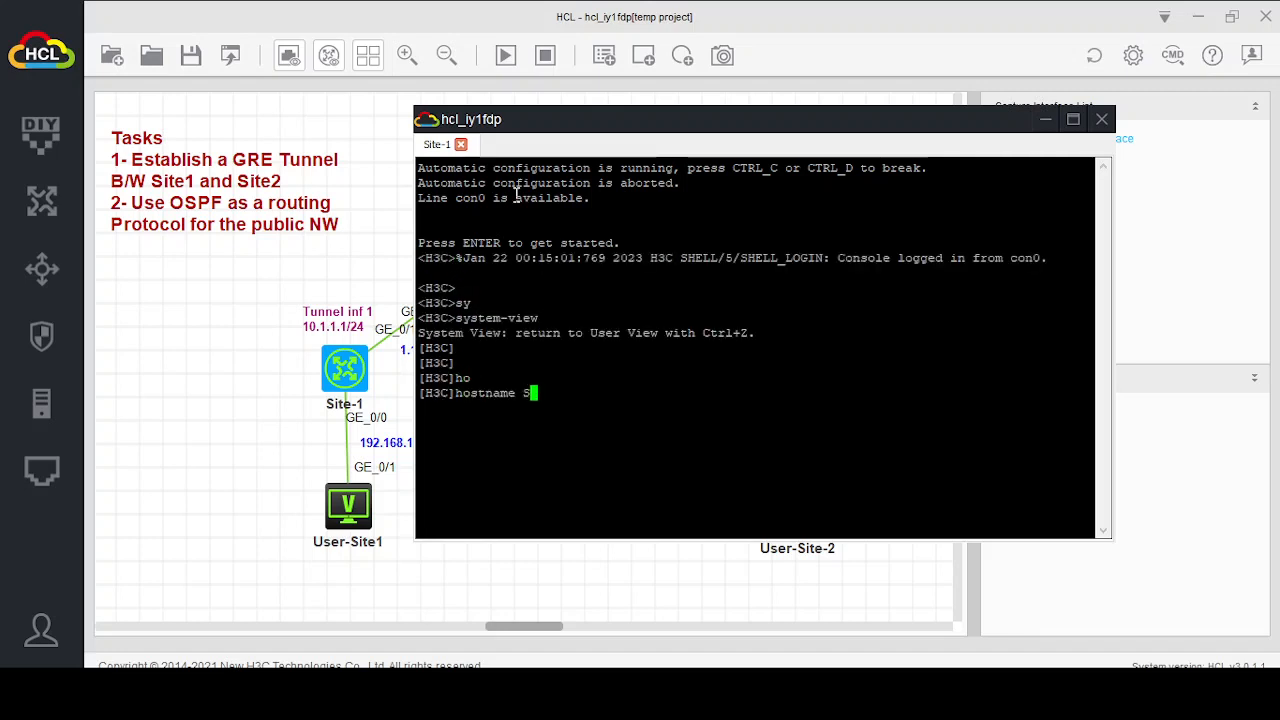
text(ite-1)
key(Return)
key(Return)
key(Return)
key(Return)
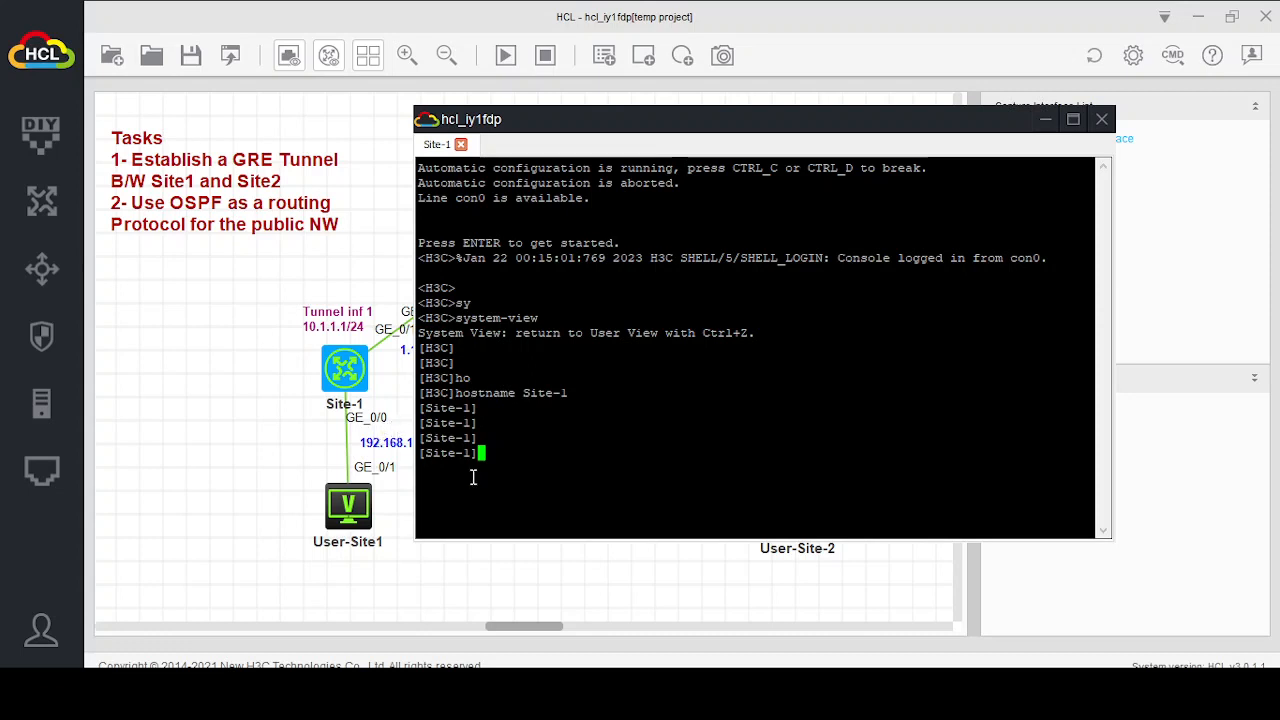
Assign IP address 192.168.10.1 with mask 255.255.255.0 to GigabitEthernet 0/0 on Site-1, and return to system view.
text(inter)
key(Tab)
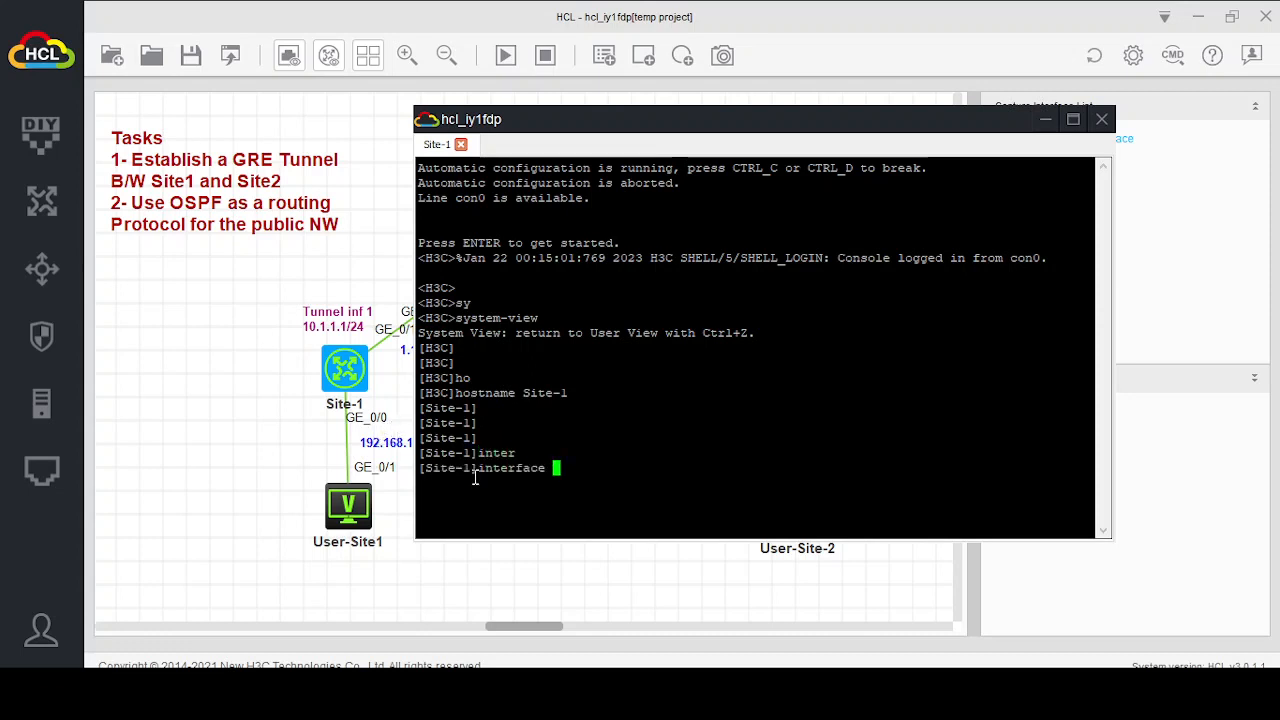
text(gi)
key(Tab)
text(0/)
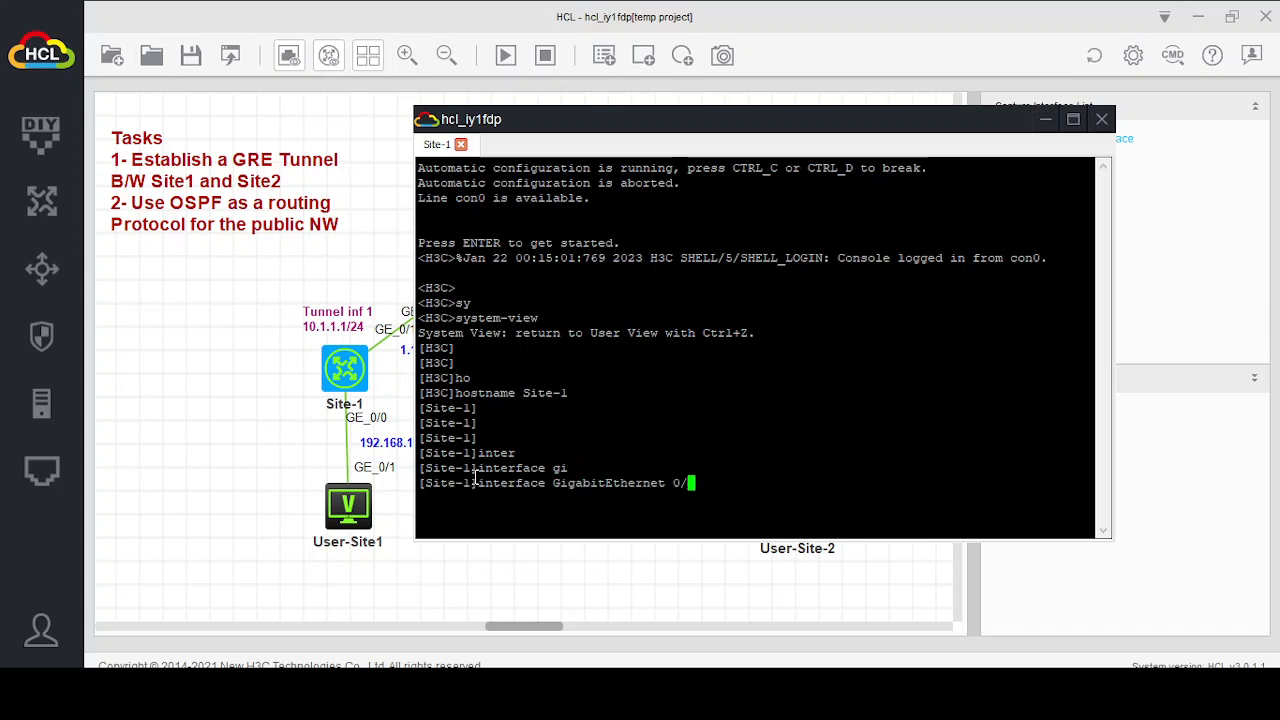
text(0)
key(Return)
key(Return)
text(ip ad)
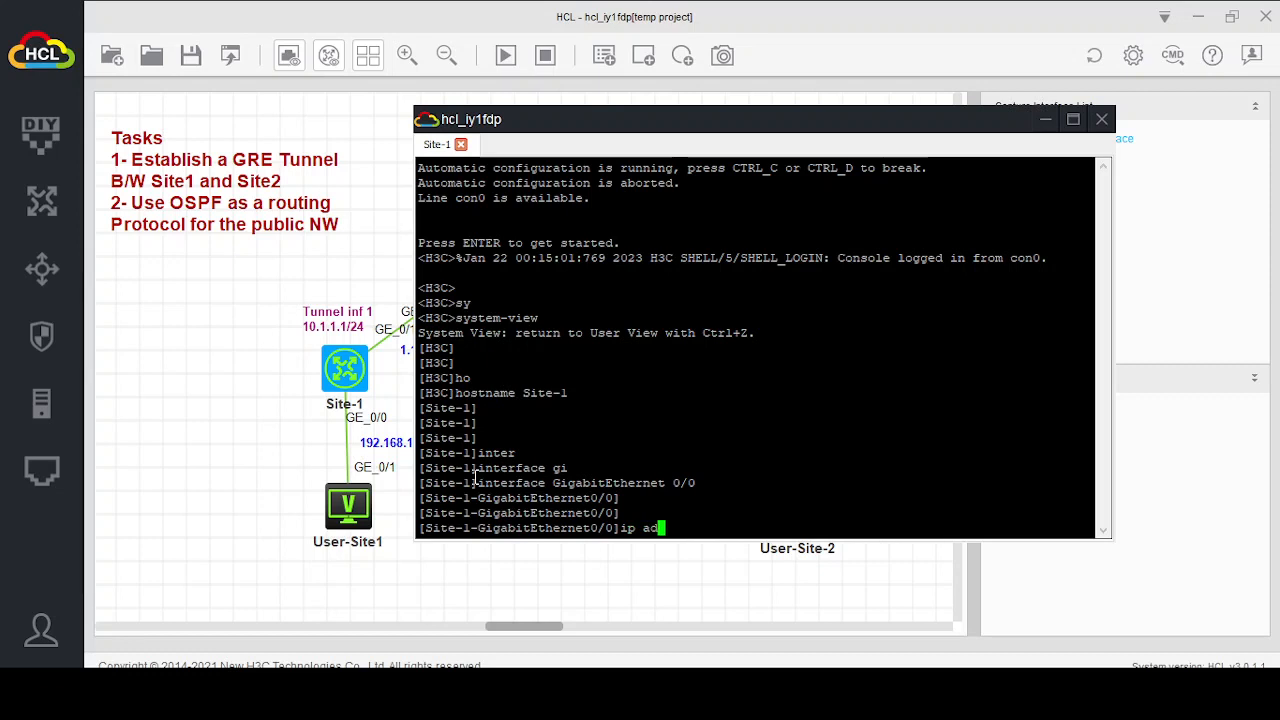
key(Tab)
text(192)
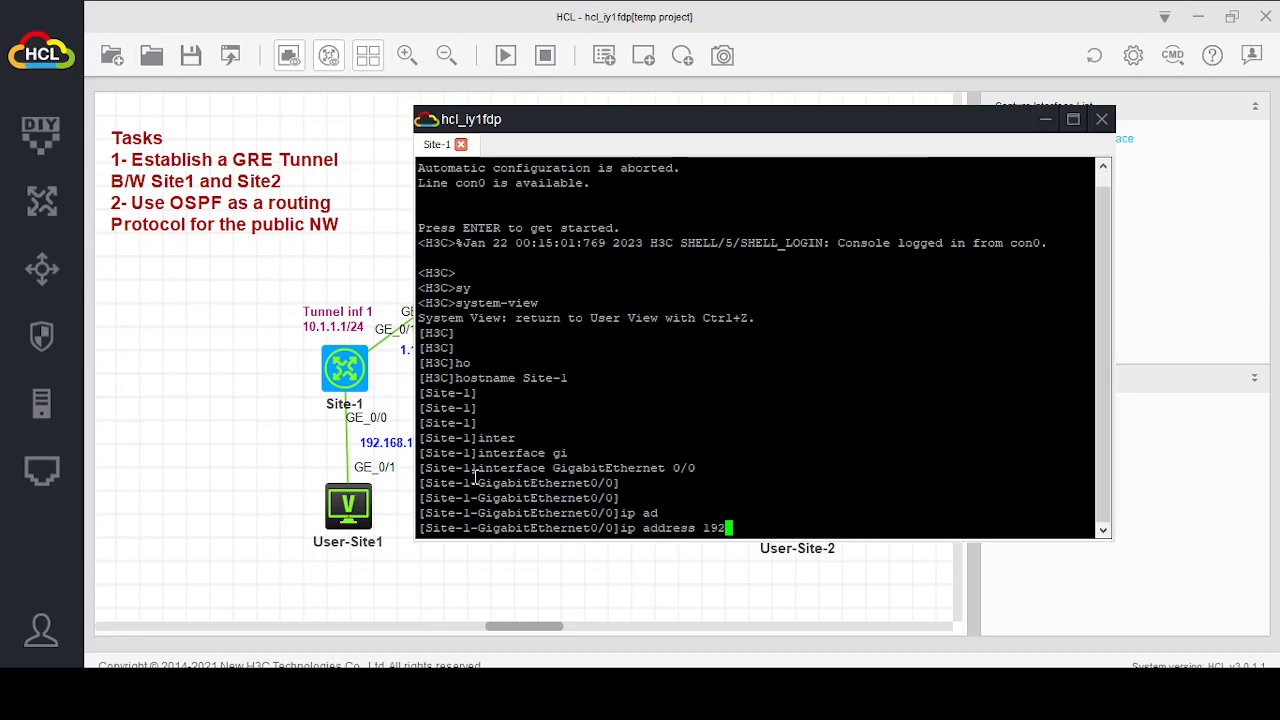
text(.168.10.)
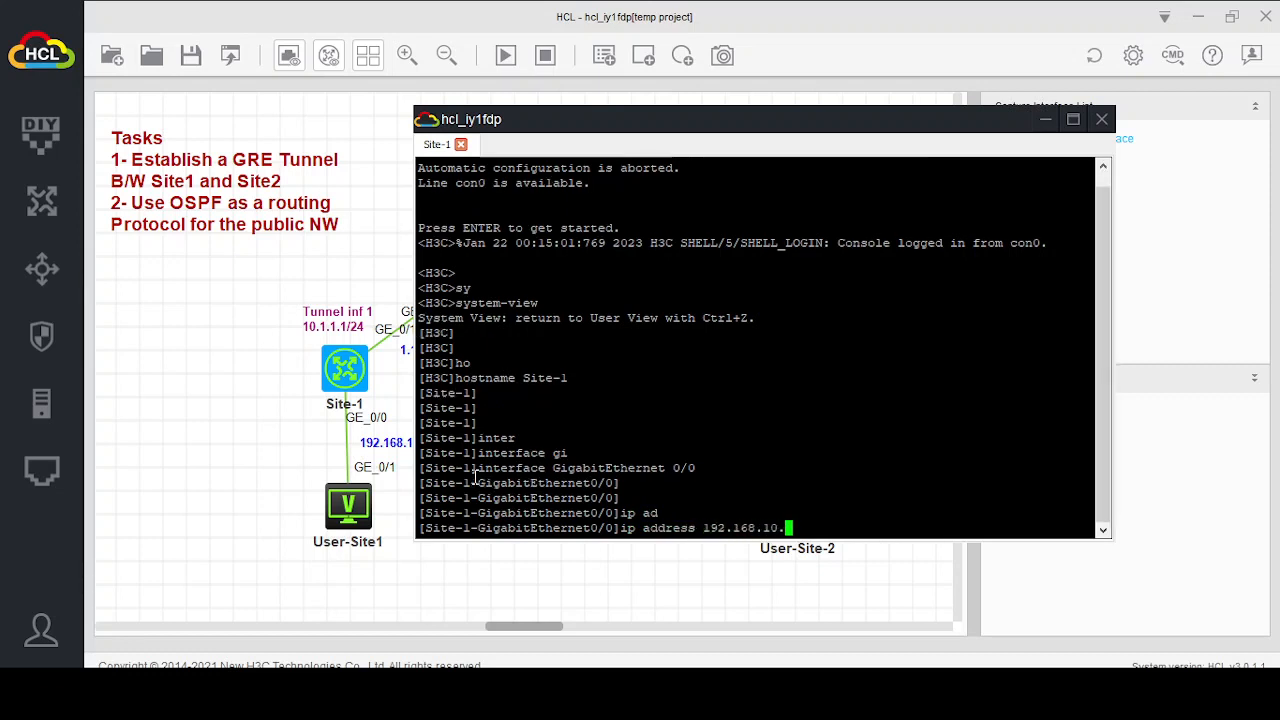
text(1 255.255.255.0)
key(Return)
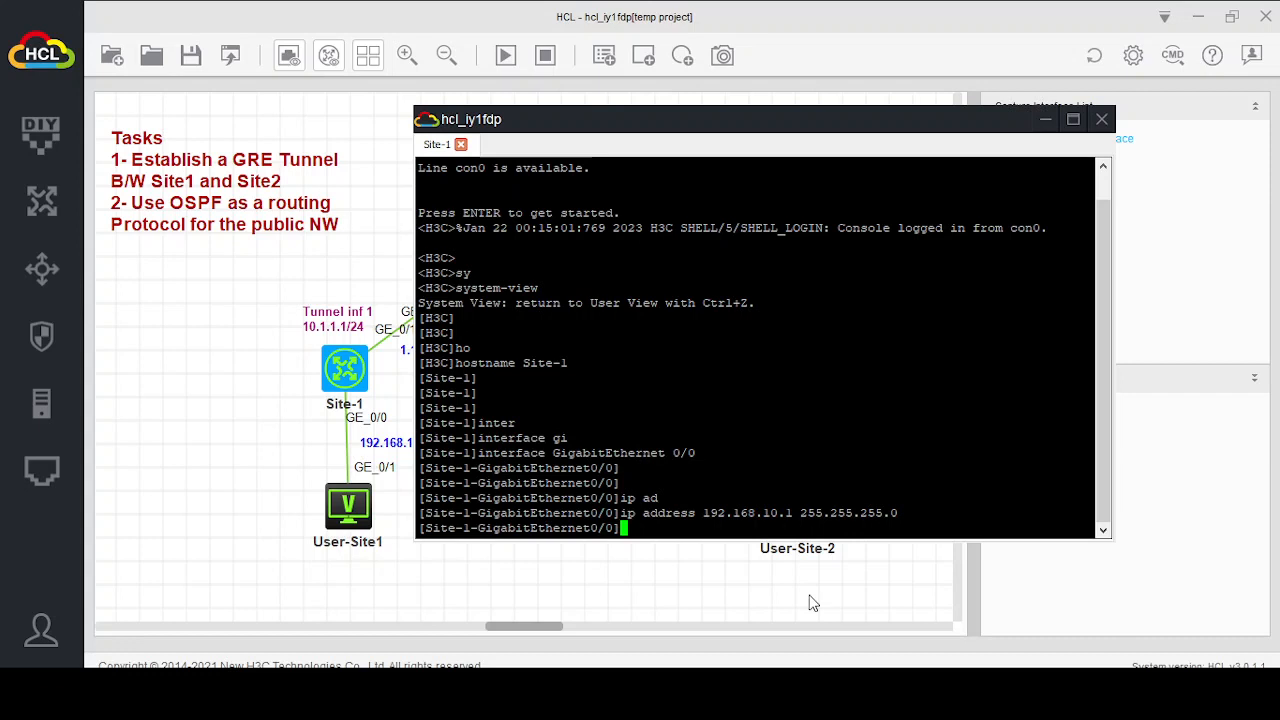
text(quit)
key(Return)
key(Return)
key(Return)
key(Return)
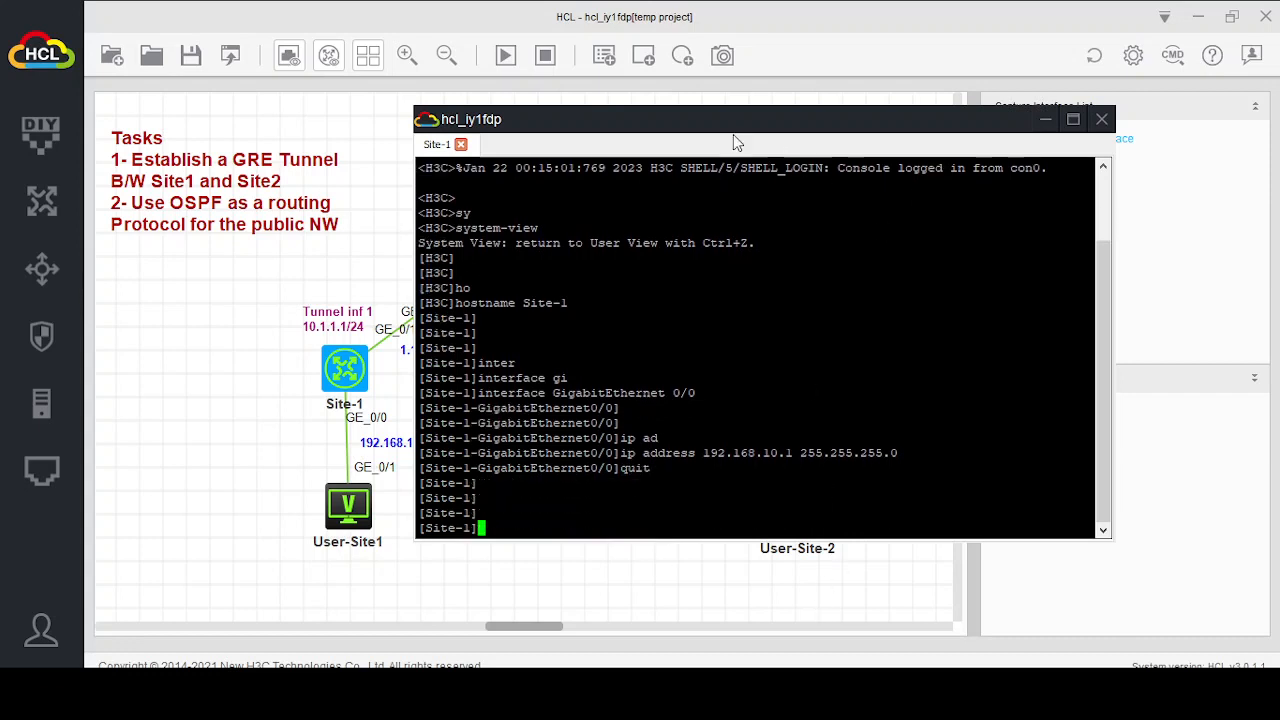
Assign IP address 1.1.1.1 with mask 255.255.255.0 to GigabitEthernet 0/1 on Site-1, and return to system view.
drag(730, 131, 808, 127)
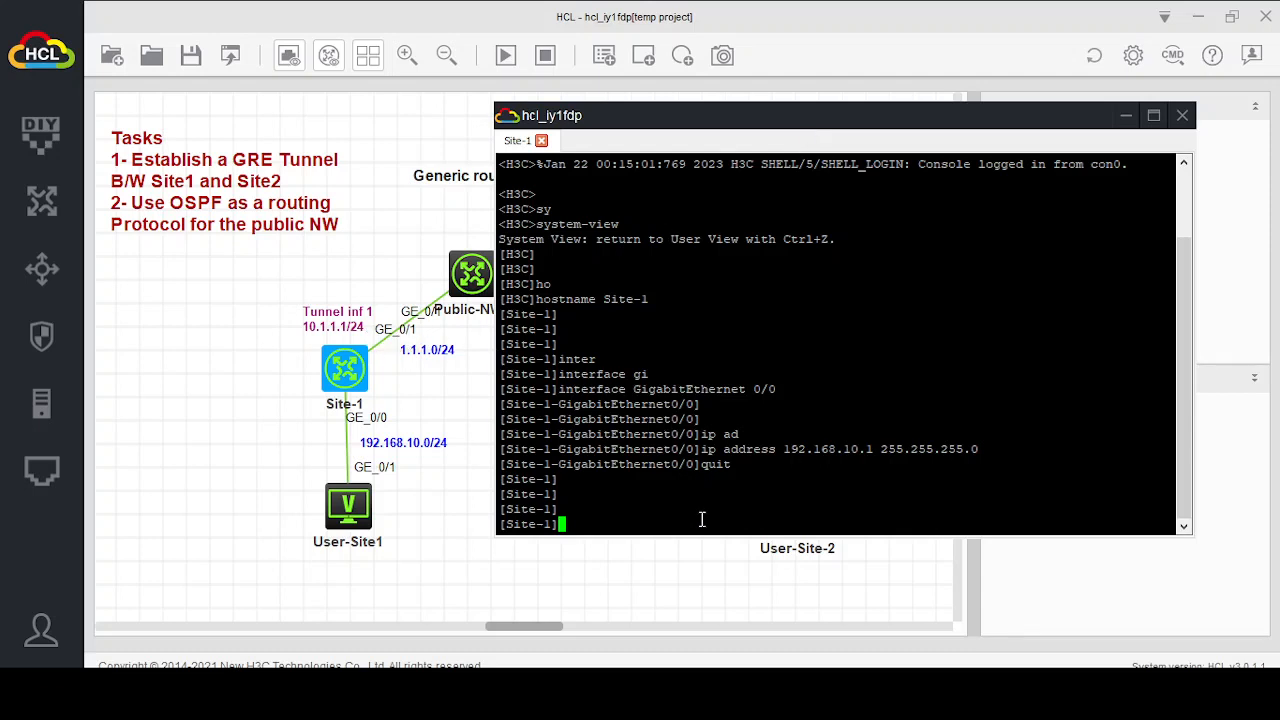
text(inter)
key(Tab)
text(gi)
key(Tab)
text(0/1)
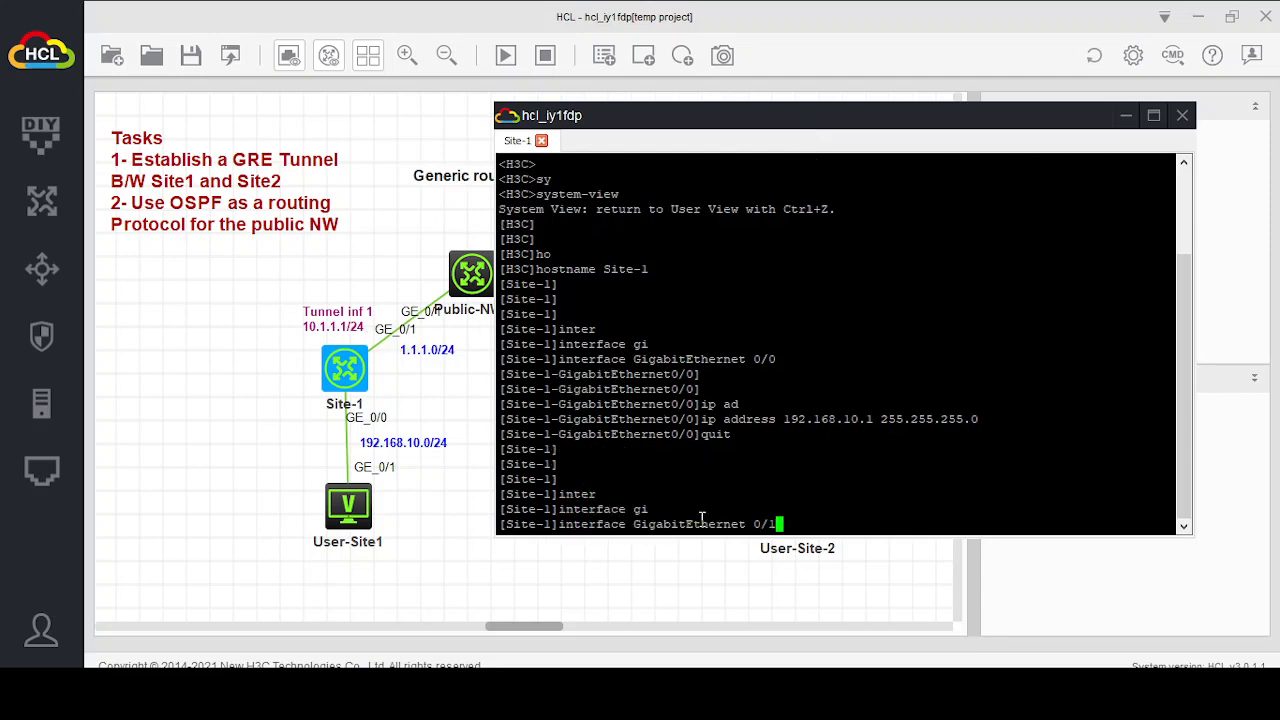
key(Return)
key(Return)
key(Return)
key(Return)
text(ip ad)
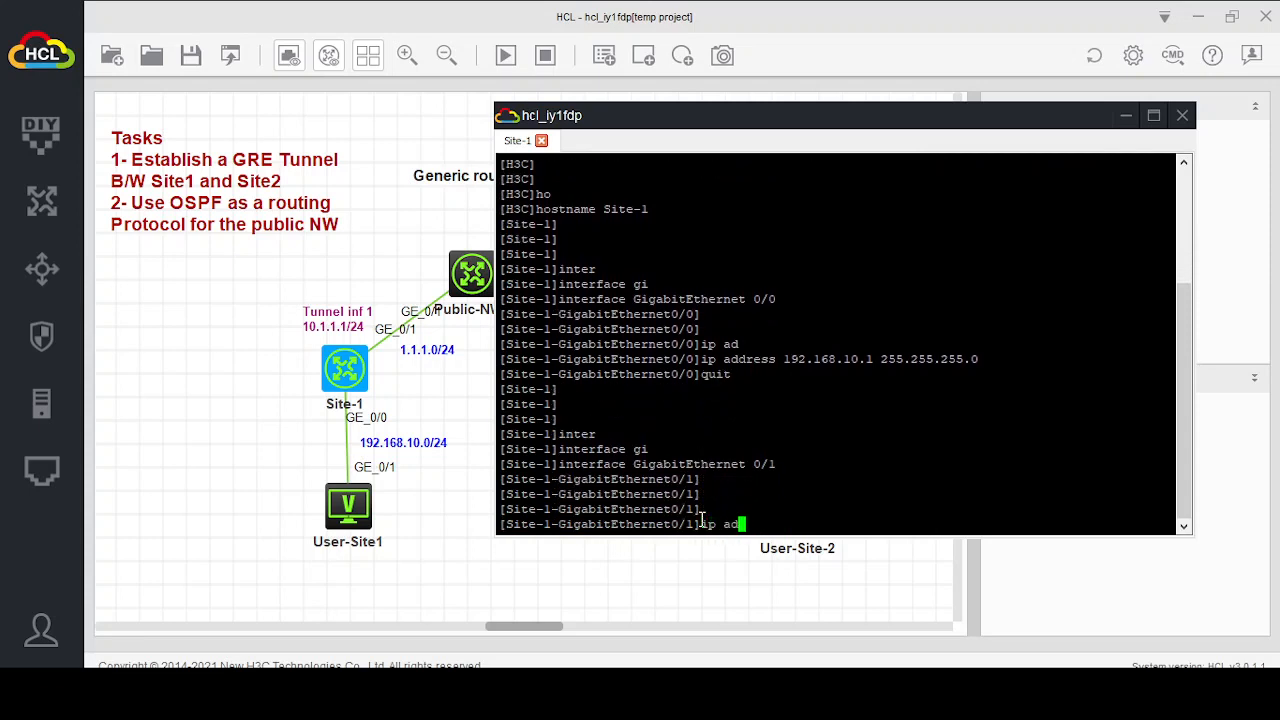
key(Tab)
text(1.1)
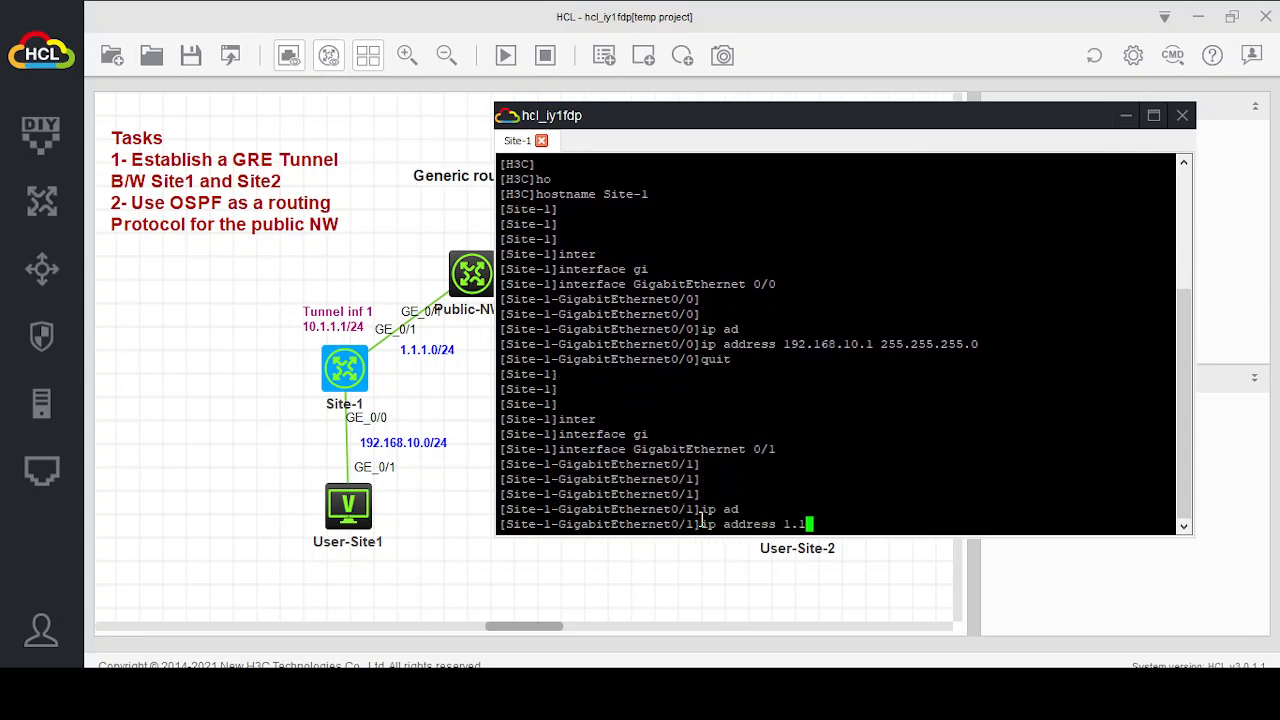
text(.1.1 255.255.255.0)
key(Return)
key(Return)
key(Return)
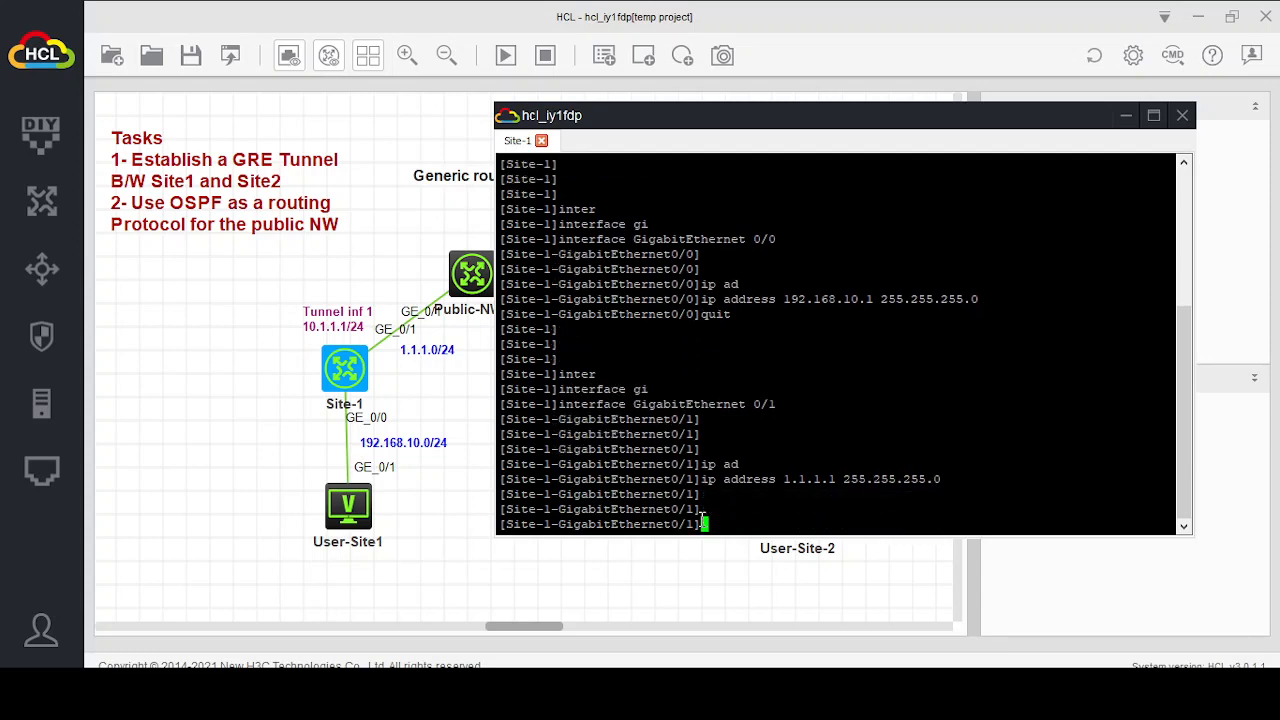
text(quit)
key(Return)
key(Return)
key(Return)
key(Return)
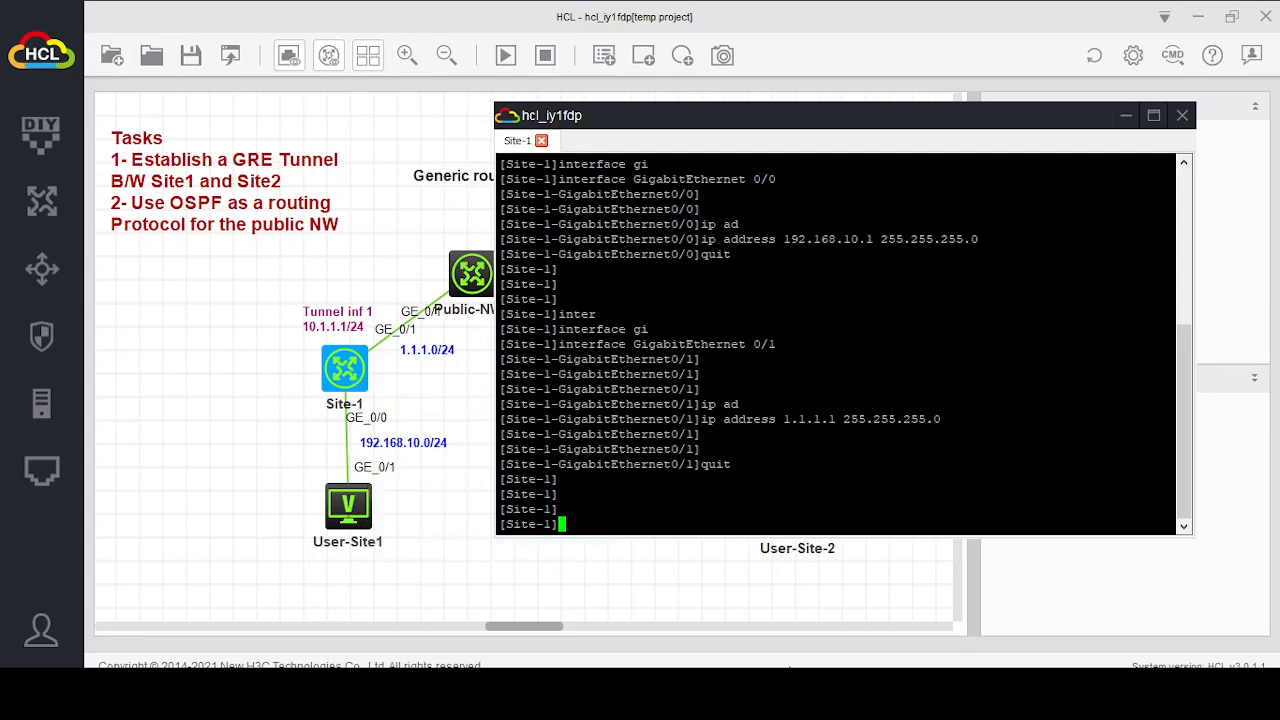
Create OSPF process 1 on Site-1 and enter area 0.
text(osp)
key(Tab)
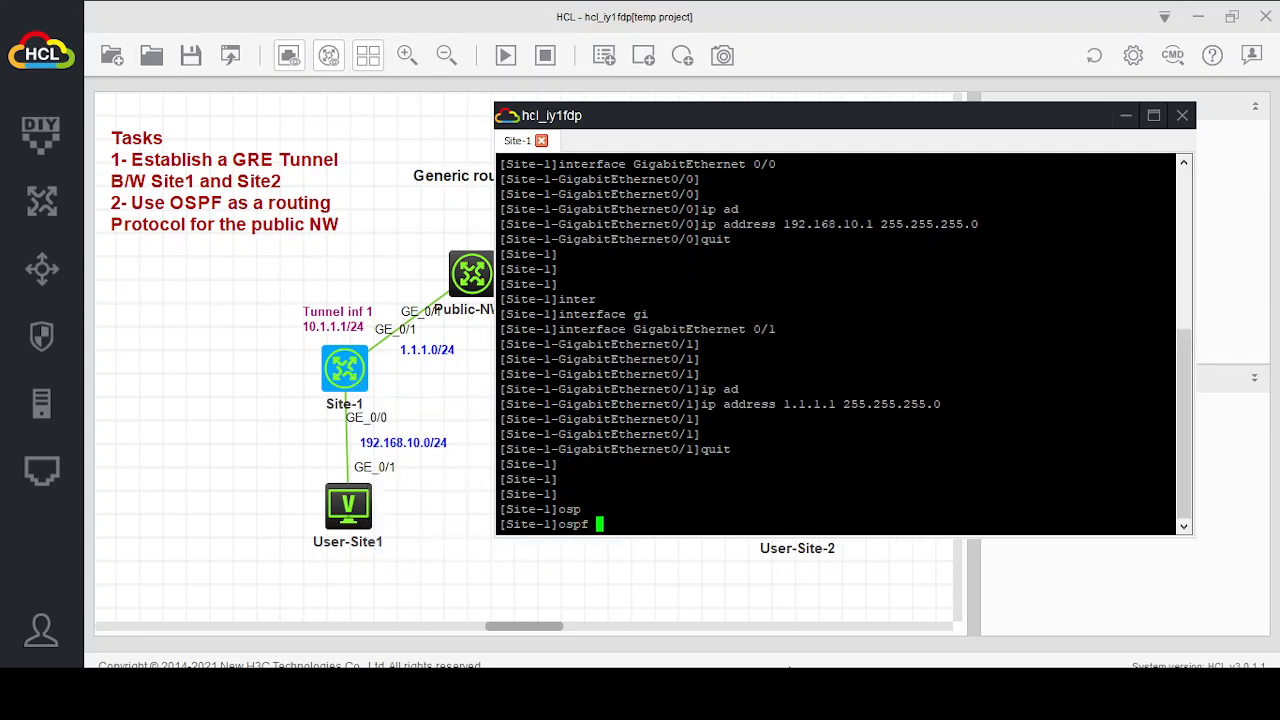
text(1)
key(Return)
text(are)
key(Tab)
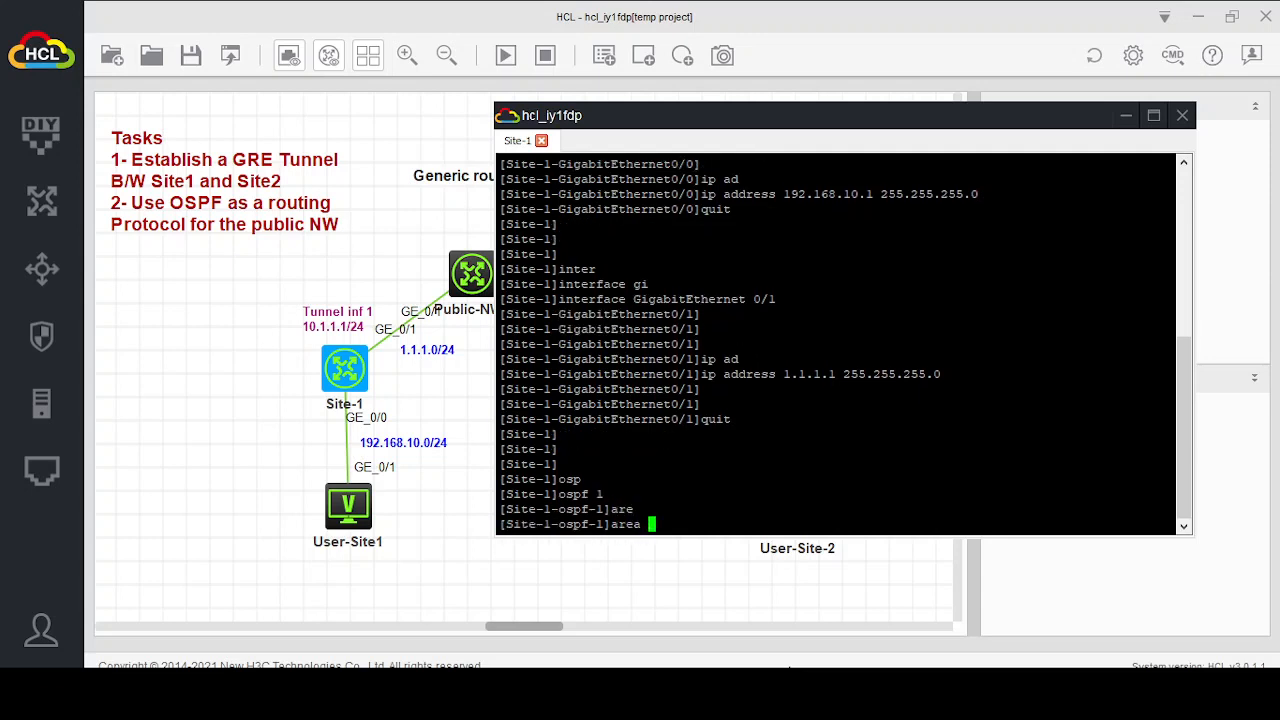
text(0)
key(Return)
Advertise network 1.1.1.0 with wildcard mask 0.0.0.255 in Site-1's OSPF area 0, and return to system view.
text(net)
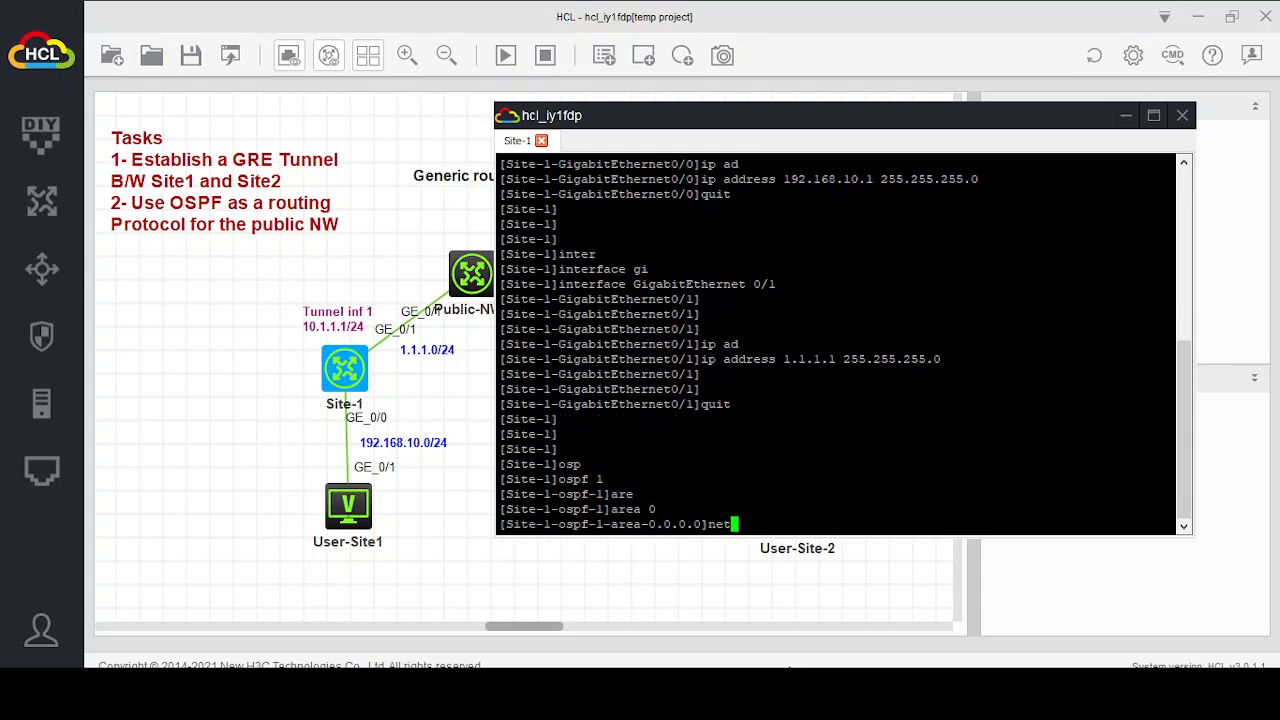
key(Tab)
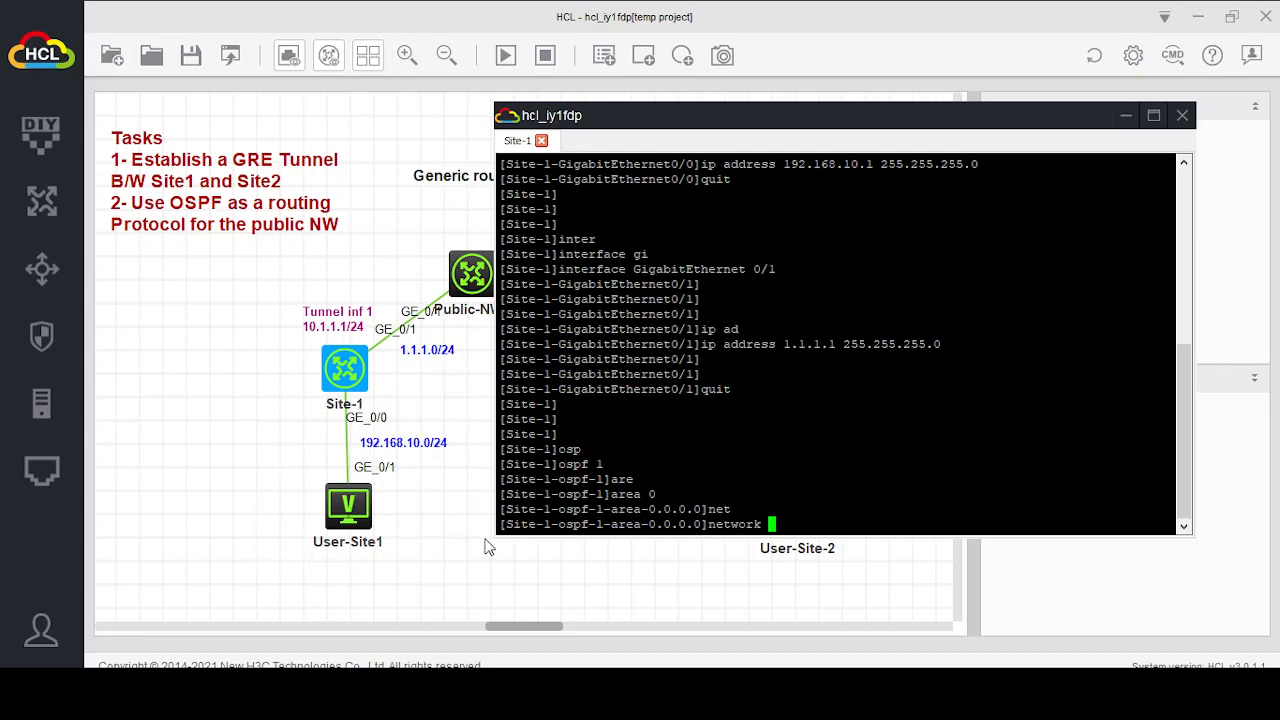
text(1.1.1.0 0.0.0.255)
key(Return)
text(quit)
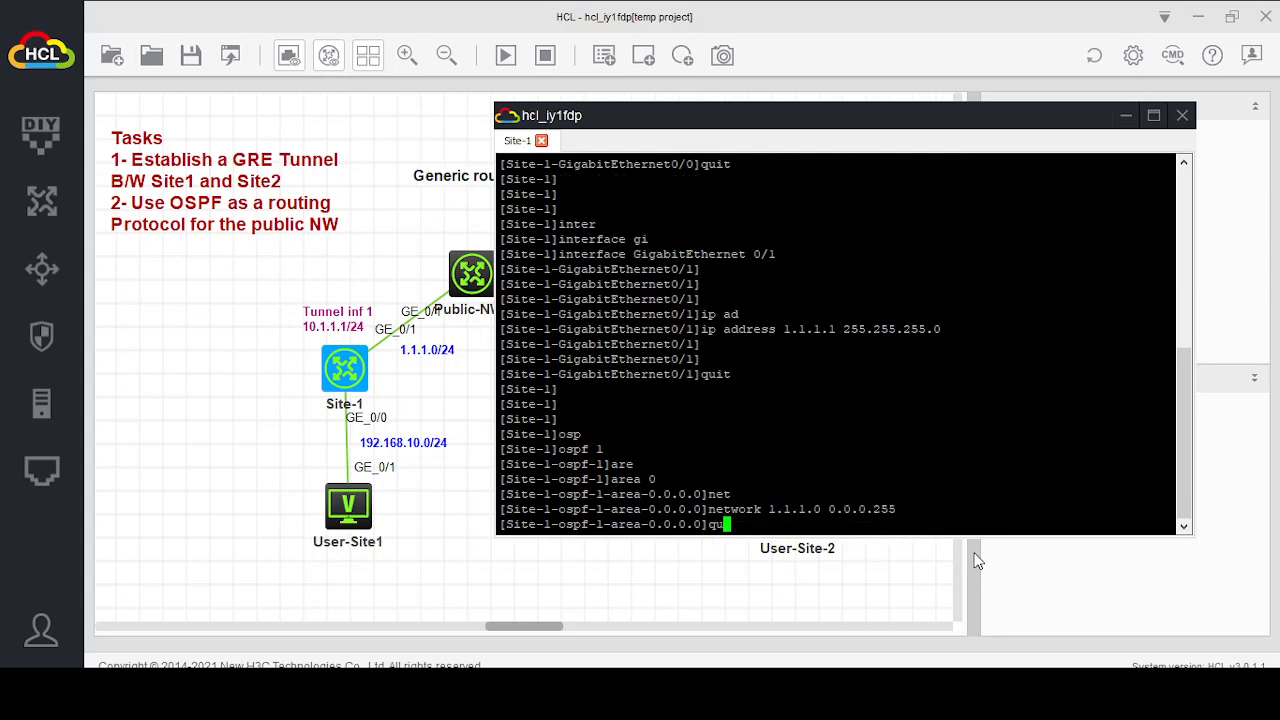
key(Return)
key(Return)
key(Return)
key(Return)
key(Return)
key(Return)
text(quit)
key(Return)
key(Return)
key(Return)
key(Return)
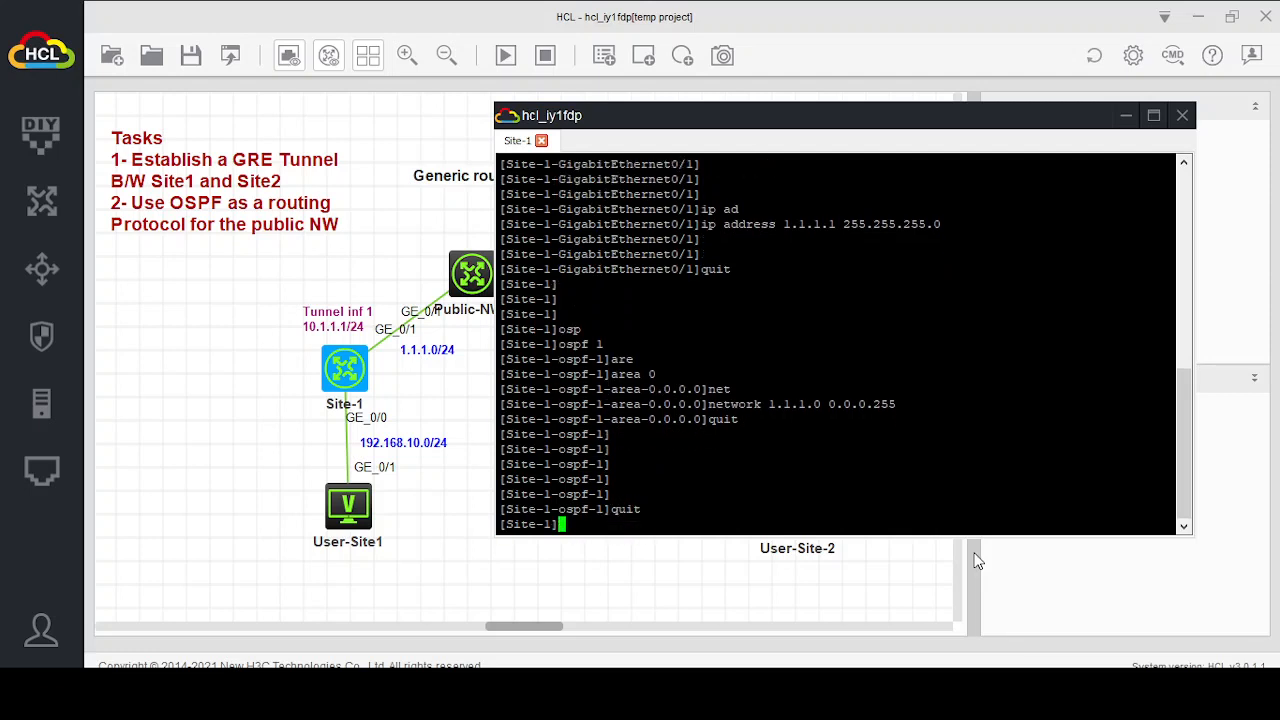
Save Site-1's configuration under the default file name and minimize its console window.
text(save)
key(Return)
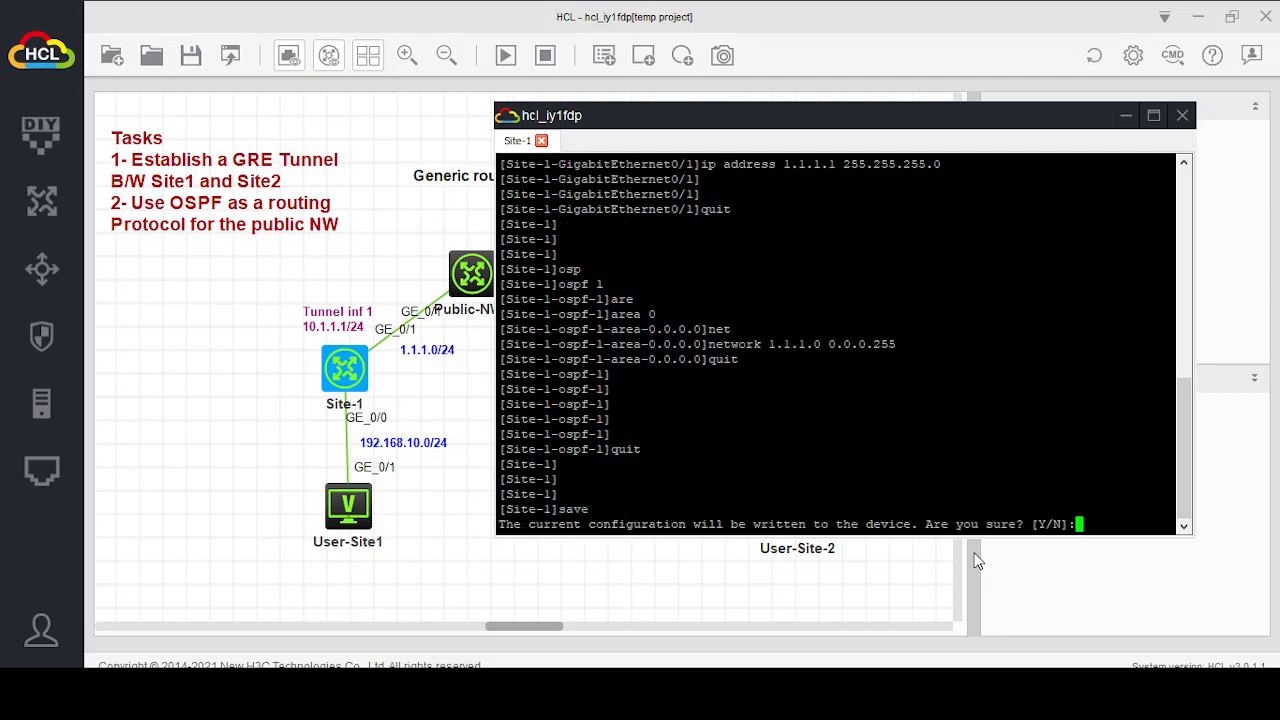
text(y)
key(Return)
key(Return)
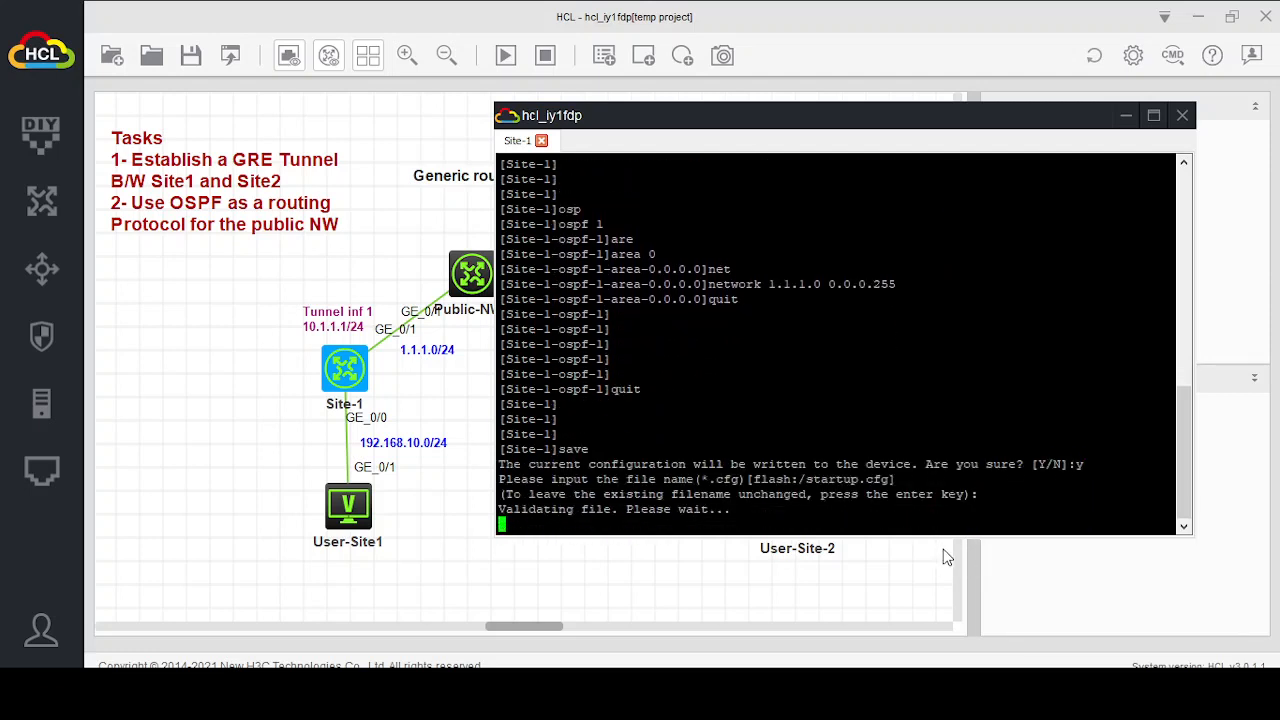
click(1126, 116)
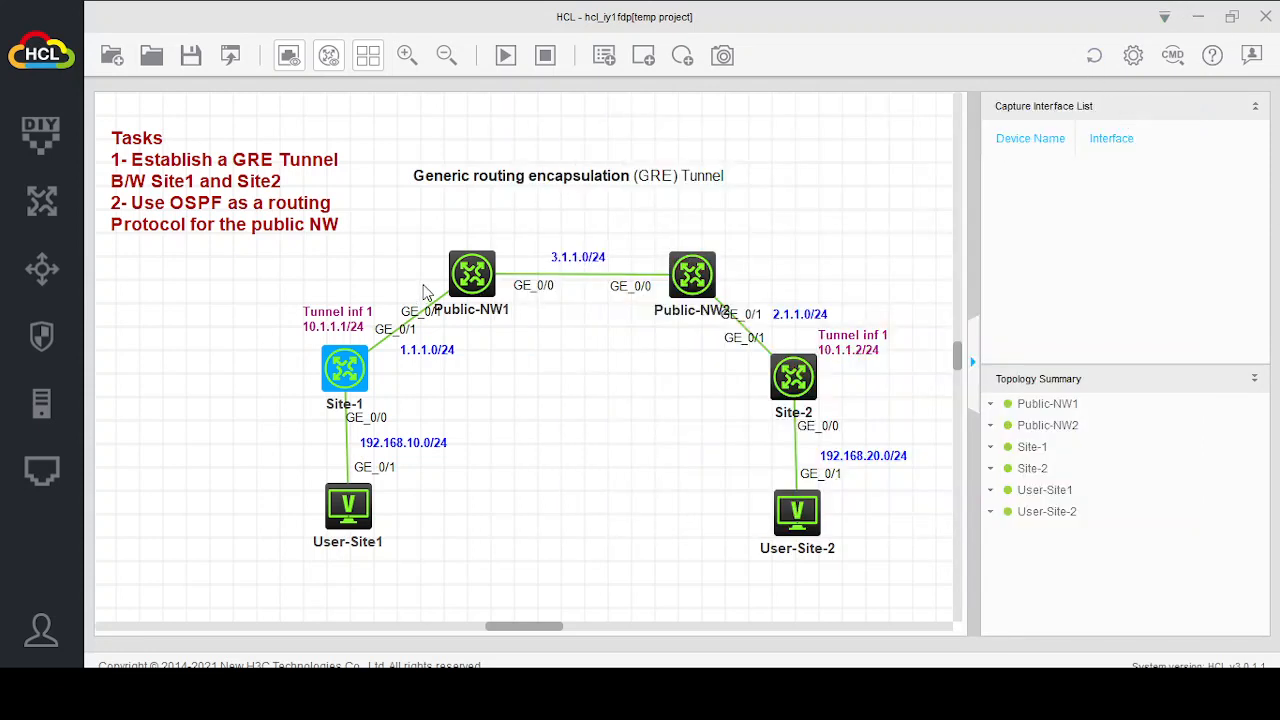
Open the Site-2 router's console and enter system view.
mouse_move(479, 283)
click(796, 386)
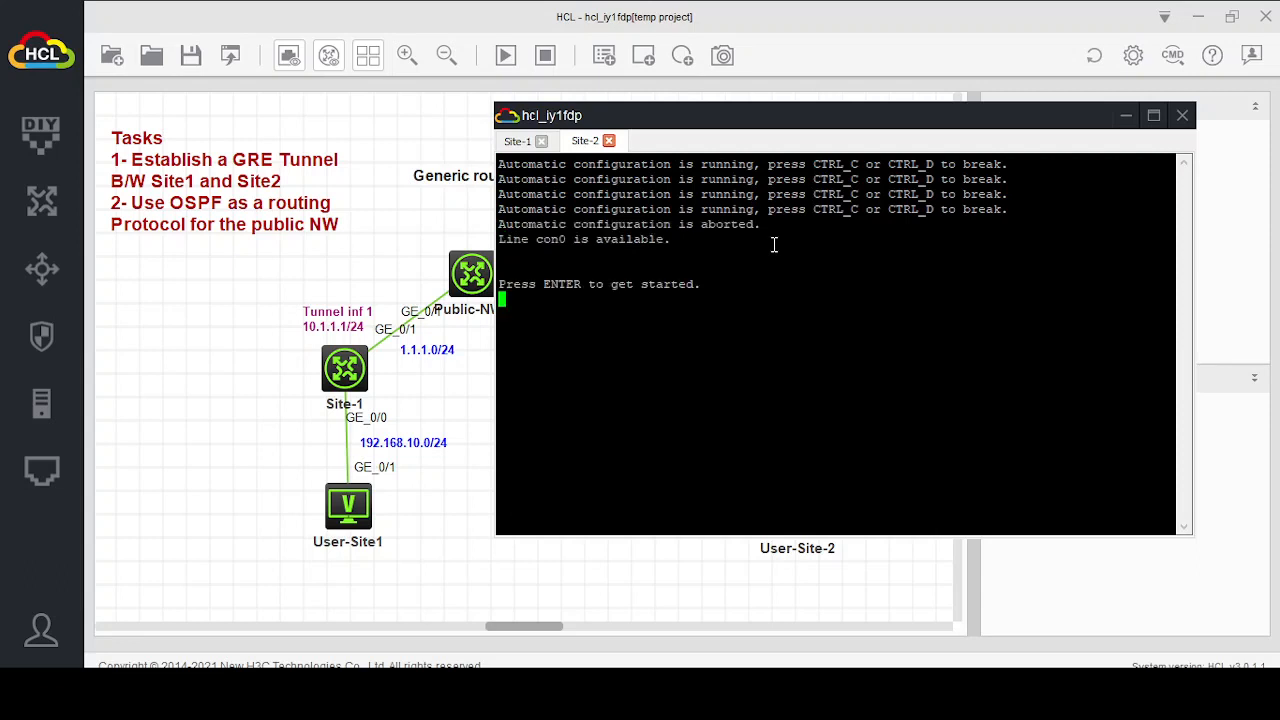
key(Return)
key(Return)
key(Return)
text(sy)
key(Tab)
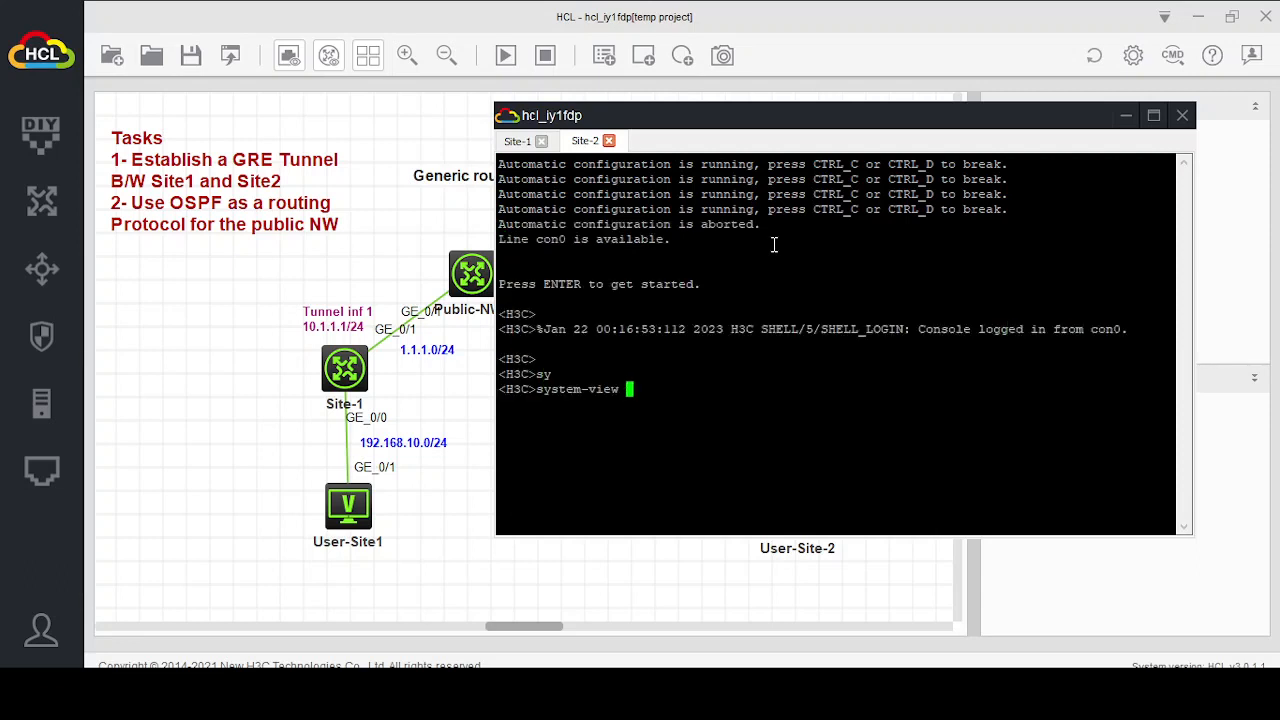
key(Return)
key(Return)
key(Return)
Set the router's hostname to Site-2.
text(ho)
key(Tab)
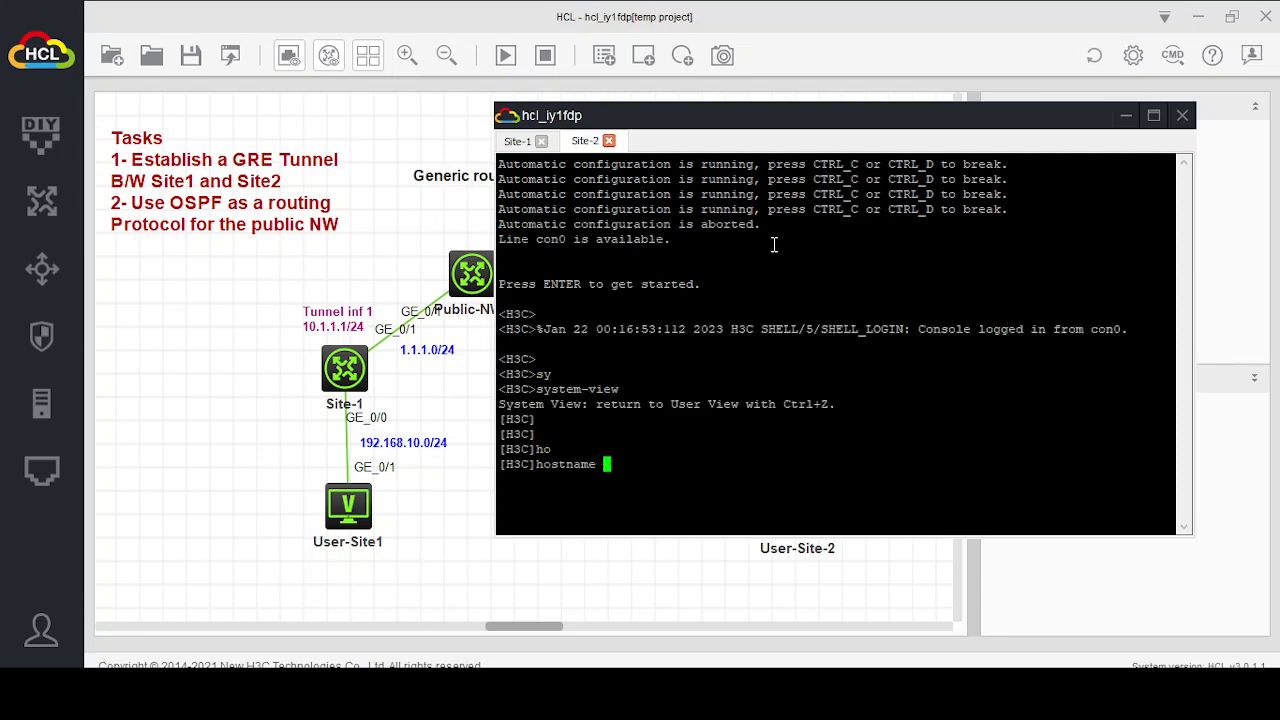
text(Site-2)
key(Return)
key(Return)
key(Return)
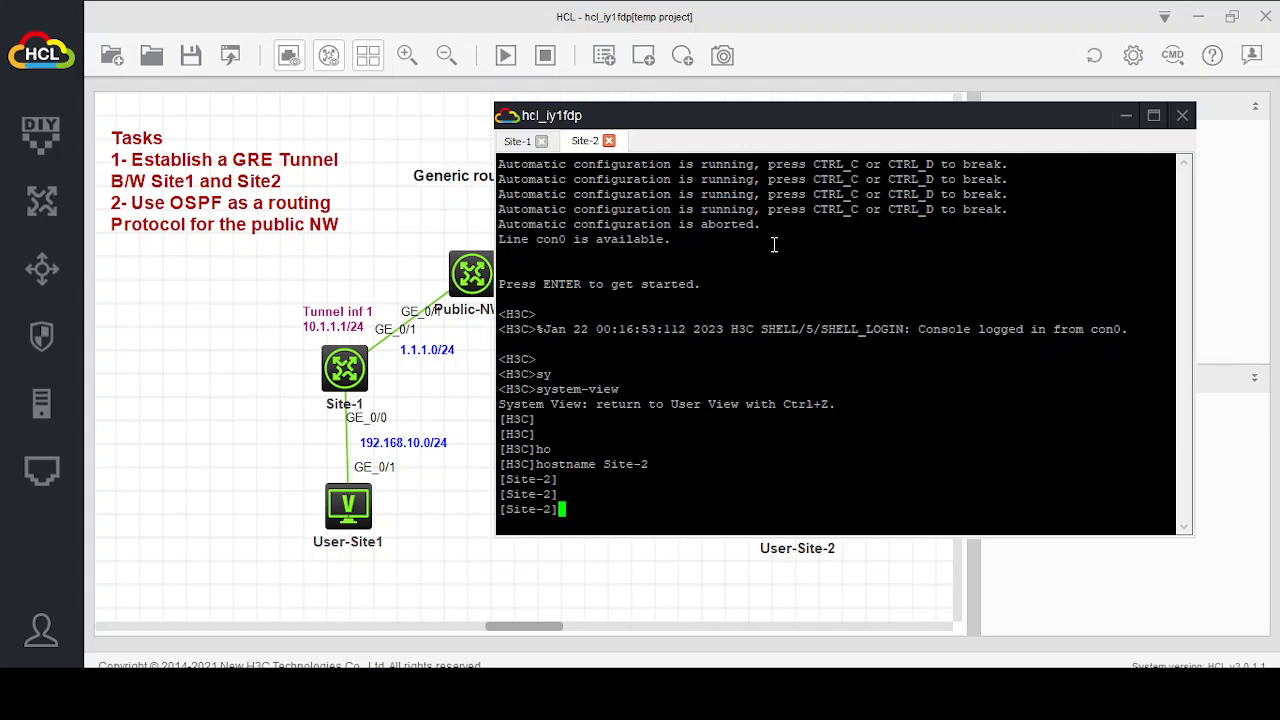
Check Site-2's links in the topology and enter the interface view of GigabitEthernet 0/0 on Site-2.
drag(866, 125, 907, 511)
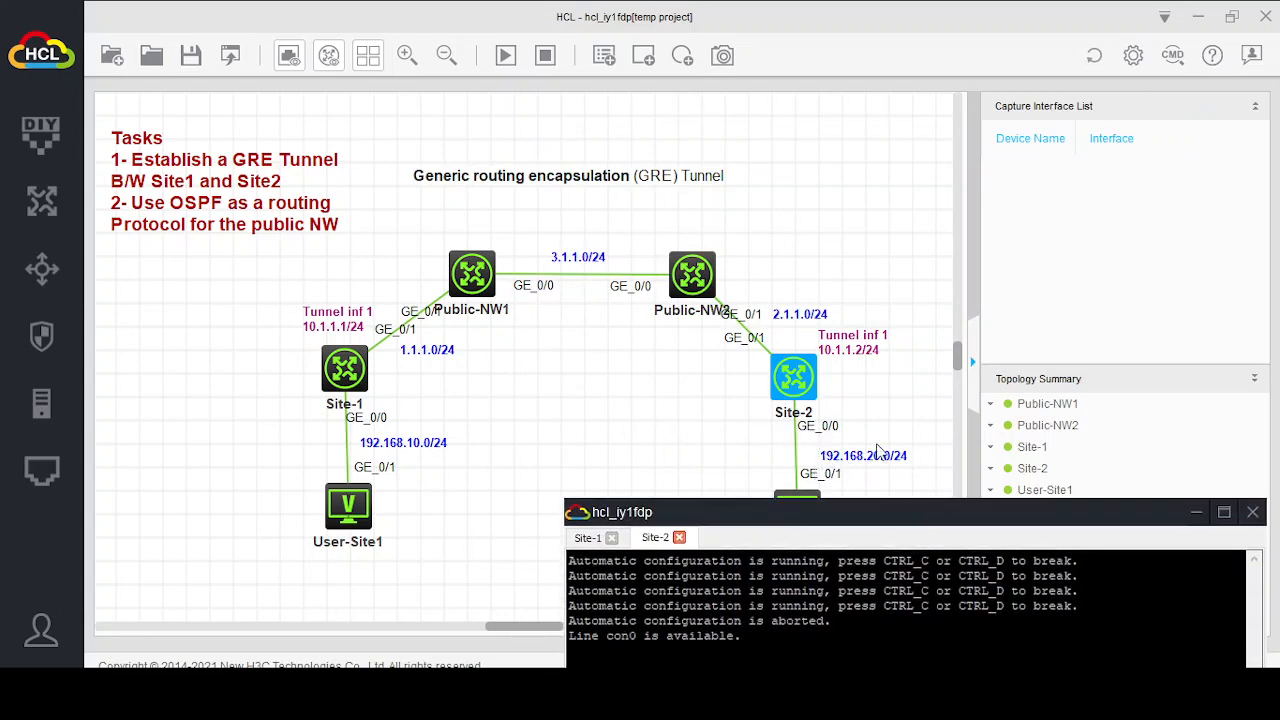
drag(883, 524, 790, 178)
click(700, 541)
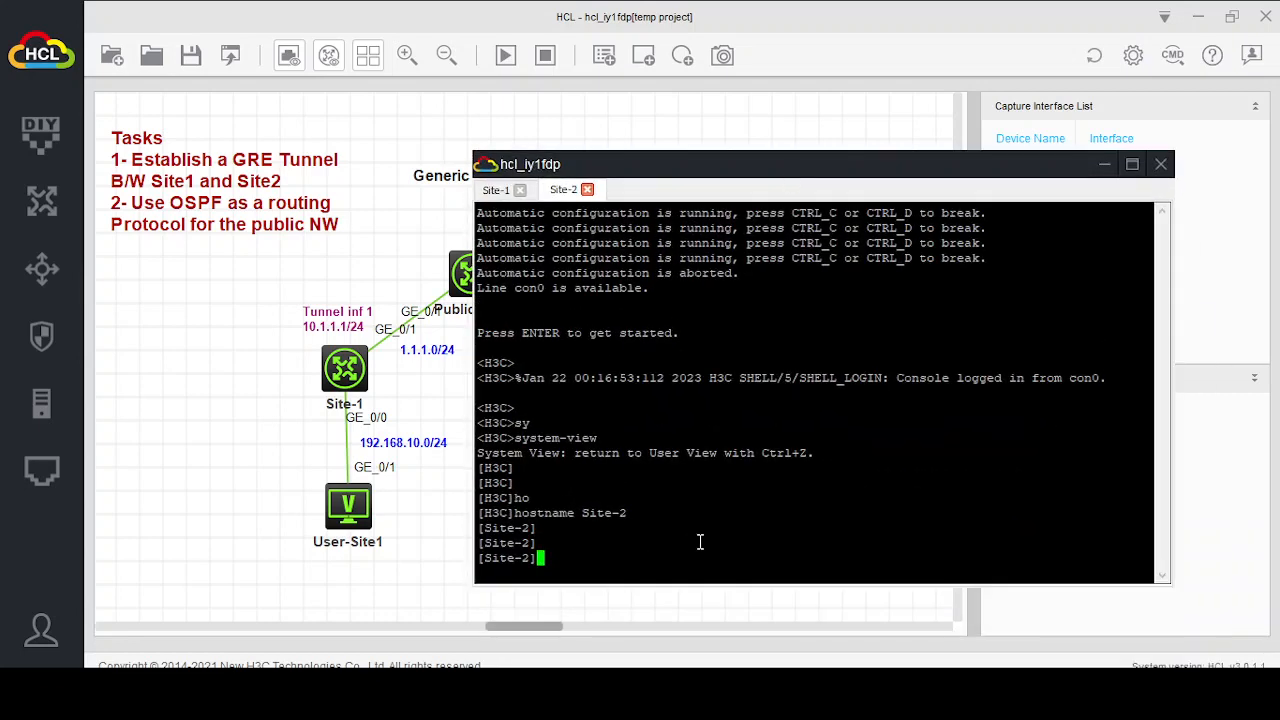
text(inter)
key(Tab)
text(gi)
key(Tab)
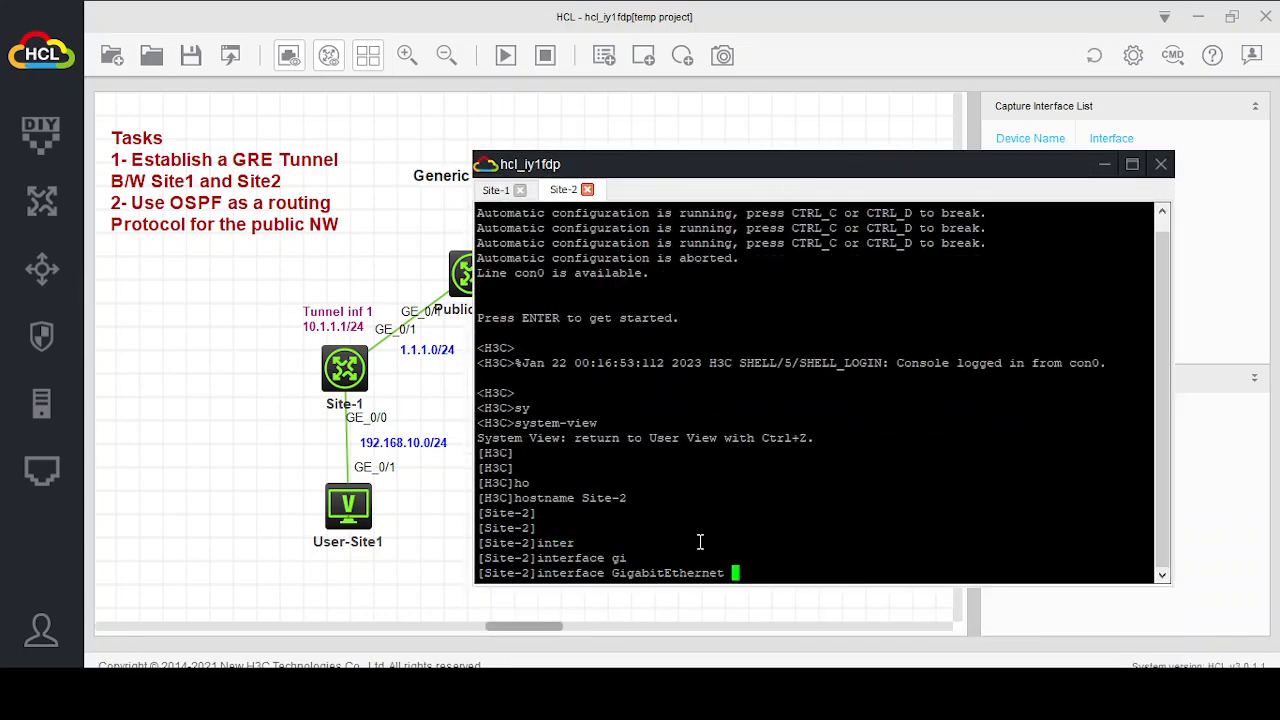
text(0/0)
key(Return)
Try to assign IP address 192.168.20.1 with mask 255.255.25.0 to GigabitEthernet 0/0 on Site-2.
text(ip ad)
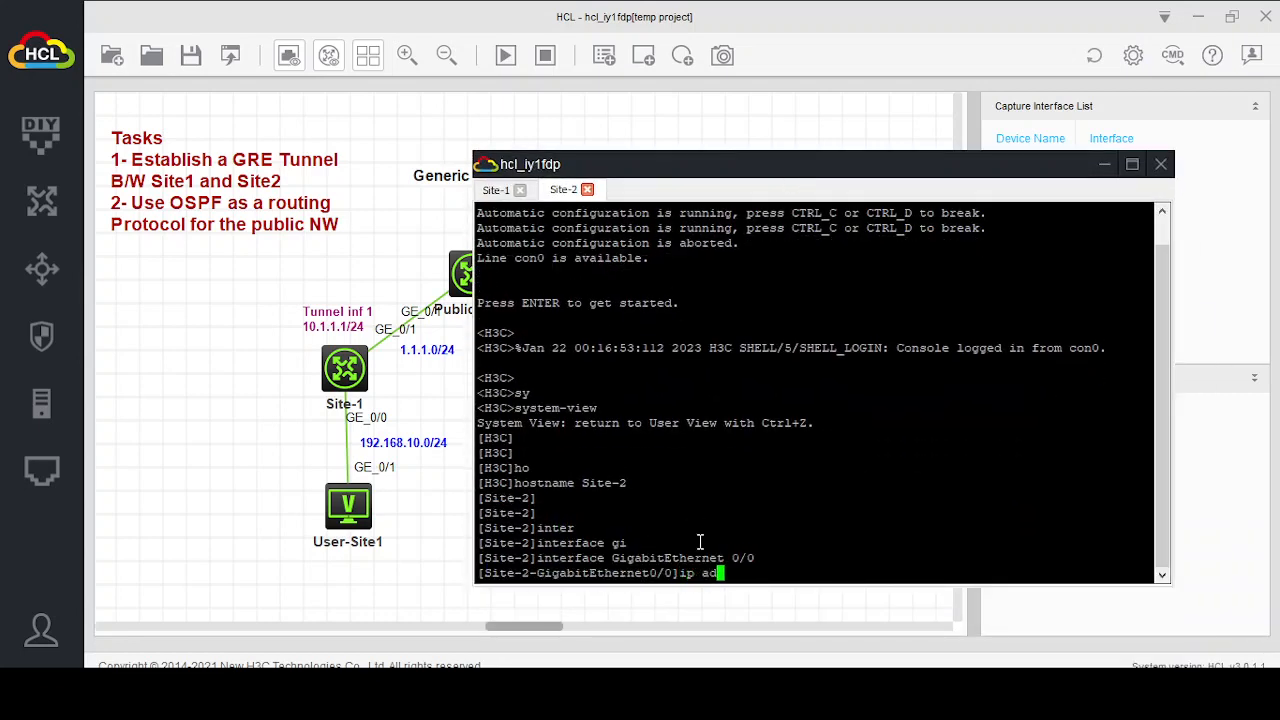
key(Tab)
text(192.168)
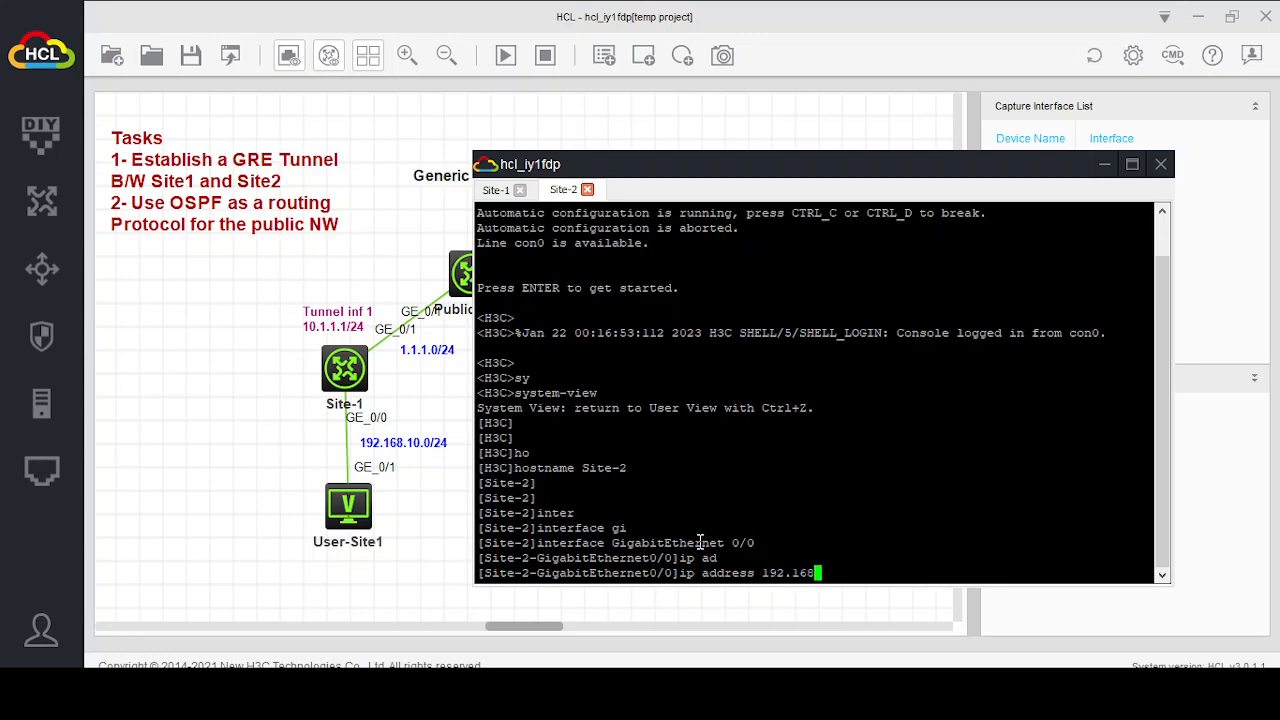
text(.20.1 255.255.25.0)
key(Return)
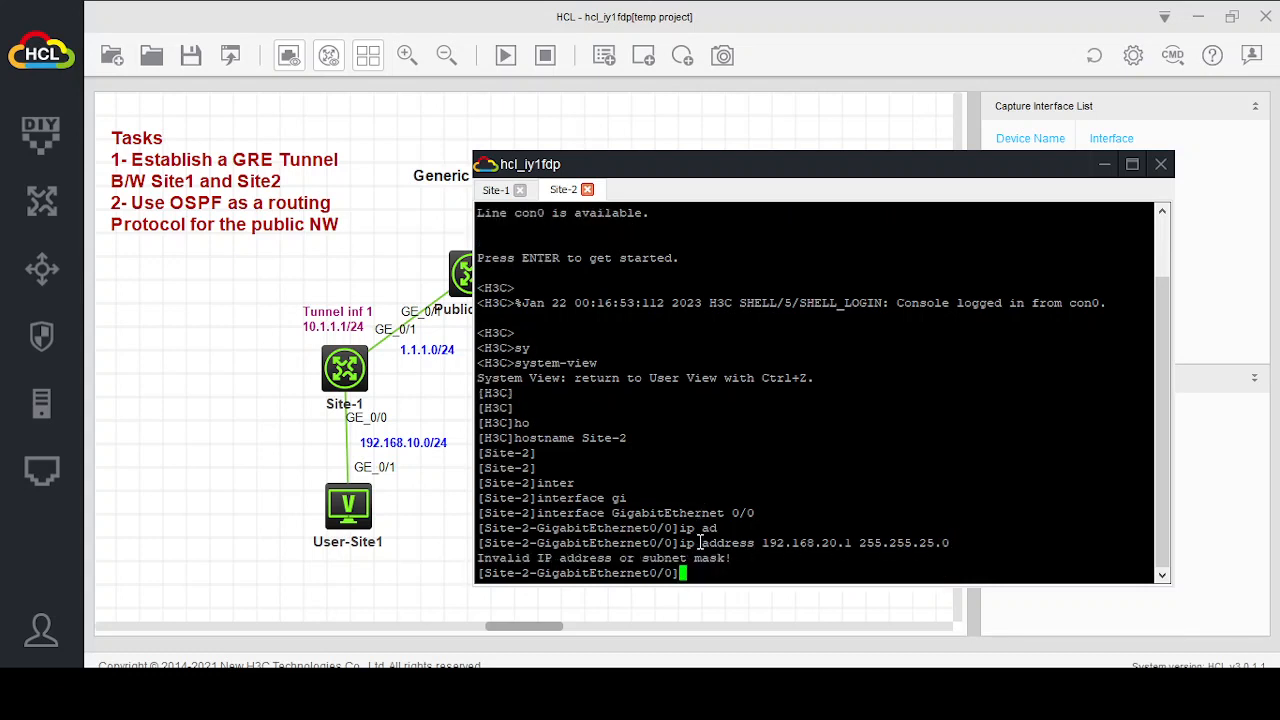
Reissue the 192.168.20.1 address command on GigabitEthernet 0/0 with mask 255.255.255.0, and return to system view.
key(Up)
key(Left)
key(Left)
key(Left)
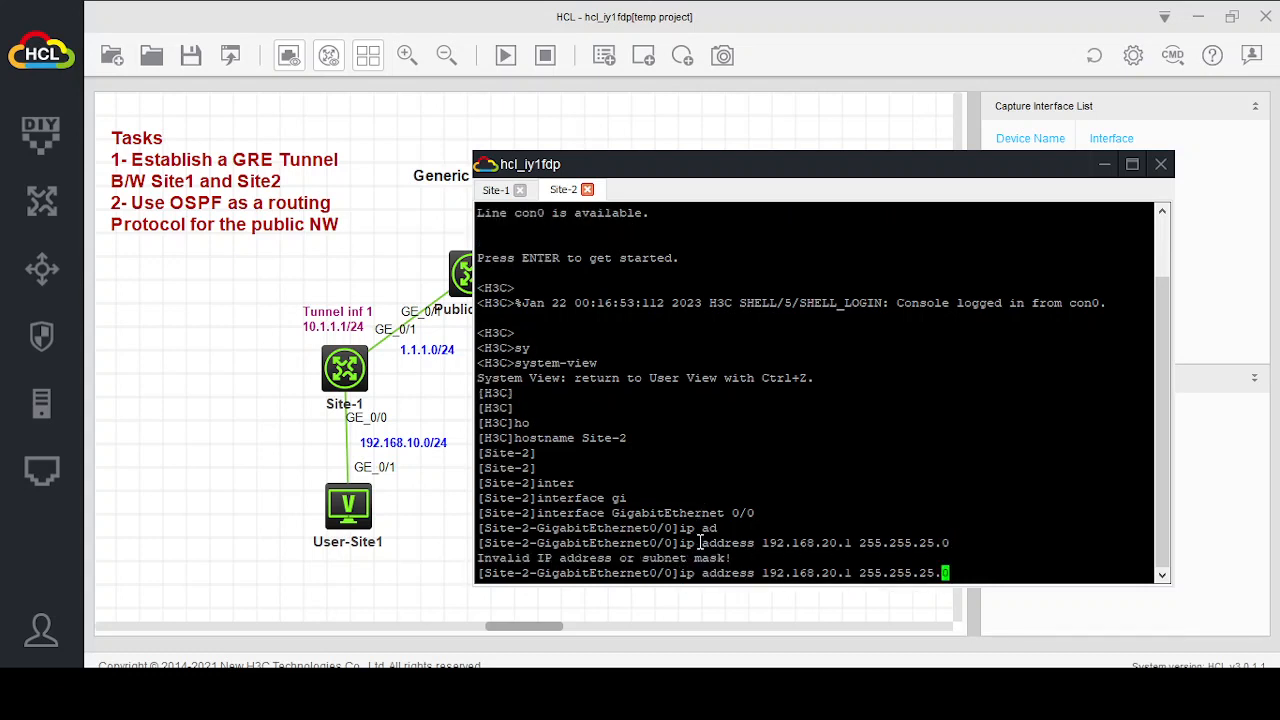
text(5)
key(Return)
key(Return)
key(Return)
key(Return)
text(quit)
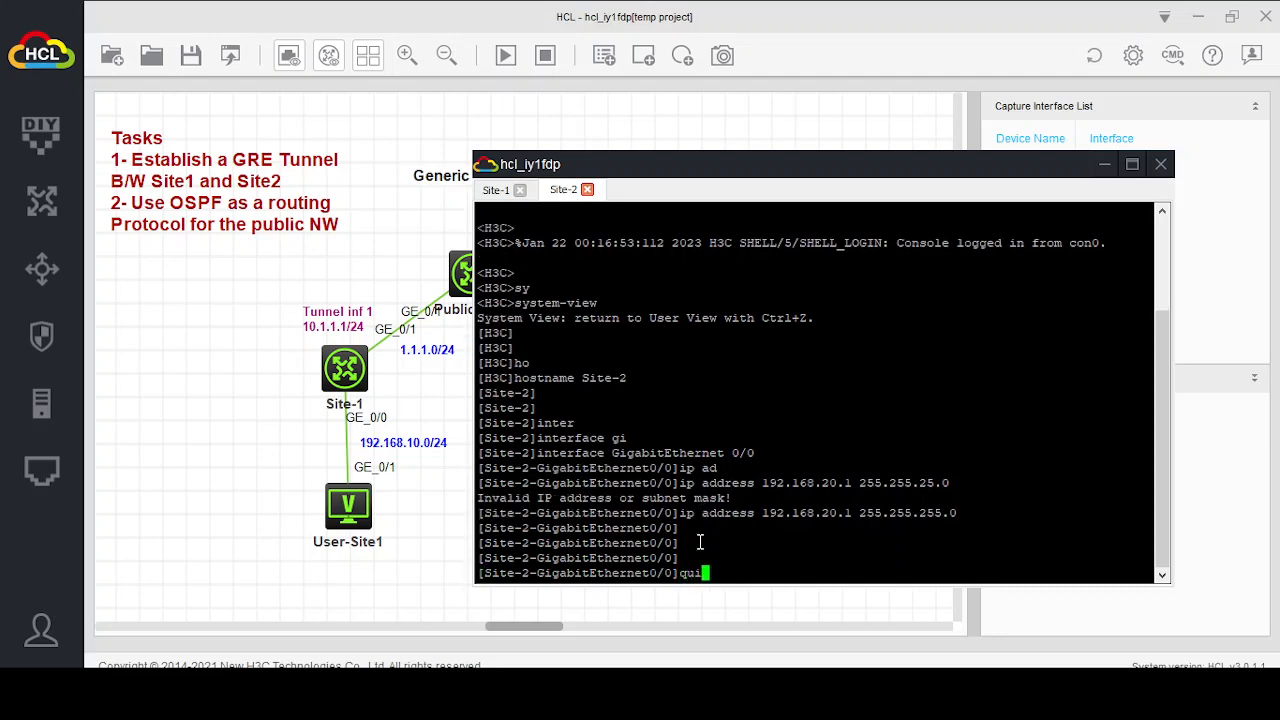
key(Return)
Check Site-2's public link in the topology and enter the interface view of GigabitEthernet 0/1 on Site-2.
text(inter)
key(Tab)
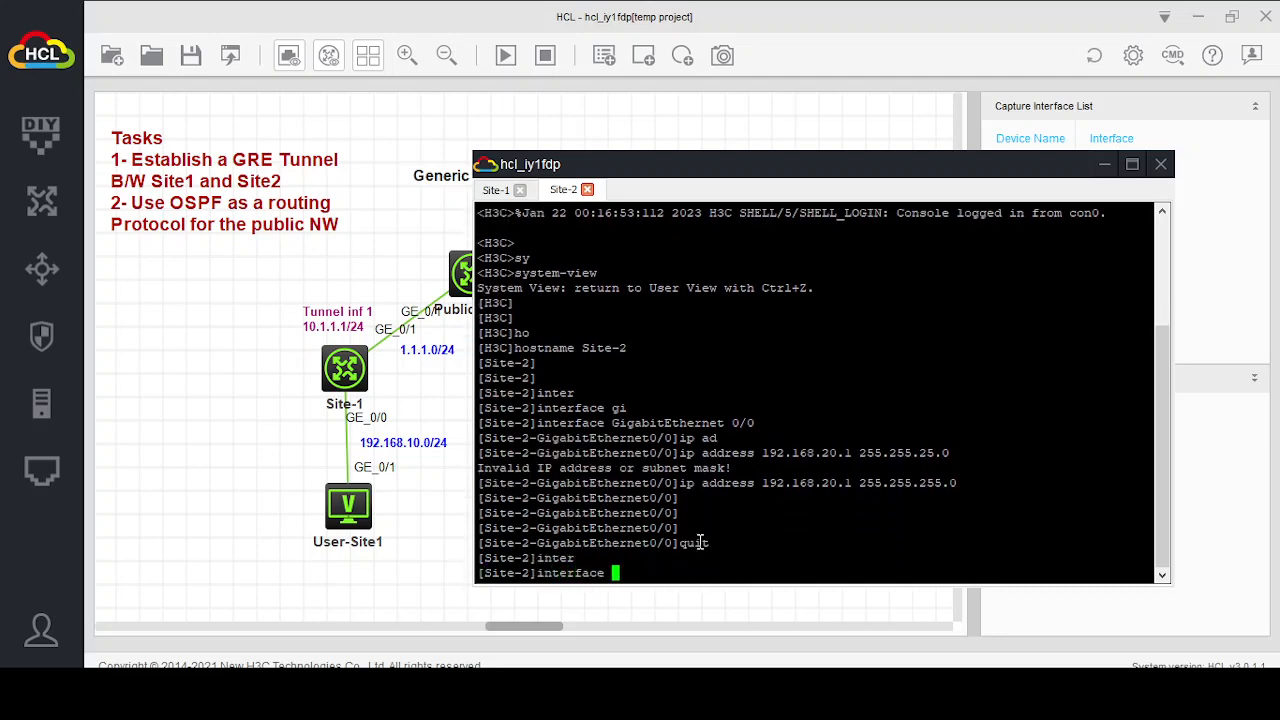
text(g)
key(Tab)
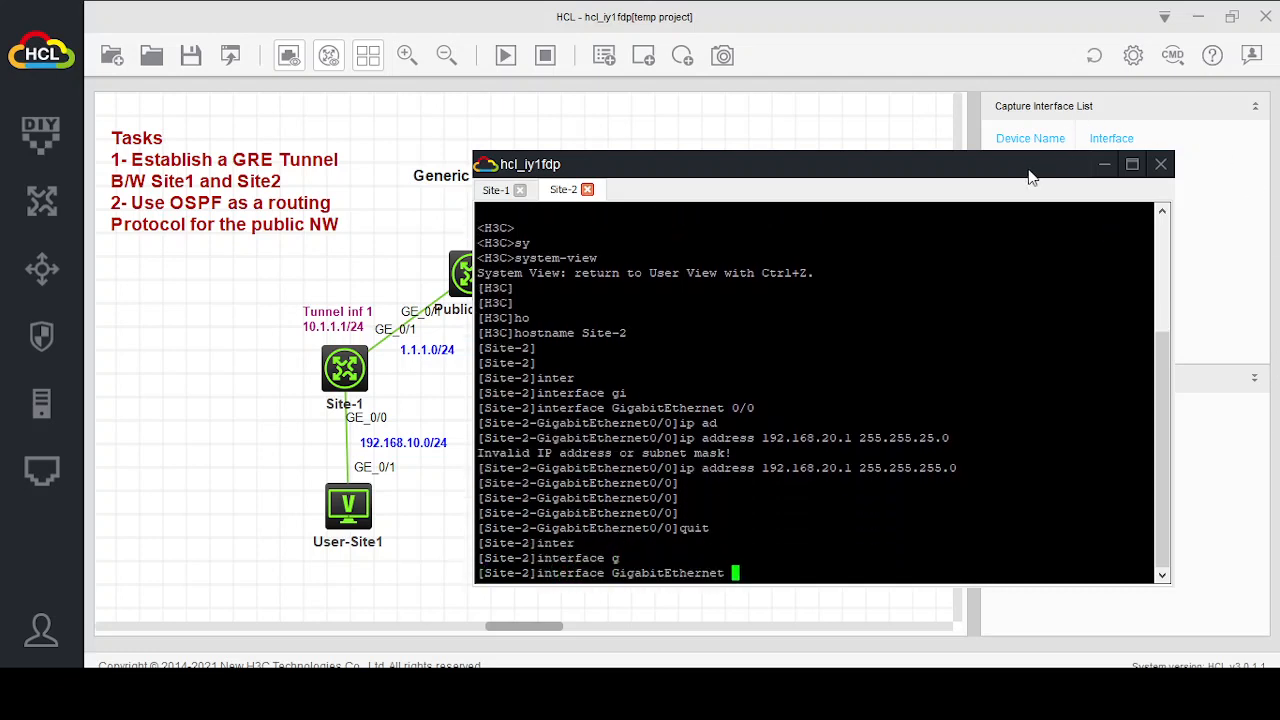
drag(1032, 177, 1032, 513)
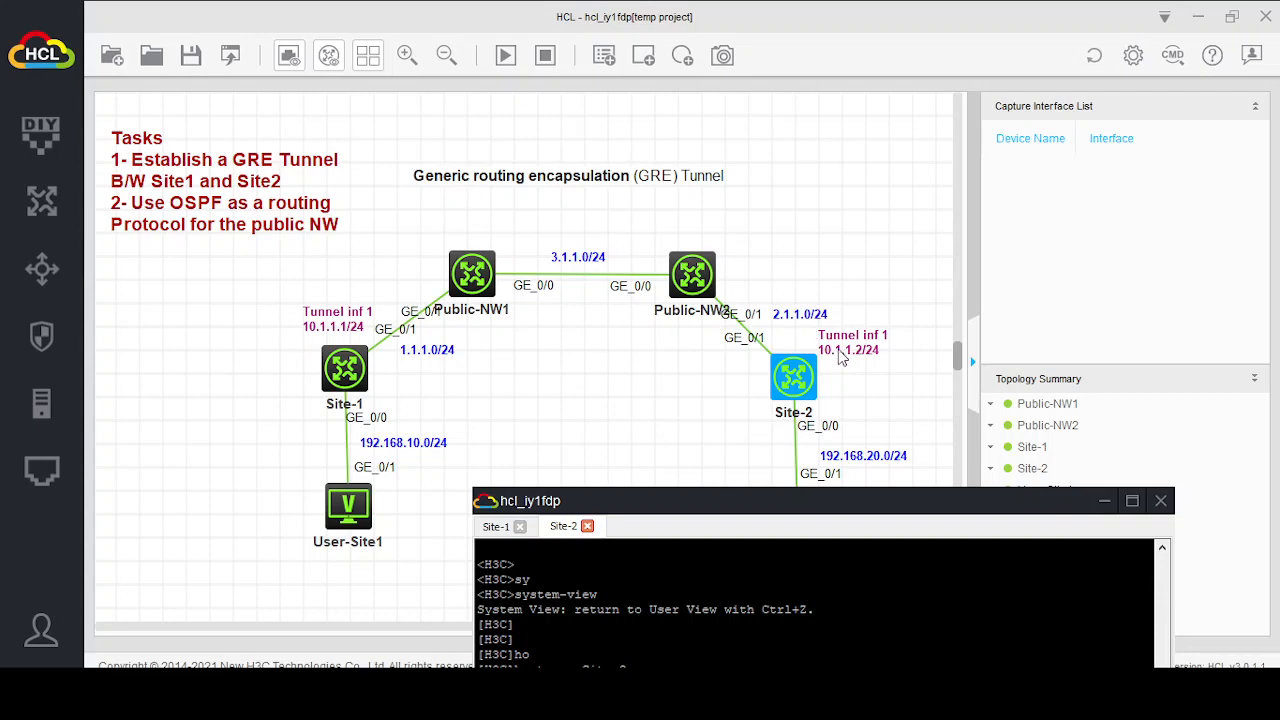
drag(806, 500, 806, 104)
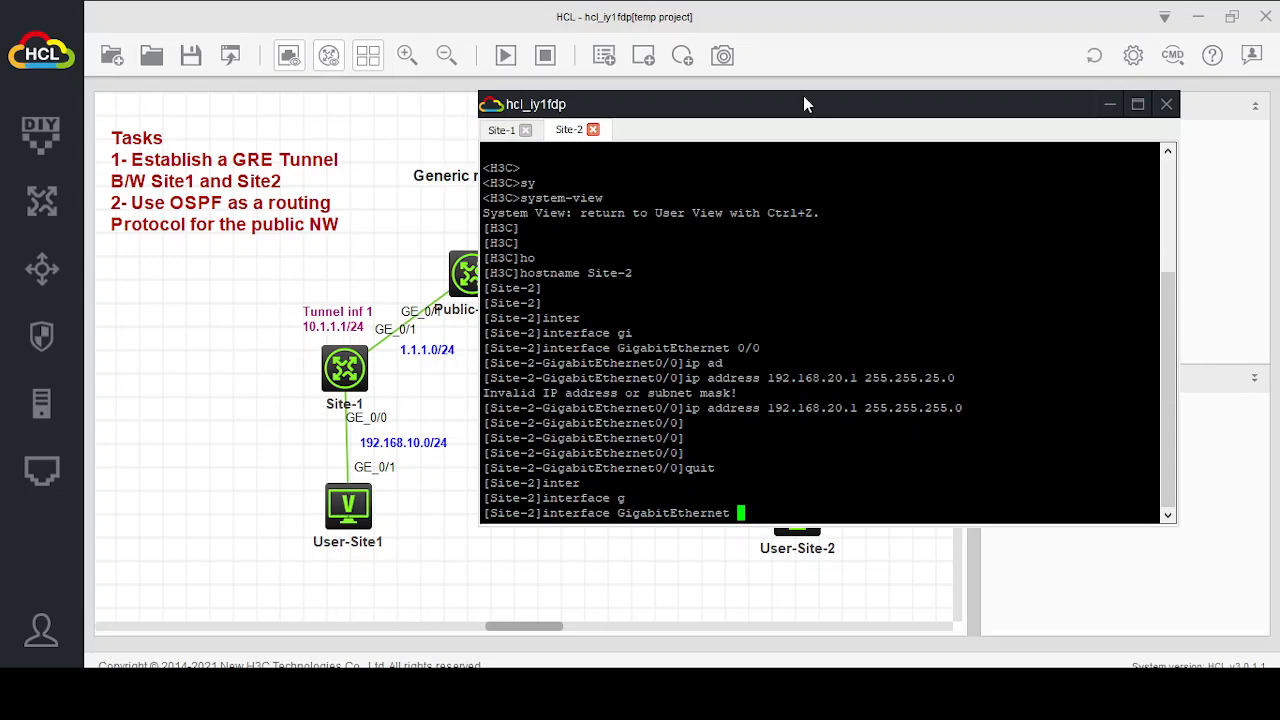
text(0/1)
key(Return)
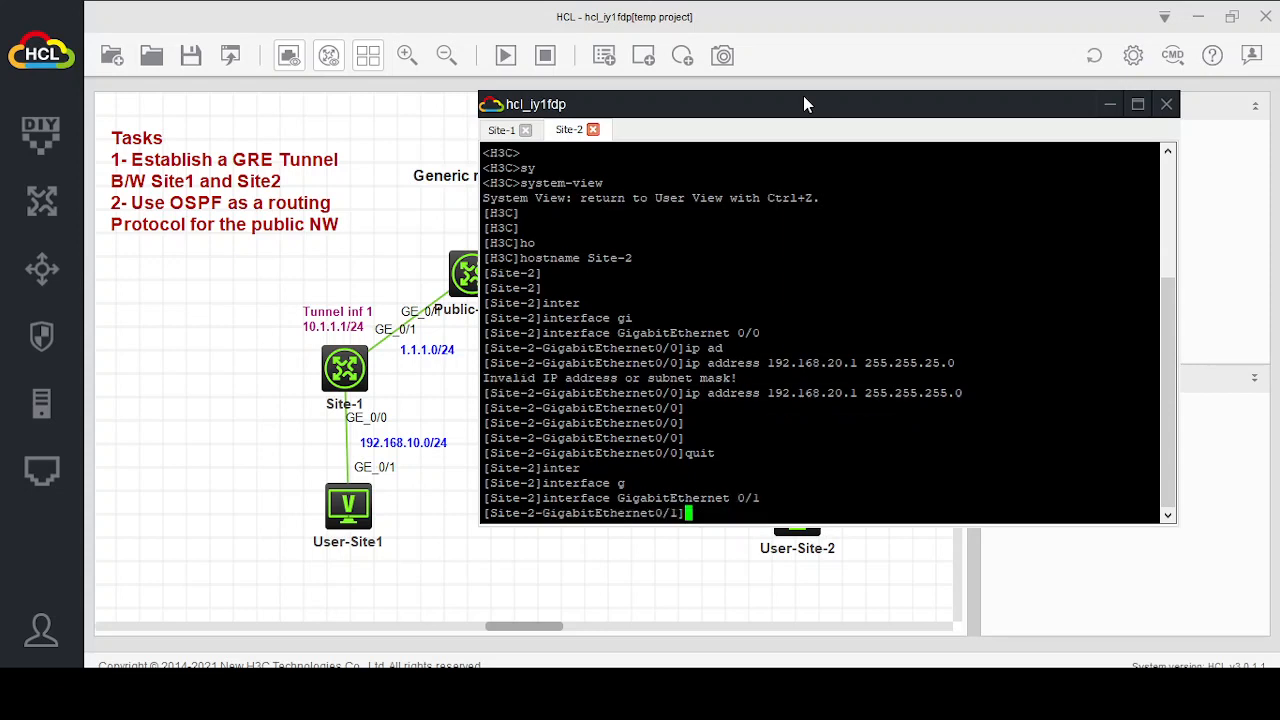
Assign IP address 2.1.1.1 with mask 255.255.255.0 to GigabitEthernet 0/1 on Site-2, and return to system view.
text(ip ad)
key(Tab)
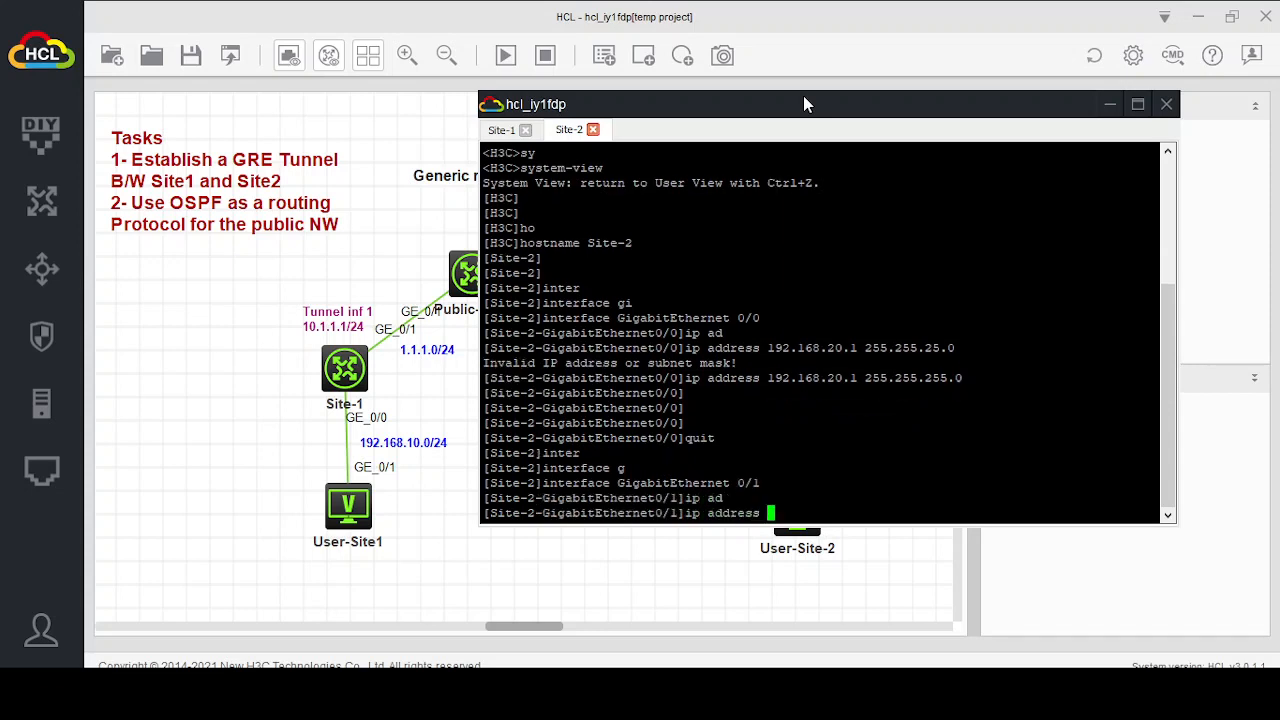
text(2.1.1.1 255.255.255.0)
key(Return)
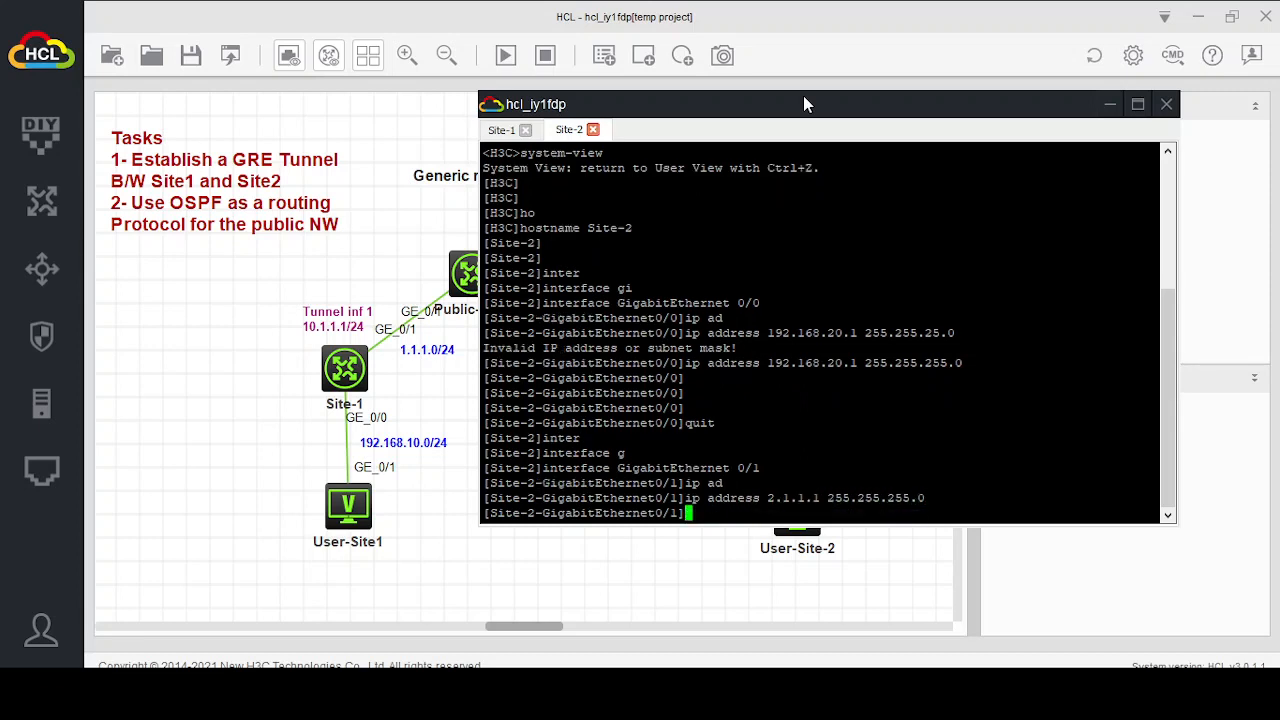
text(quit)
key(Return)
key(Return)
key(Return)
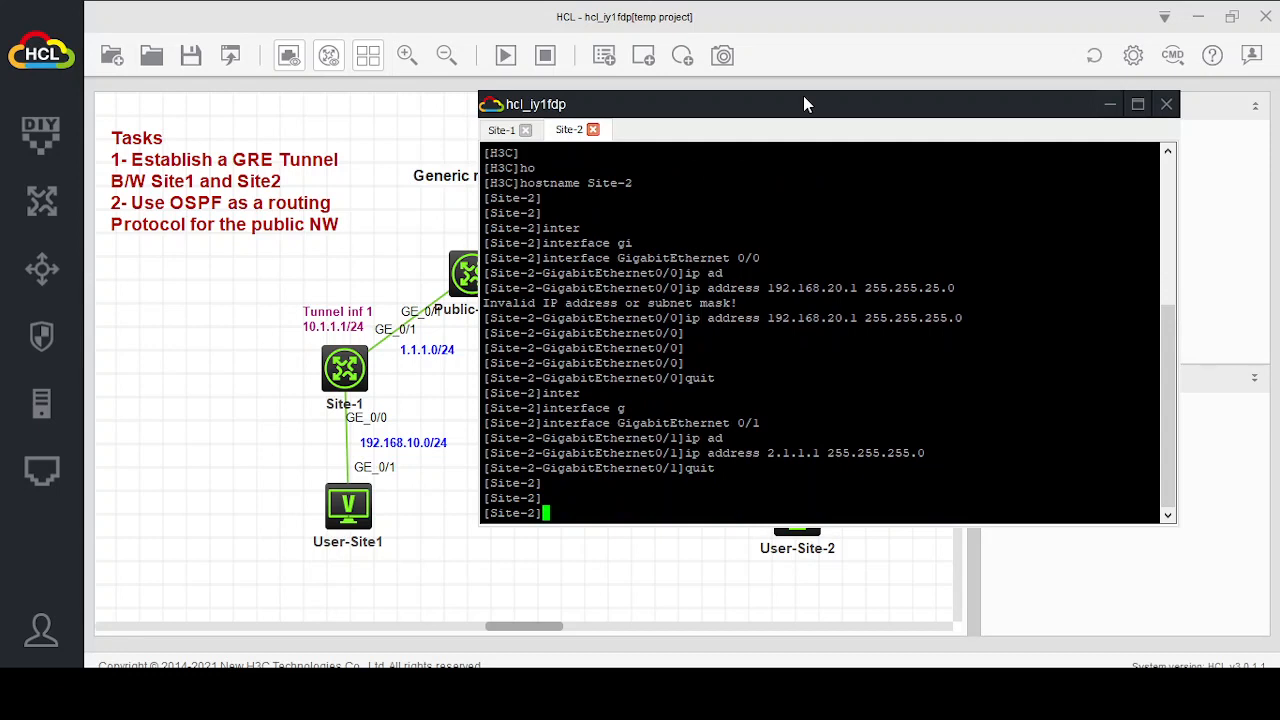
Create OSPF process 1 on Site-2 and enter area 0.
text(os)
key(Tab)
text(1)
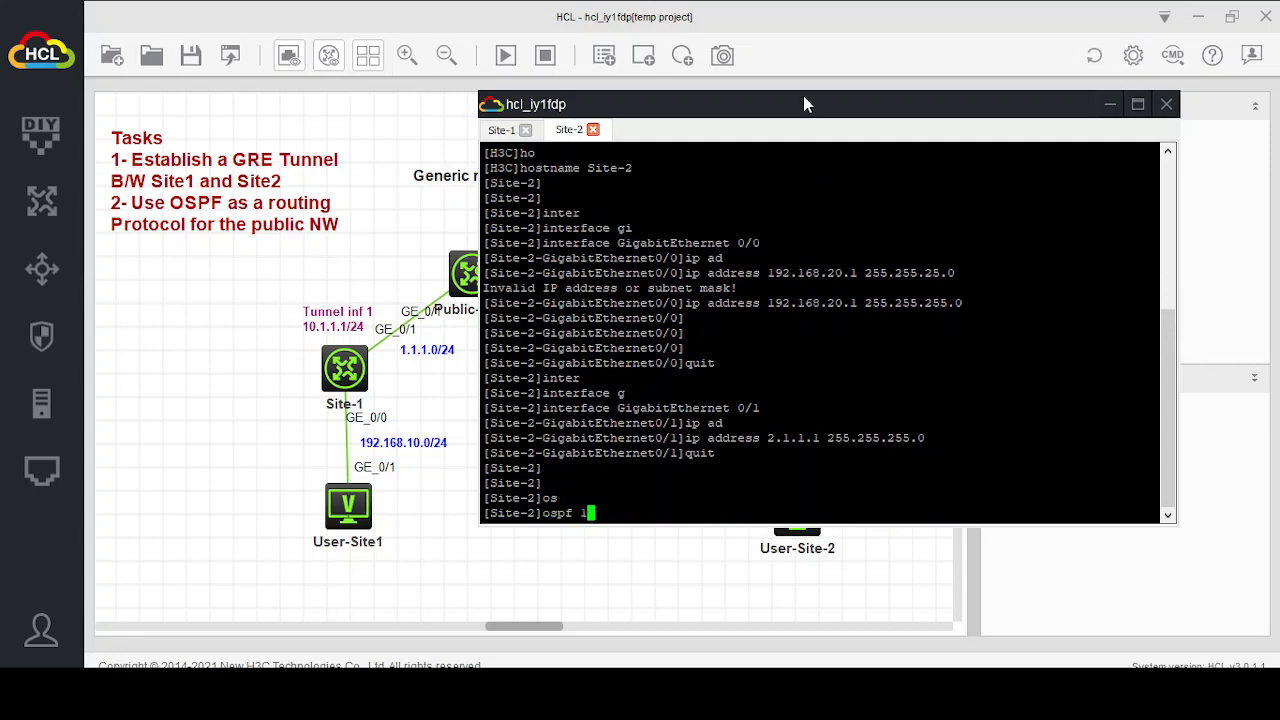
key(Return)
key(Return)
key(Return)
text(are)
key(Tab)
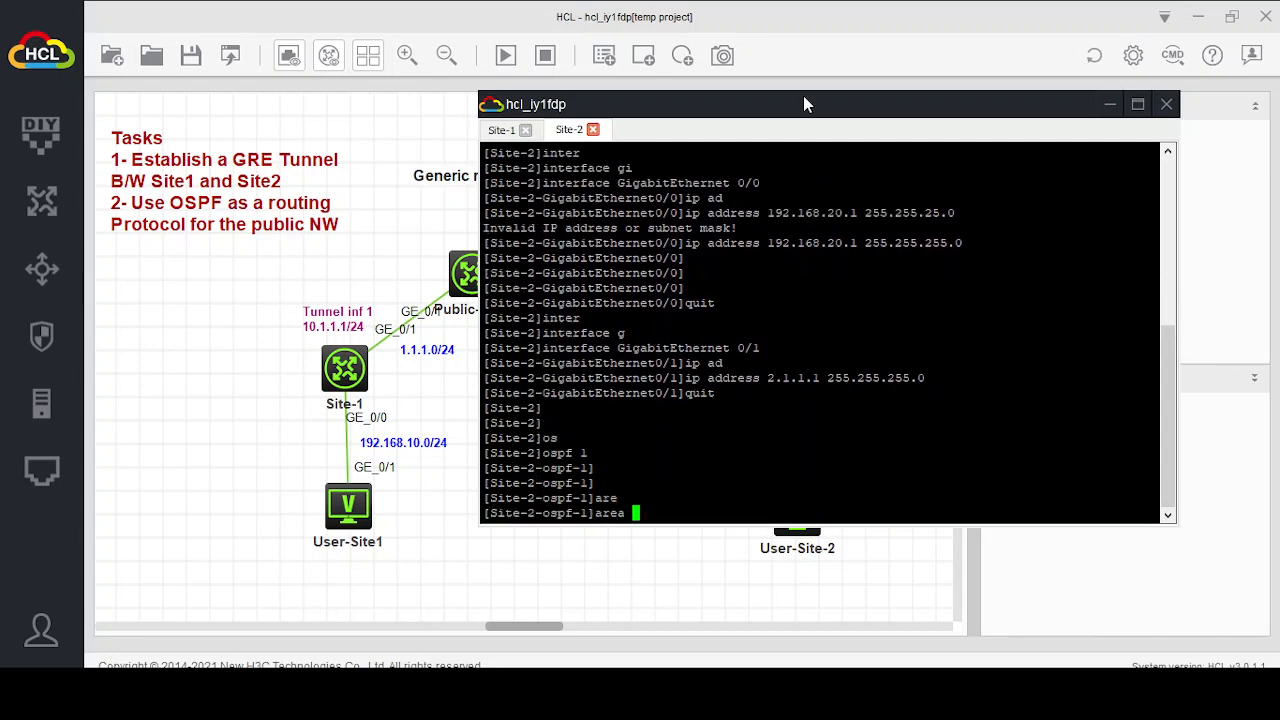
text(0)
key(Return)
Advertise network 2.1.1.0 with wildcard mask 0.0.0.255 in Site-2's OSPF area 0, and return to system view.
text(net)
key(Tab)
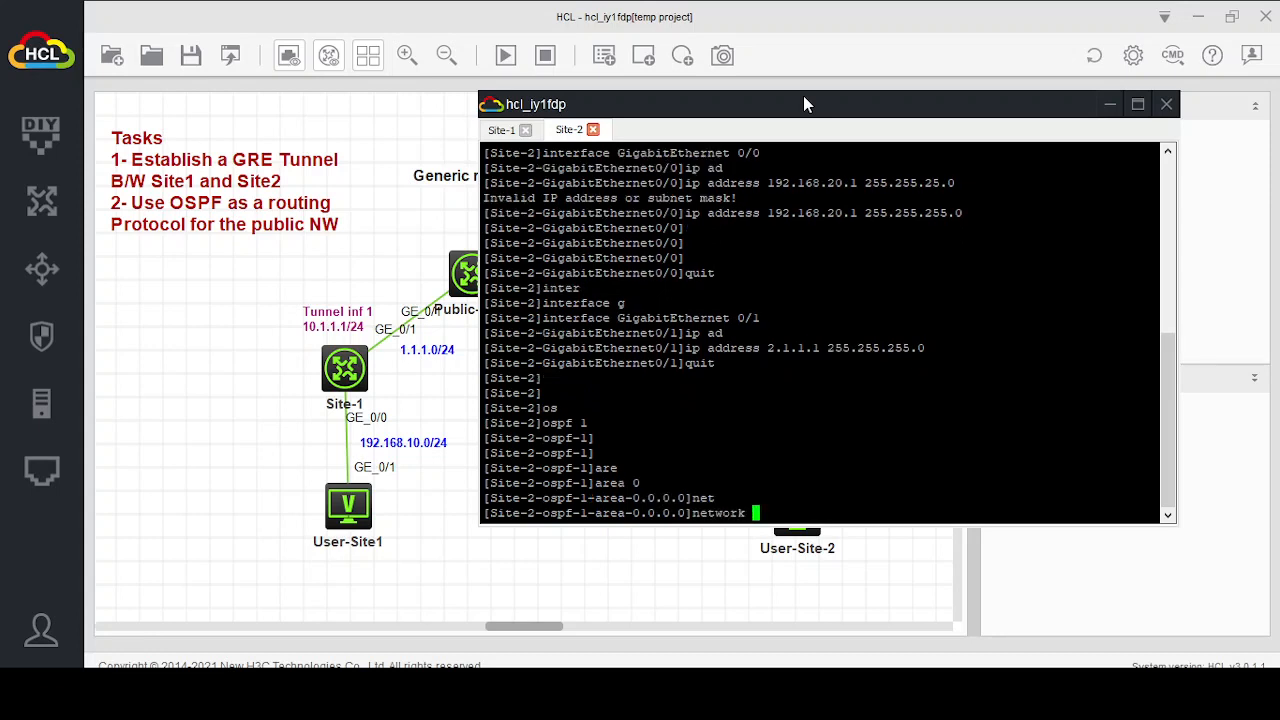
text(2.1.1.0 0.0.0.255)
key(Return)
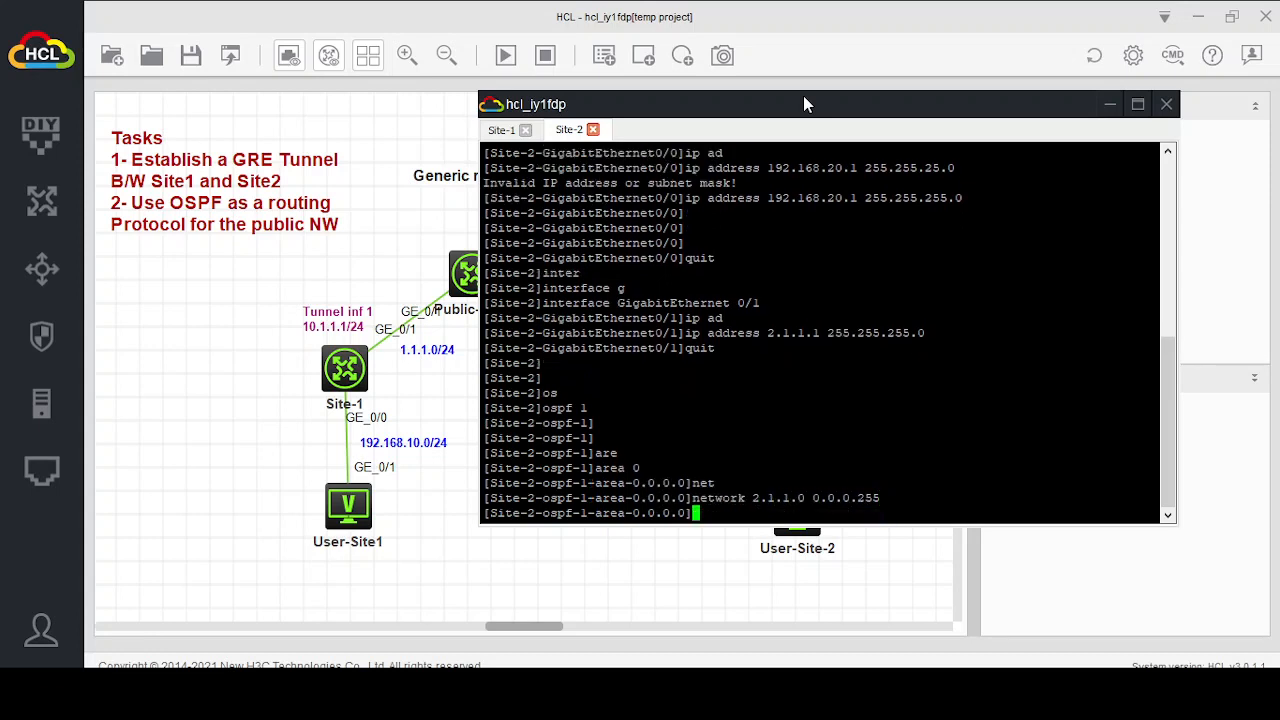
text(quit)
key(Return)
key(Return)
key(Return)
key(Return)
text(quit)
key(Return)
key(Return)
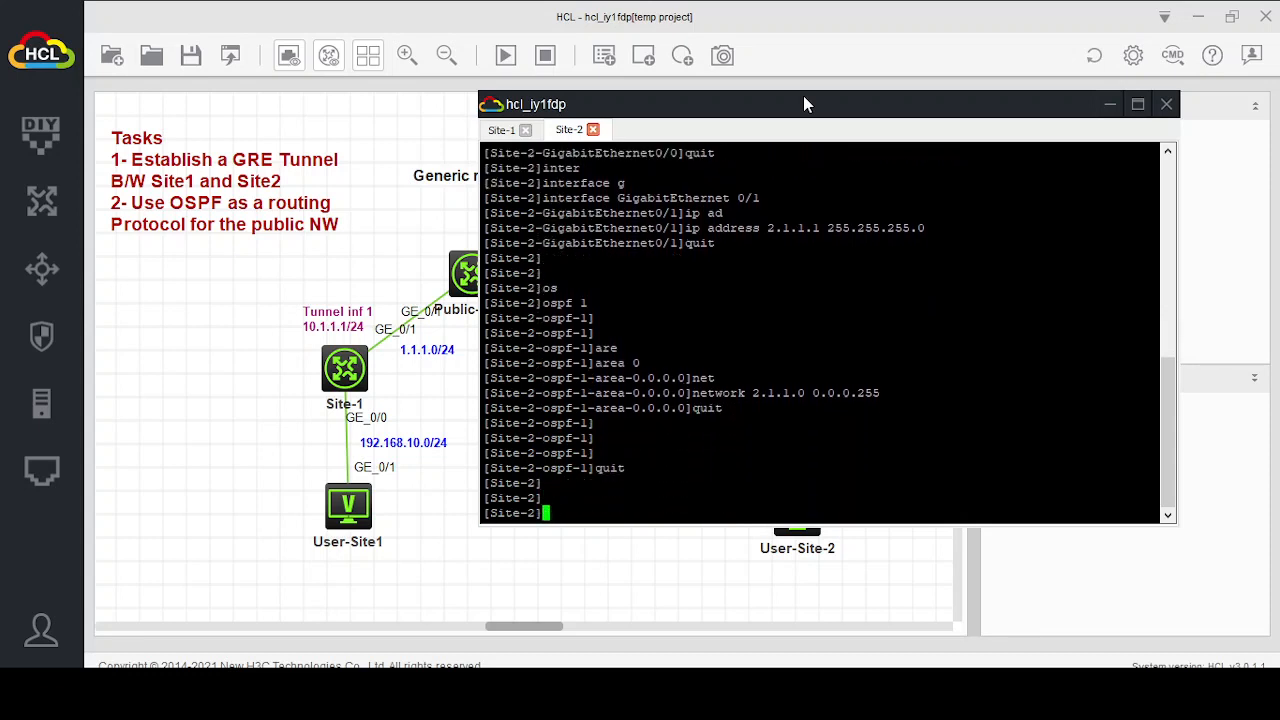
Save Site-2's configuration under the default file name and minimize its console window.
text(sav)
key(Tab)
key(Return)
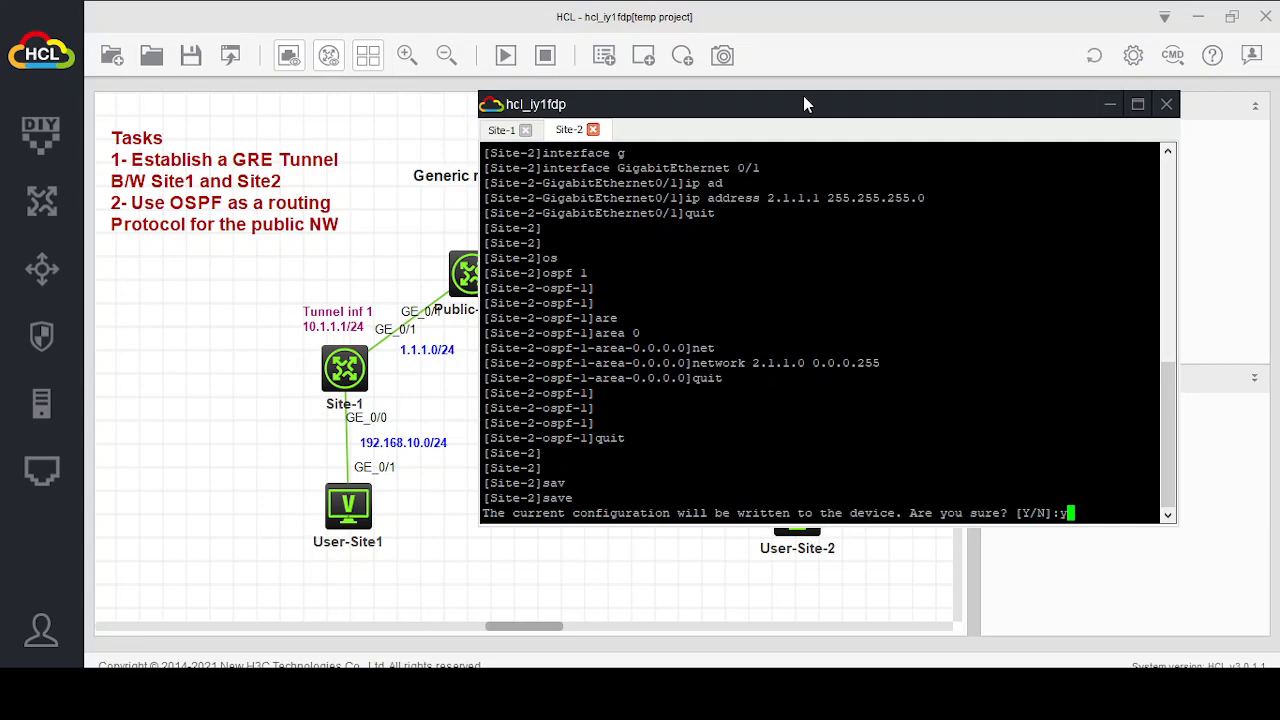
text(y)
key(Return)
key(Return)
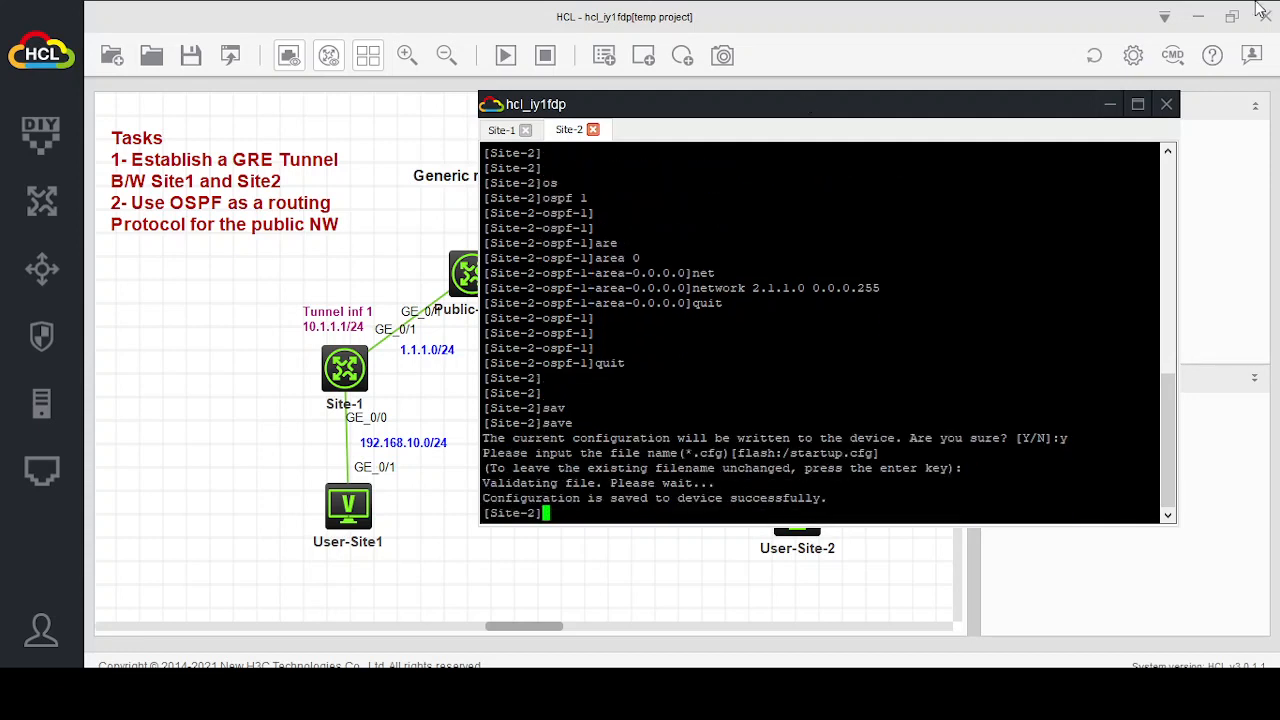
click(1110, 104)
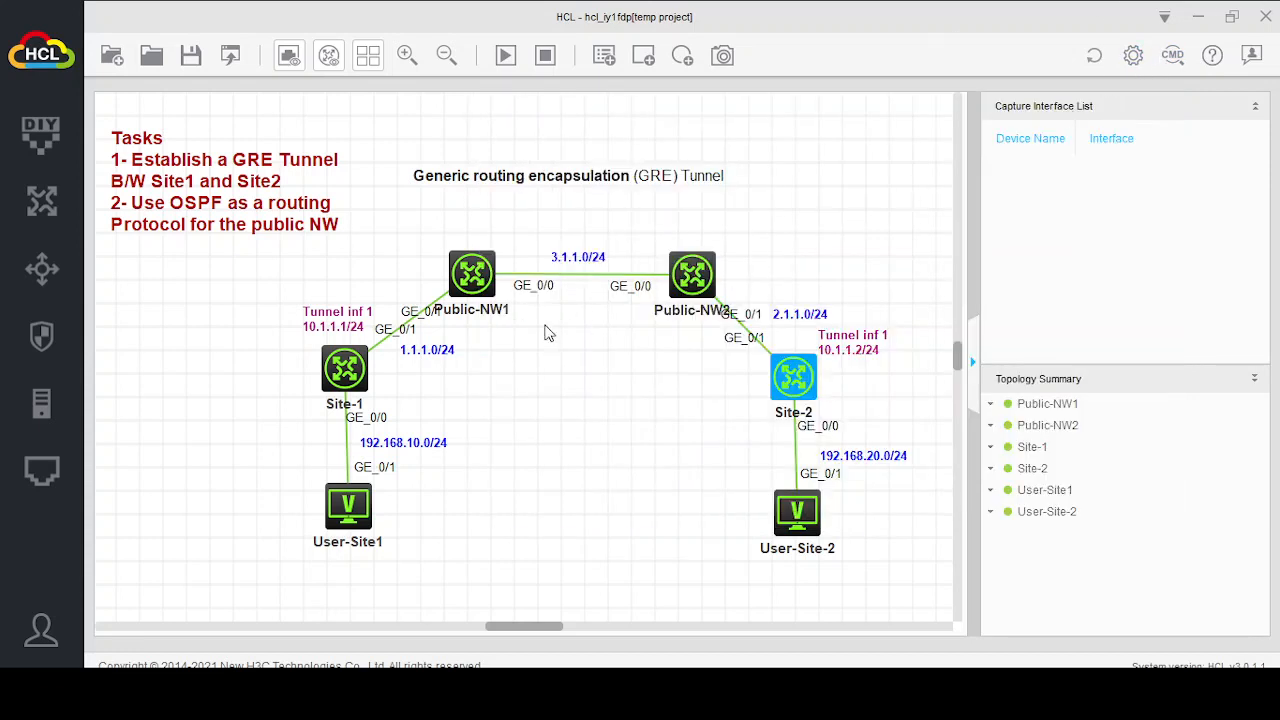
Open the Public-NW1 router's console, abort the automatic configuration, and enter system view.
double_click(472, 274)
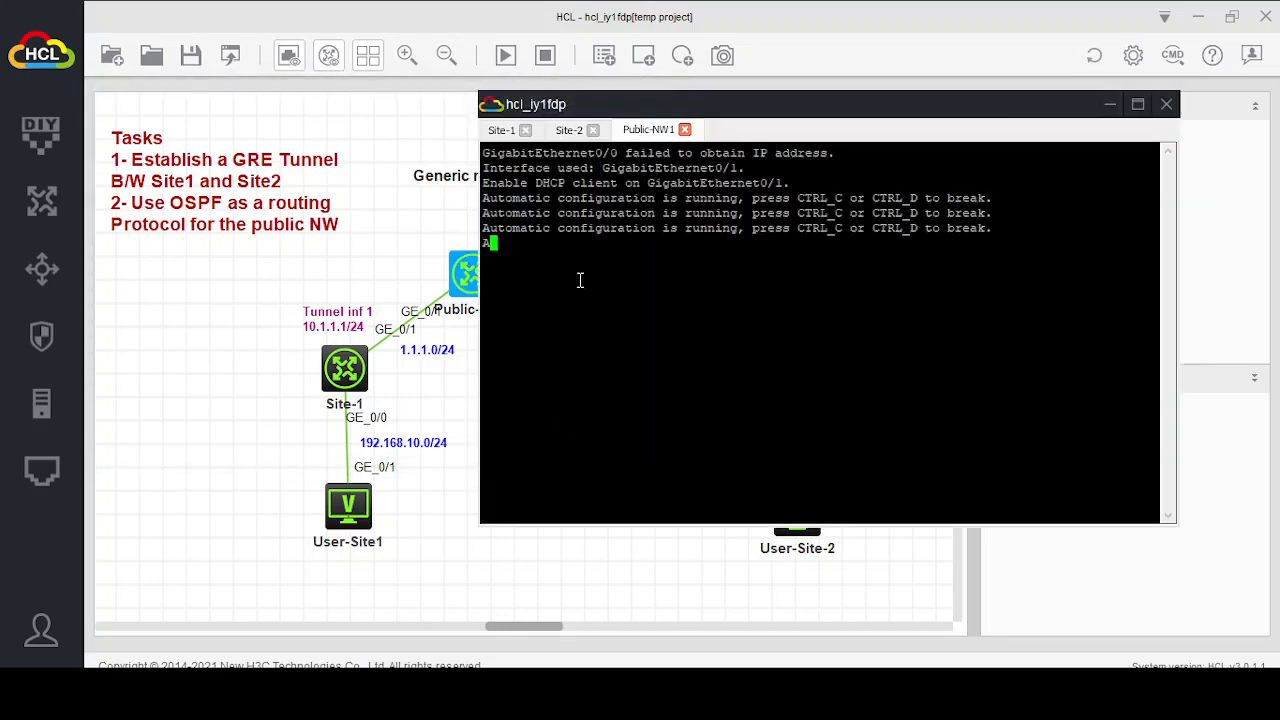
key(ctrl+c)
key(Return)
text(sy)
key(Tab)
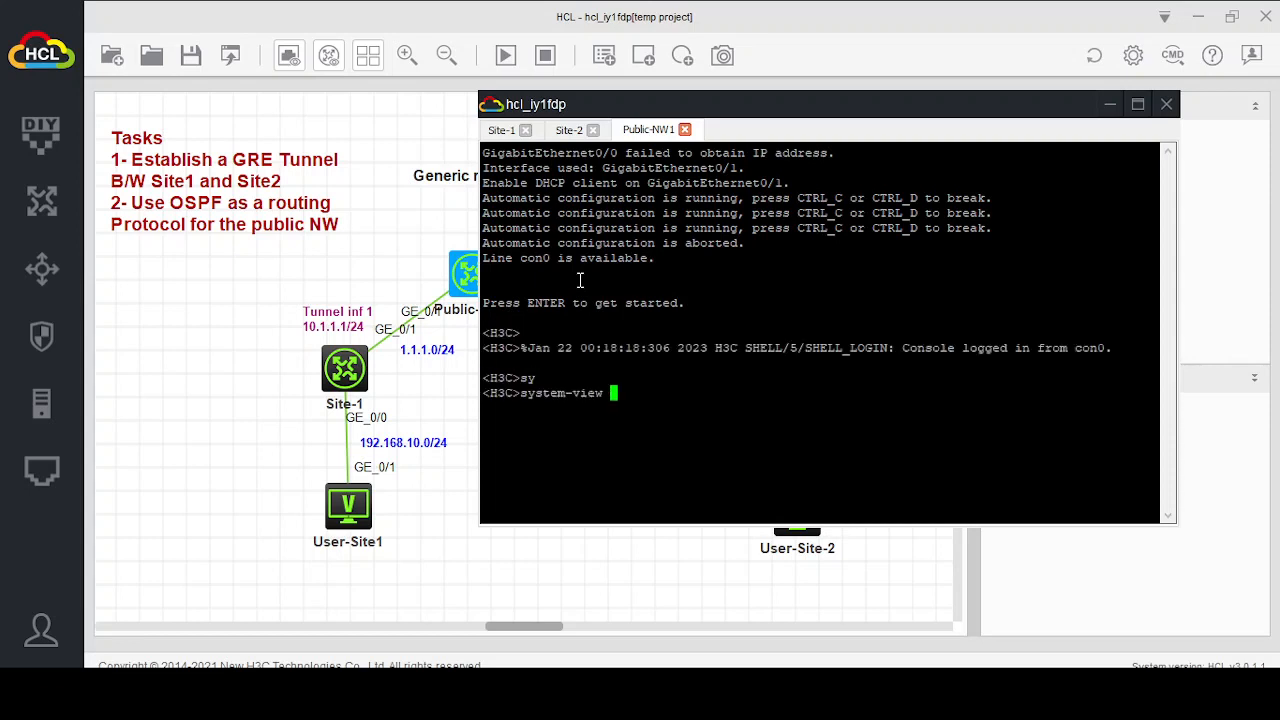
key(Return)
Set the router's hostname to Public-NW1.
text(ho)
key(Tab)
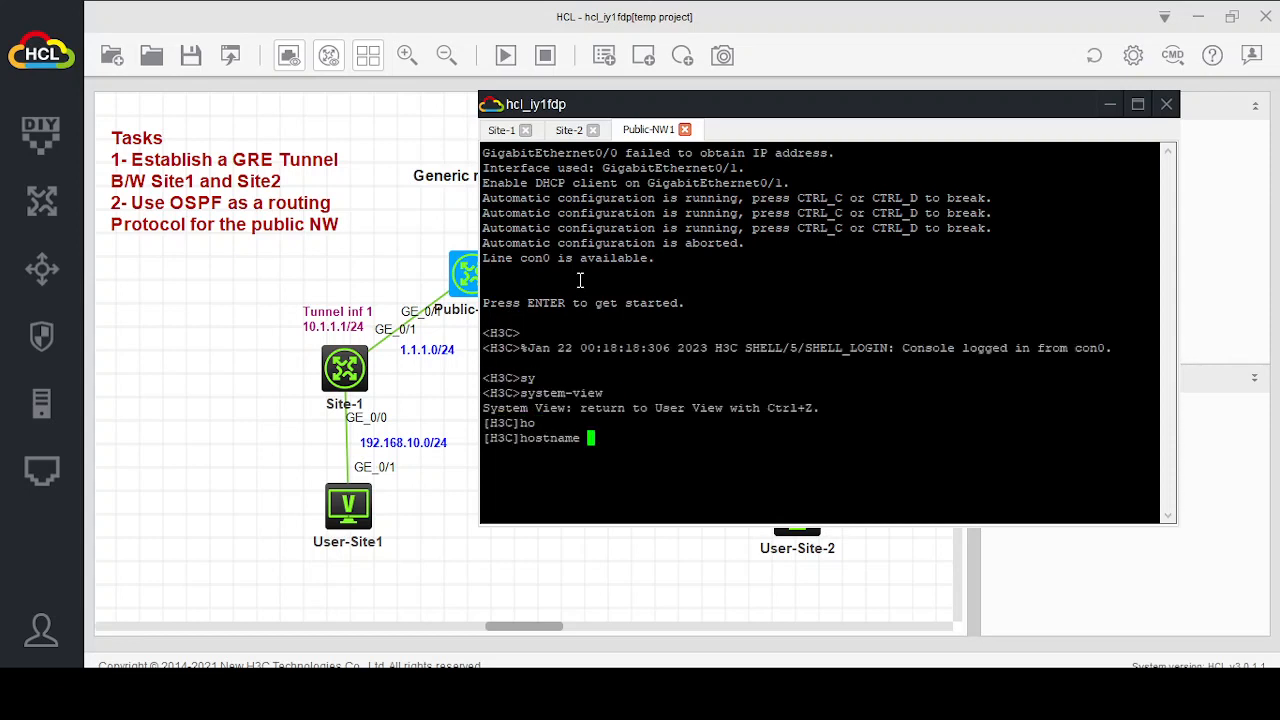
text(Public-NW1)
key(Return)
key(Return)
key(Return)
key(Return)
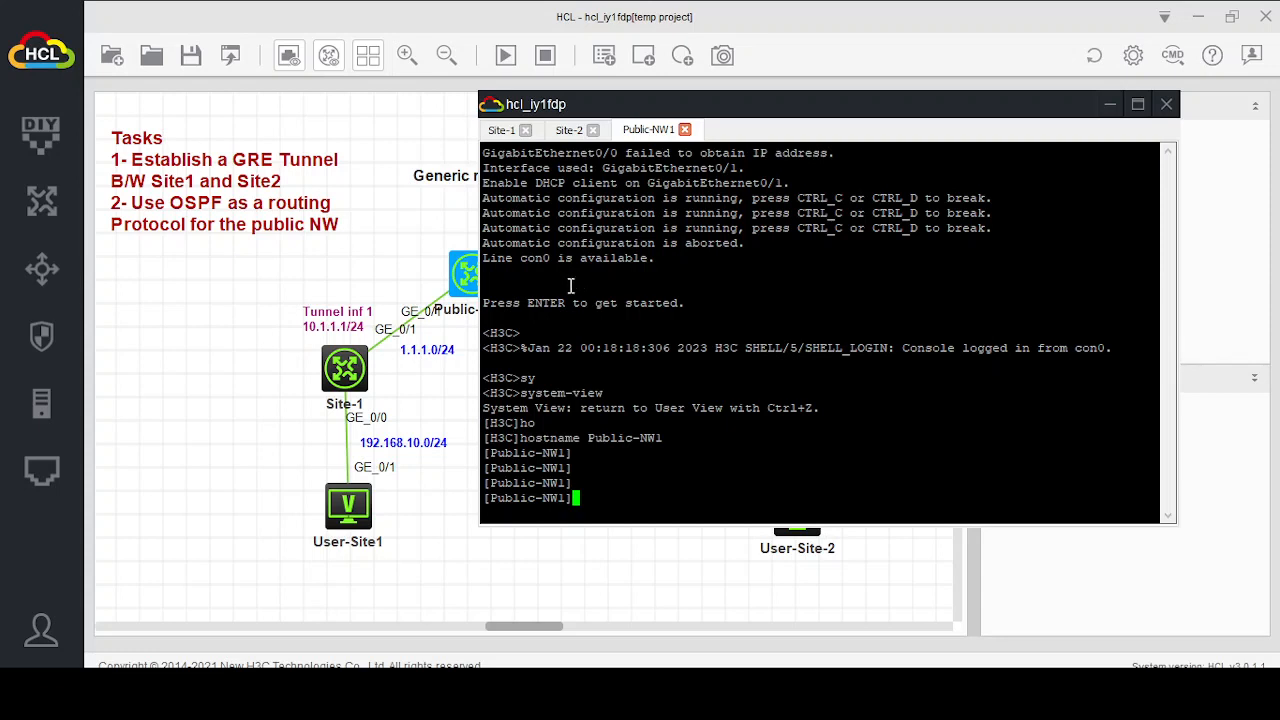
Assign IP address 1.1.1.2 with mask 255.255.255.0 to Public-NW1's GigabitEthernet 0/1, and return to system view.
drag(670, 107, 824, 144)
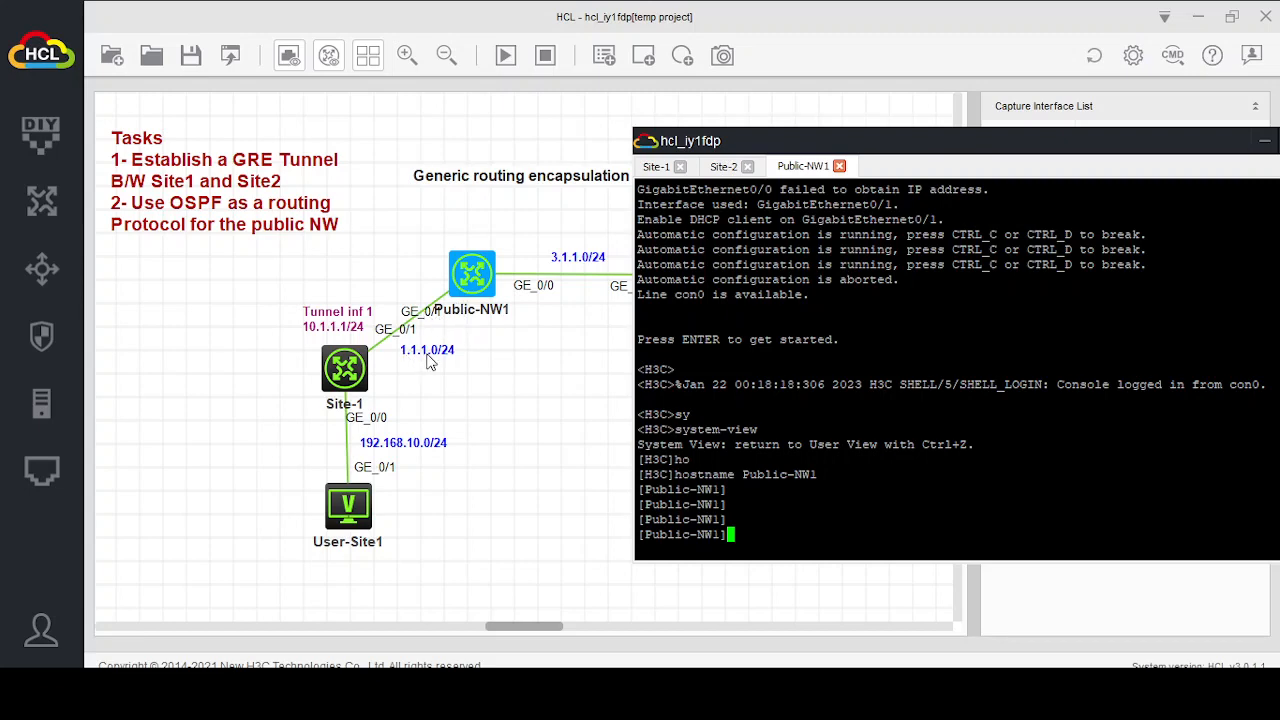
drag(920, 142, 838, 50)
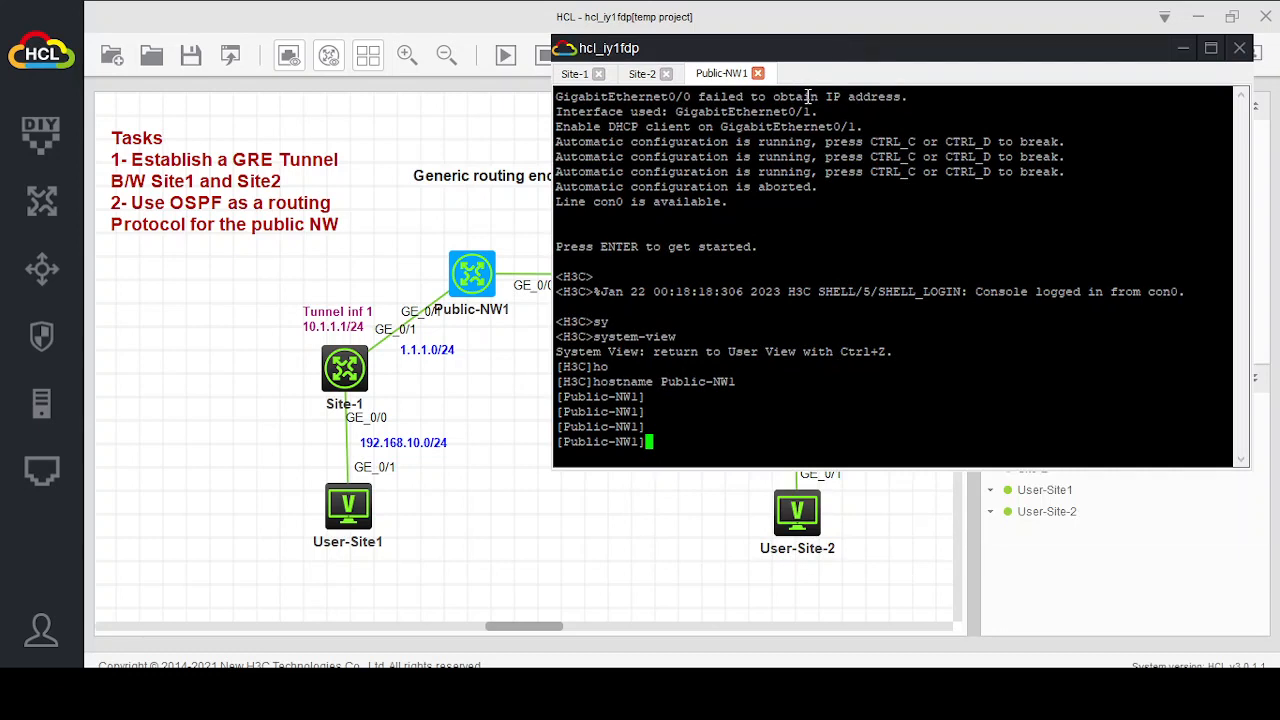
text(inter)
key(Tab)
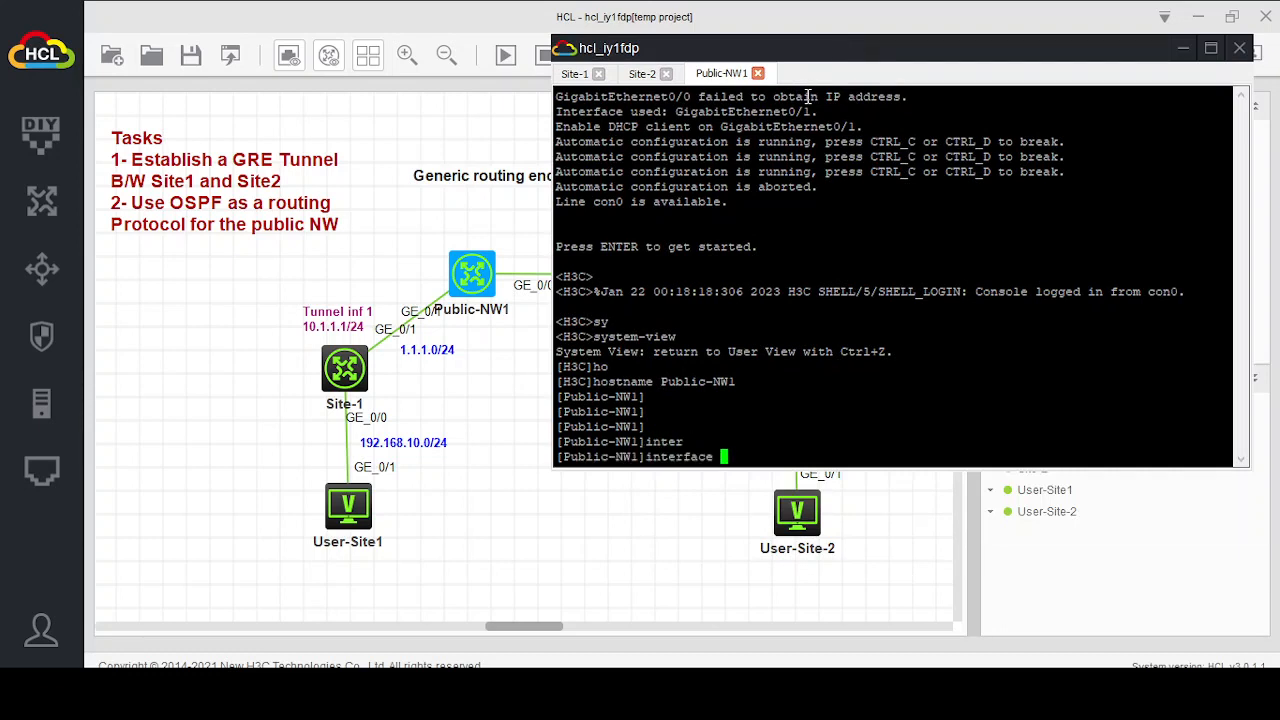
text(gi)
key(Tab)
text(0/)
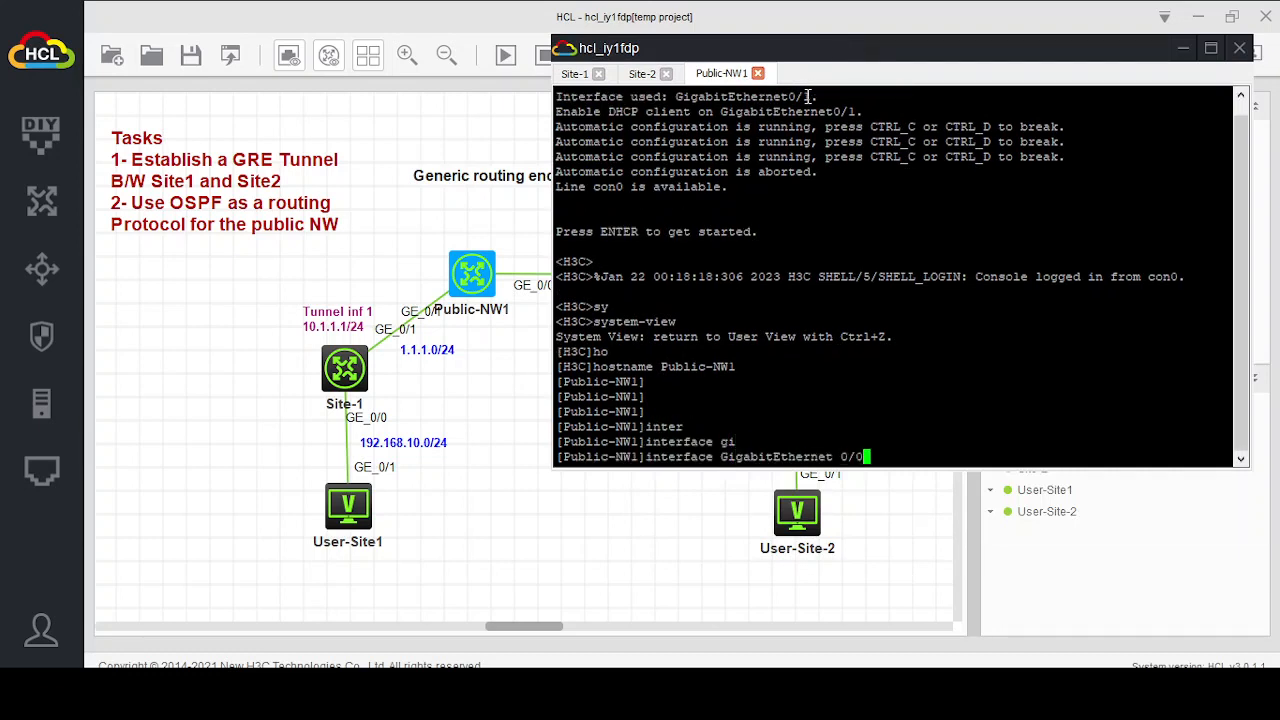
text(1)
key(Return)
text(ip ad)
key(Tab)
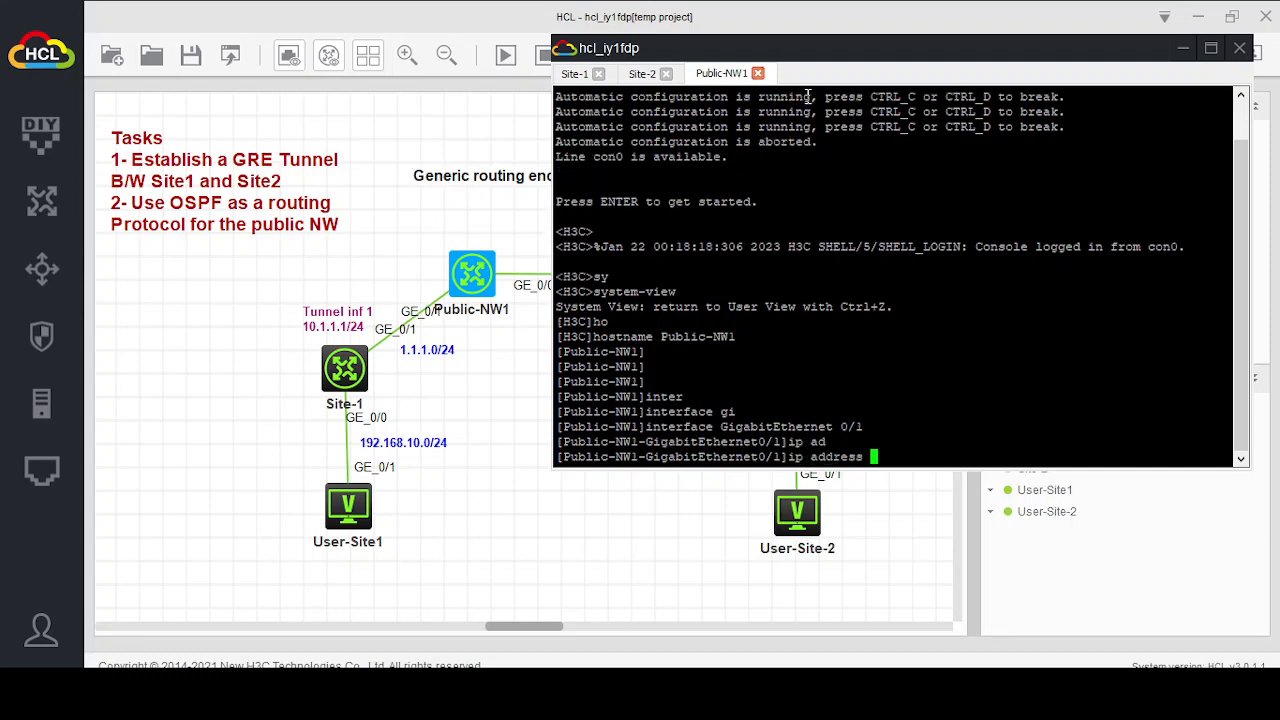
text(1.1.1.2 255.255.255.0)
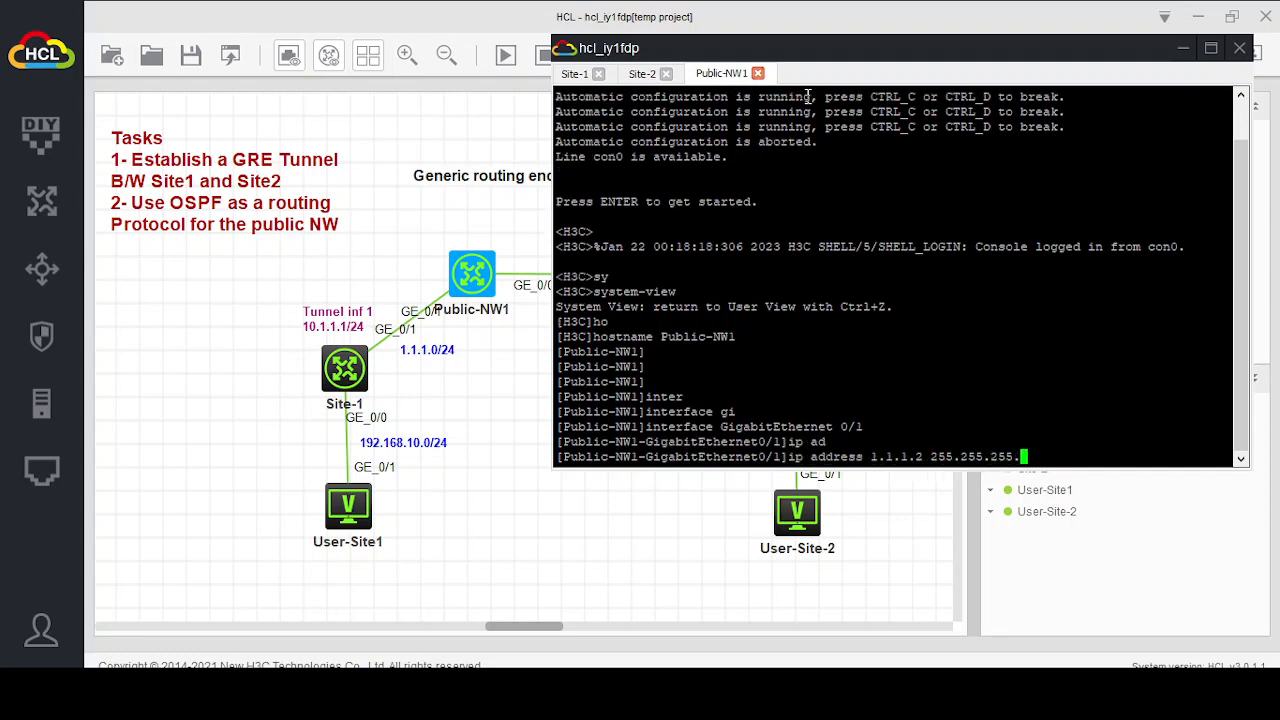
key(Return)
text(quit)
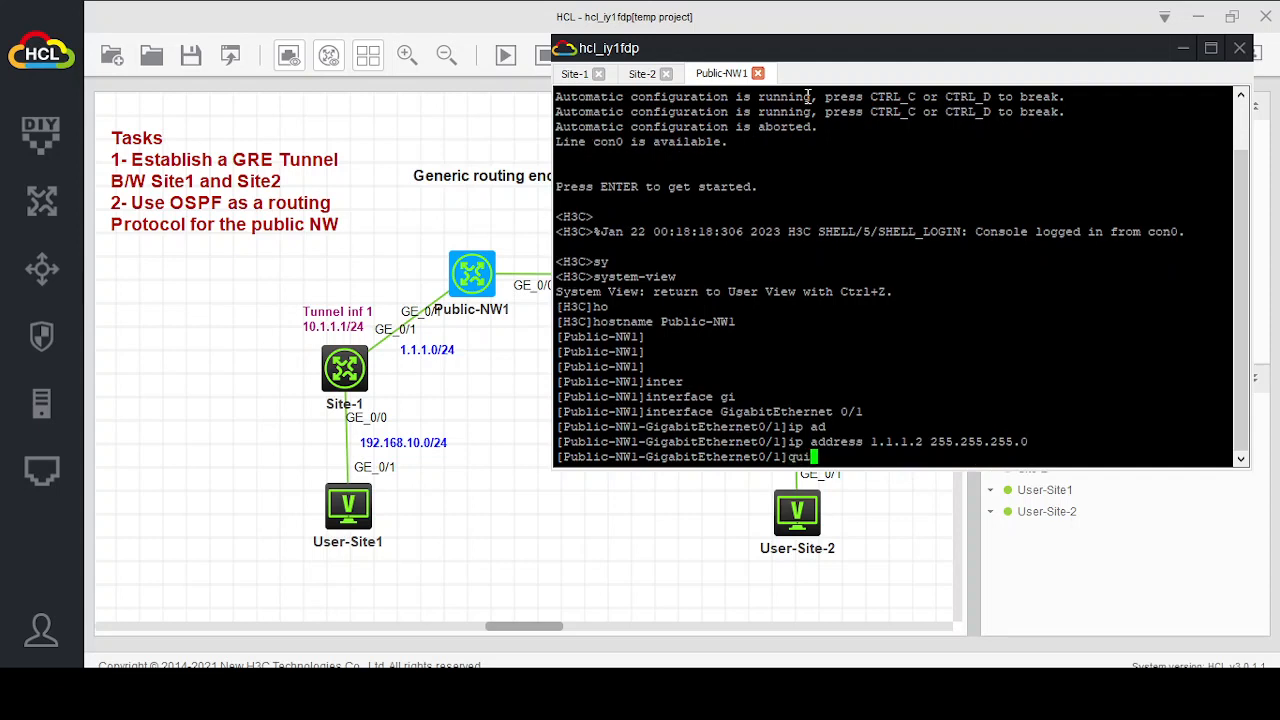
key(Return)
Assign IP address 3.1.1.1 with mask 255.255.255.0 to Public-NW1's GigabitEthernet 0/0, and return to system view.
text(inter)
key(Tab)
text(gi)
key(Tab)
text(0/0)
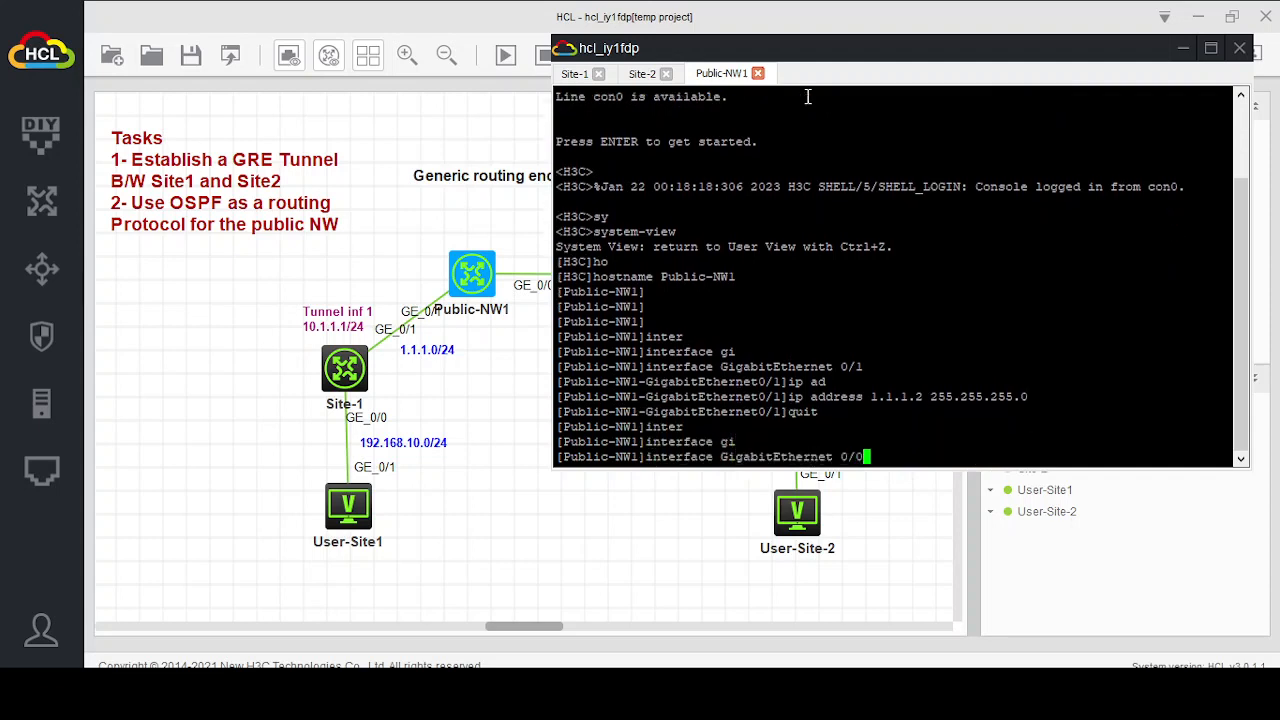
key(Return)
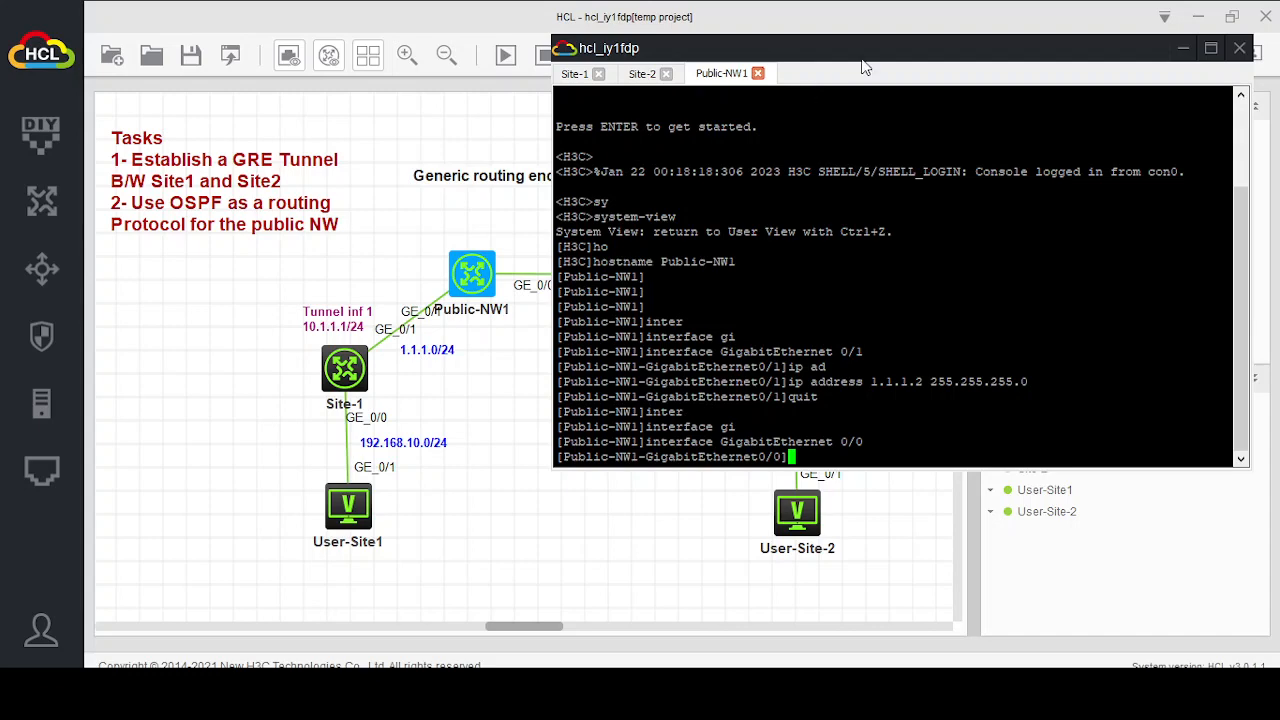
drag(865, 67, 843, 130)
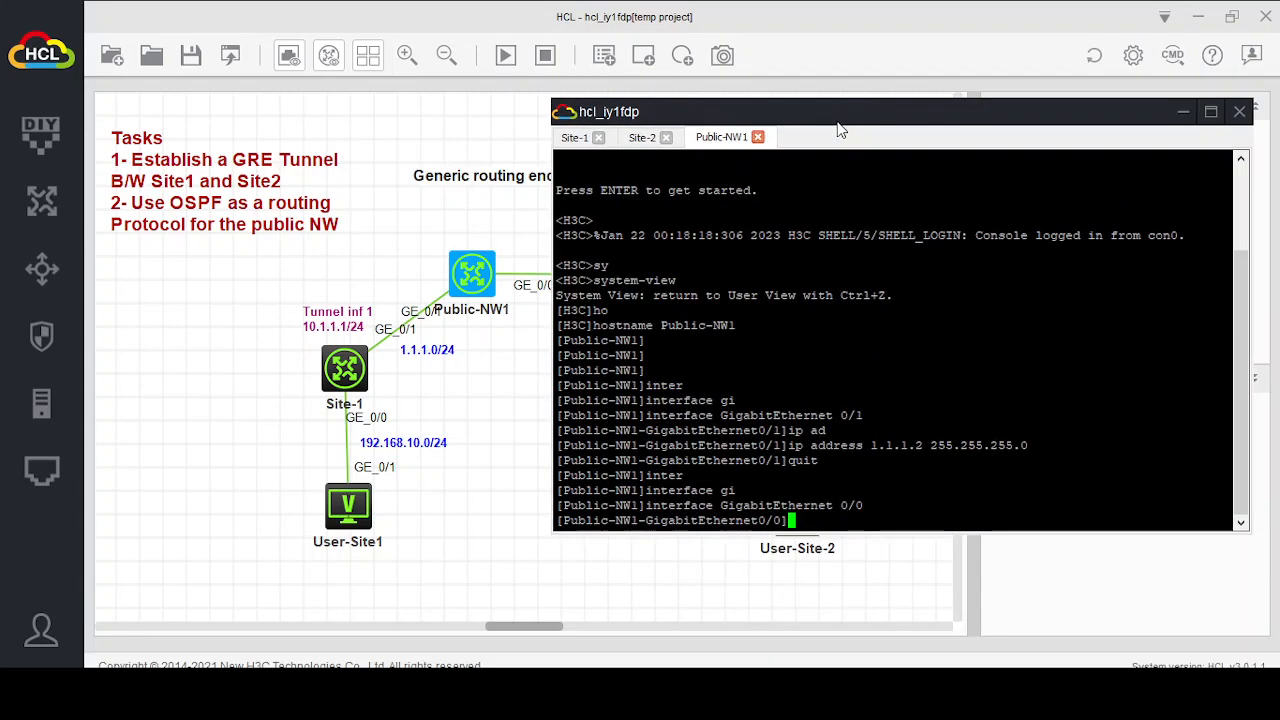
text(3.1.)
key(BackSpace)
key(BackSpace)
key(BackSpace)
key(BackSpace)
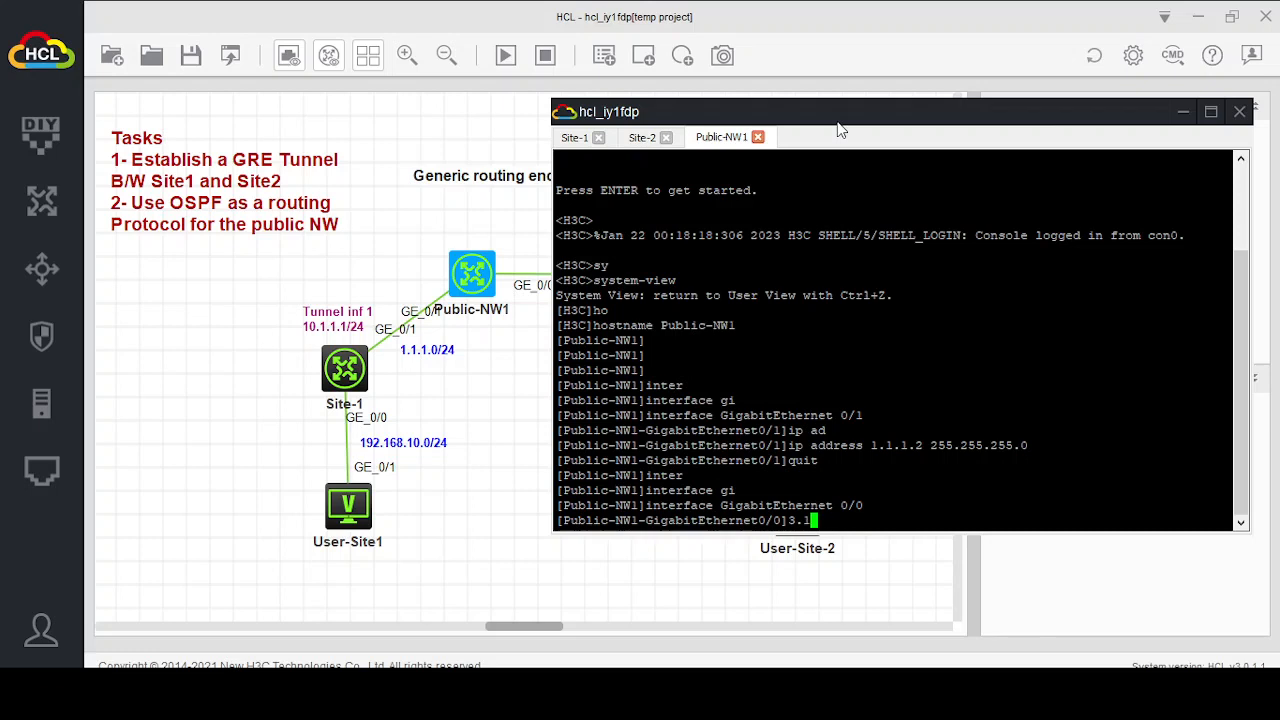
text(ip ad)
key(Tab)
text(3.1.1)
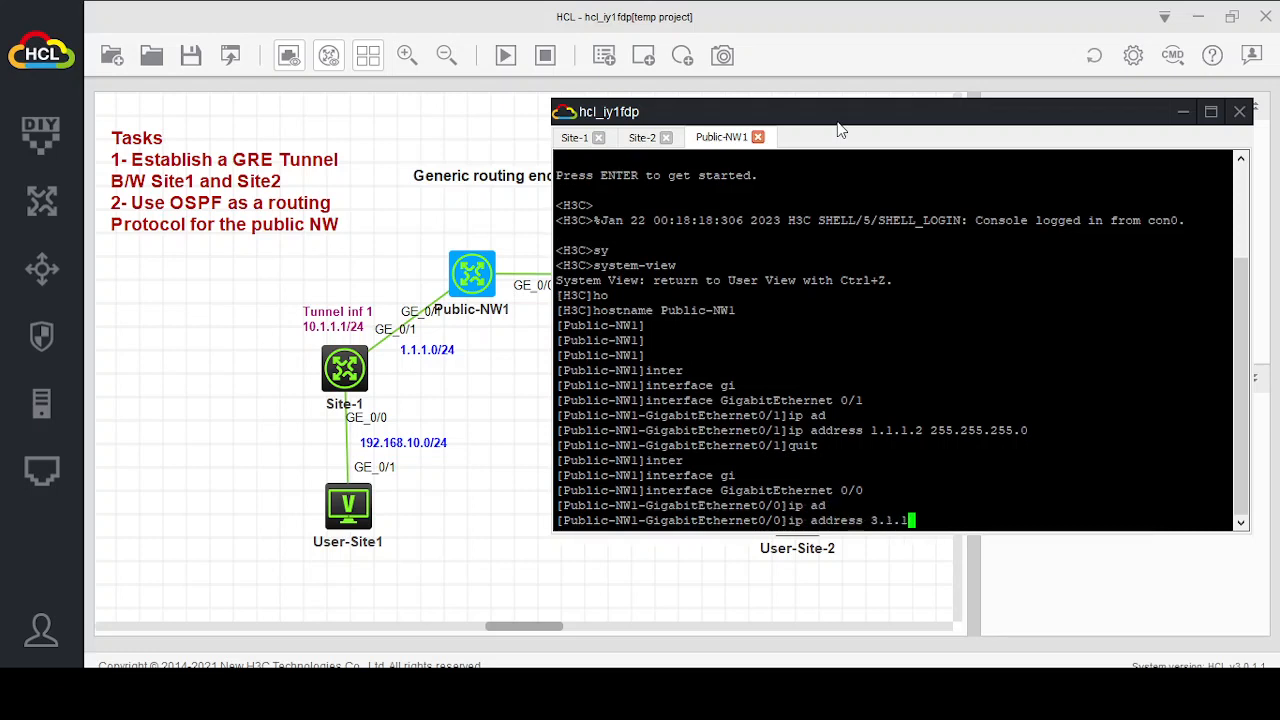
text(.1 255.255.255.0)
key(Return)
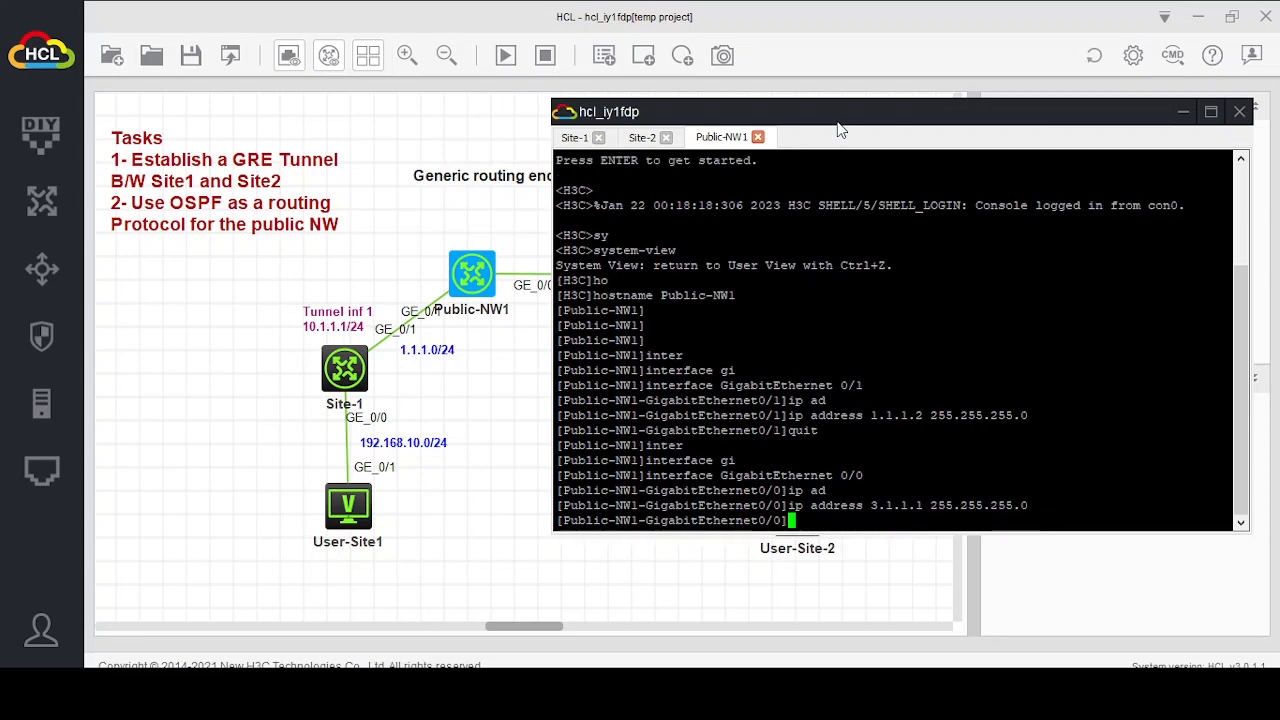
text(quit)
key(Return)
key(Return)
key(Return)
key(Return)
key(Return)
key(Return)
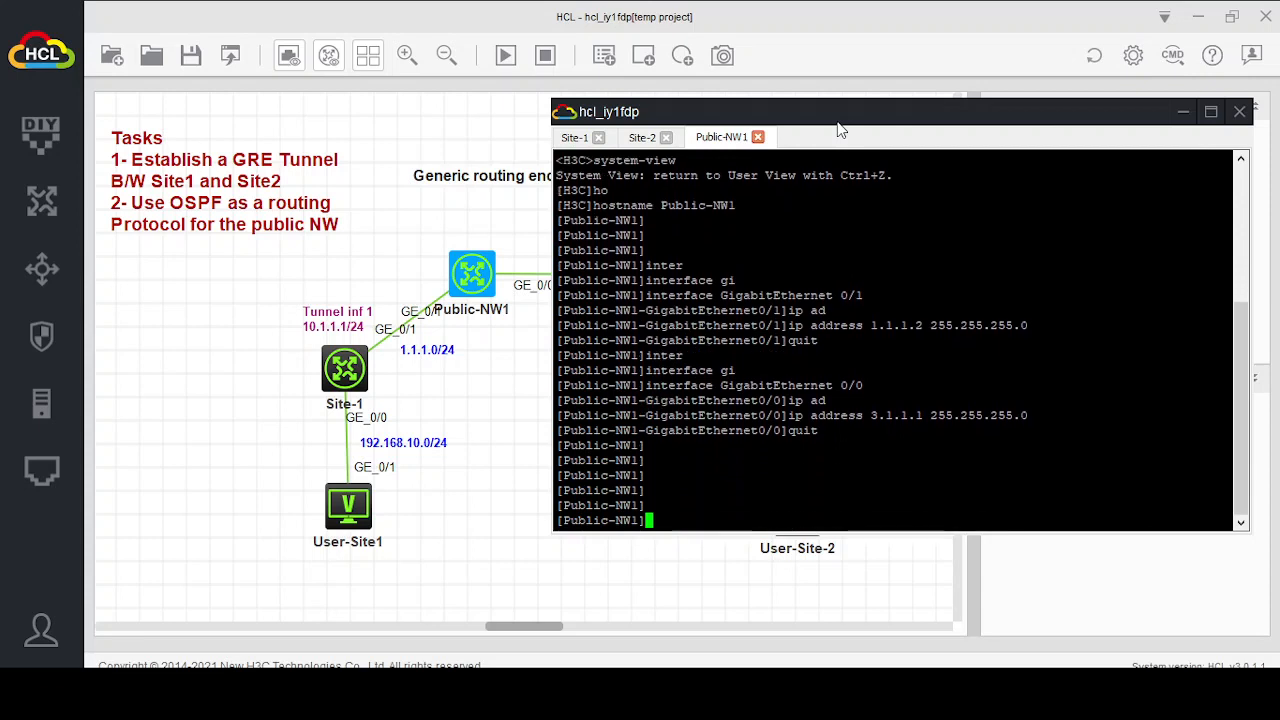
Create OSPF process 1 on Public-NW1 and enter area 0.
text(os)
key(Tab)
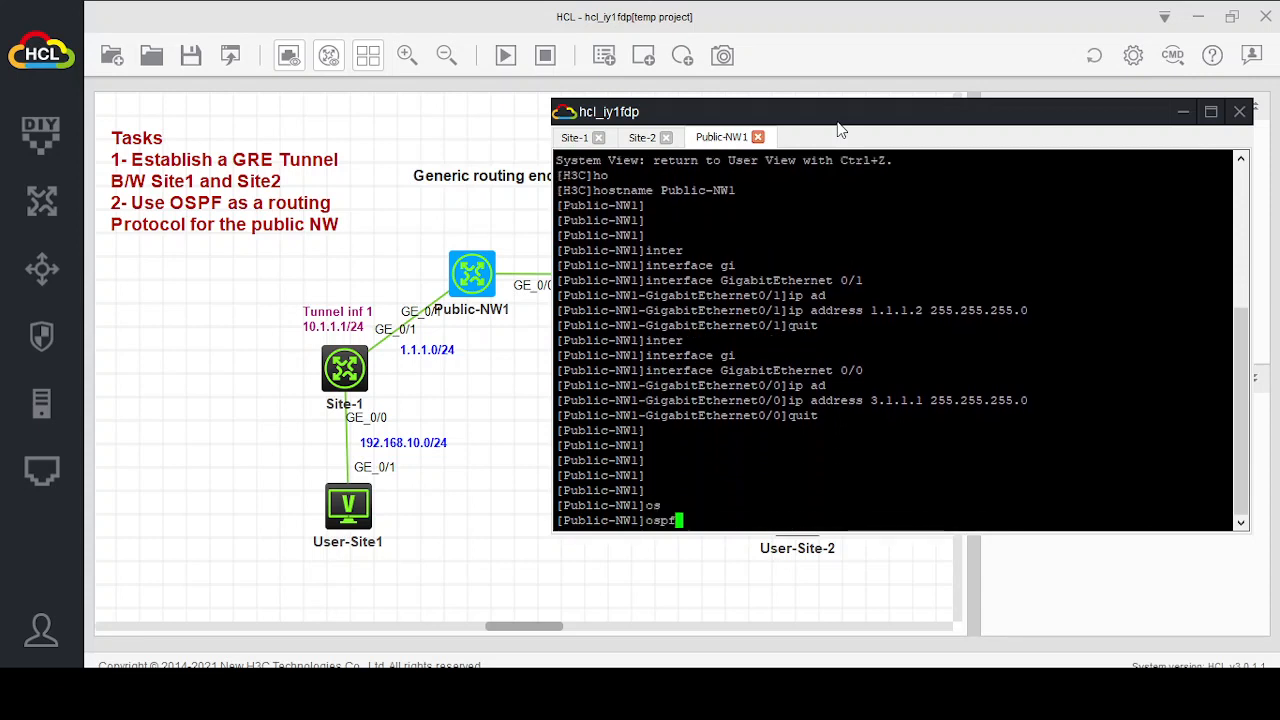
text(1)
key(Return)
text(ar)
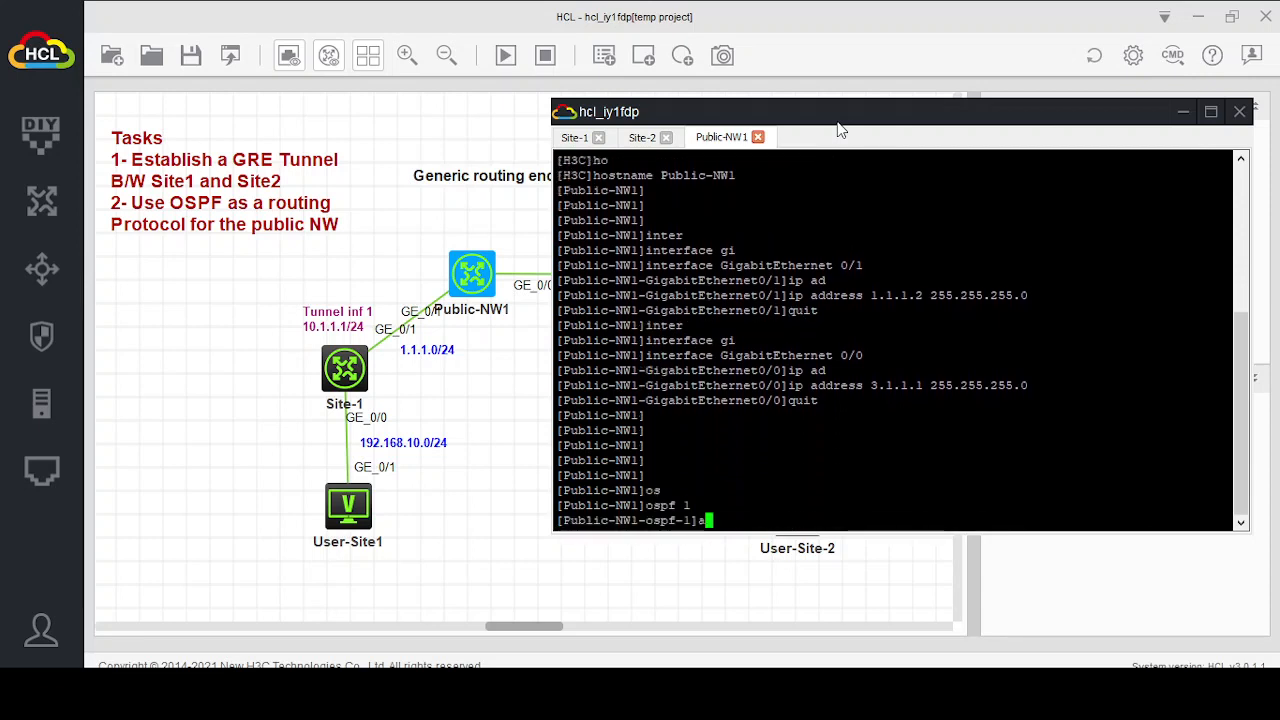
key(Tab)
text(0)
key(Return)
key(Return)
key(Return)
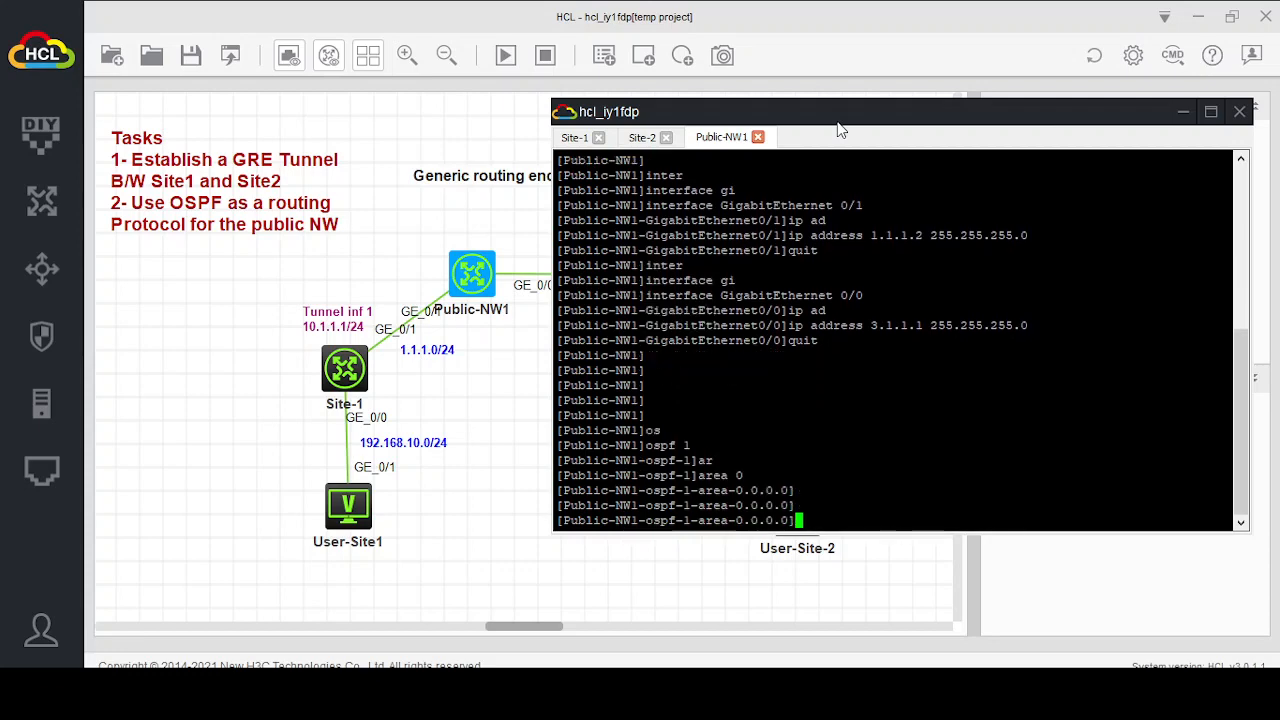
Advertise network 1.1.1.0 with wildcard mask 0.0.0.255 in Public-NW1's OSPF area 0.
text(net)
key(Tab)
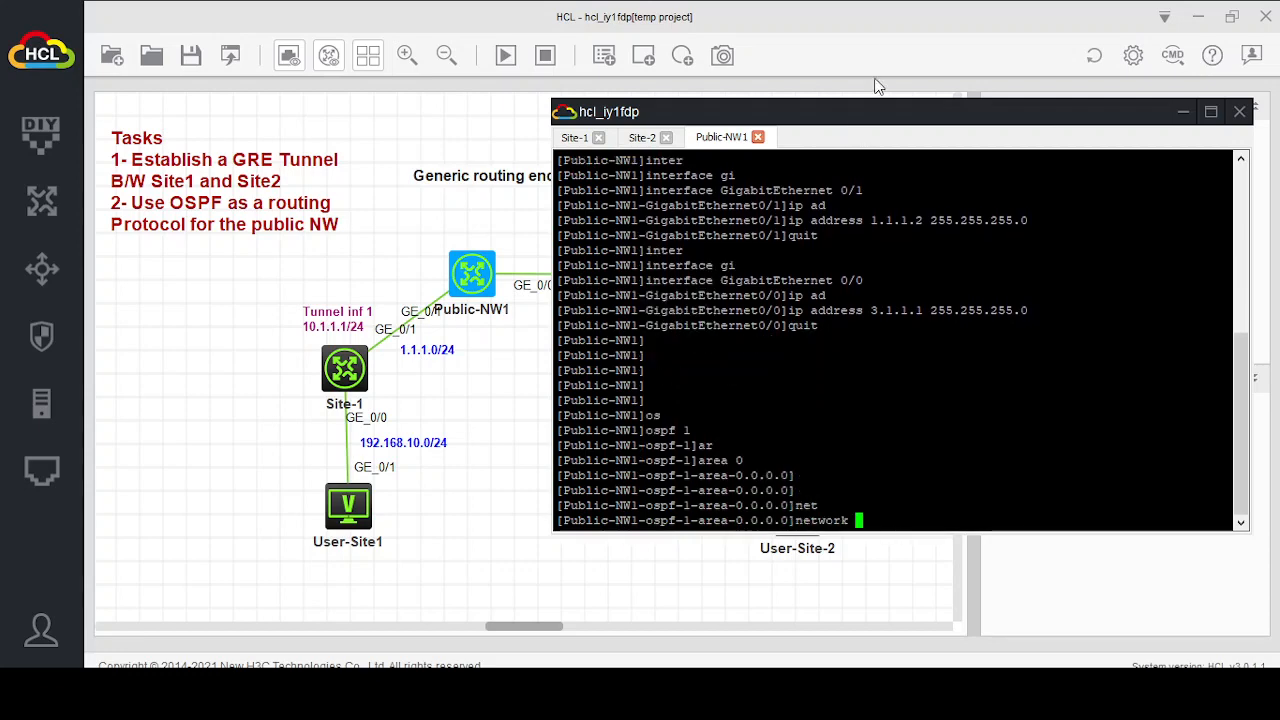
drag(832, 122, 840, 352)
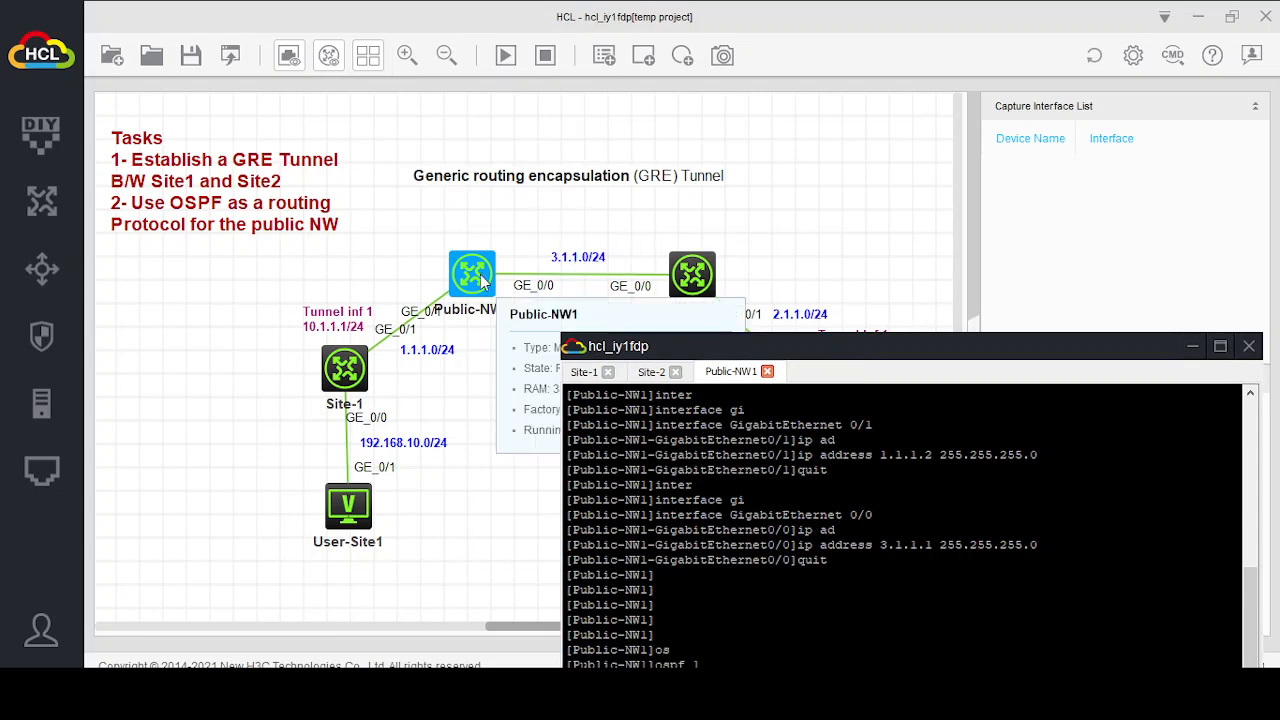
drag(804, 353, 784, 203)
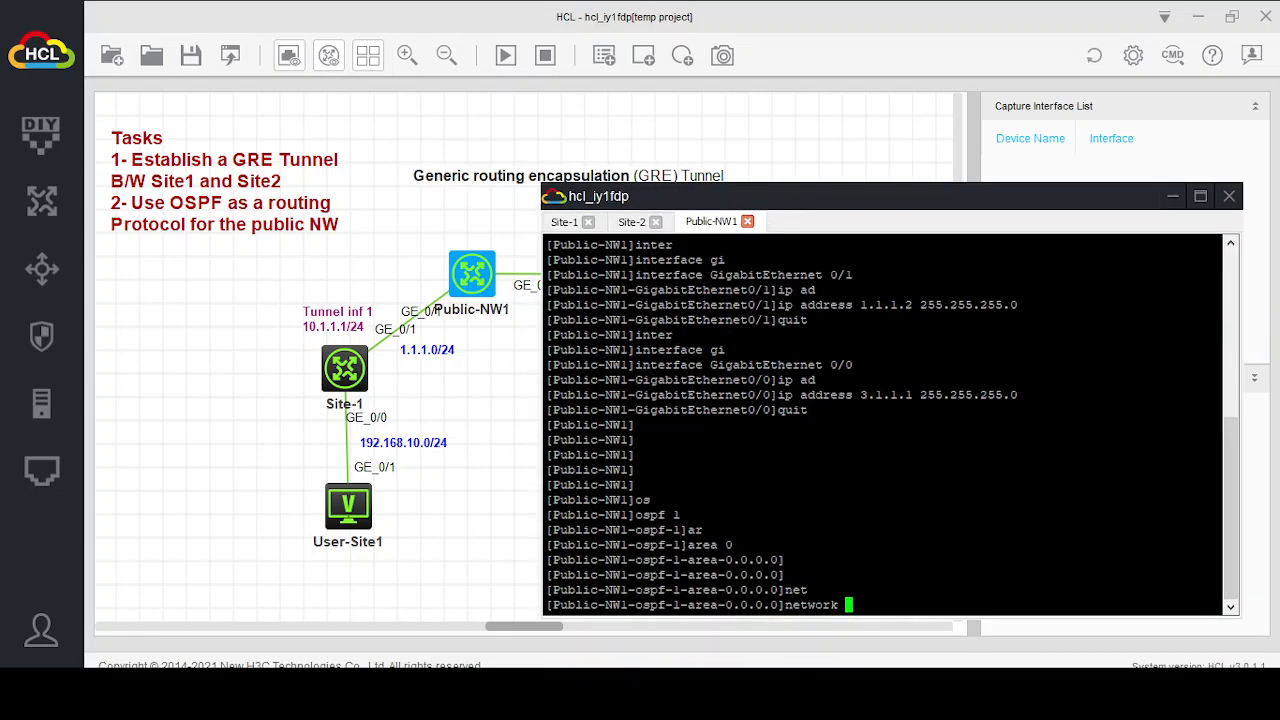
text(.1.0 )
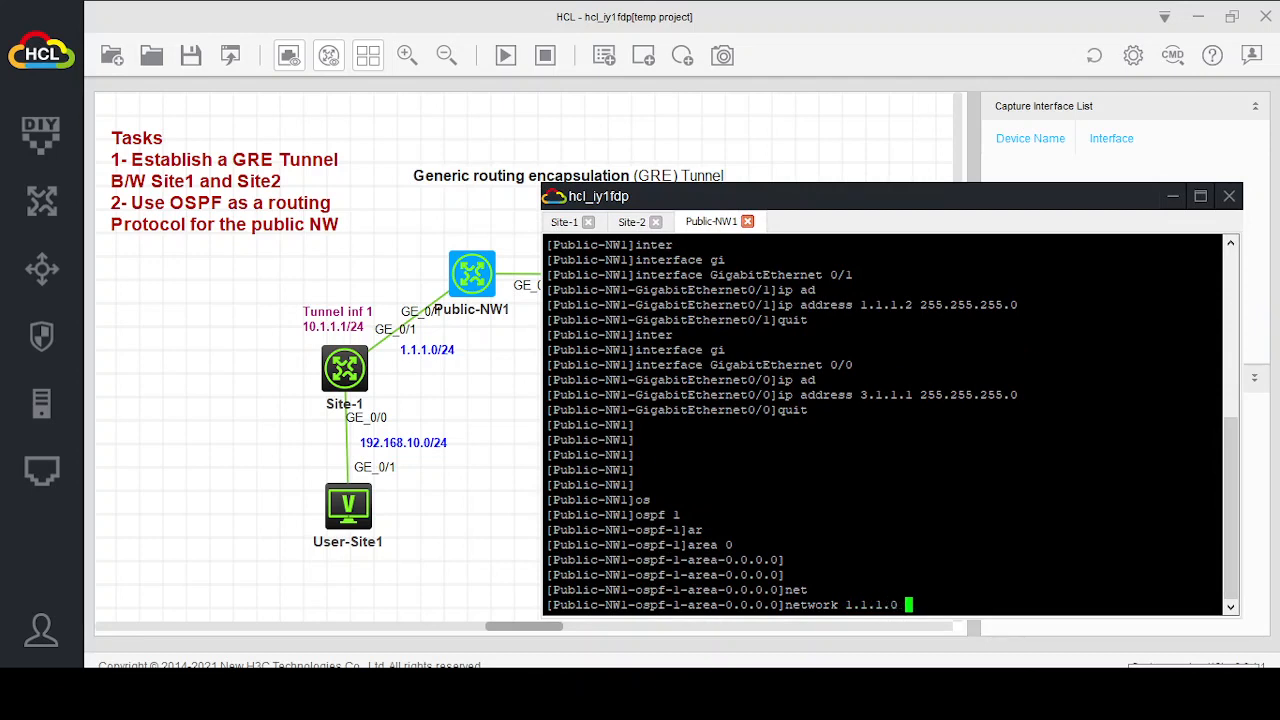
text(0.0.0.255)
key(Return)
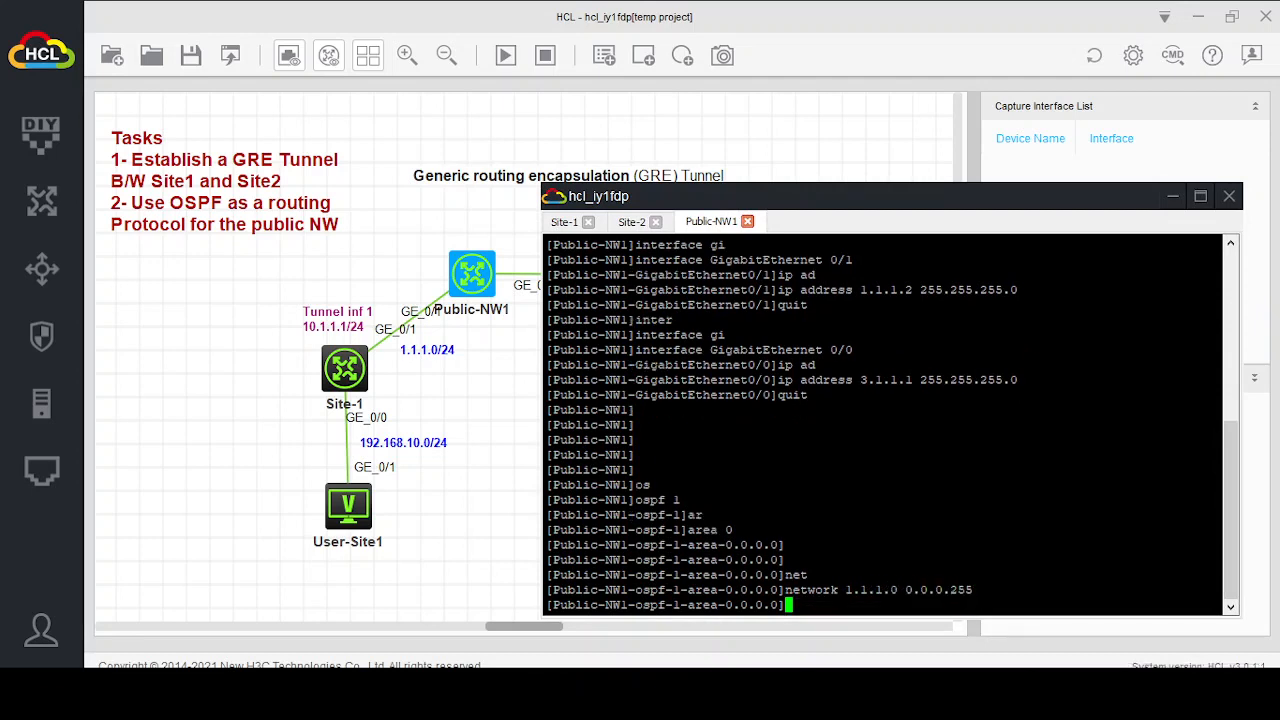
Advertise network 3.1.1.0 with wildcard mask 0.0.0.255 in Public-NW1's OSPF area 0.
text(net)
key(Tab)
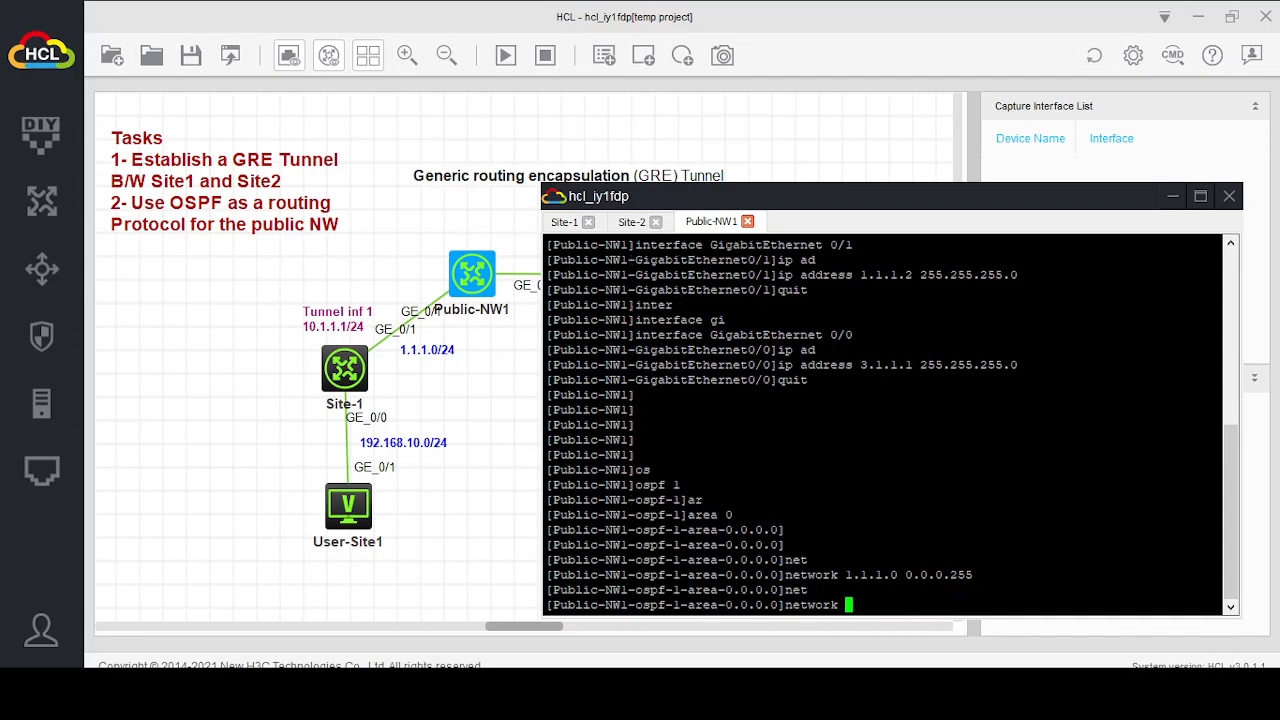
text(3.1.1.%Jan 22 00:19:35:249 2023 Public-NW1 OSPF/5/)
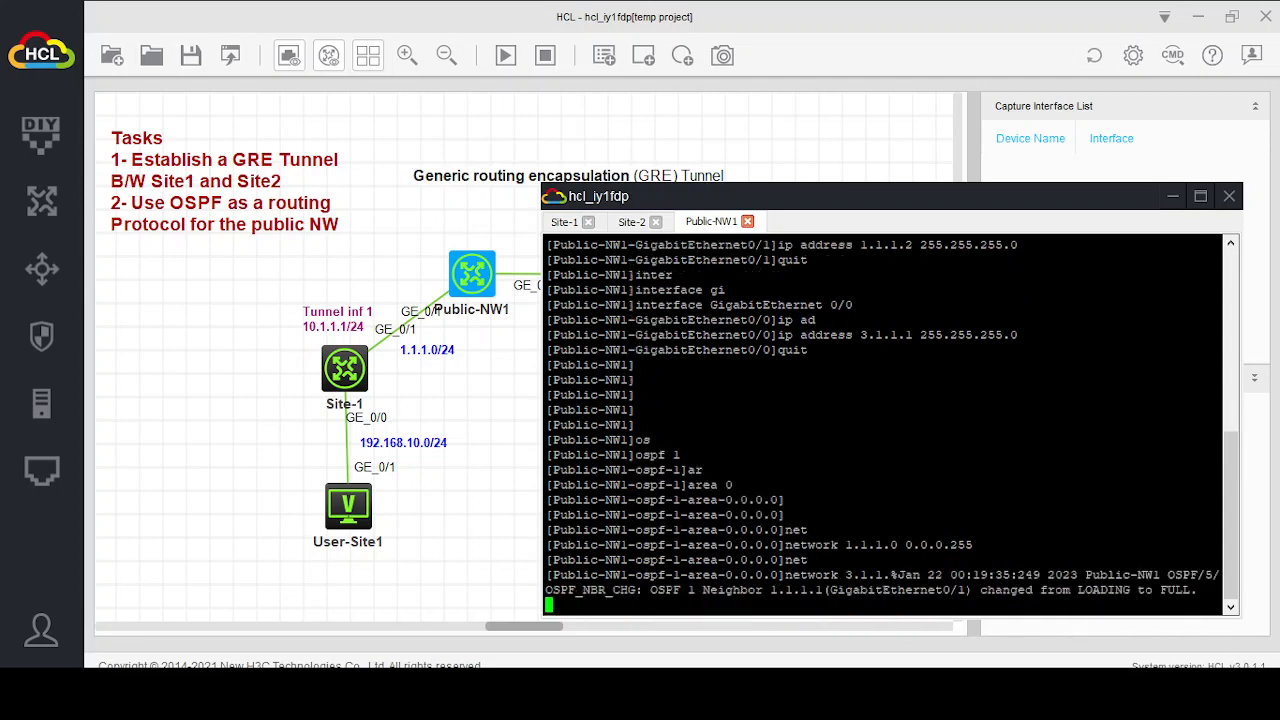
text(0 0.0.0.255)
key(Return)
key(Return)
key(Return)
key(Return)
key(Return)
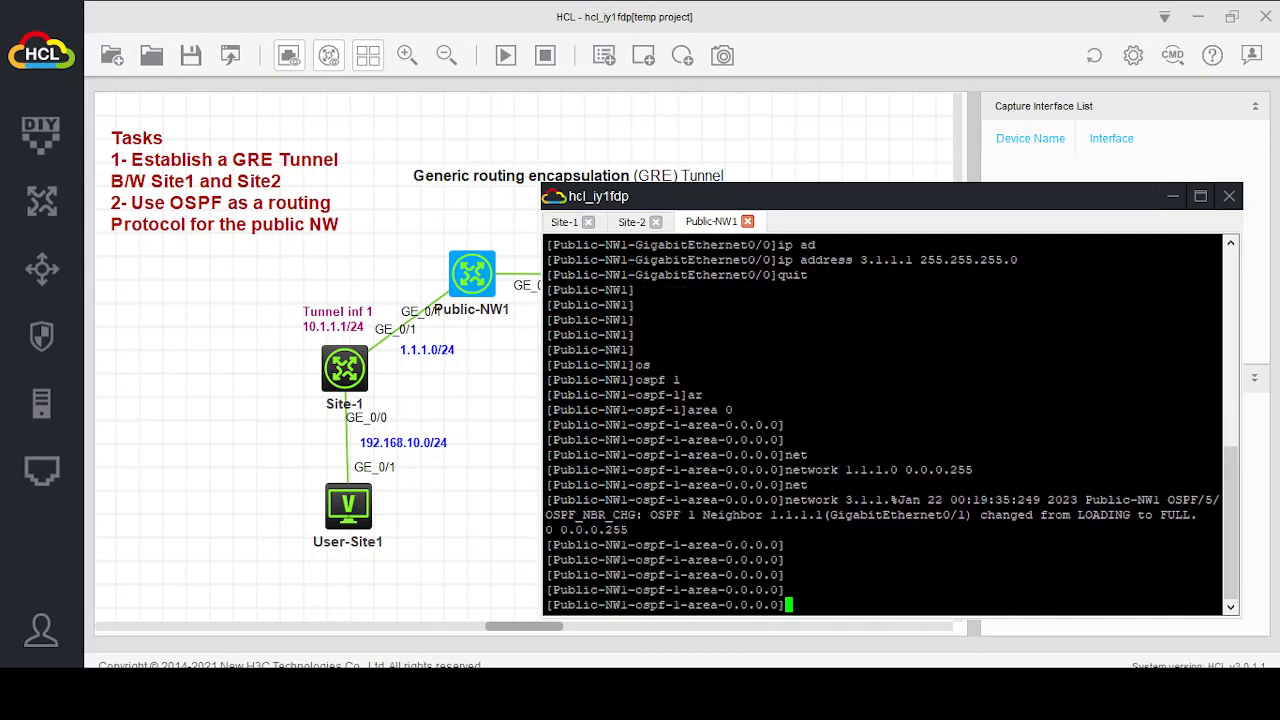
Recall the last network command to check how it was entered, and clear the line without running it.
key(Up)
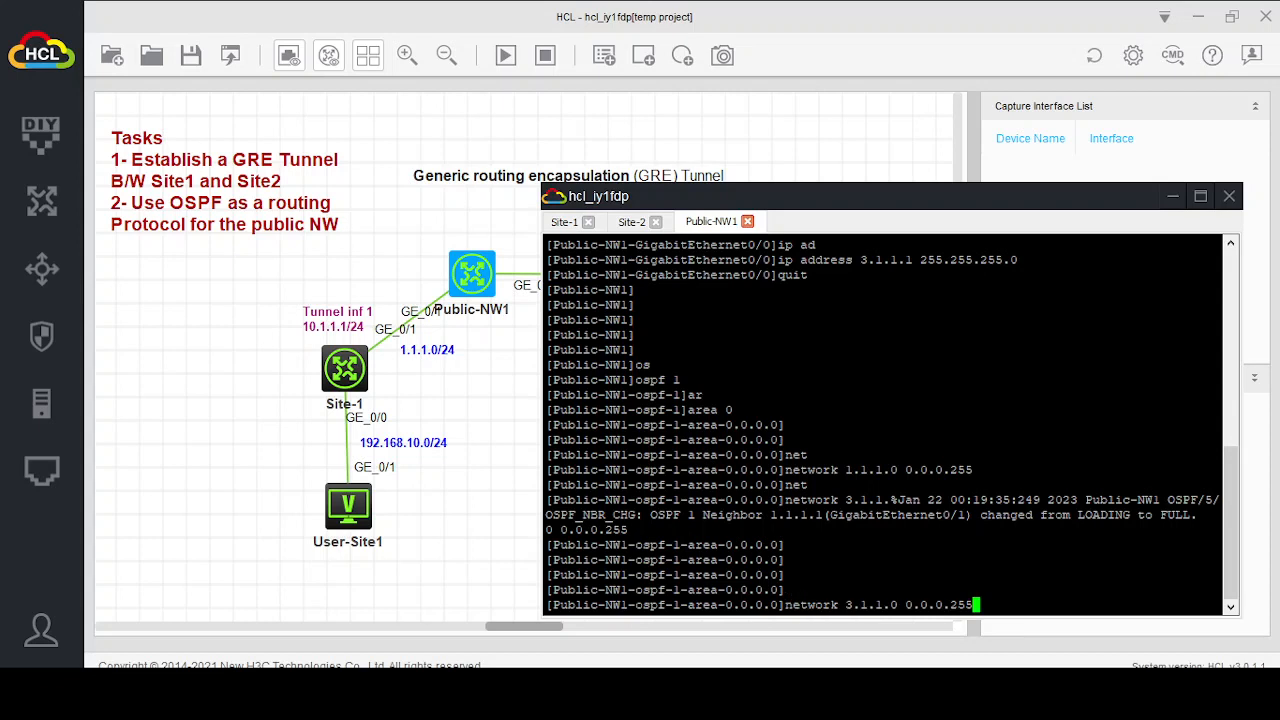
key(BackSpace)
key(BackSpace)
key(BackSpace)
key(BackSpace)
key(BackSpace)
key(BackSpace)
key(BackSpace)
key(BackSpace)
key(BackSpace)
key(BackSpace)
key(BackSpace)
key(BackSpace)
key(BackSpace)
key(BackSpace)
key(BackSpace)
key(BackSpace)
key(BackSpace)
key(BackSpace)
key(BackSpace)
key(BackSpace)
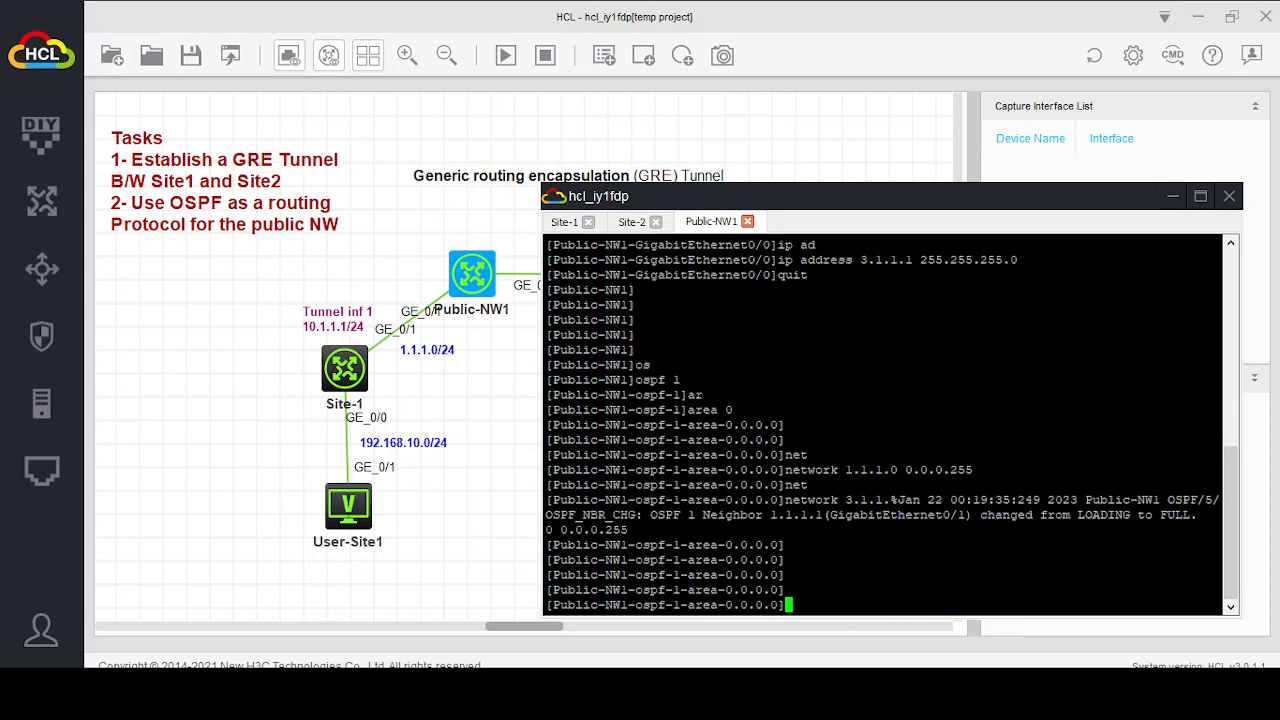
Leave OSPF area 0 and OSPF process 1 on Public-NW1 to return to system view.
text(quit)
key(Return)
key(Return)
key(Return)
key(Return)
key(Return)
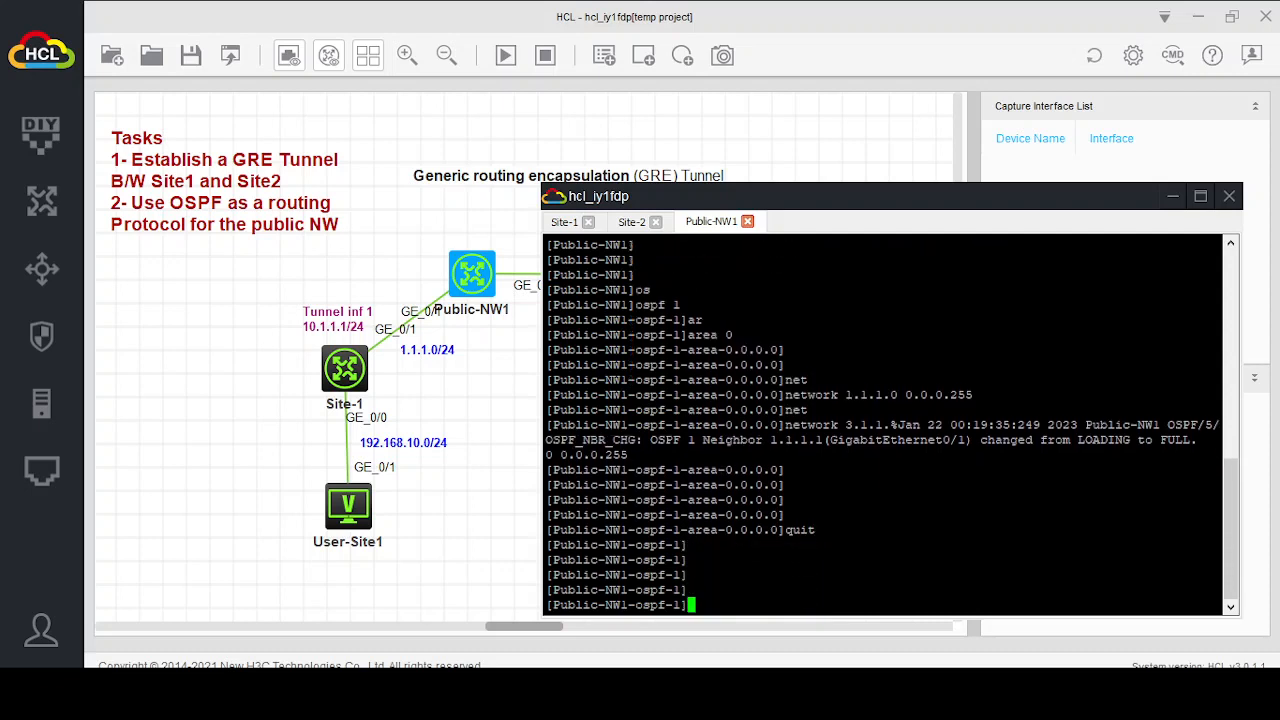
text(quit)
key(Return)
key(Return)
Save Public-NW1's configuration under the default file name and minimize its console window.
text(sav)
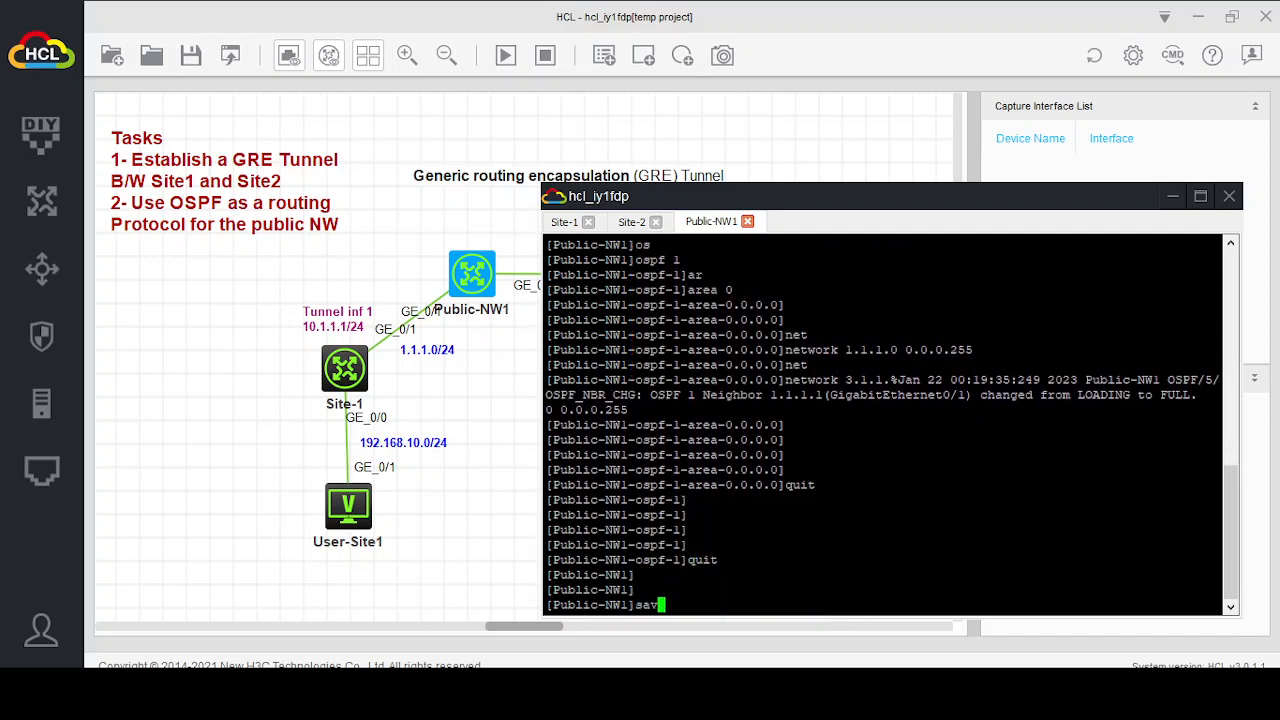
key(Tab)
key(Return)
text(y)
key(Return)
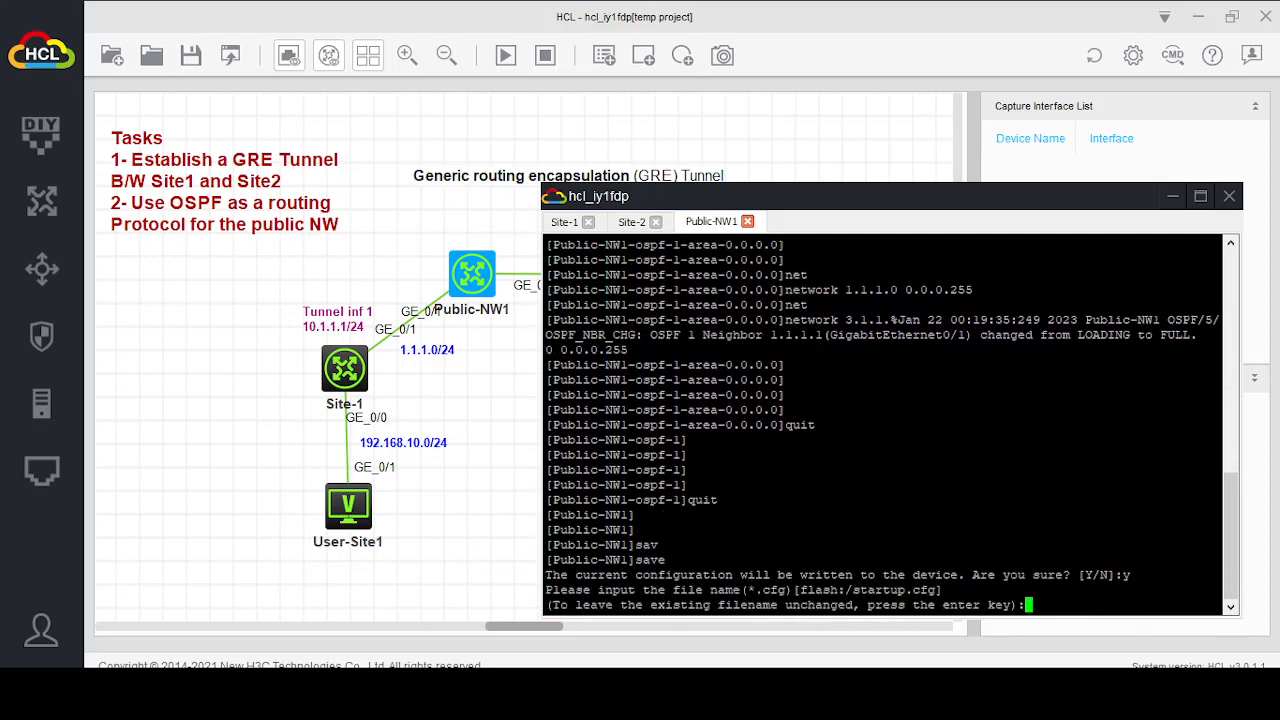
key(Return)
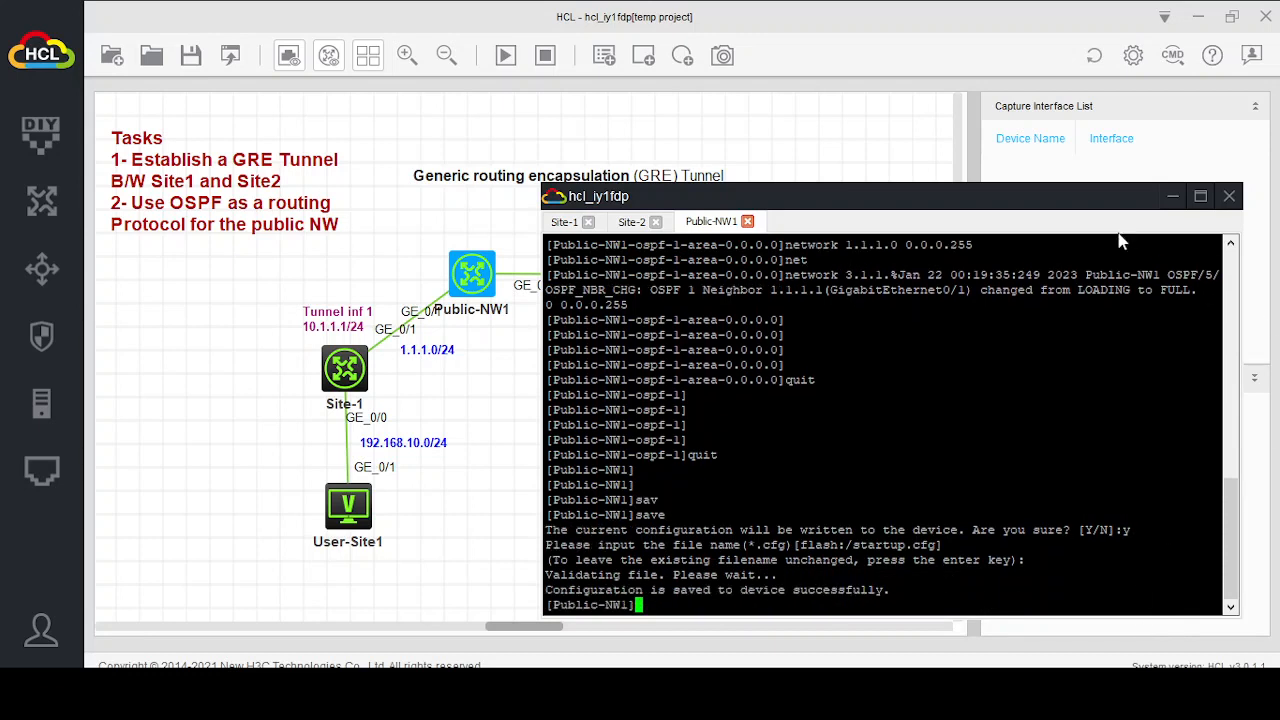
click(1172, 197)
Open the Public-NW2 router's console and abort its automatic configuration to reach the command prompt.
mouse_move(688, 280)
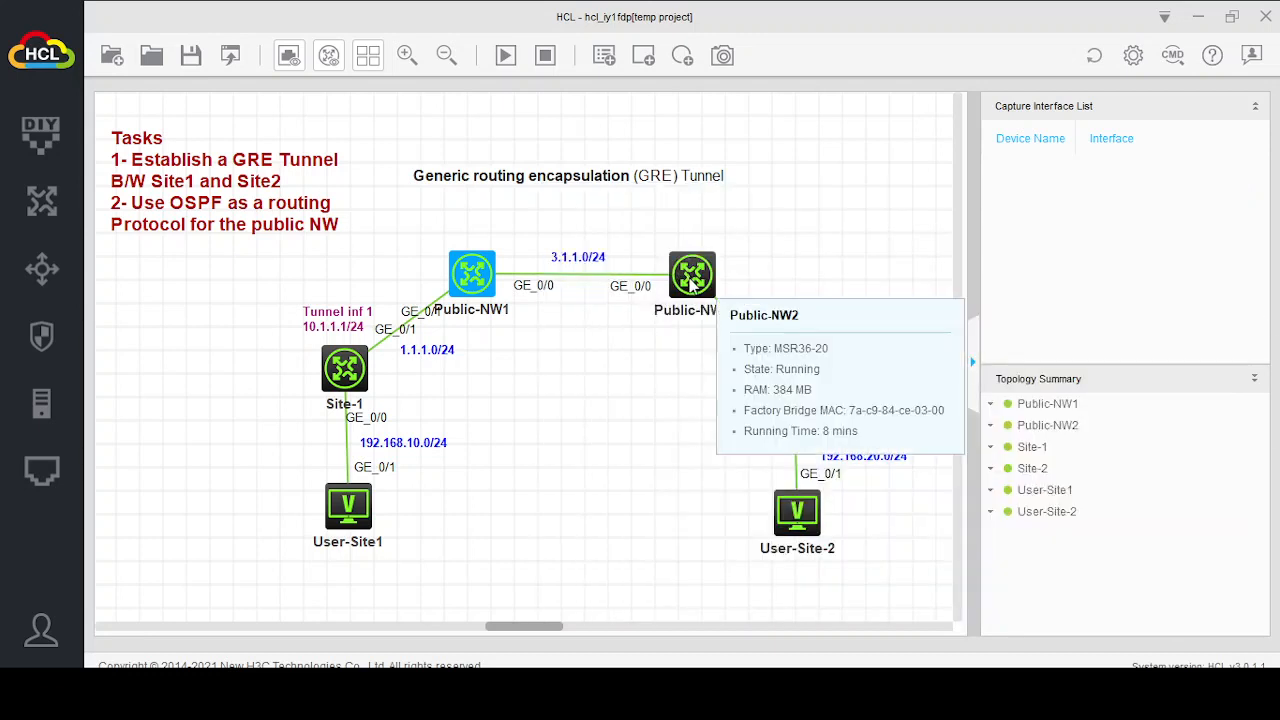
click(693, 282)
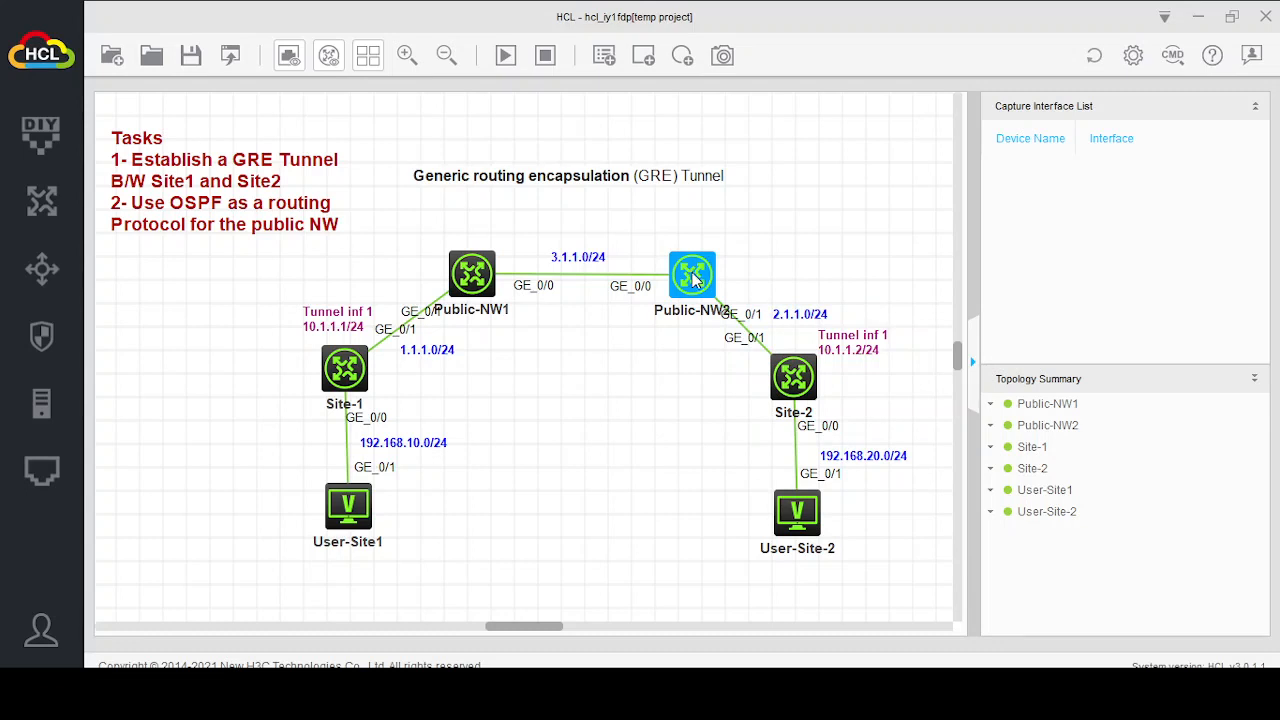
double_click(693, 281)
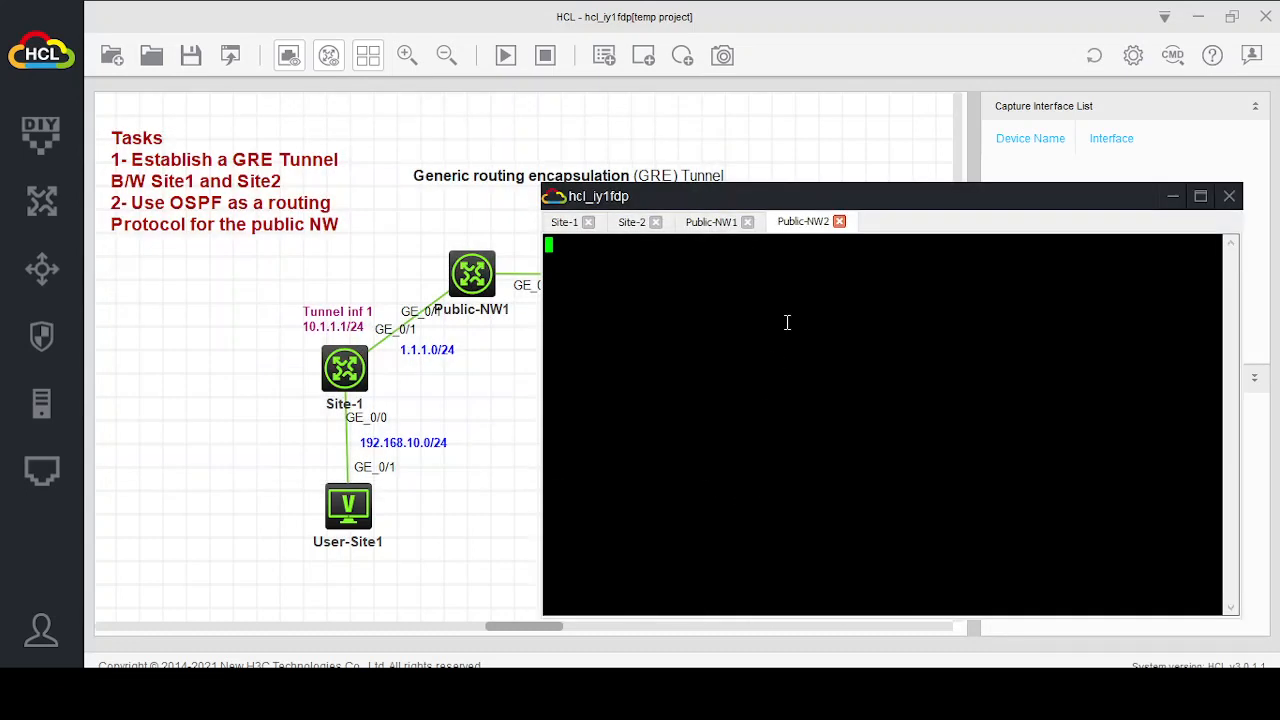
double_click(787, 323)
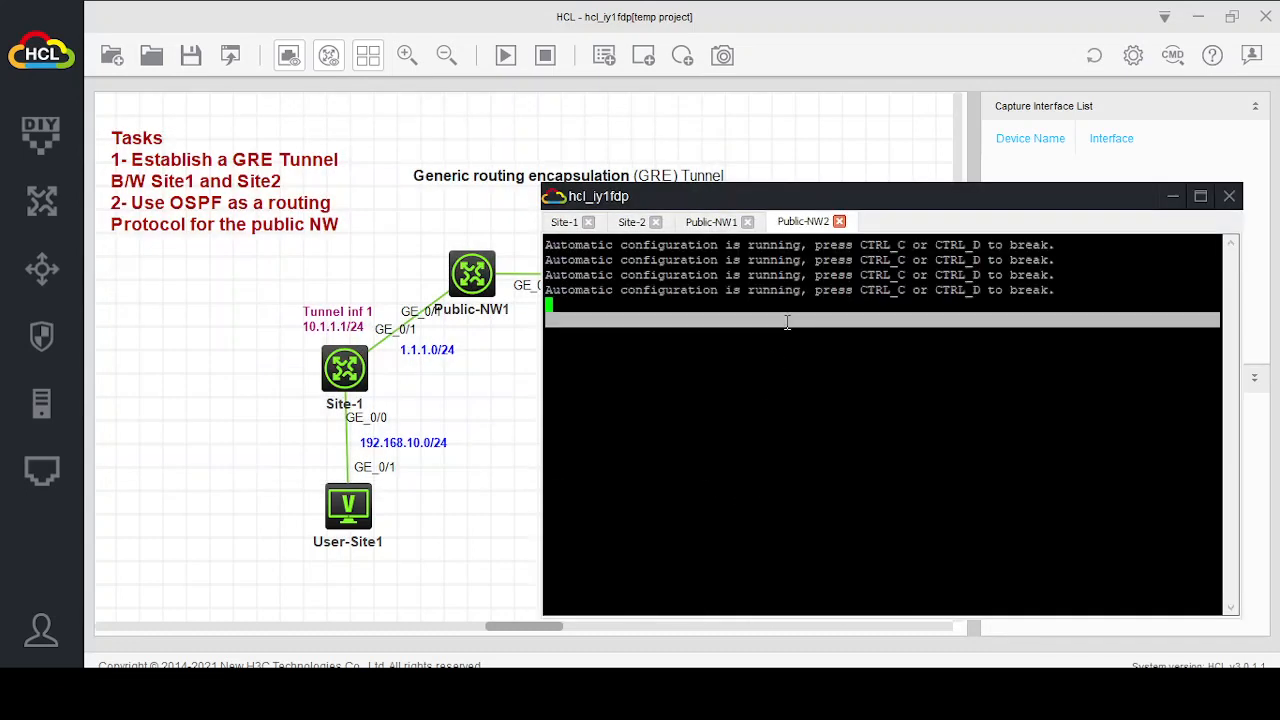
key(ctrl+c)
key(Return)
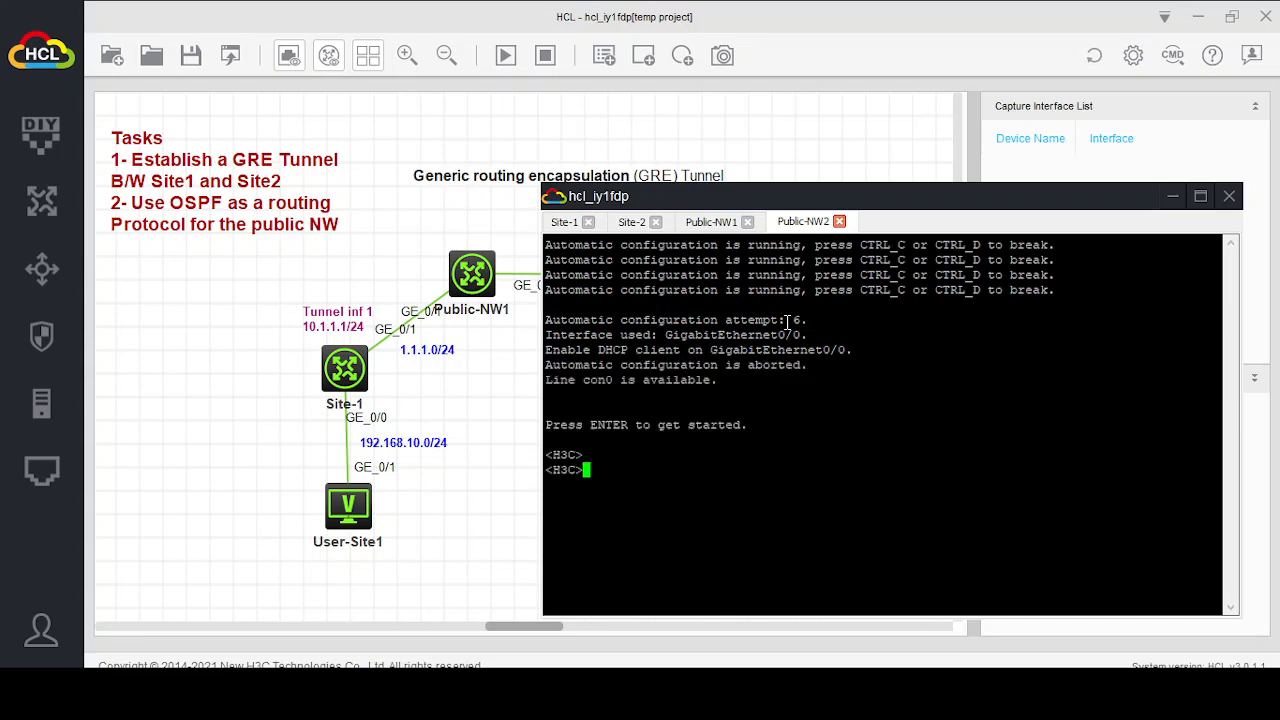
Enter system view on the router and set its hostname to Public-NW2.
text(sy)
key(Tab)
key(Return)
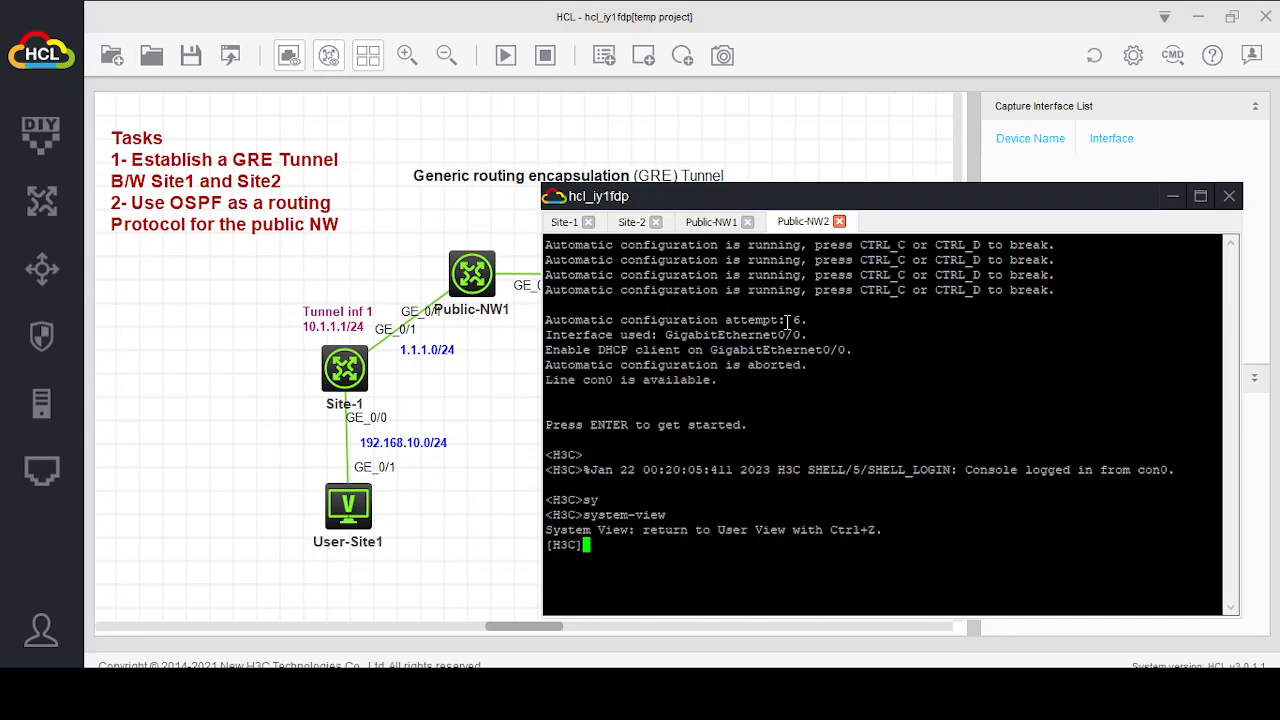
text(ho)
key(Tab)
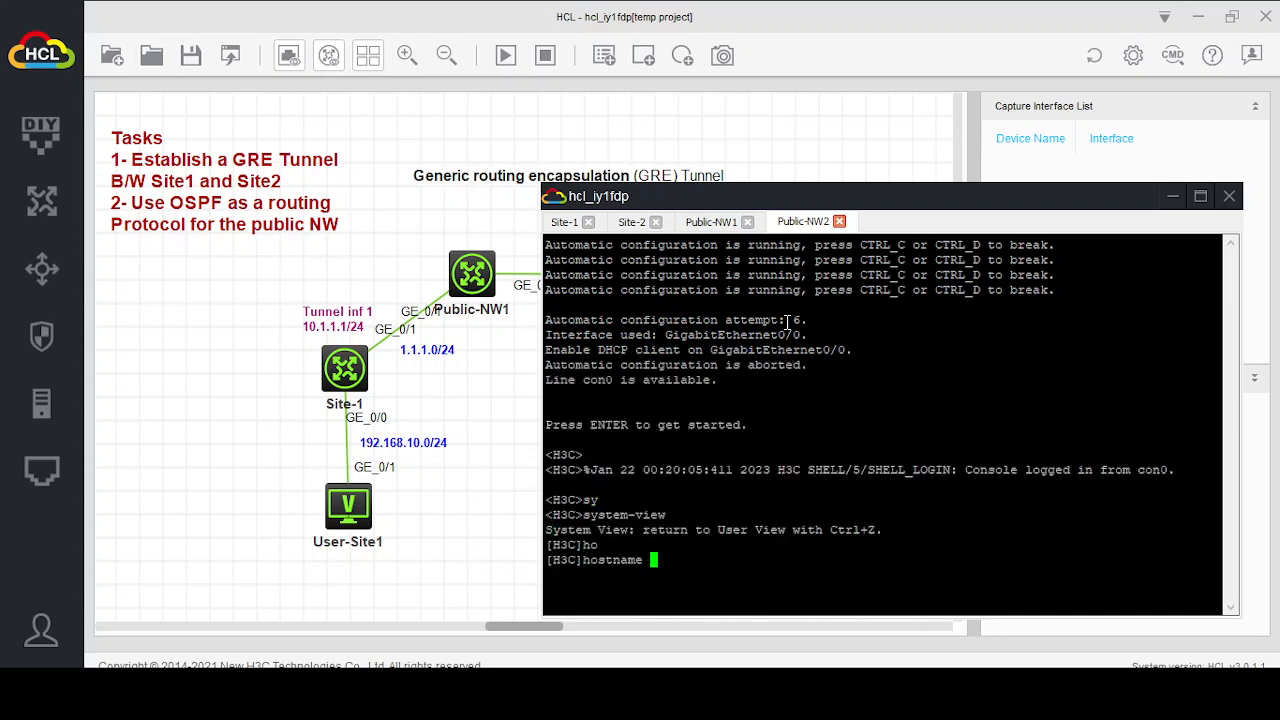
text(Public-NW2)
key(Return)
key(Return)
key(Return)
key(Return)
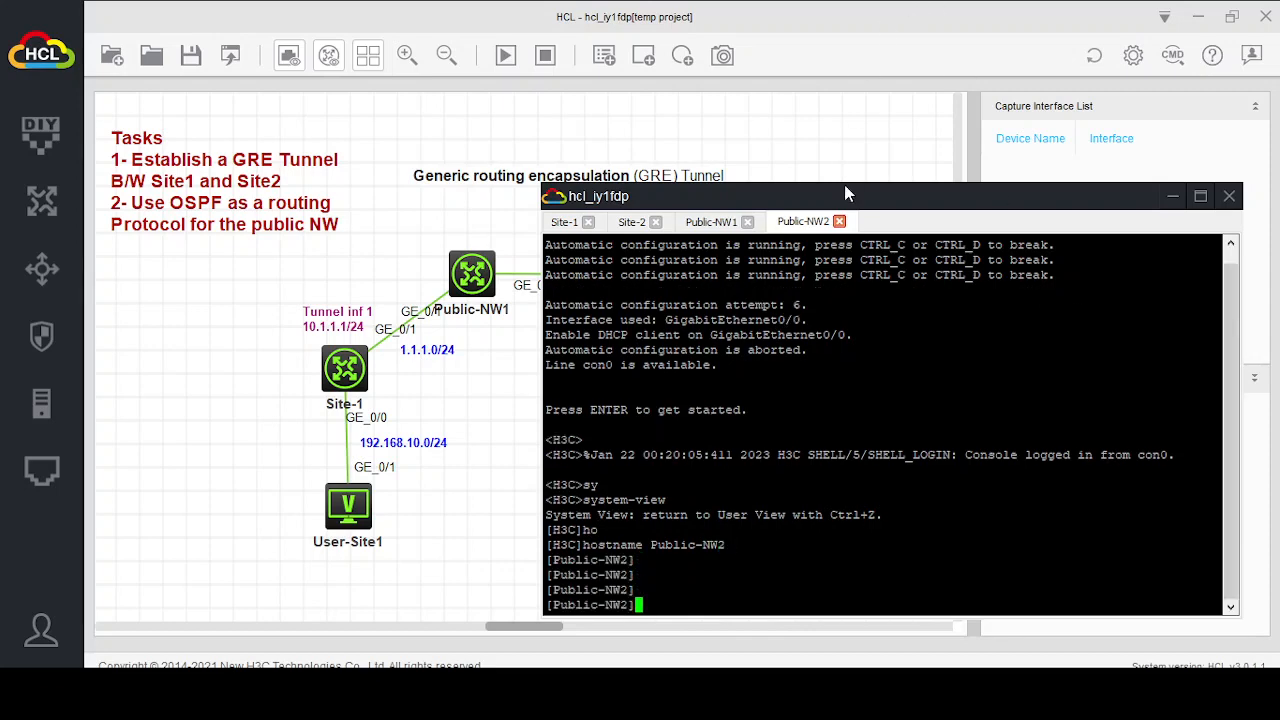
Assign IP address 3.1.1.2 with mask 255.255.255.0 to Public-NW2's GigabitEthernet 0/0 interface and return to system view.
drag(844, 196, 790, 416)
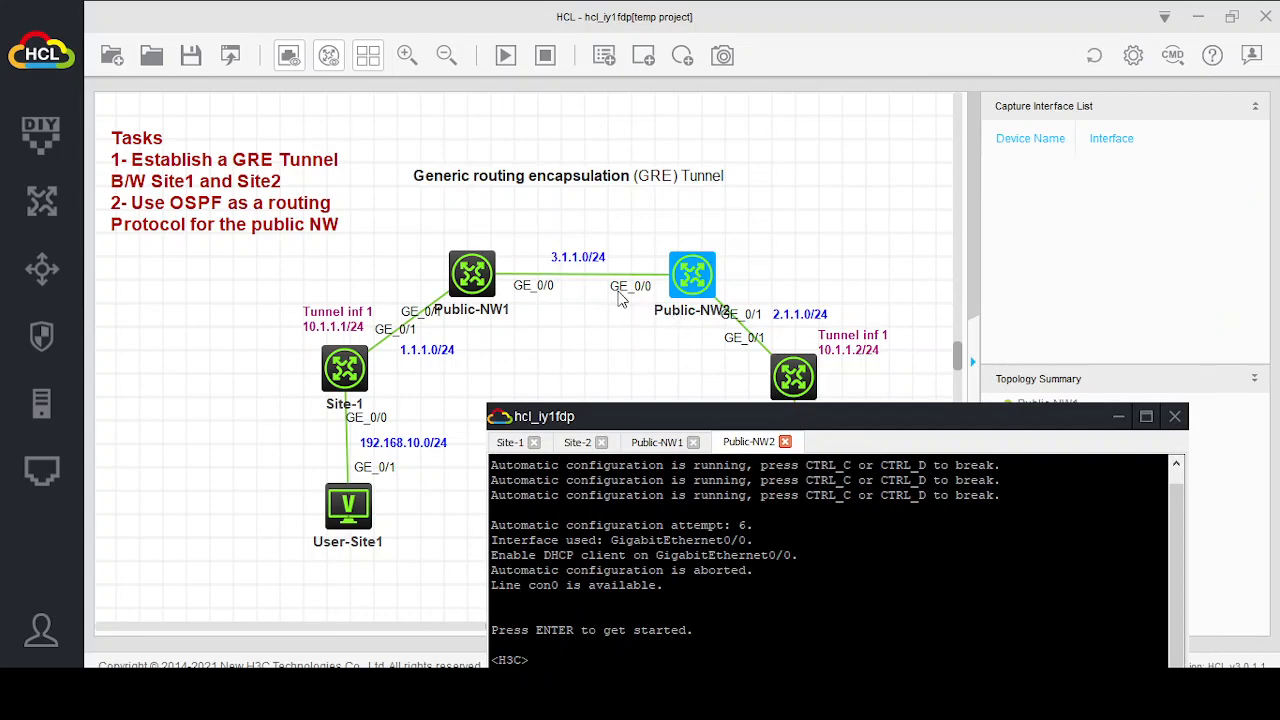
drag(697, 420, 701, 206)
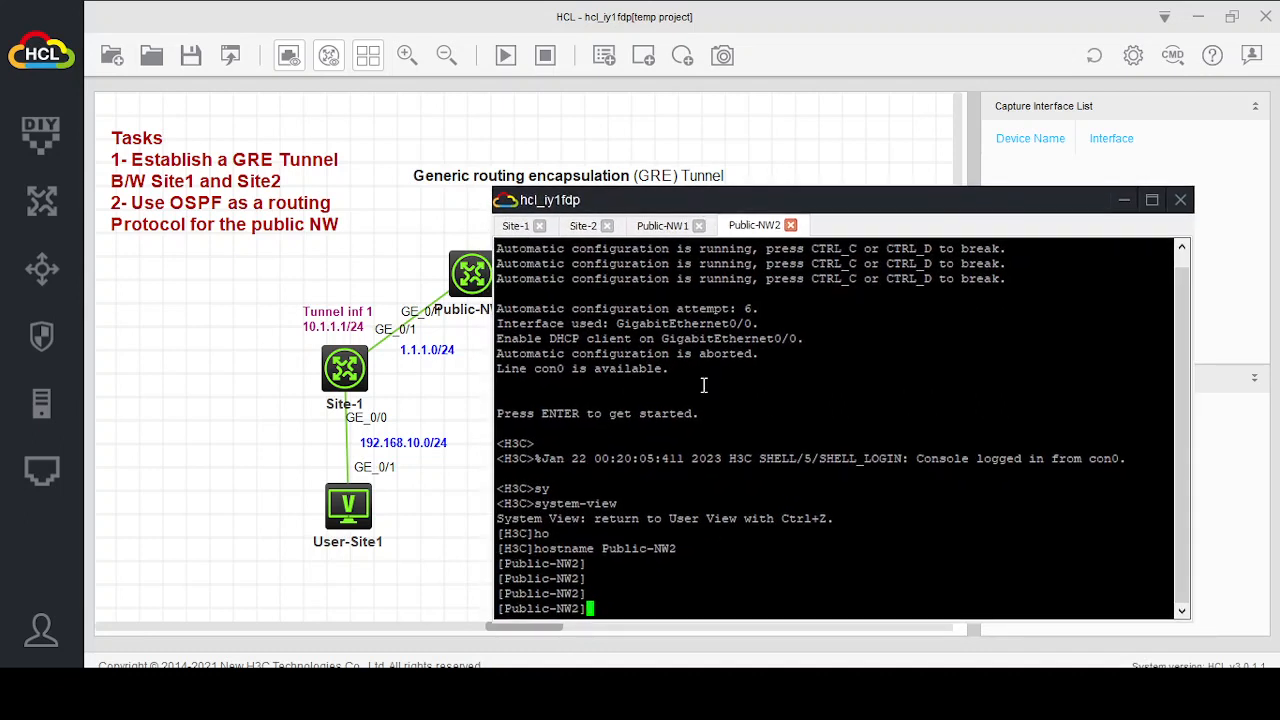
text(inter)
key(Tab)
text(gi)
key(Tab)
text(0)
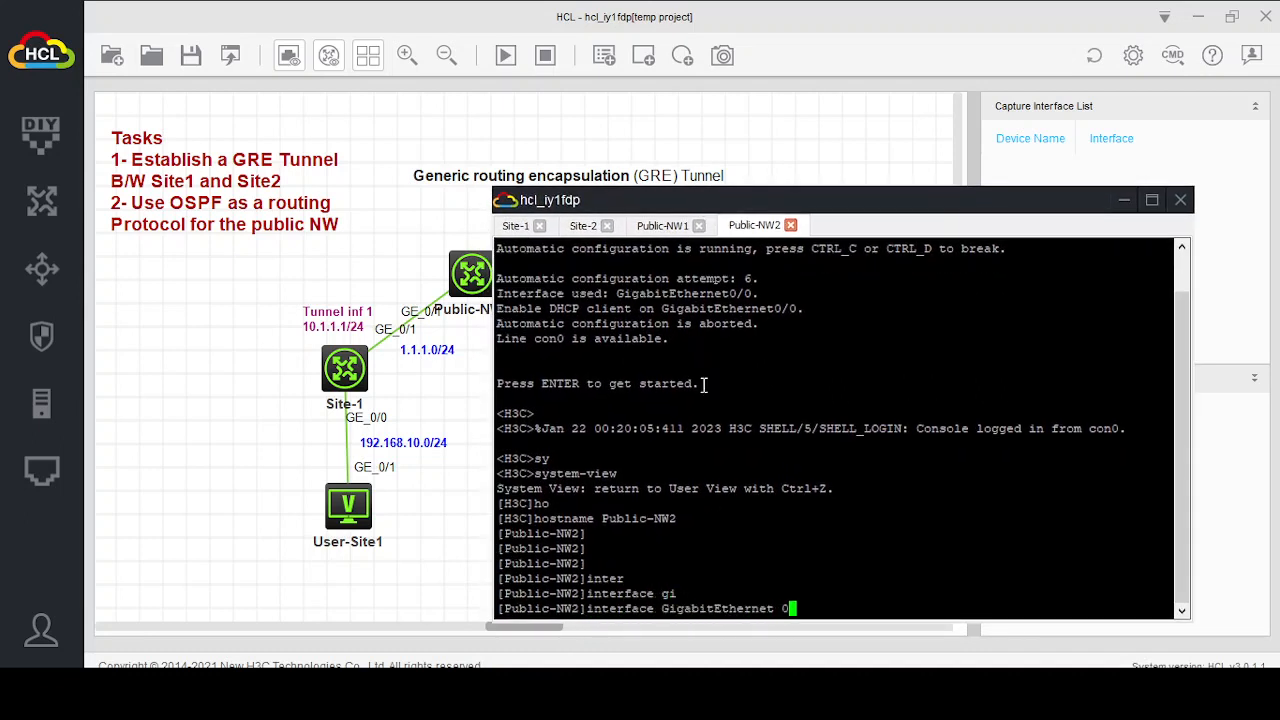
text(/0)
key(Return)
text(ip ad)
key(Tab)
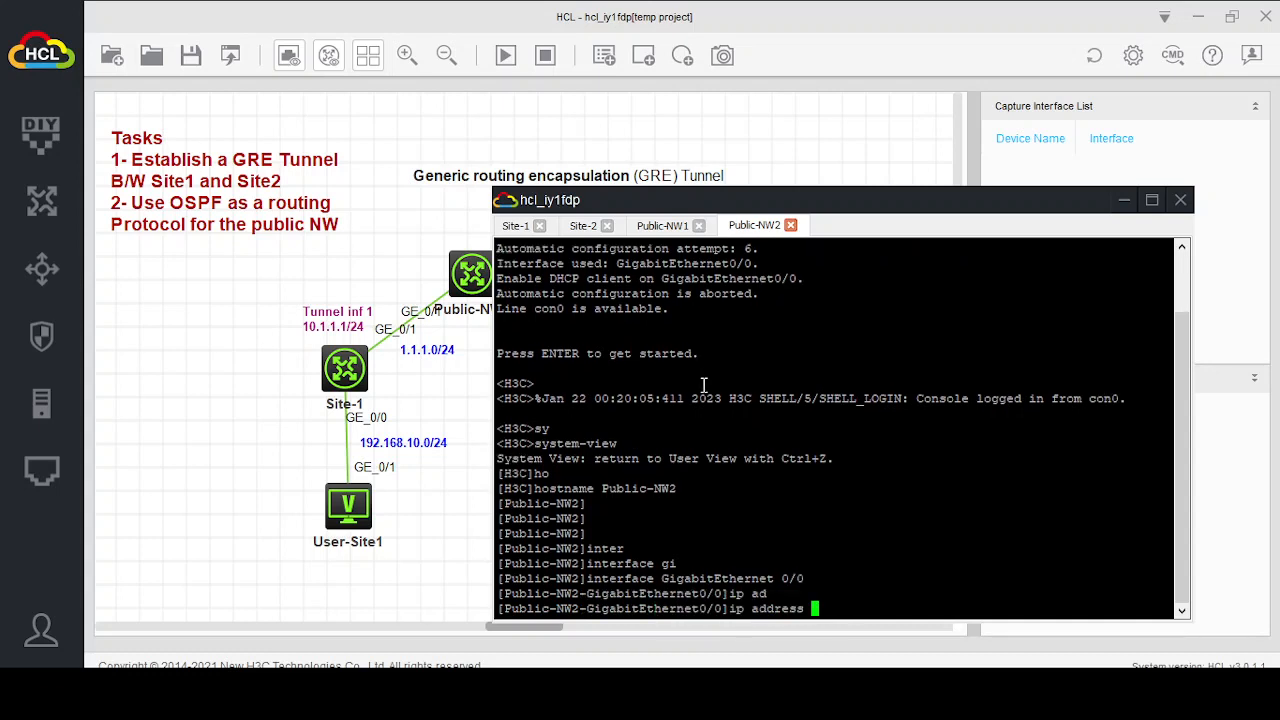
text(3.1.1.2 255.255.255.0)
key(Return)
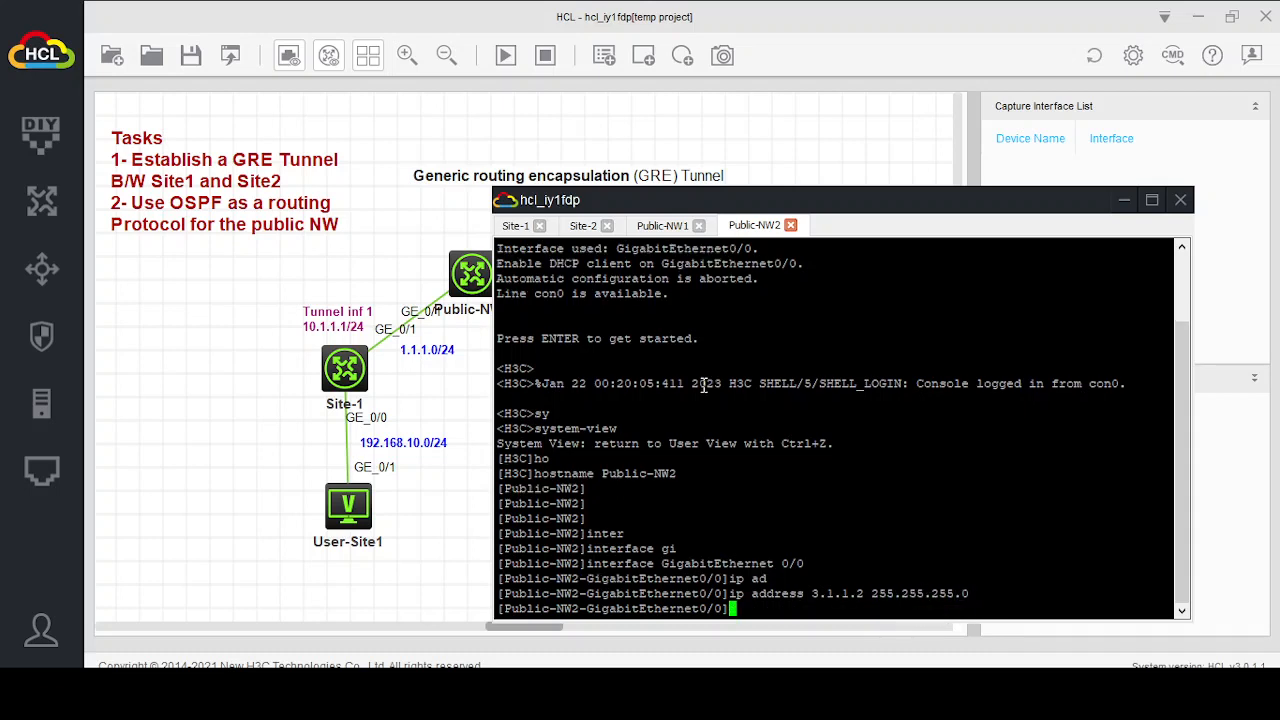
text(quit)
key(Return)
Assign IP address 2.1.1.2 with mask 255.255.255.0 to Public-NW2's GigabitEthernet 0/1 interface and return to system view.
text(inter)
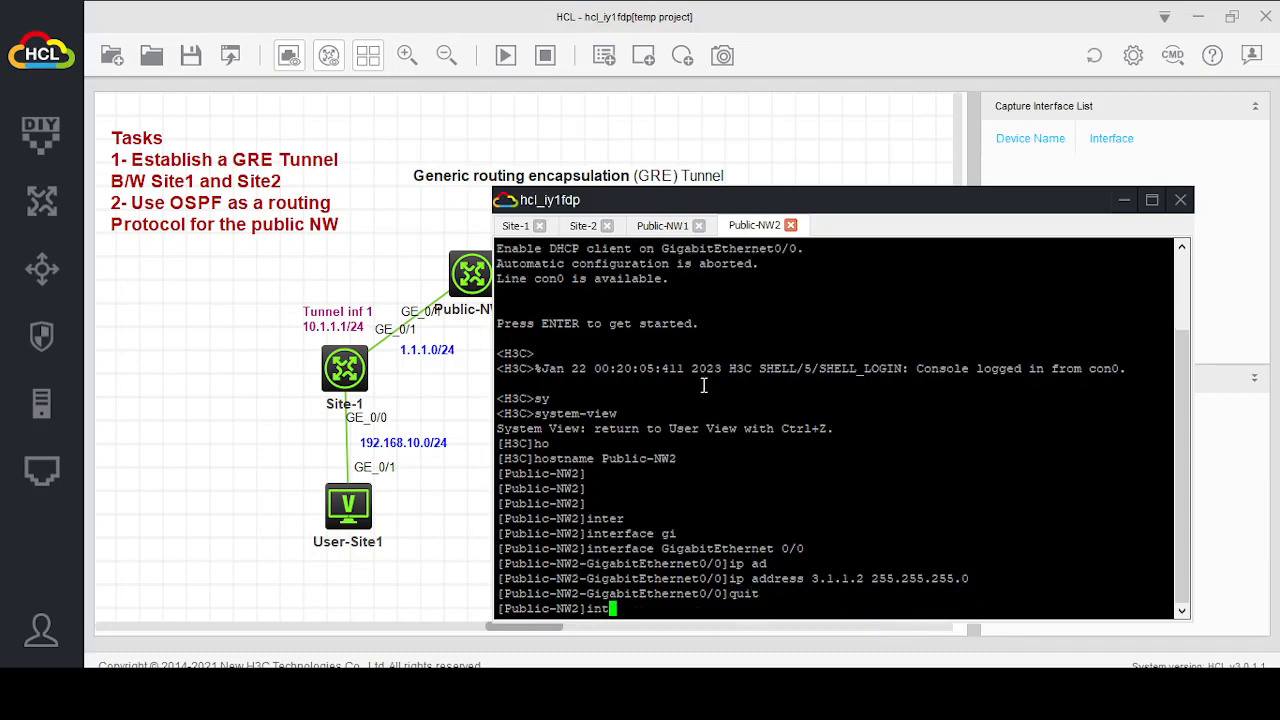
key(Tab)
text(gi)
key(Tab)
text(0/1)
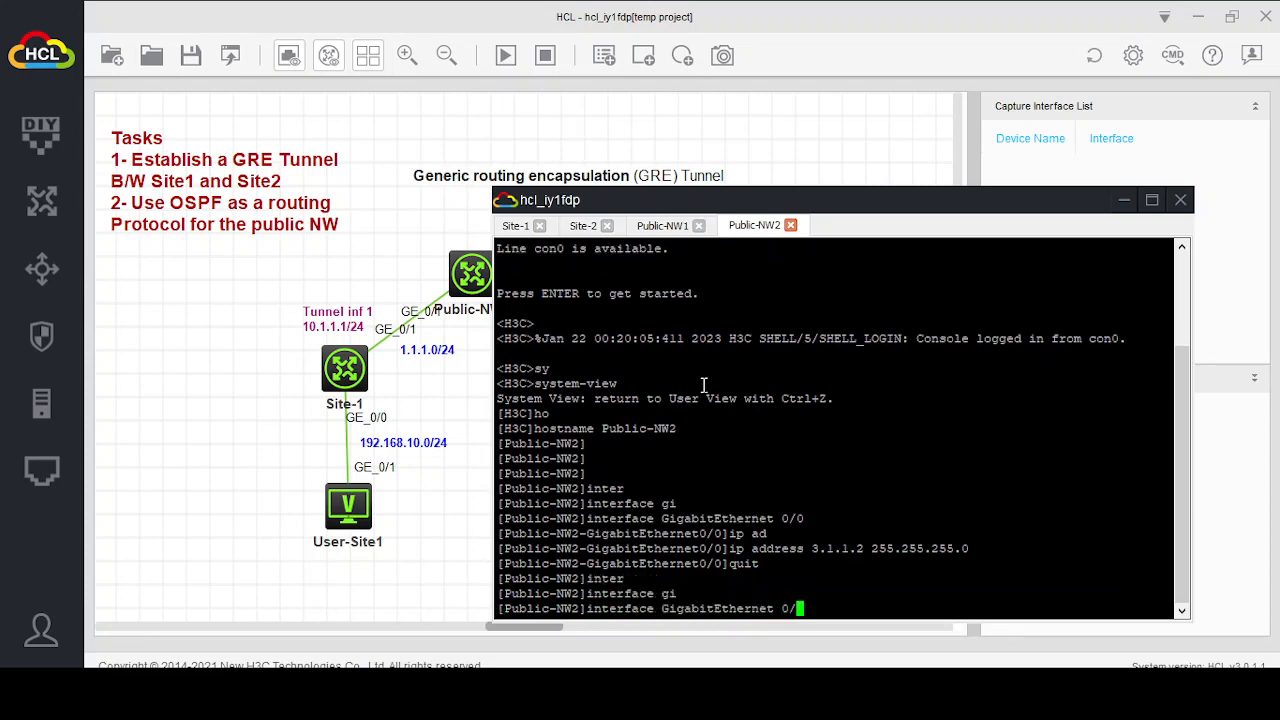
key(Return)
drag(977, 201, 947, 453)
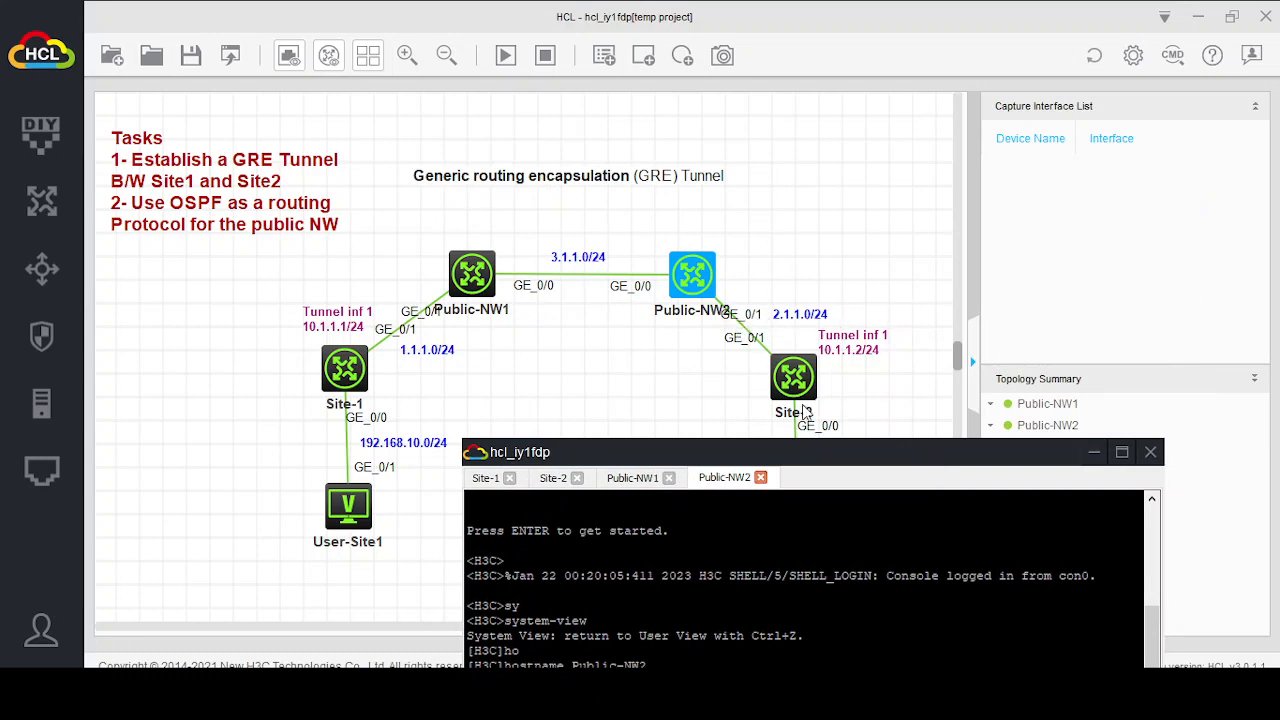
drag(790, 452, 787, 128)
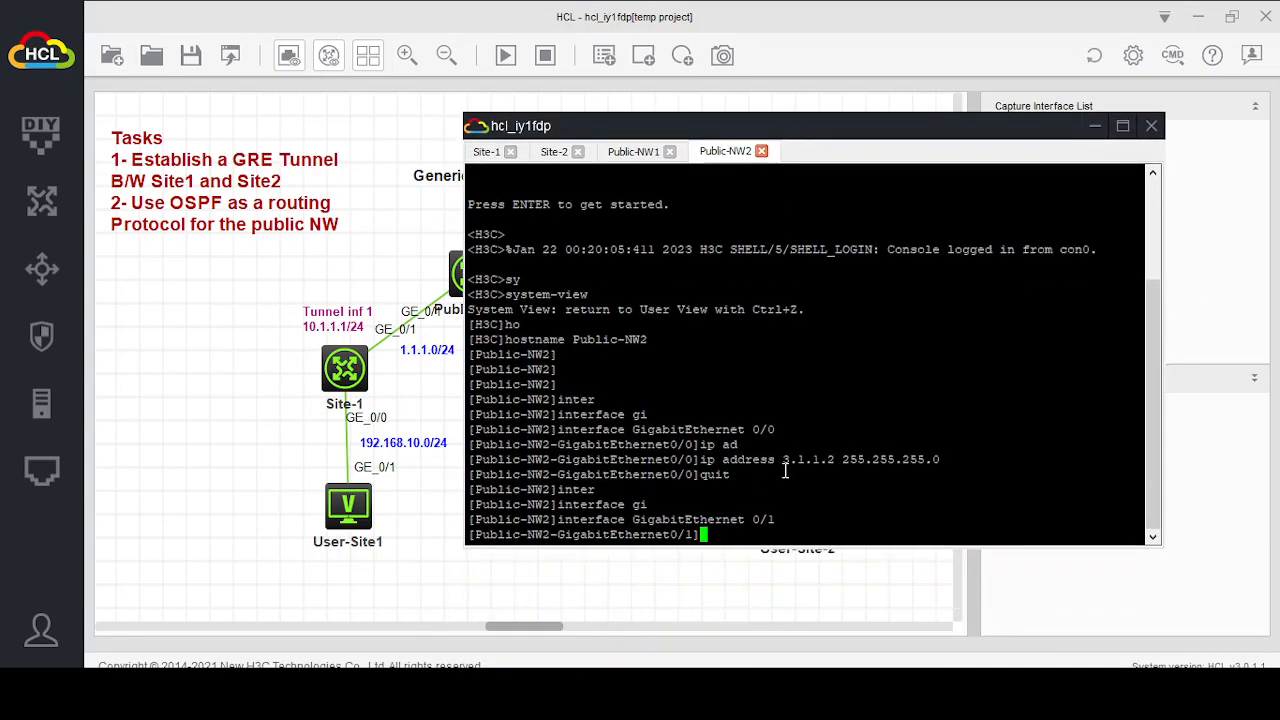
text(ip ad)
key(Tab)
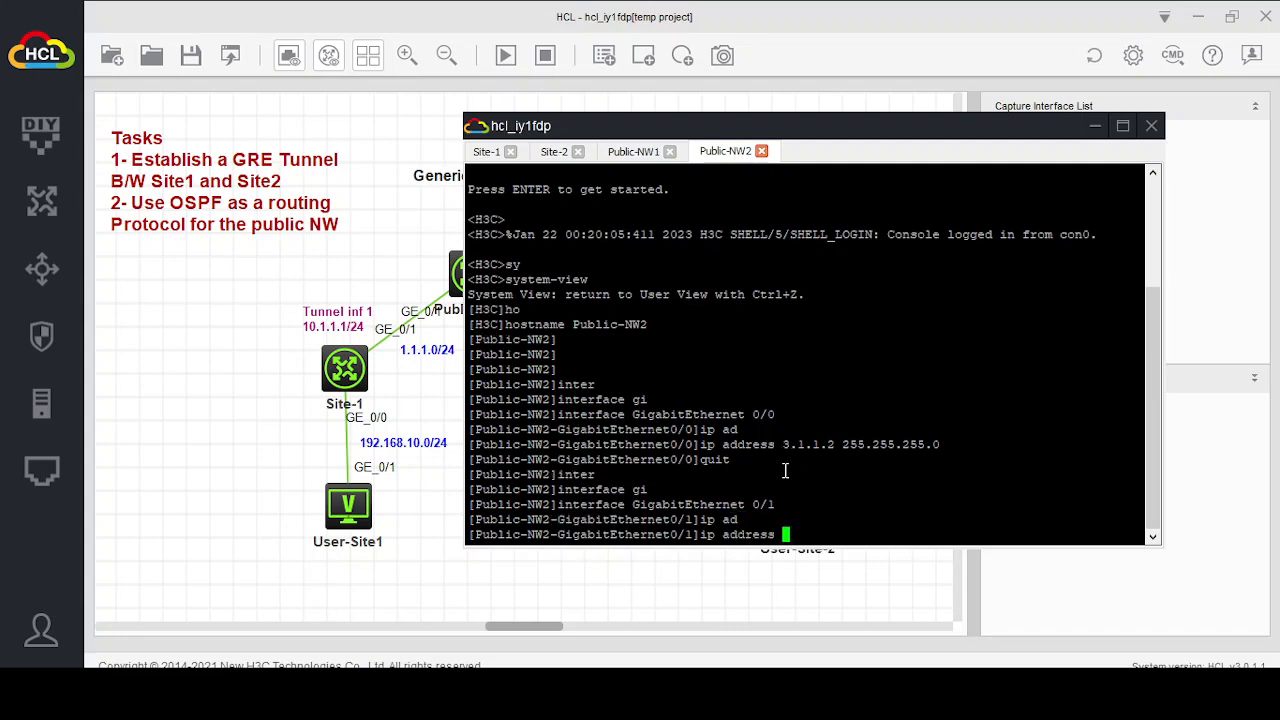
text(2.1.1.2 255.255.255.0)
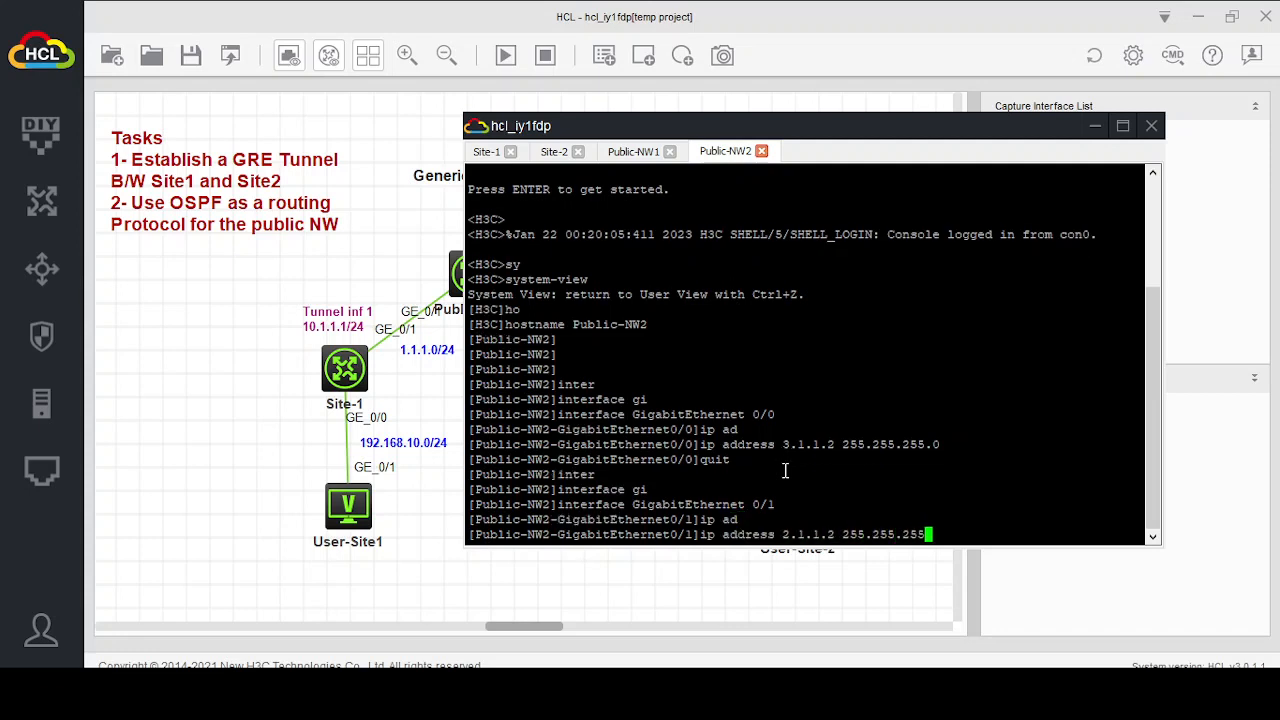
key(Return)
text(quit)
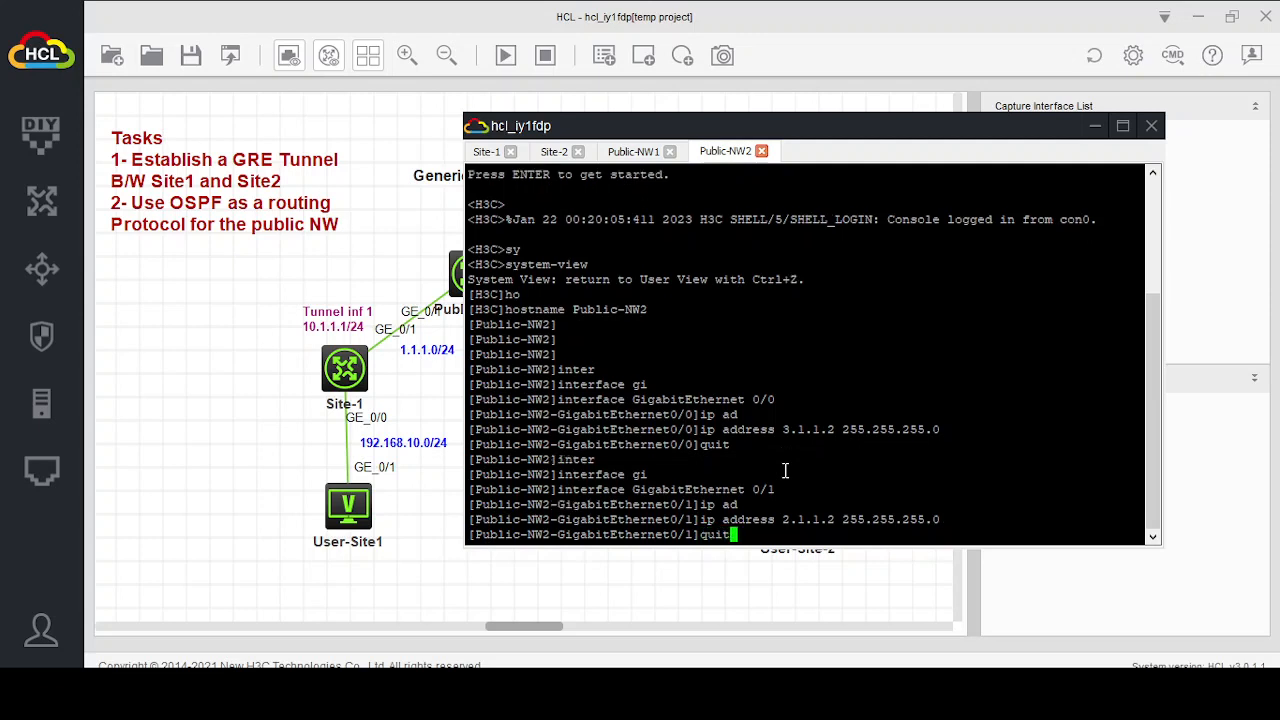
key(Return)
key(Return)
key(Return)
Start OSPF process 1 on Public-NW2 and enter area 0.
text(os)
key(Tab)
text(1)
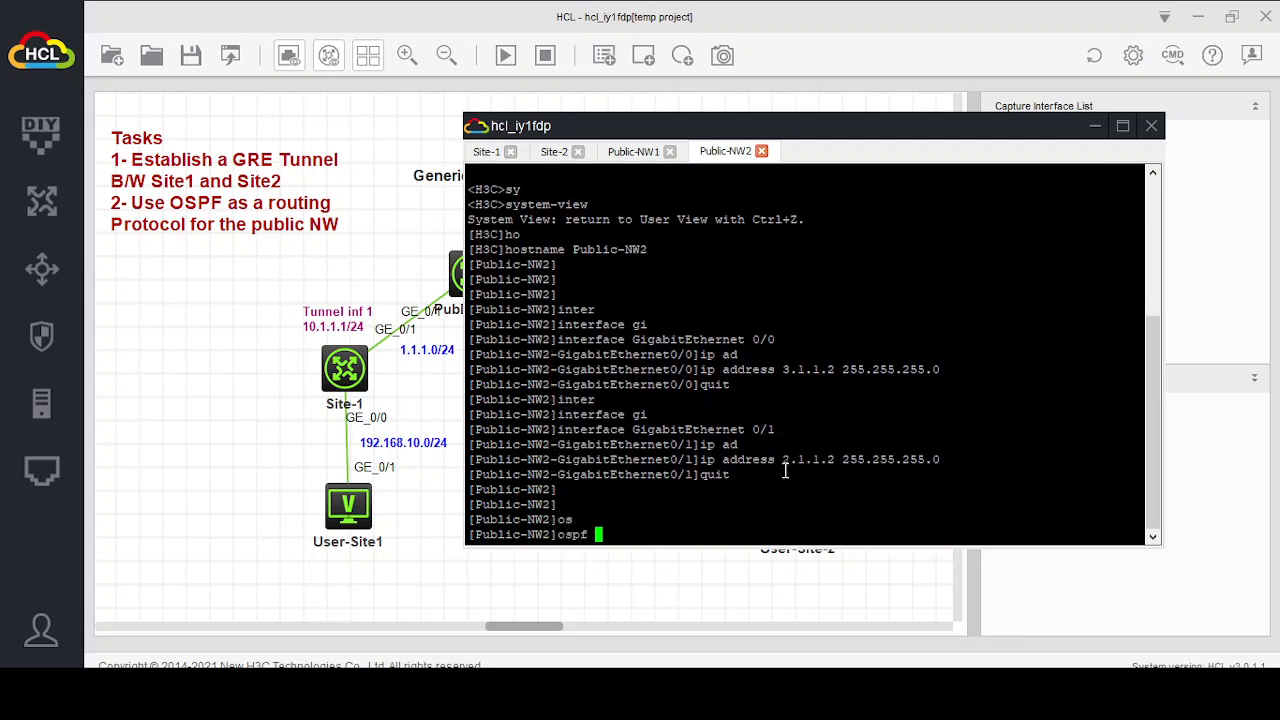
key(Return)
text(are)
key(Tab)
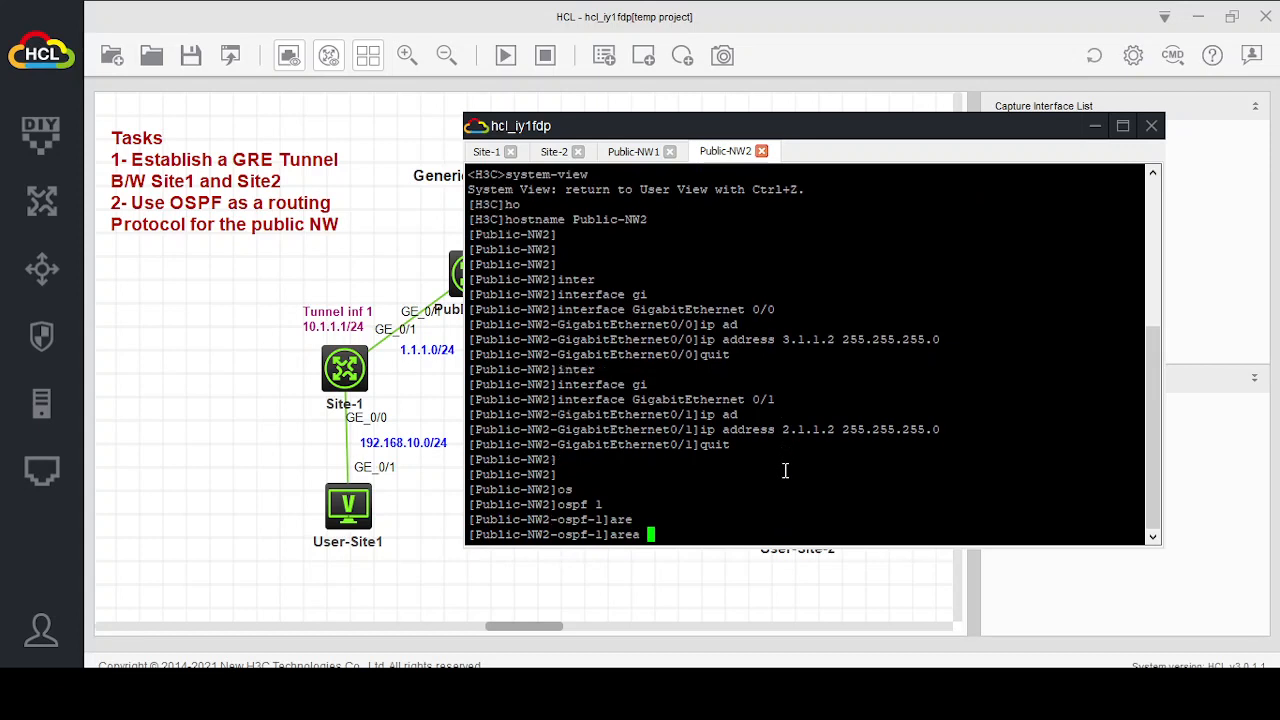
text(0)
key(Return)
key(Return)
key(Return)
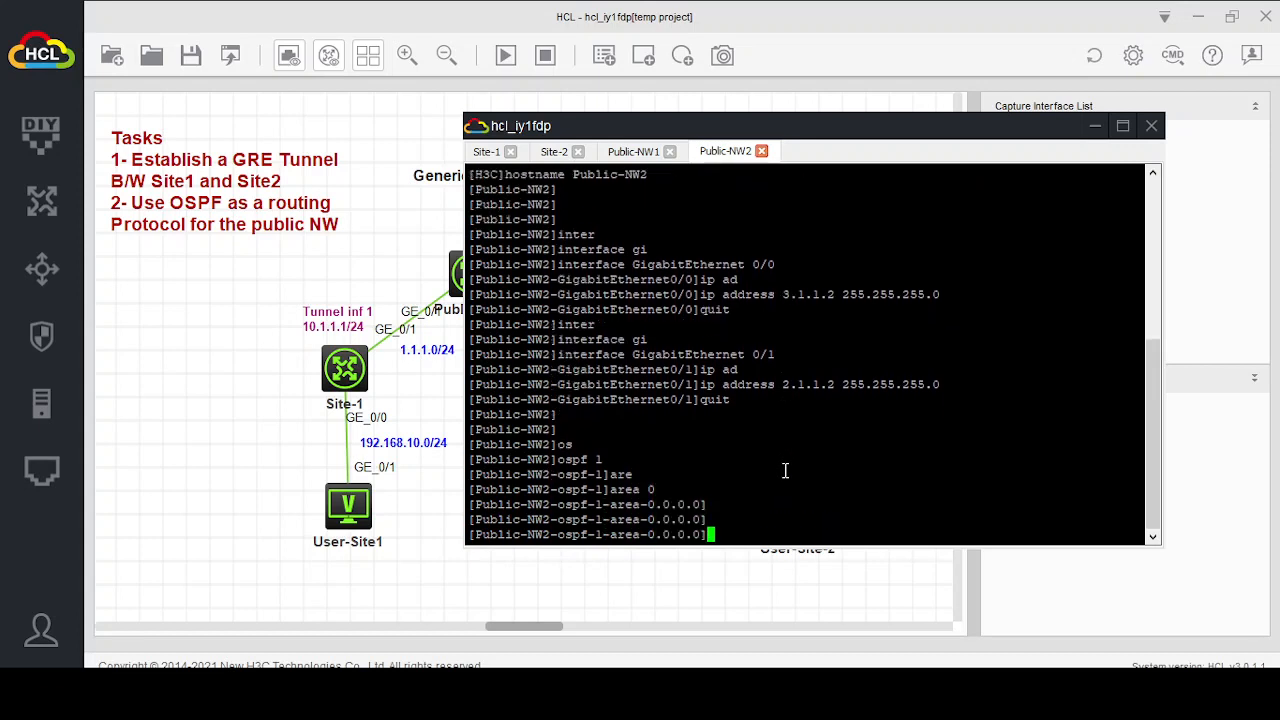
Advertise network 3.1.1.0 with wildcard mask 0.0.0.255 in Public-NW2's OSPF area 0.
text(net)
key(Tab)
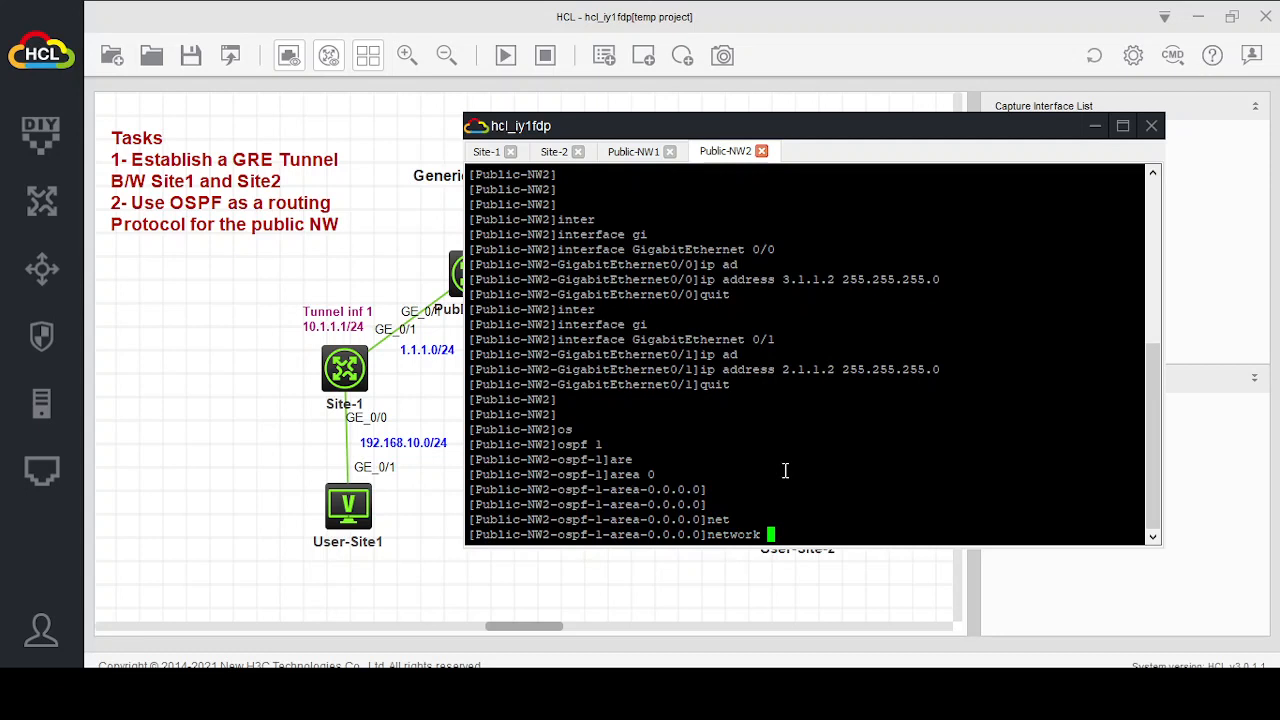
text(3.1.1.0 0.0.0.)
text(255)
key(Return)
Advertise network 2.1.1.0 with wildcard mask 0.0.0.255 in Public-NW2's OSPF area 0.
text(net)
key(Tab)
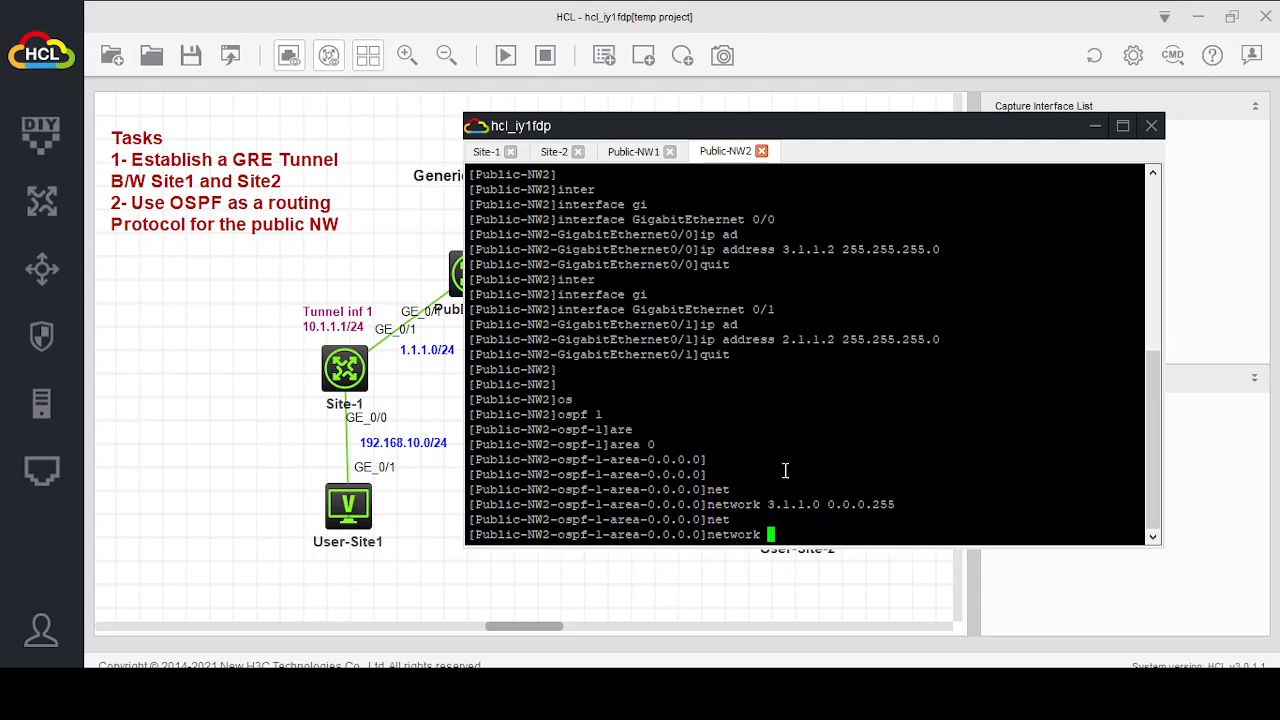
text(2.1.1.0)
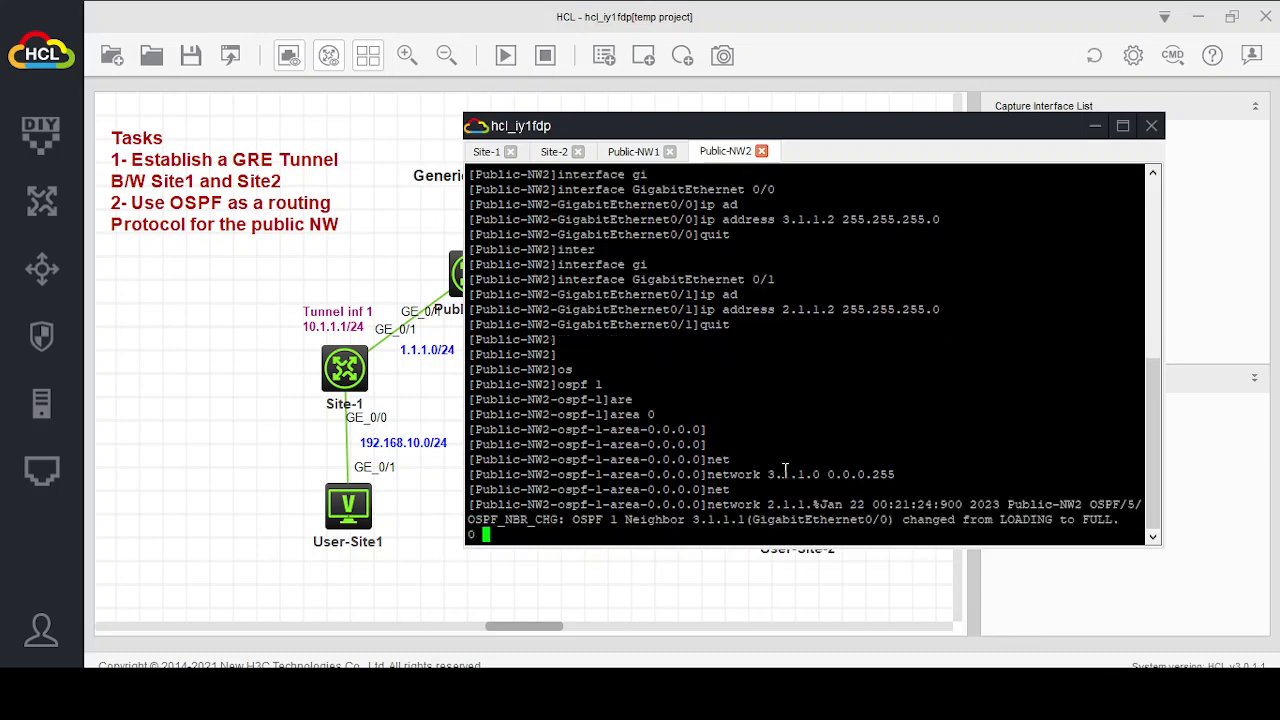
text( 0.0.0.255)
key(Return)
key(Return)
key(Return)
key(Return)
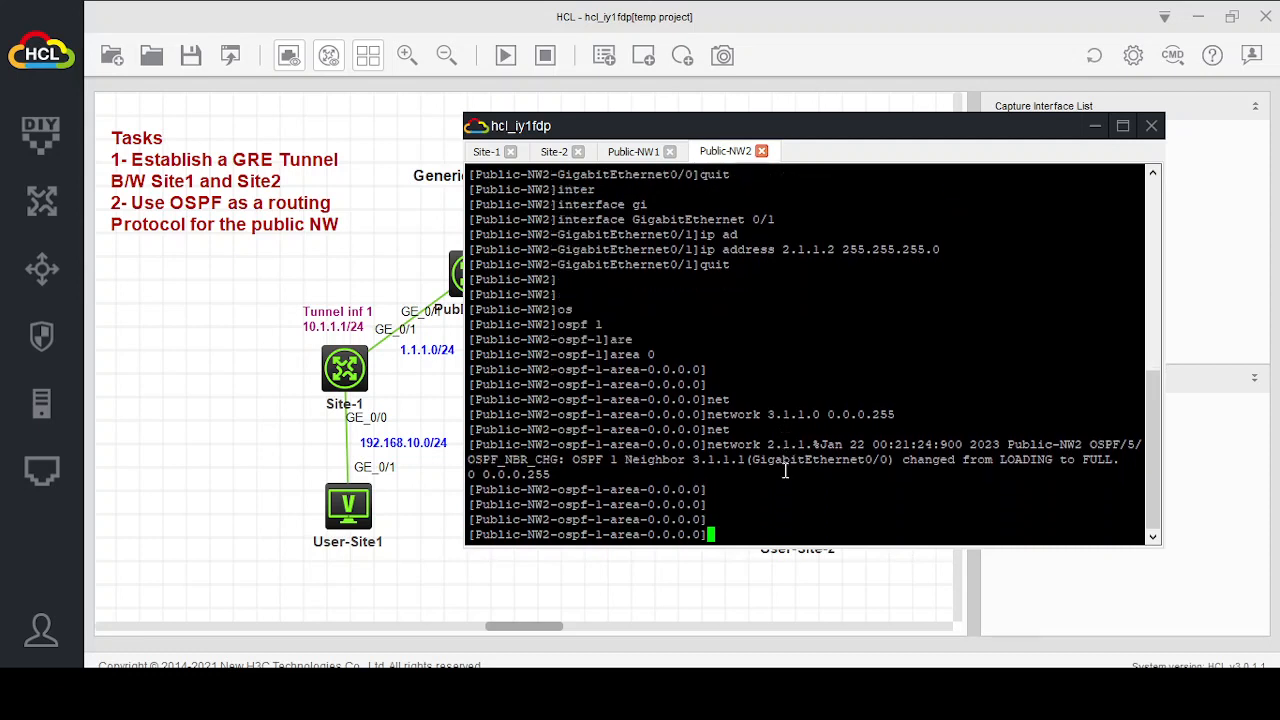
Leave OSPF area 0 and OSPF process 1 on Public-NW2 to return to system view.
text(quit)
key(Return)
key(Return)
key(Return)
key(Return)
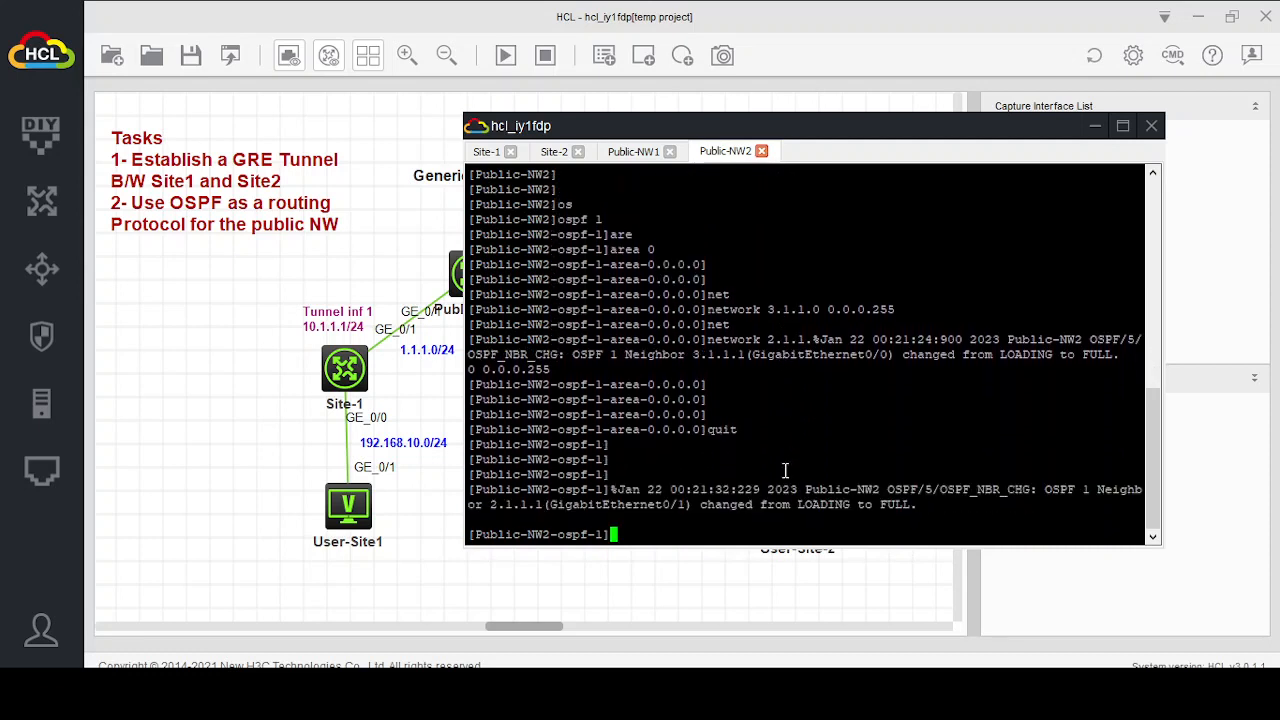
key(Return)
key(Return)
key(Return)
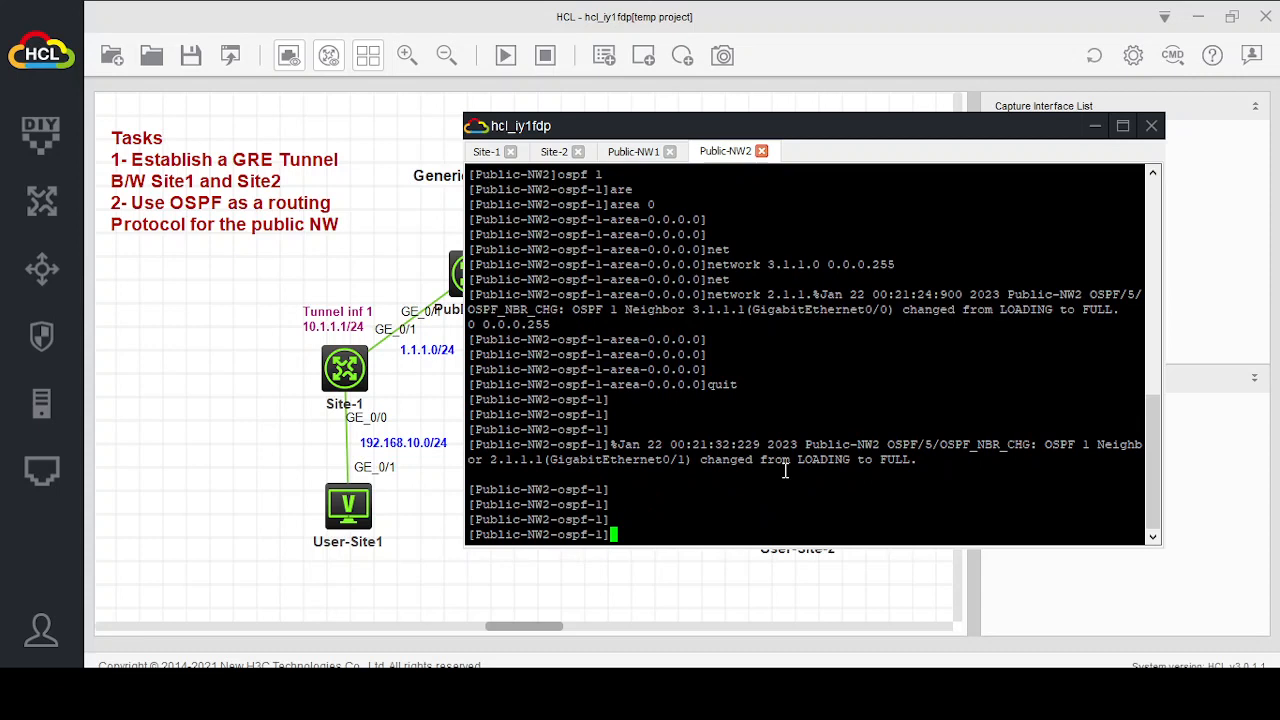
text(quit)
key(Return)
key(Return)
key(Return)
key(Return)
key(Return)
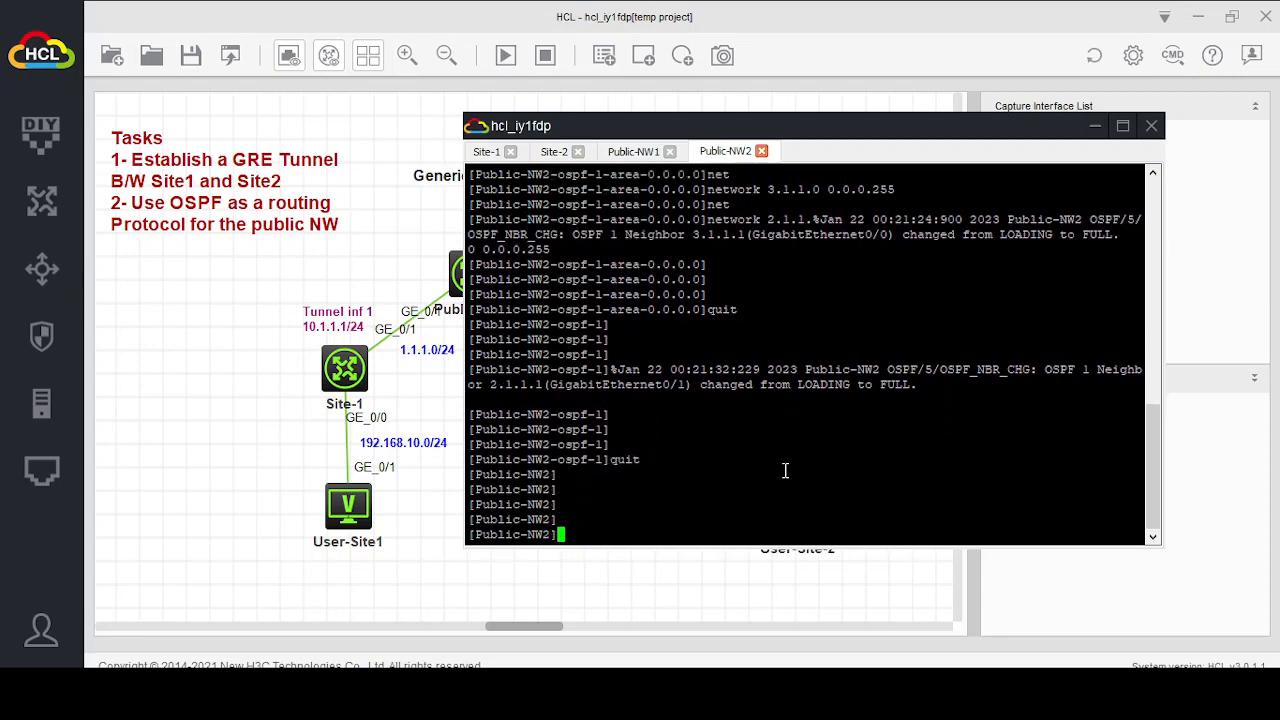
Save Public-NW2's configuration under the default file name and minimize the console window.
text(save)
key(Return)
text(y)
key(Return)
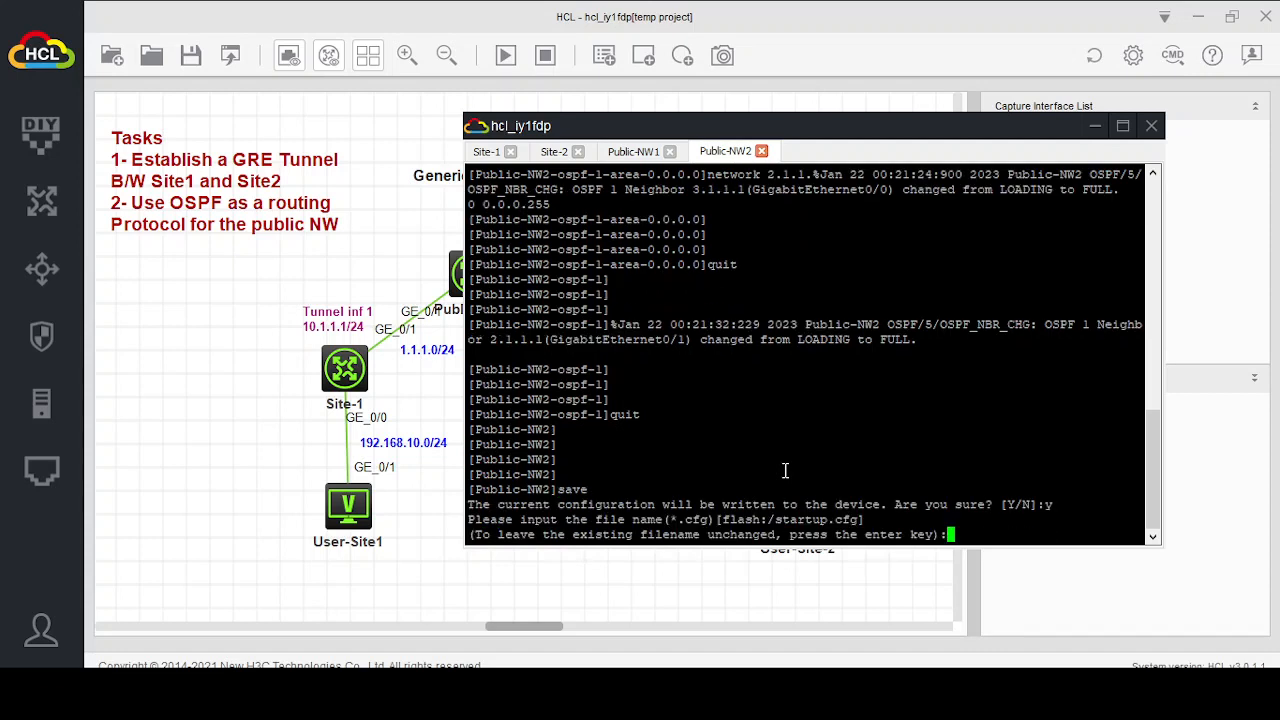
key(Return)
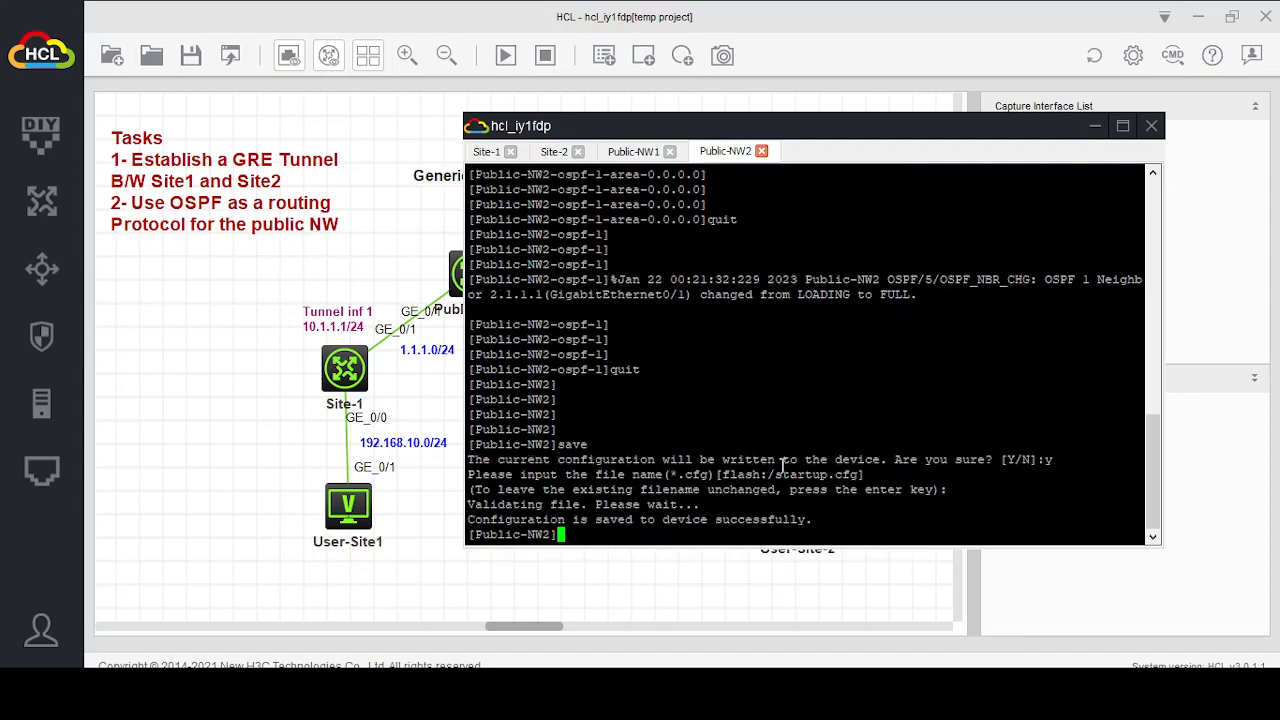
click(1096, 130)
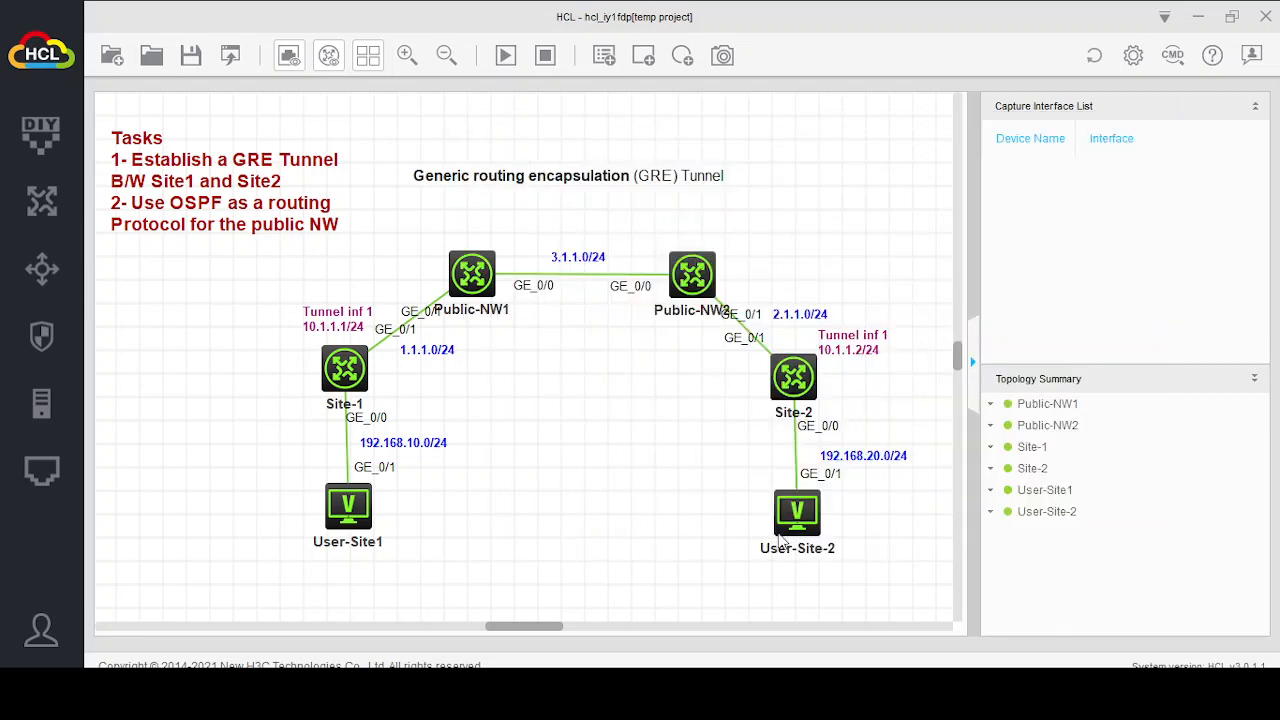
Select the Site-2 router in the topology.
mouse_move(357, 522)
mouse_move(332, 394)
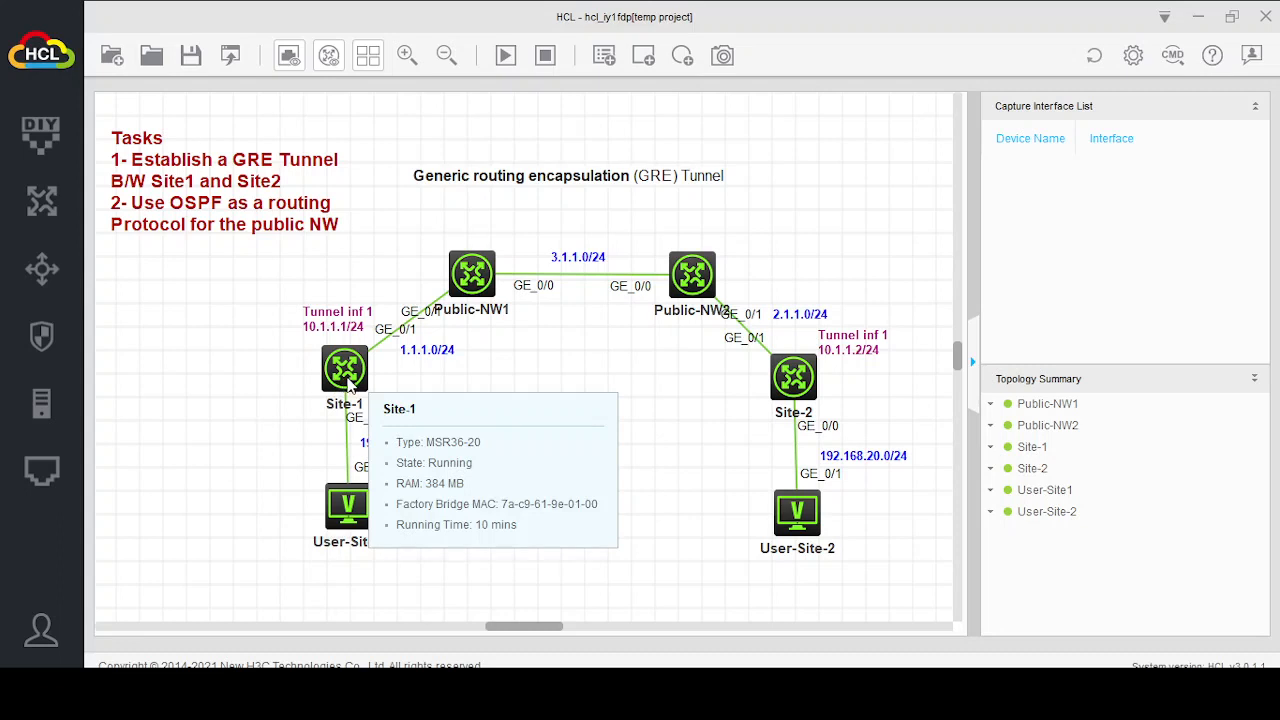
click(803, 388)
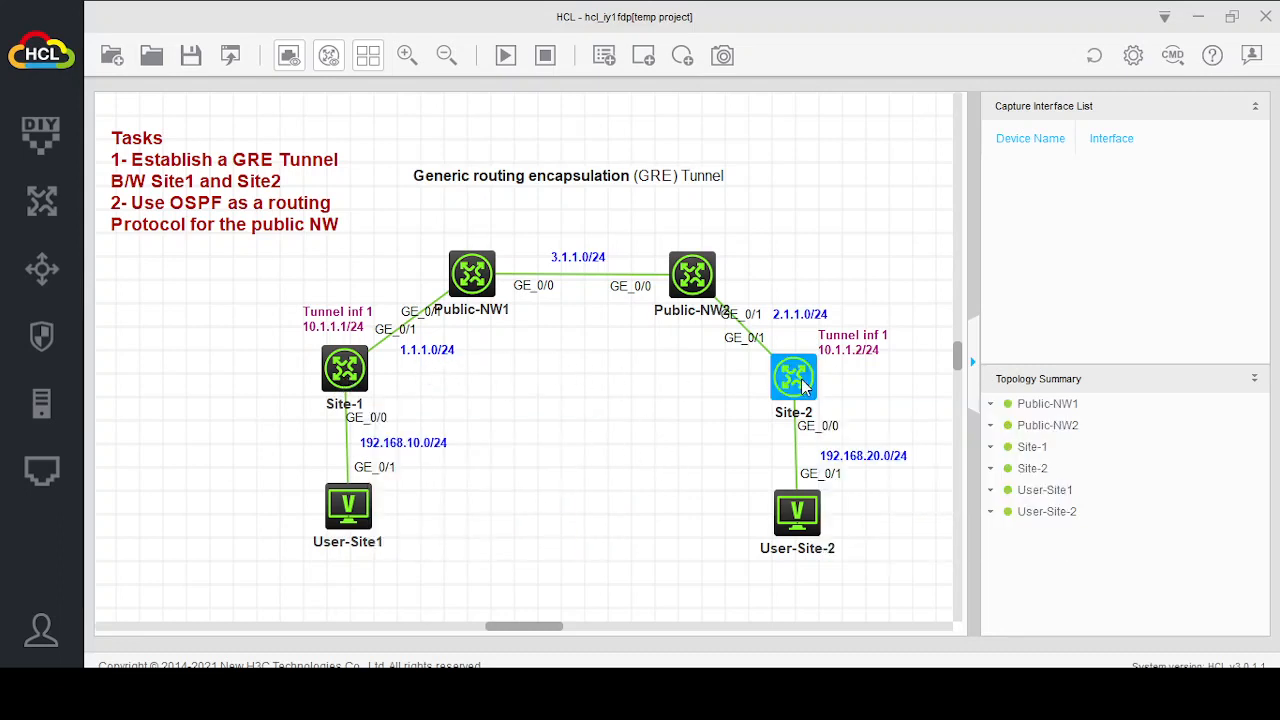
Open the Site-2 router's console and ping 192.168.10.1 to test reachability of Site-1's LAN.
double_click(803, 388)
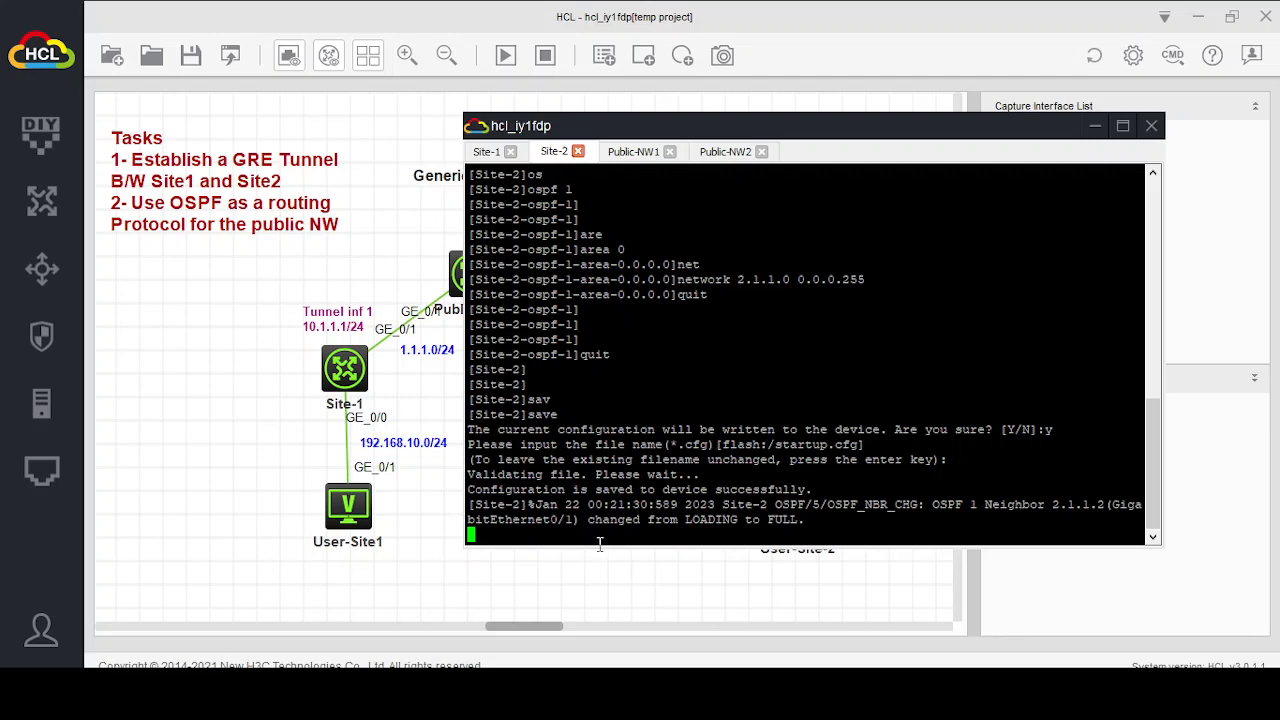
key(Return)
key(Return)
key(Return)
key(Return)
key(Return)
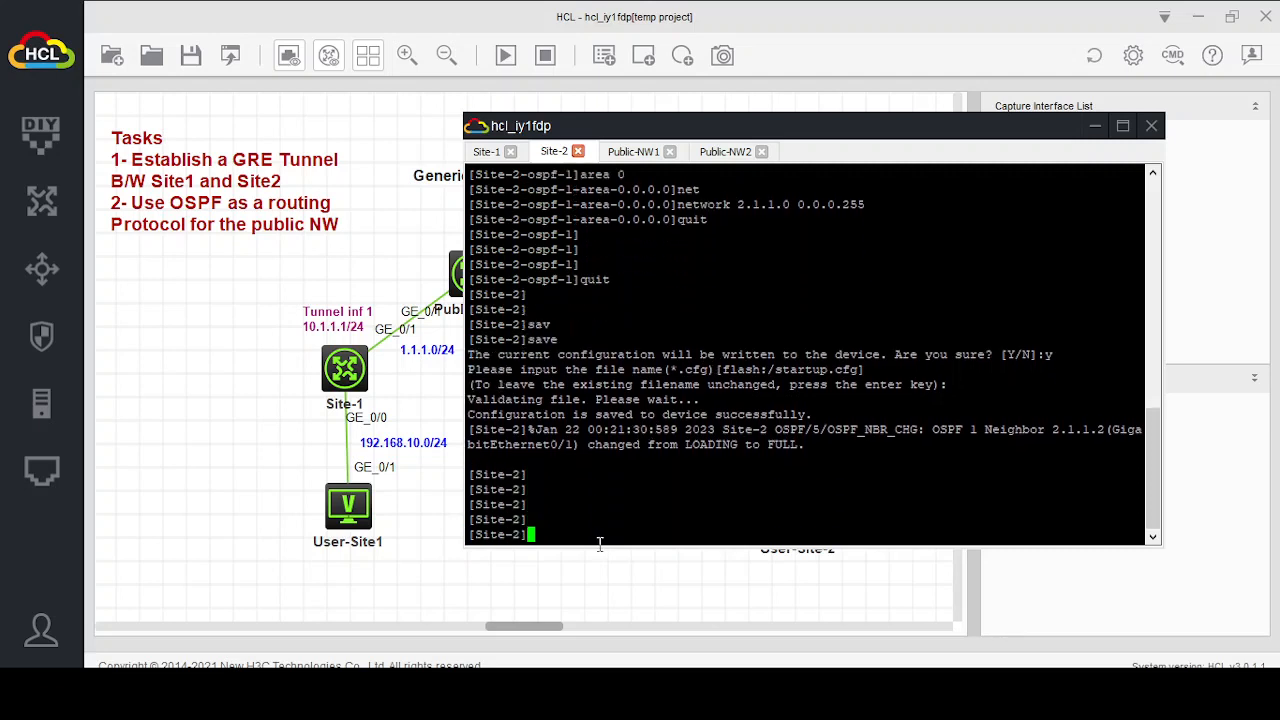
text(ping 192.168.10.1)
key(Return)
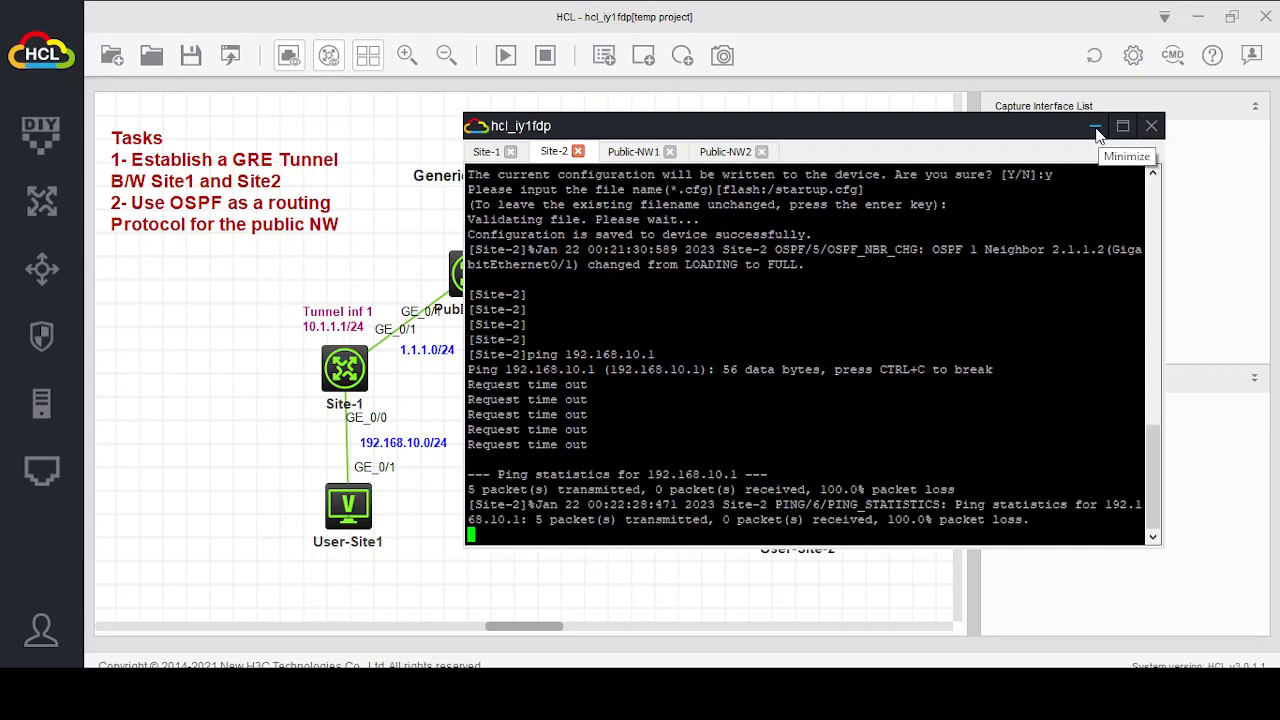
In the Site-1 console, list the available modes for tunnel interface 1 and create the interface in GRE mode.
click(486, 152)
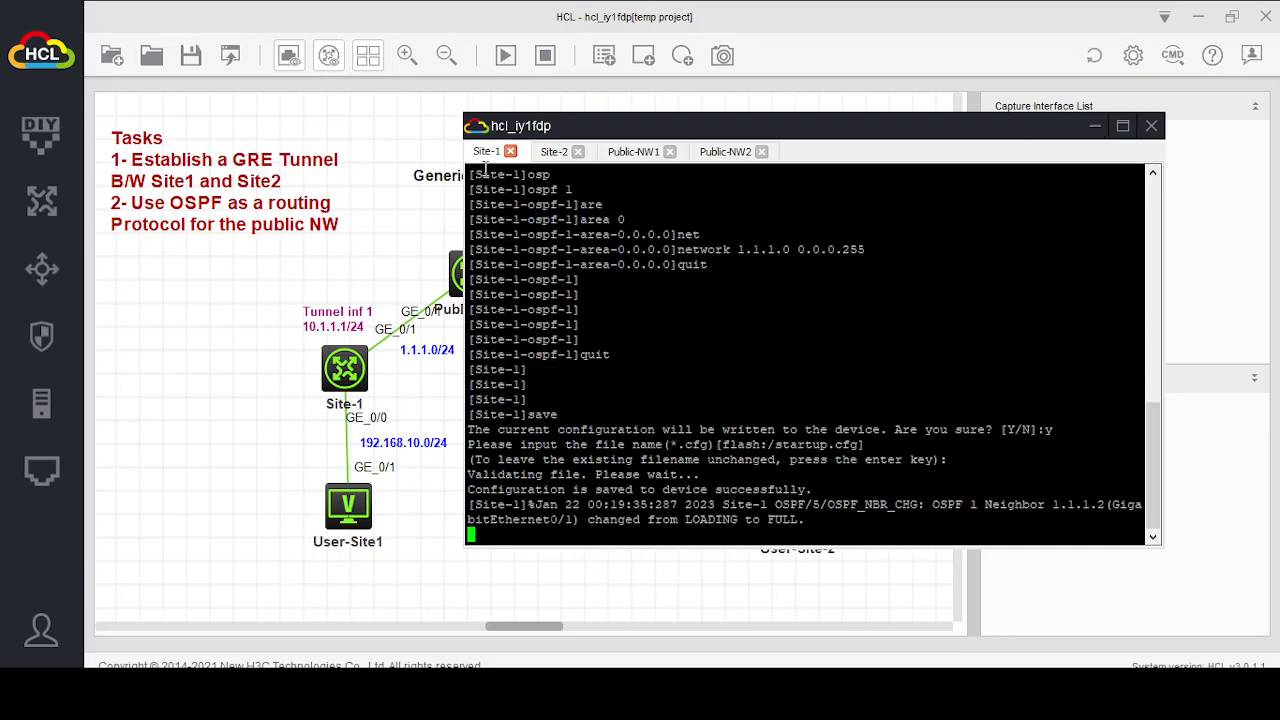
key(Return)
key(Return)
key(Return)
key(Return)
key(Return)
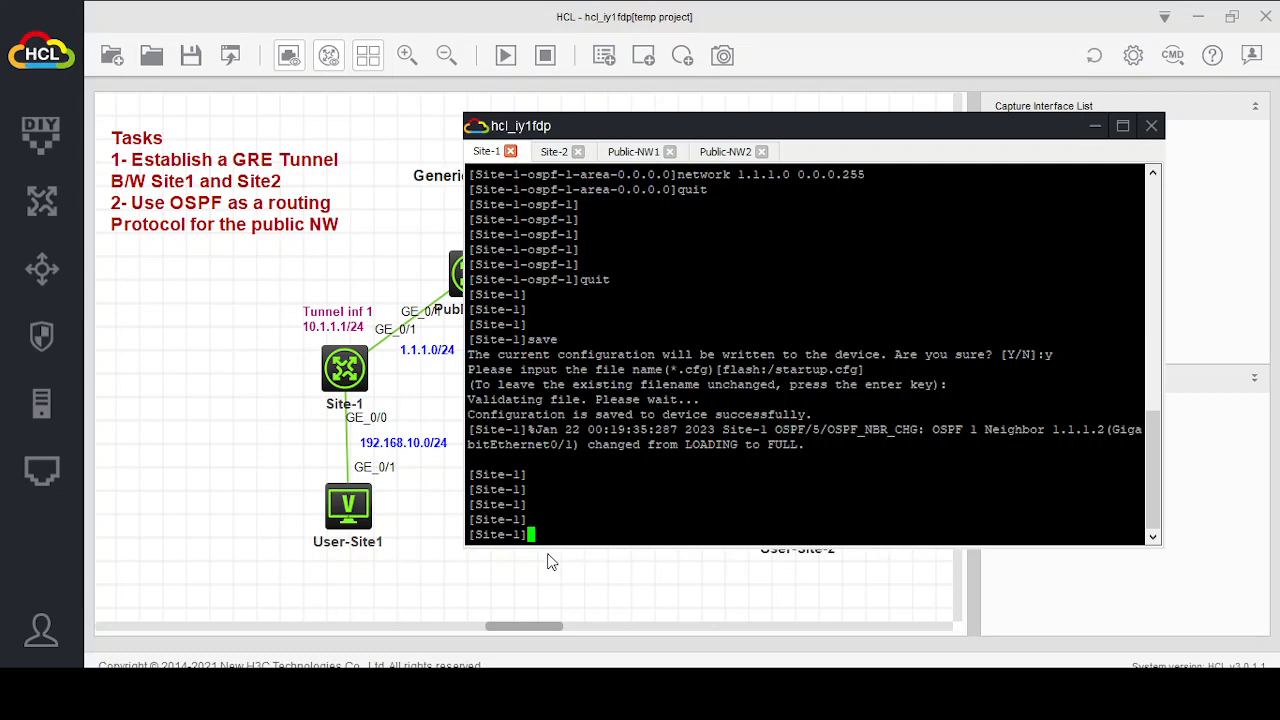
text(inter)
key(Tab)
text(t)
key(Tab)
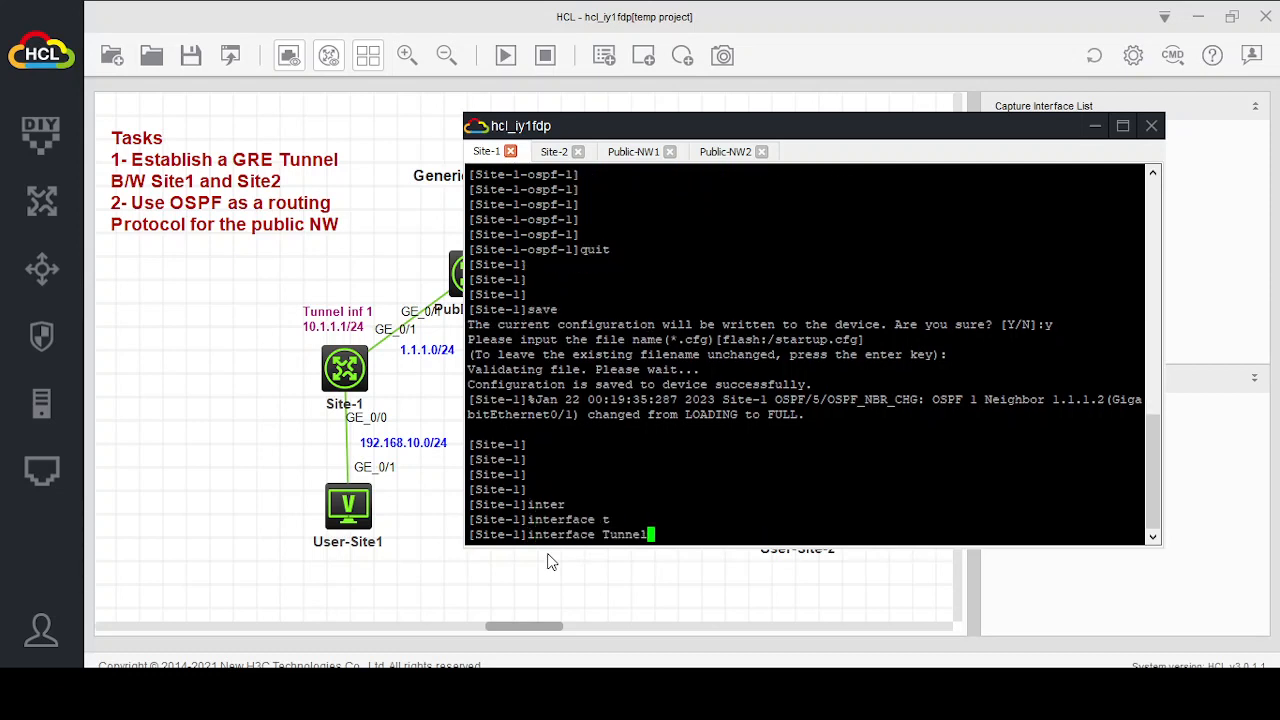
text(1 mo)
key(Tab)
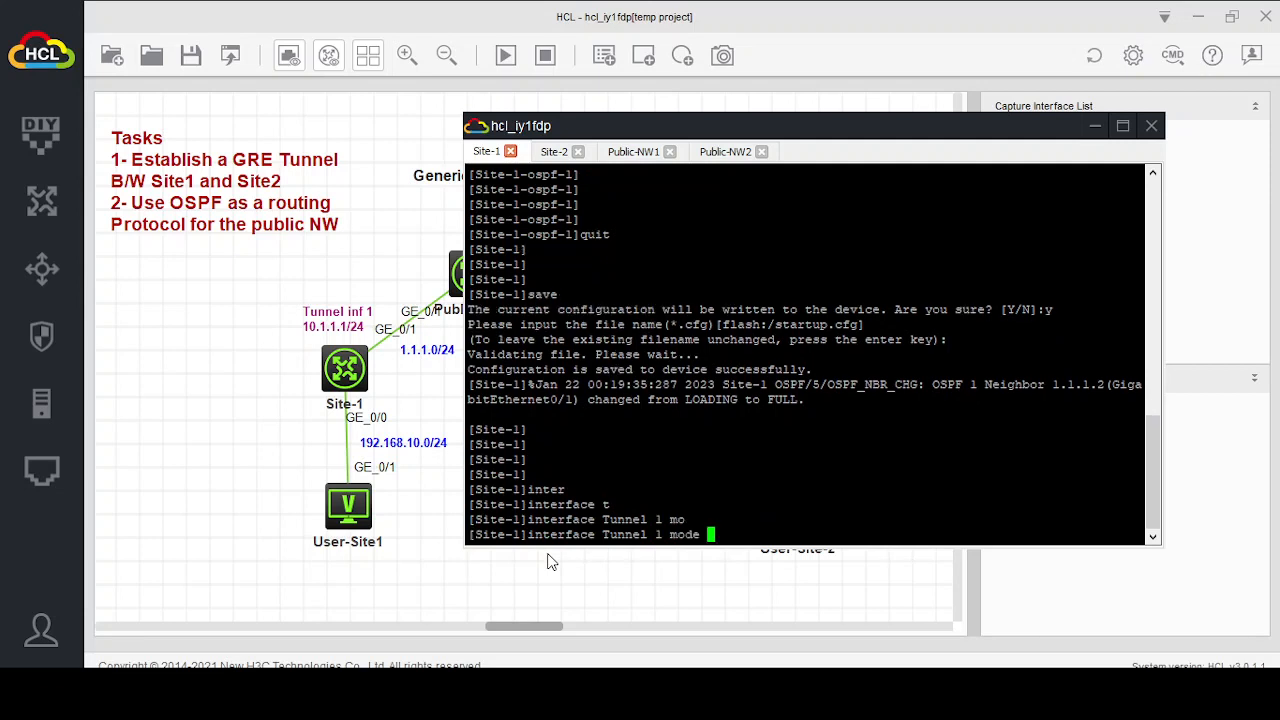
text(?)
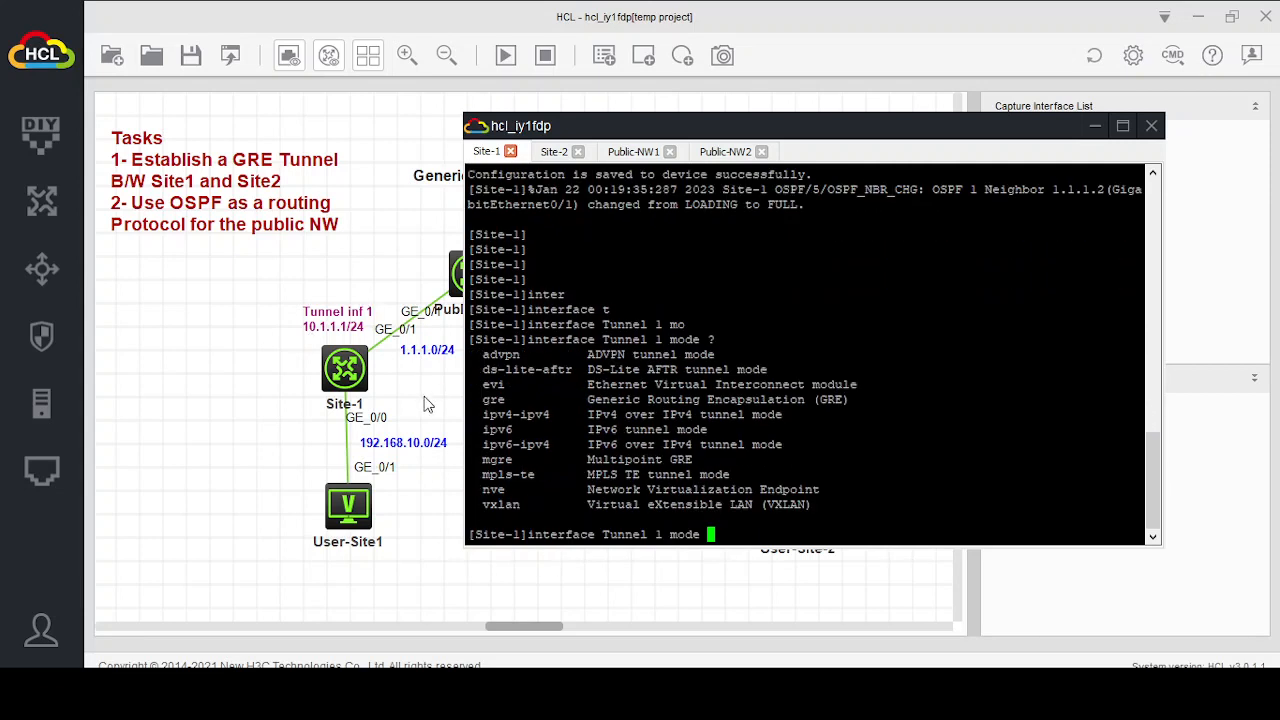
drag(476, 401, 711, 404)
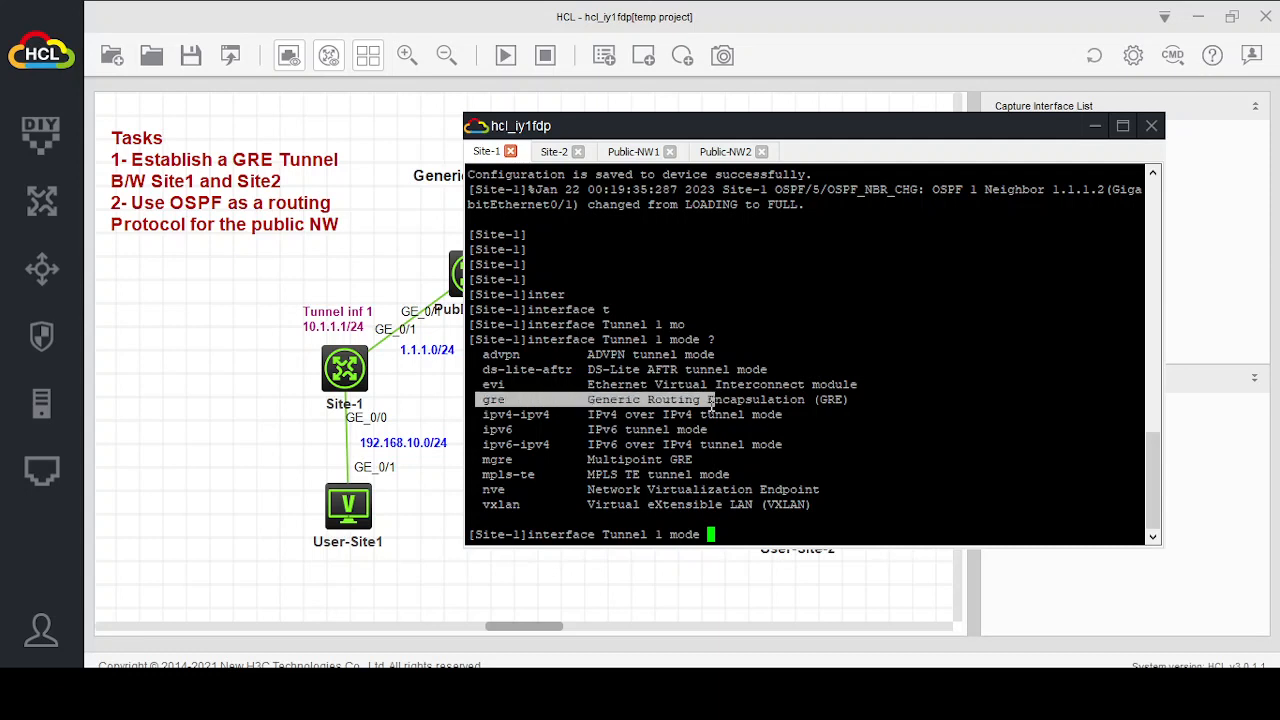
text(g)
key(Tab)
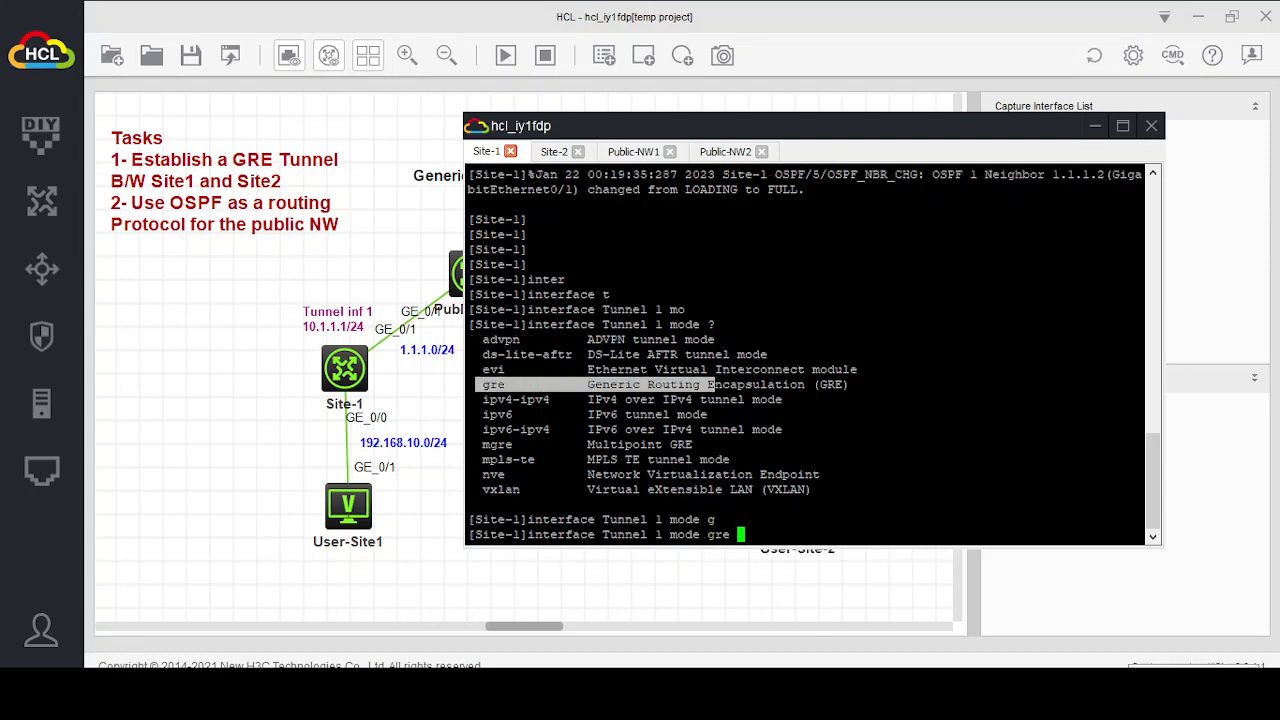
key(Return)
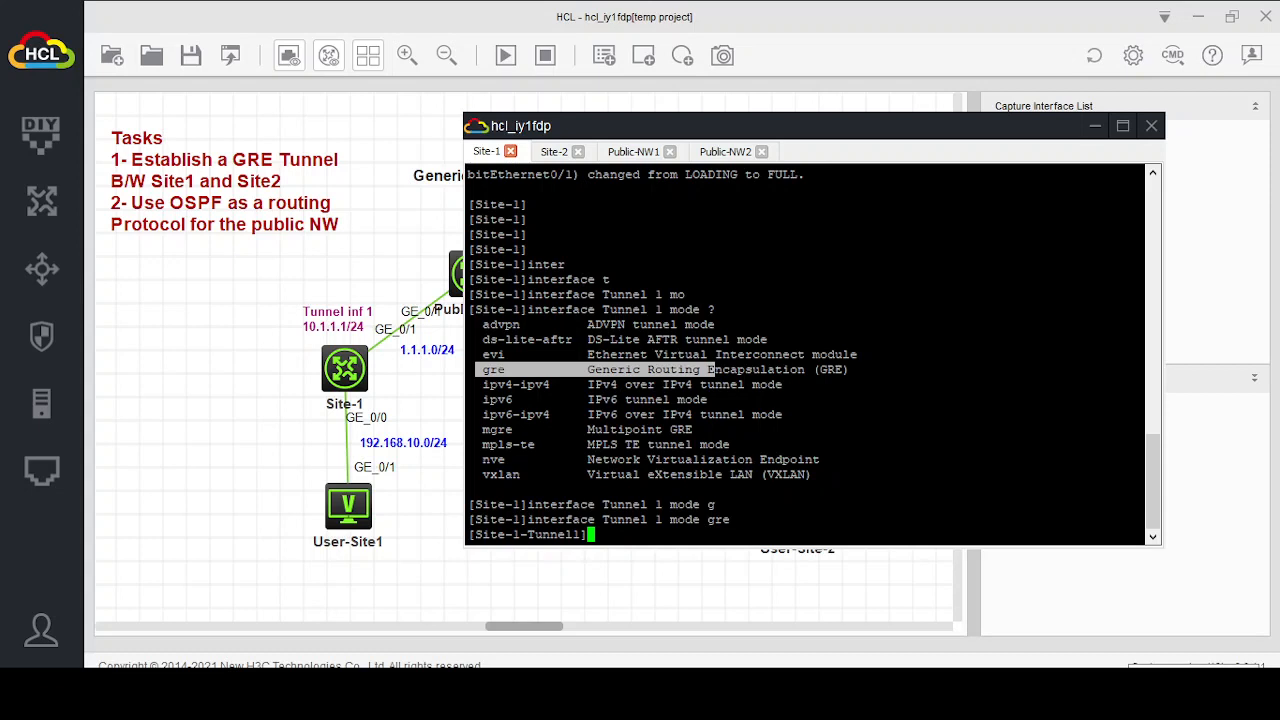
Assign IP address 10.1.1.1 with mask 255.255.255.0 to Site-1's tunnel interface 1.
text(ip ad)
key(Tab)
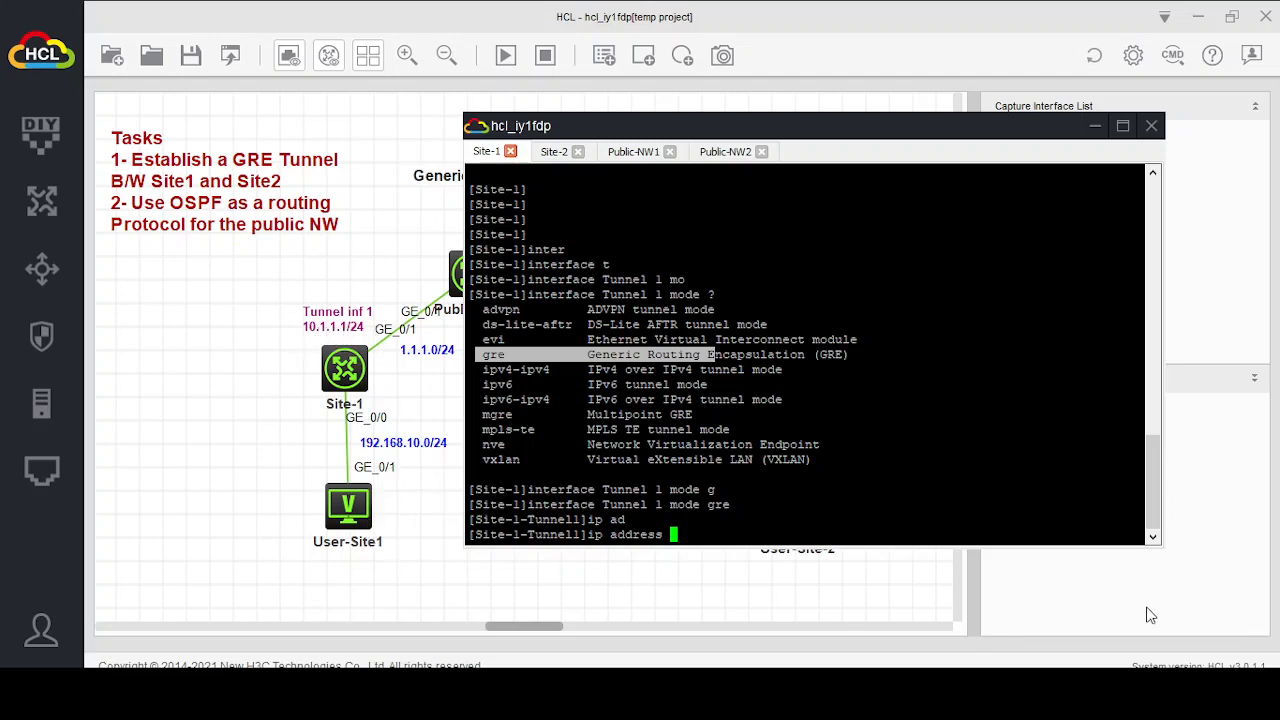
text(10.1.1.1 255.255.255.0)
key(Return)
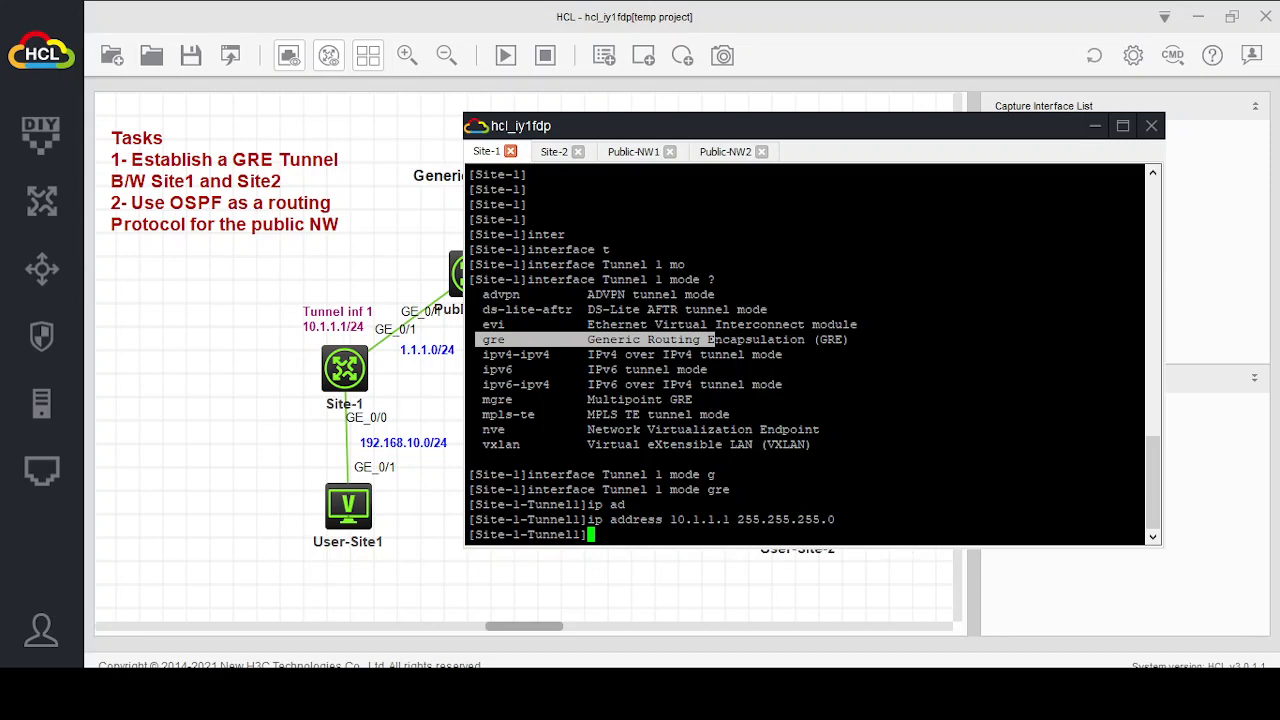
Set the source address of Site-1's tunnel interface 1 to 1.1.1.1.
text(sou)
key(Tab)
text(1)
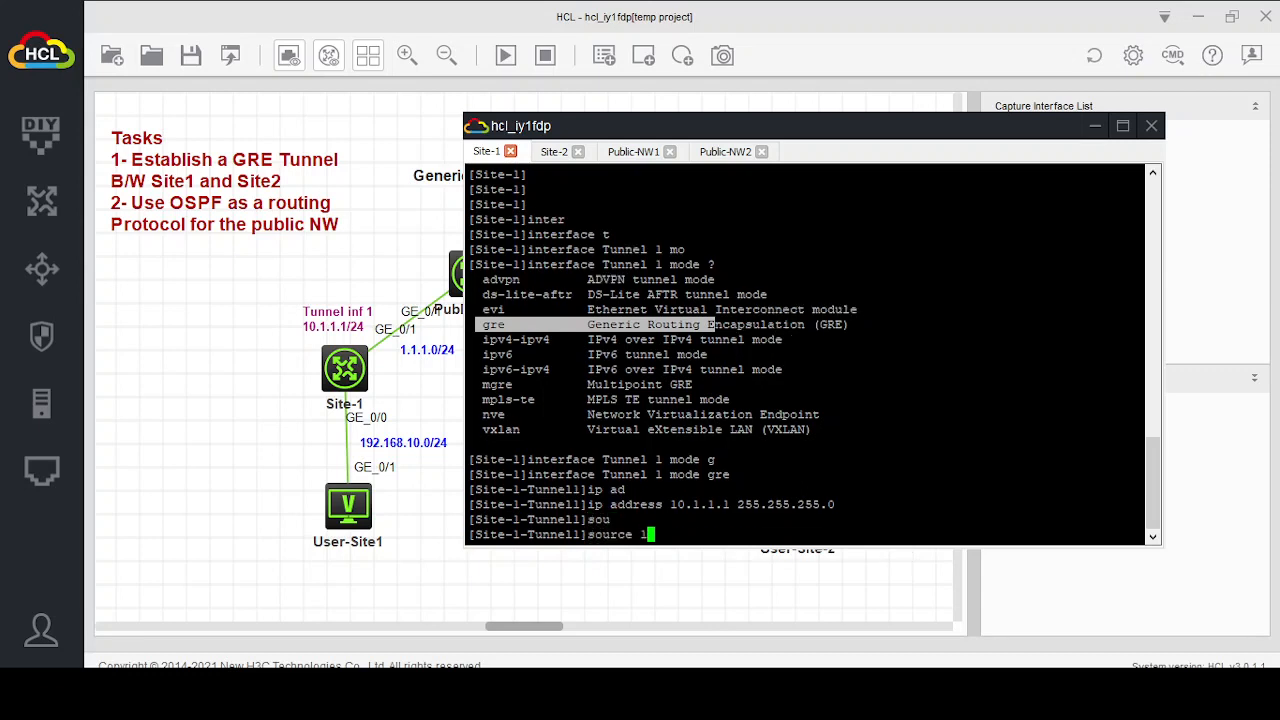
text(.1.1.1)
key(Return)
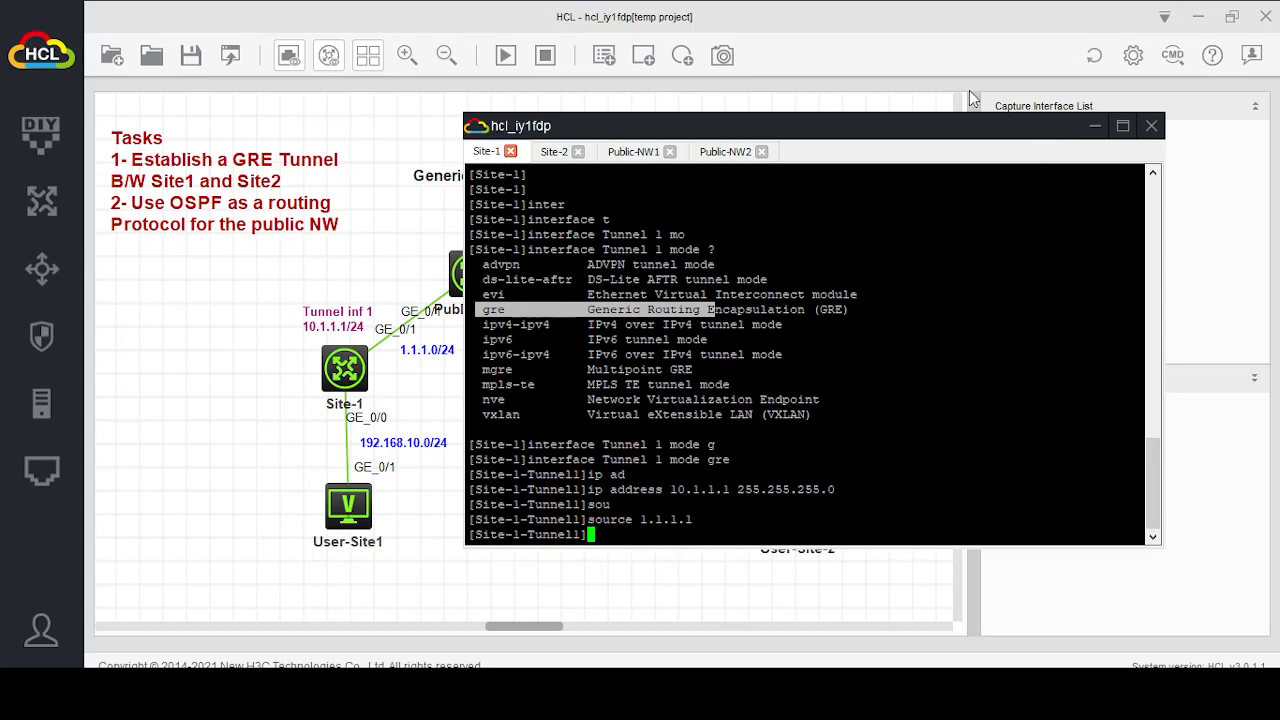
Move the console out of the way to examine the tunnel endpoints in the topology, and reopen Site-1's console.
drag(866, 127, 782, 500)
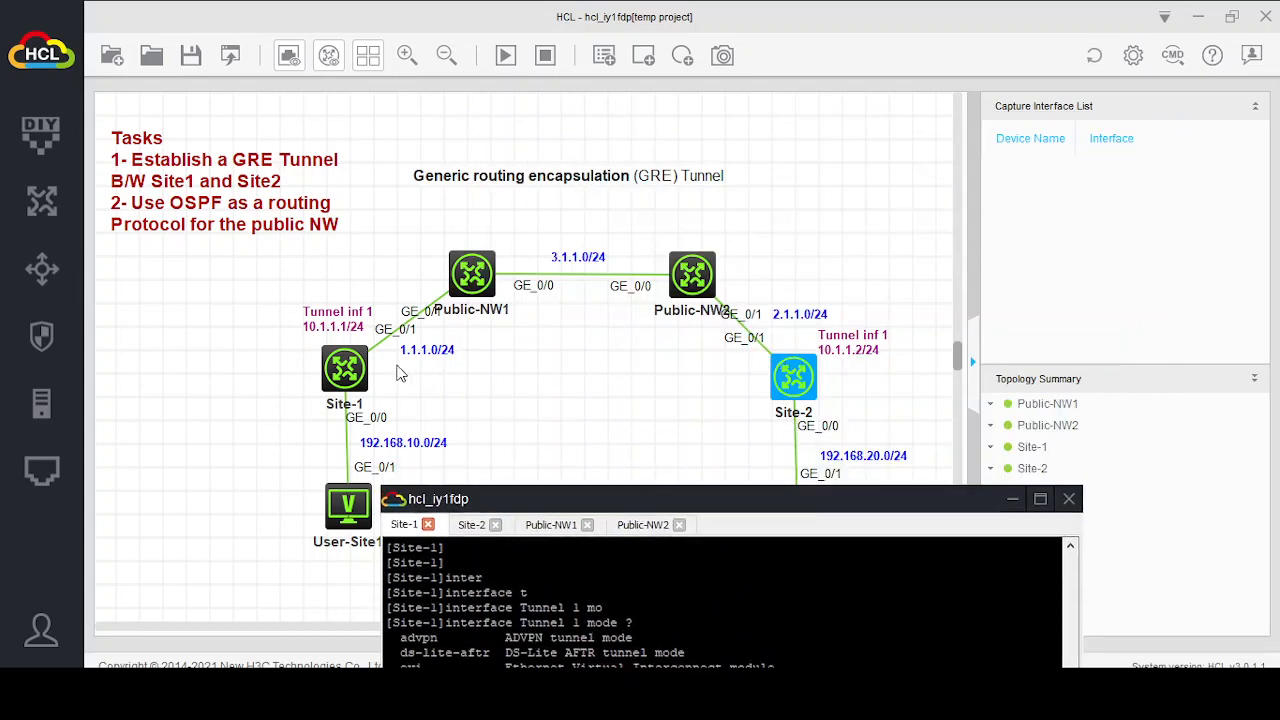
click(380, 363)
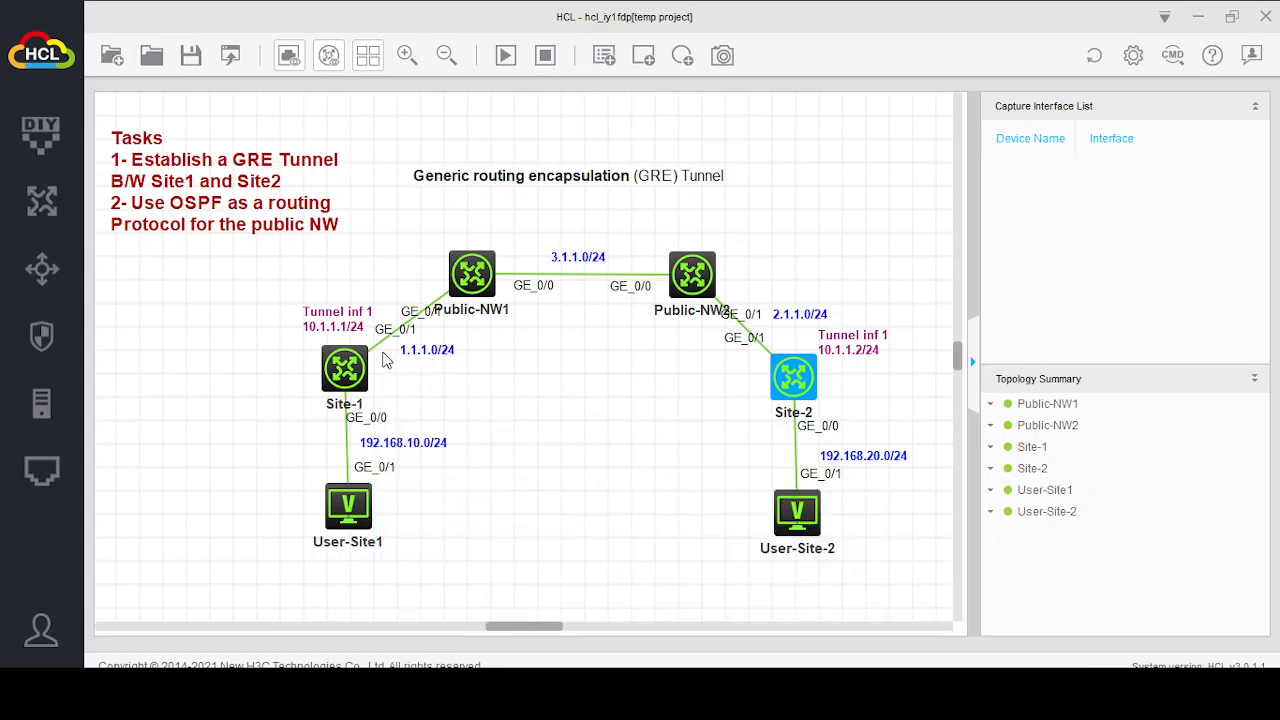
click(383, 353)
drag(384, 354, 770, 360)
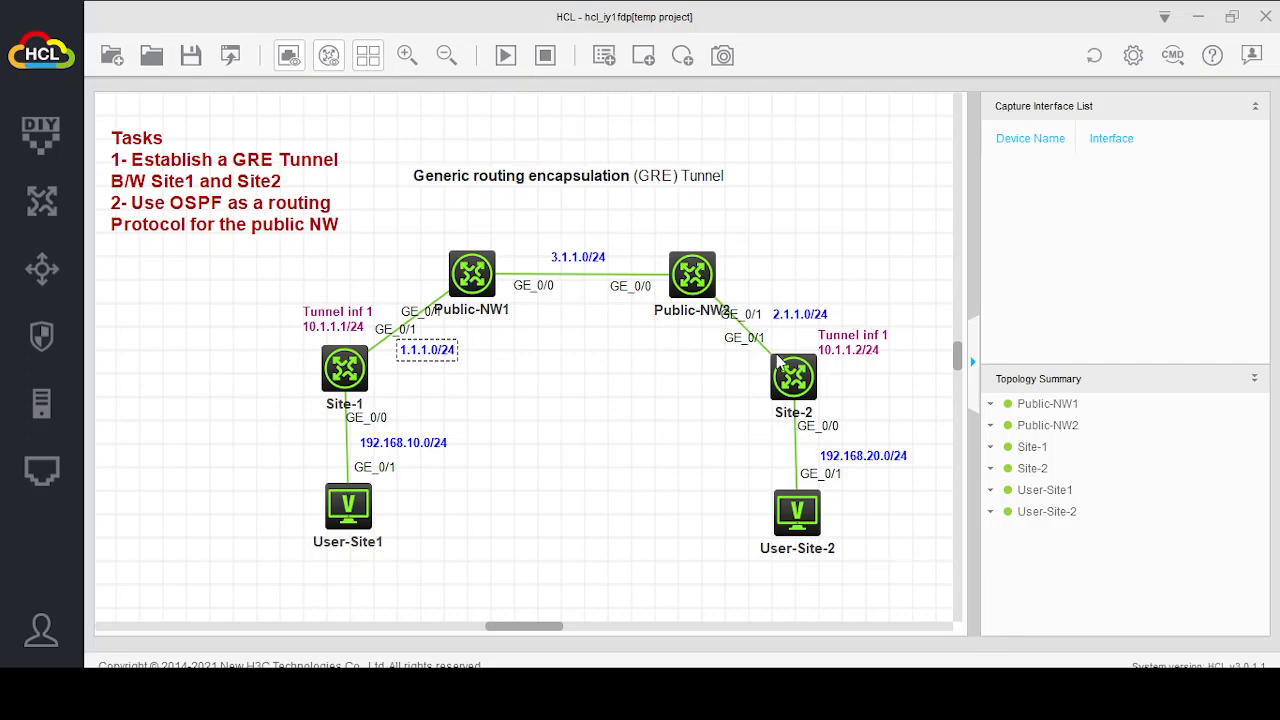
click(350, 373)
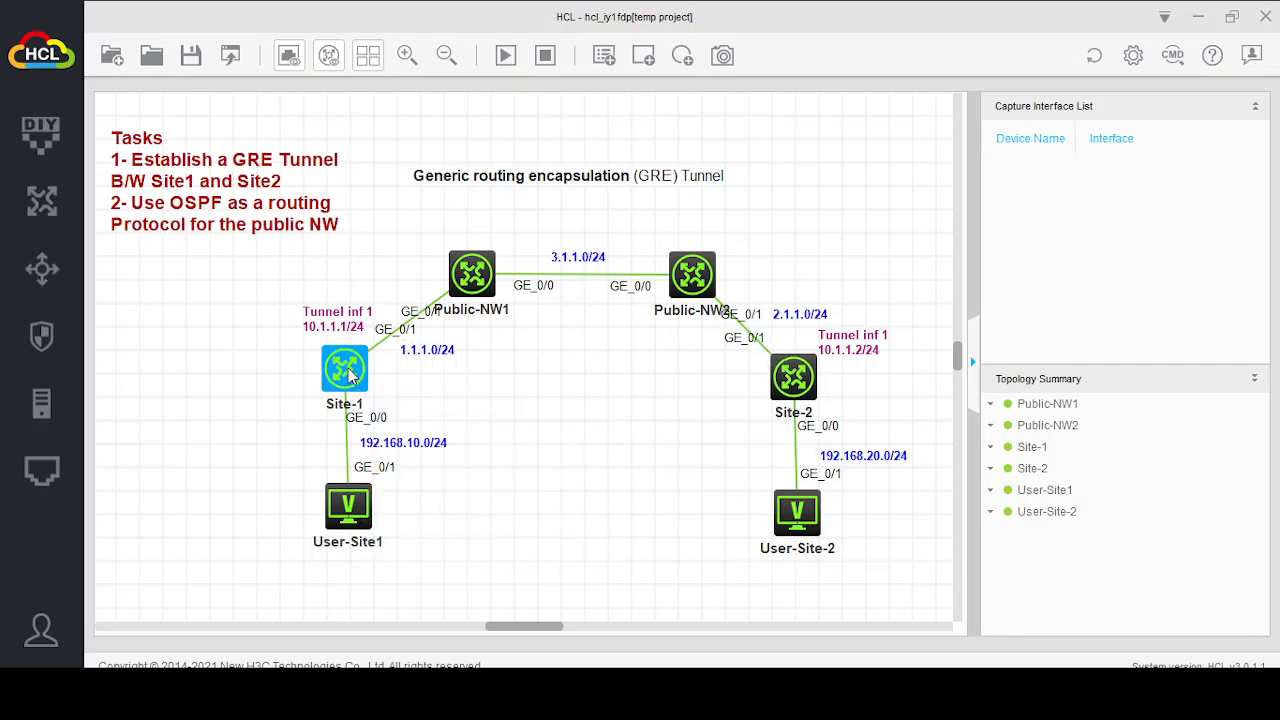
double_click(350, 373)
drag(764, 502, 770, 187)
Set the destination address of Site-1's tunnel interface 1 to 2.1.1.1.
text(des)
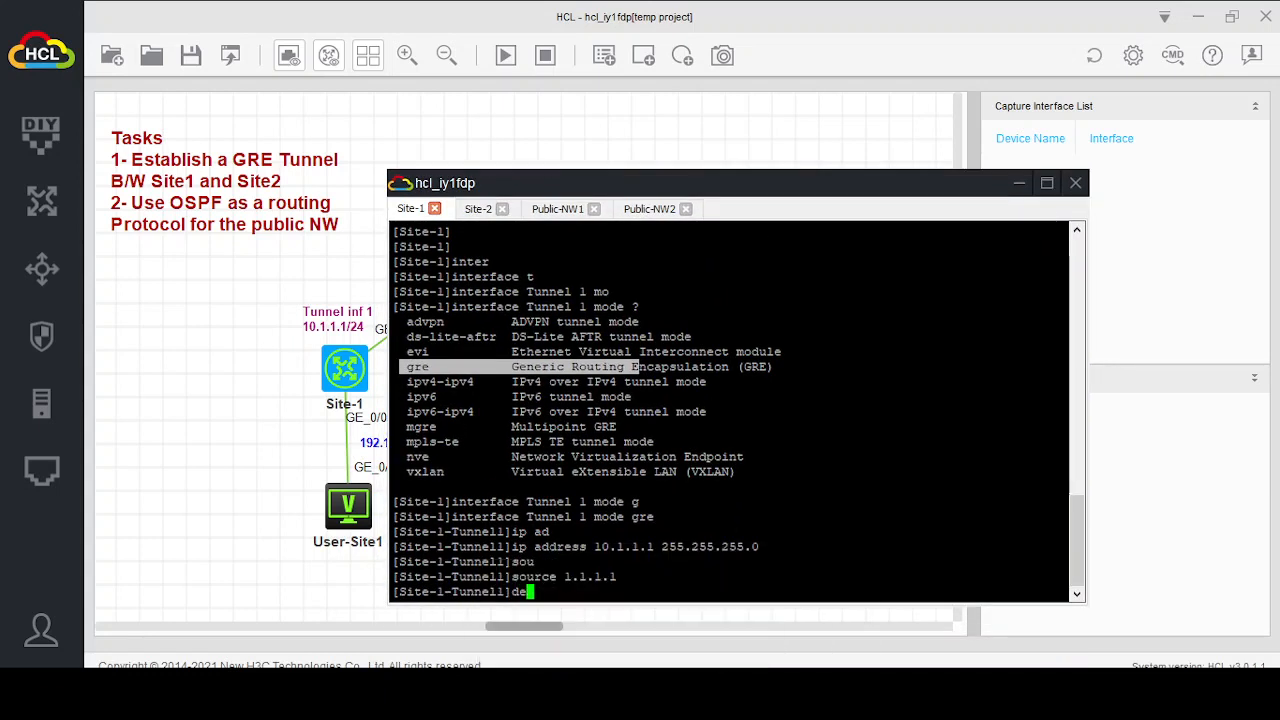
key(Tab)
key(BackSpace)
key(BackSpace)
key(BackSpace)
key(BackSpace)
key(BackSpace)
key(BackSpace)
key(BackSpace)
key(BackSpace)
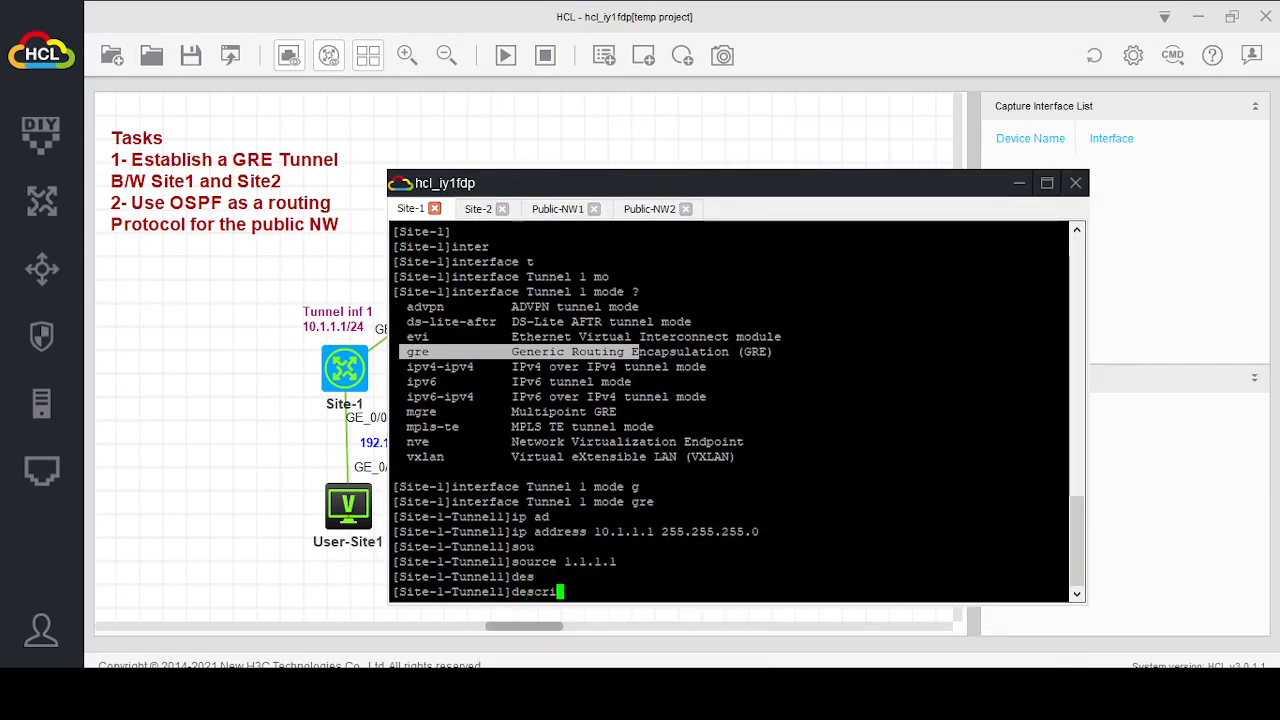
text(t)
key(Tab)
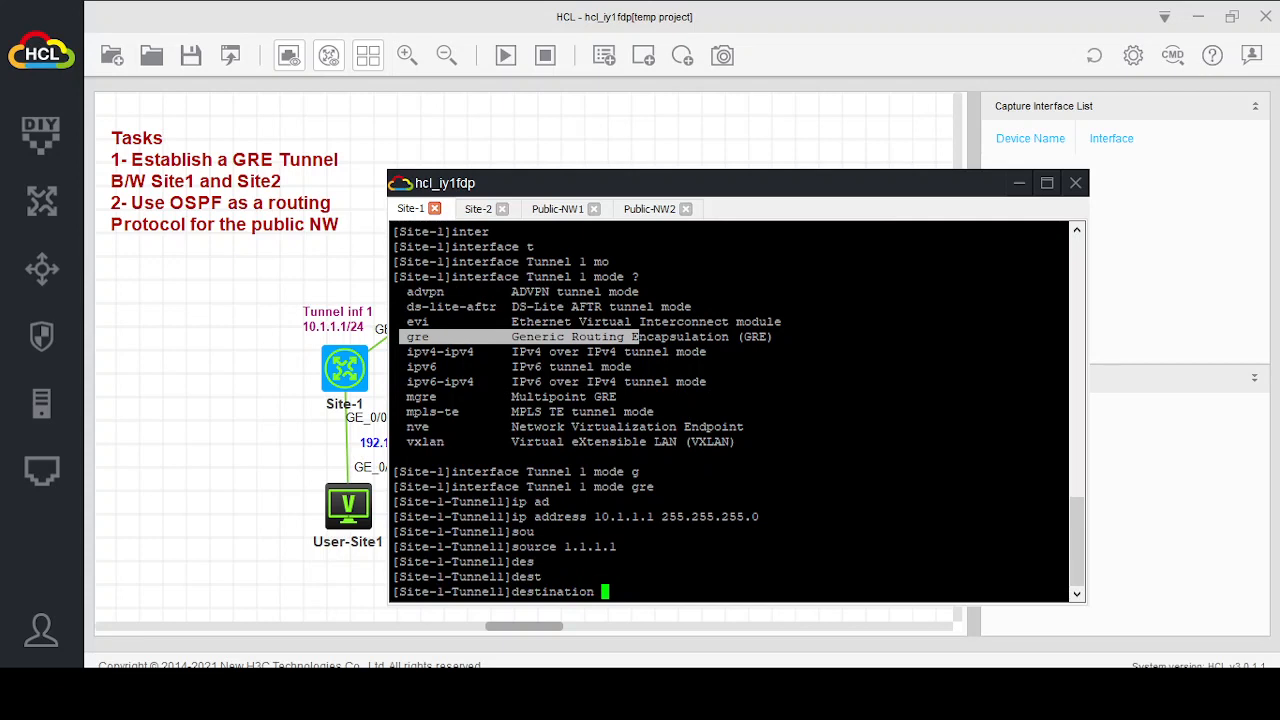
text(2.1.1.1)
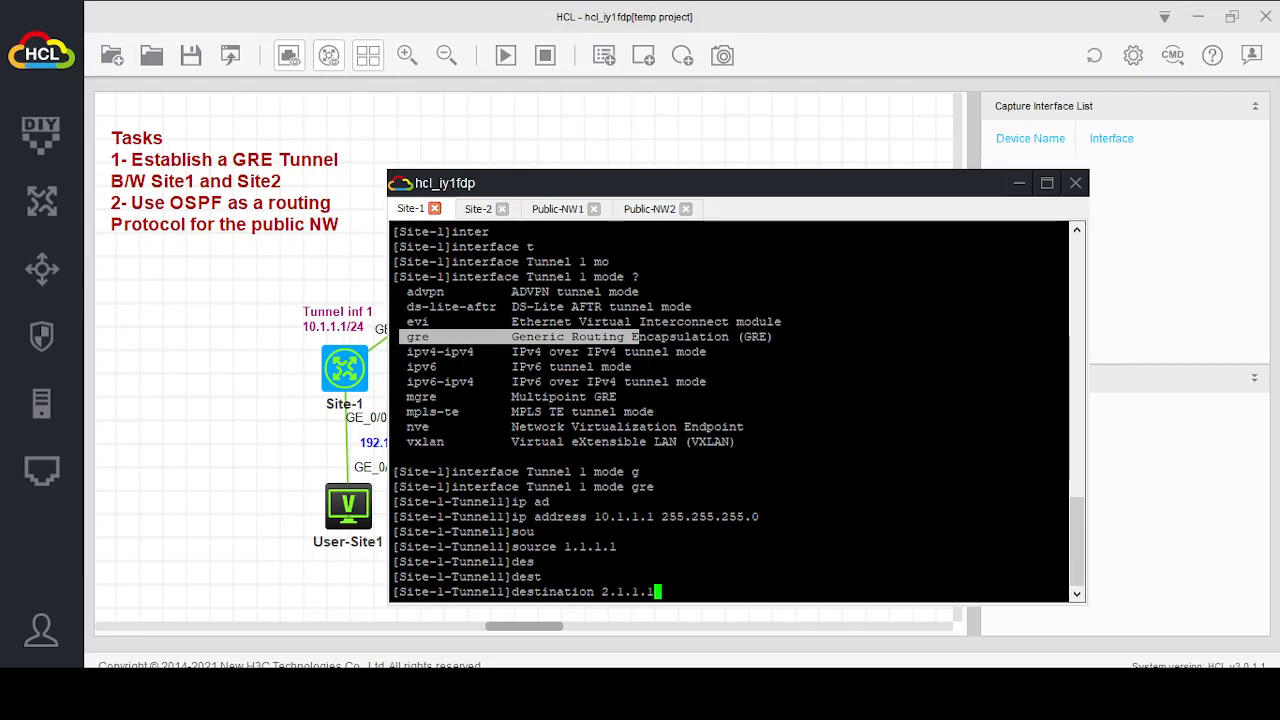
key(Return)
key(Return)
key(Return)
key(Return)
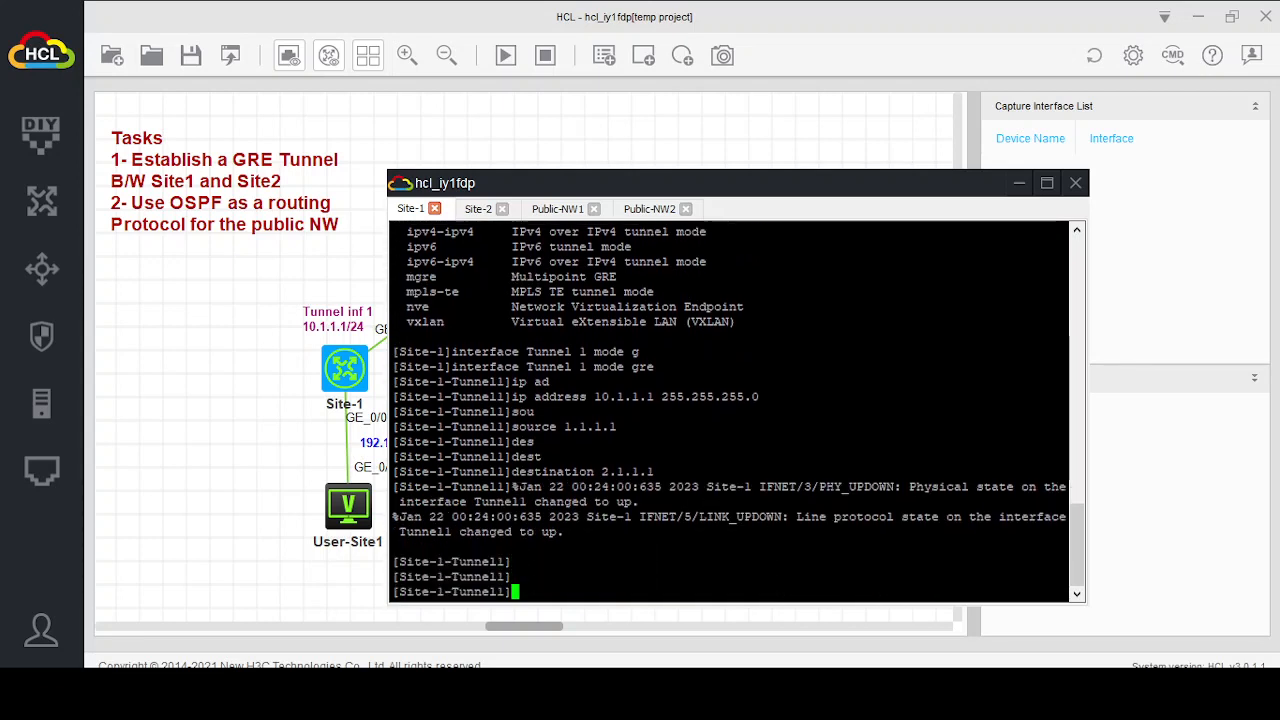
Return Site-1 to system view, save its configuration by overwriting startup.cfg, and minimize the console window.
text(quit)
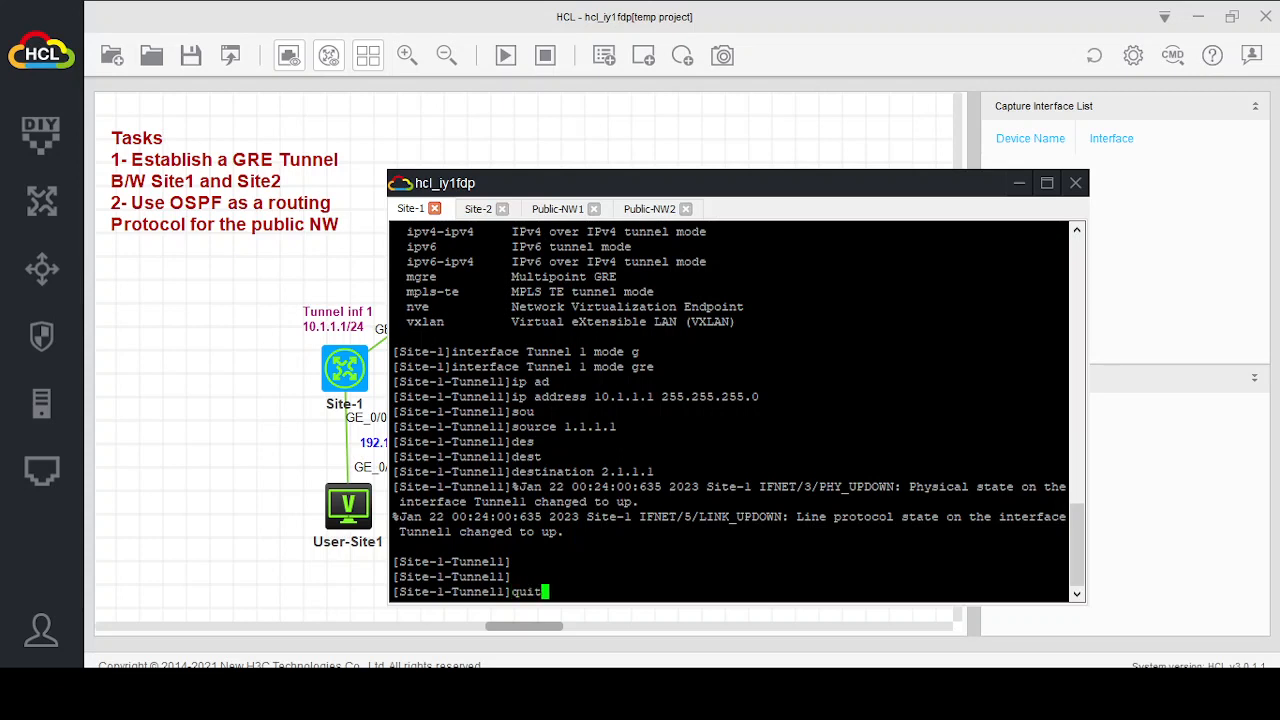
key(Return)
text(save)
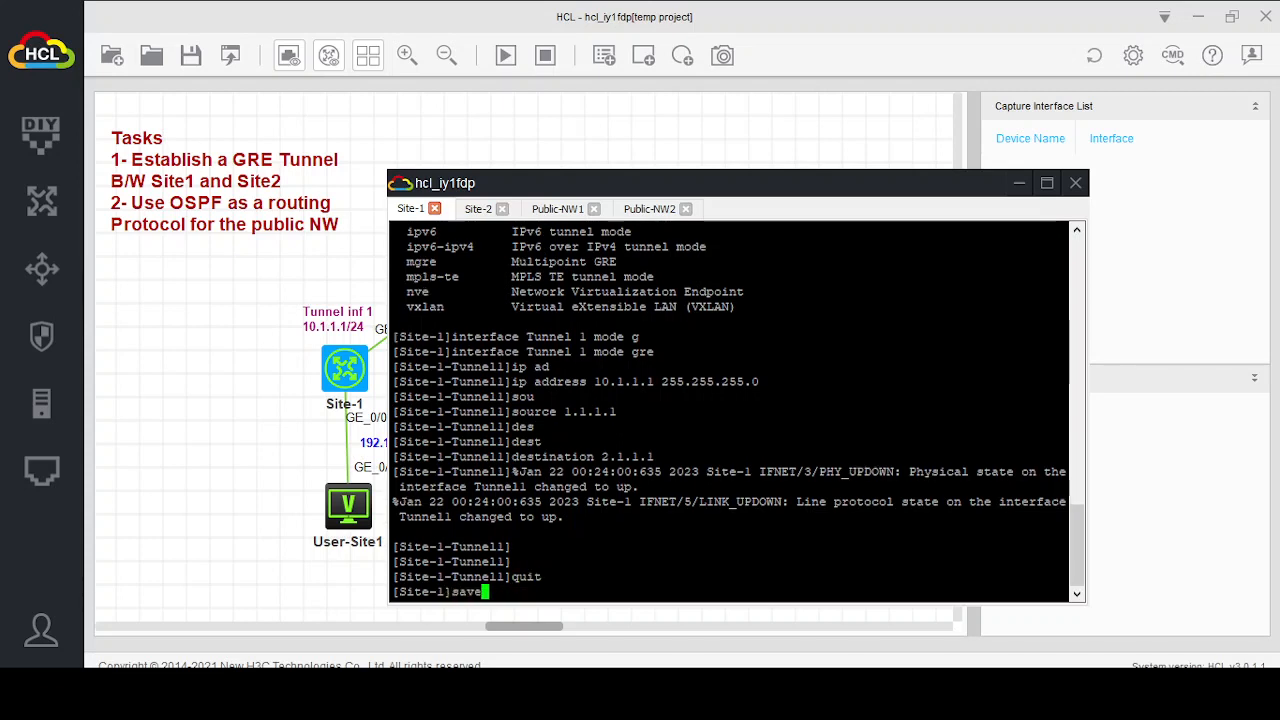
key(Return)
text(y)
key(Return)
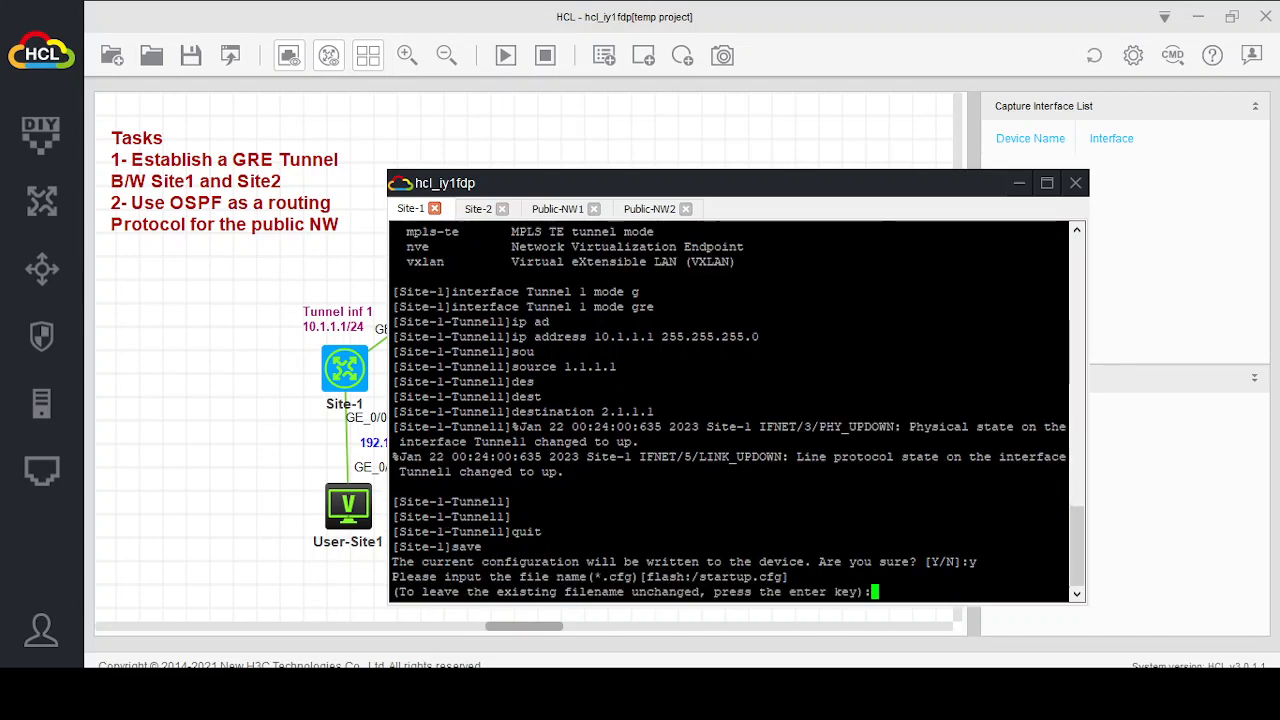
key(Return)
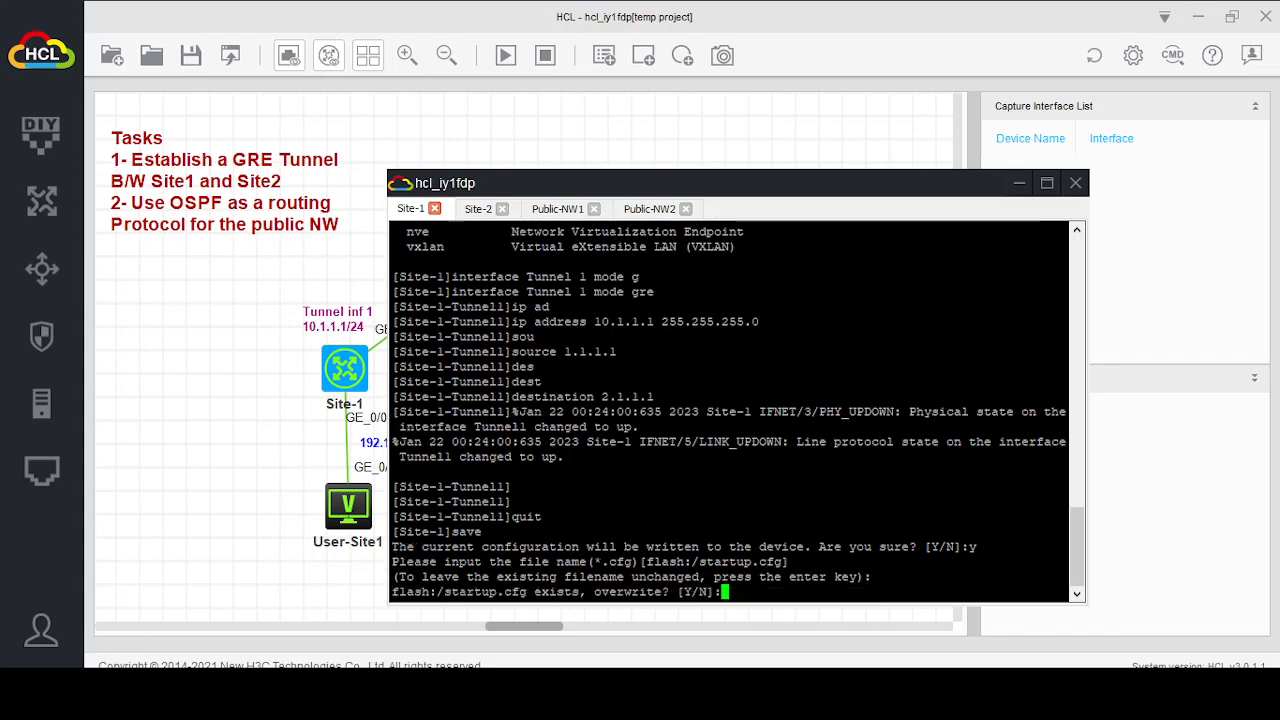
mouse_move(668, 692)
text(y)
key(Return)
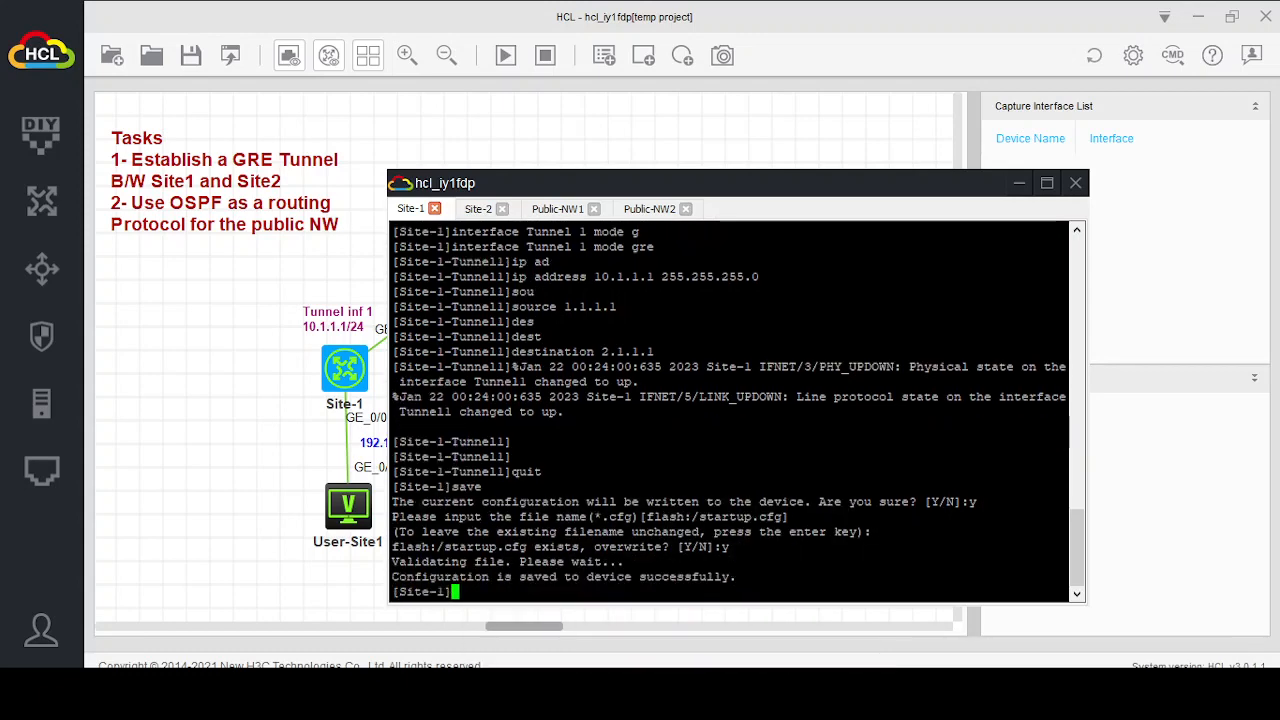
click(1019, 184)
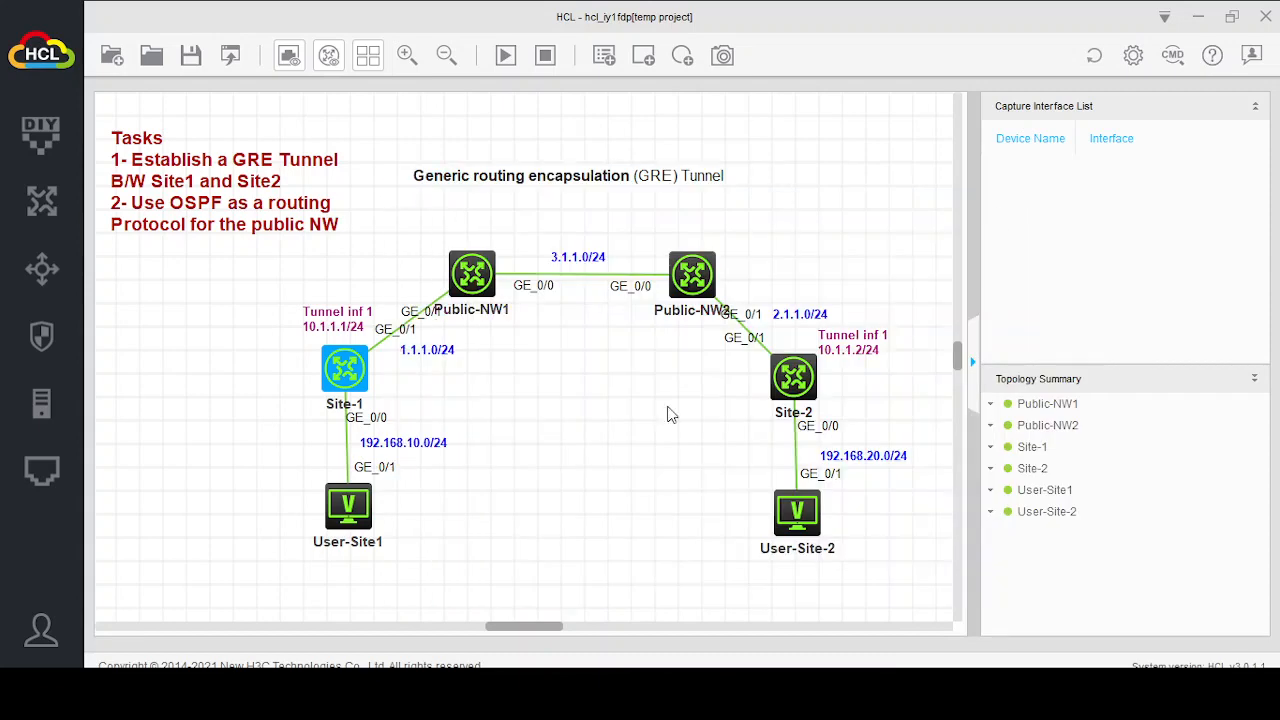
Open the console of the Site-2 router and bring up a fresh system-view prompt.
click(796, 378)
double_click(797, 385)
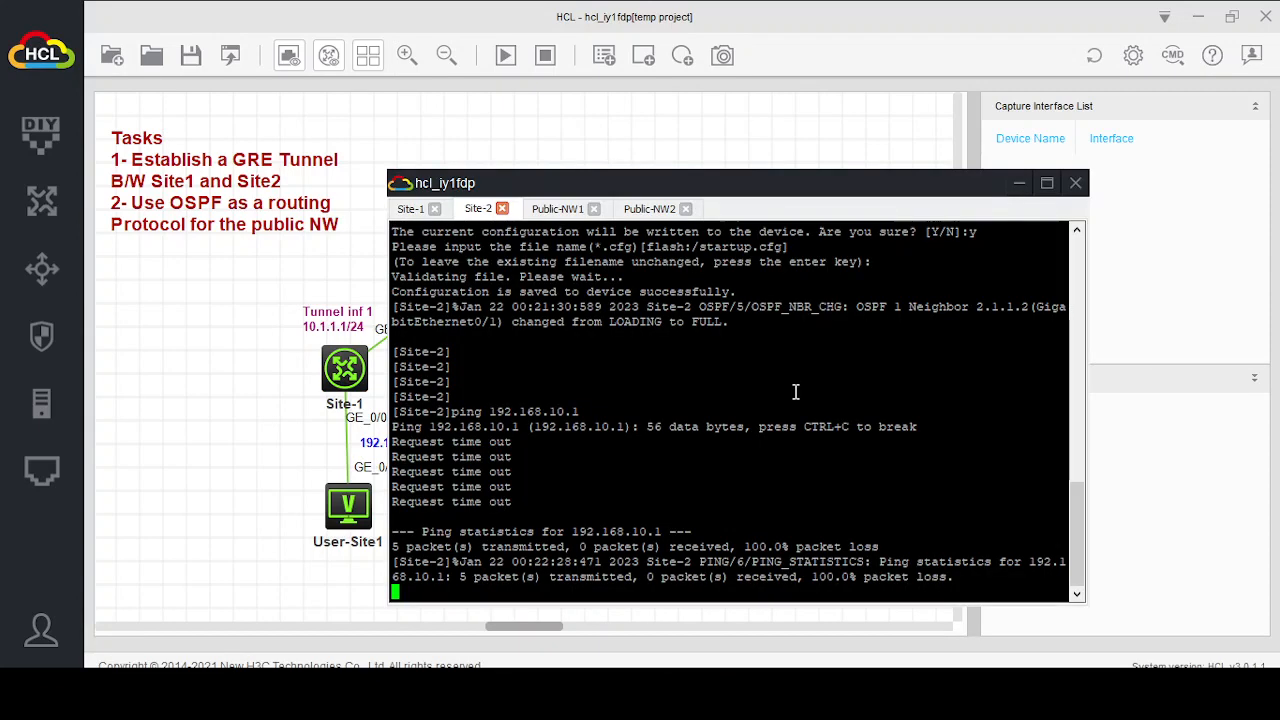
key(Return)
key(Return)
key(Return)
key(Return)
key(Return)
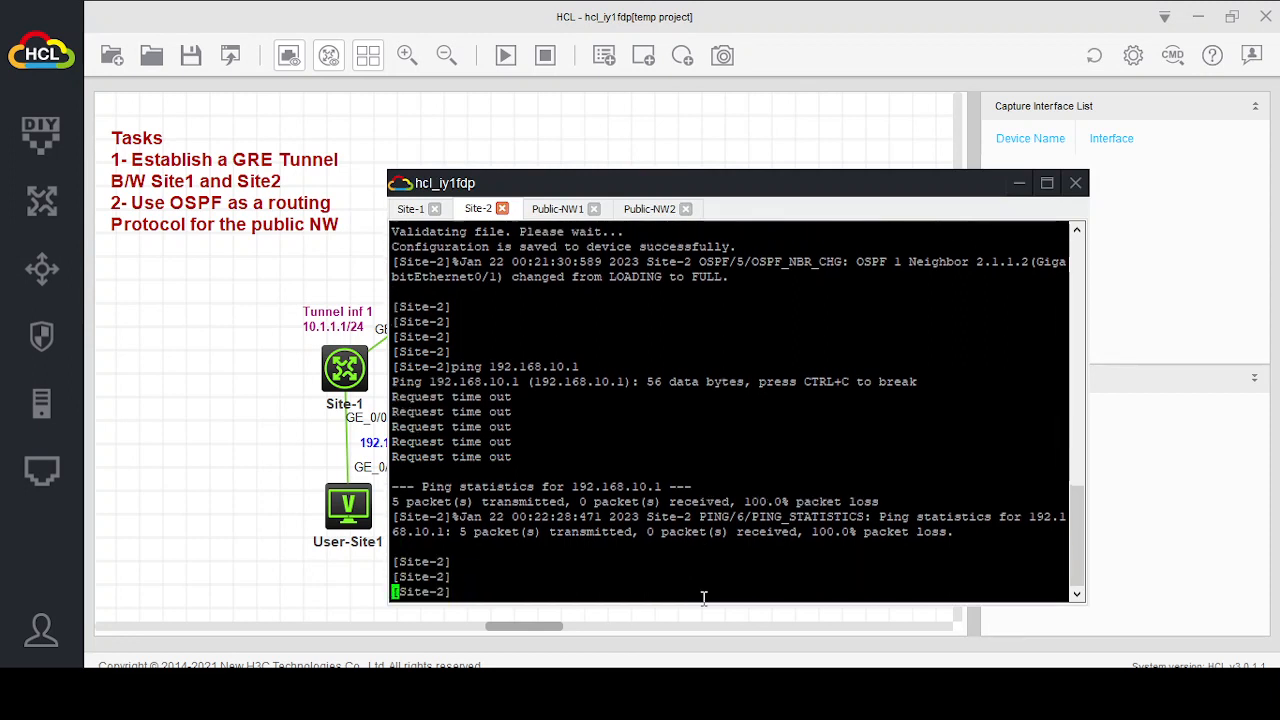
Create tunnel interface 1 in GRE mode on Site-2, checking the available options for the GRE mode.
text(inter)
key(Tab)
text(t)
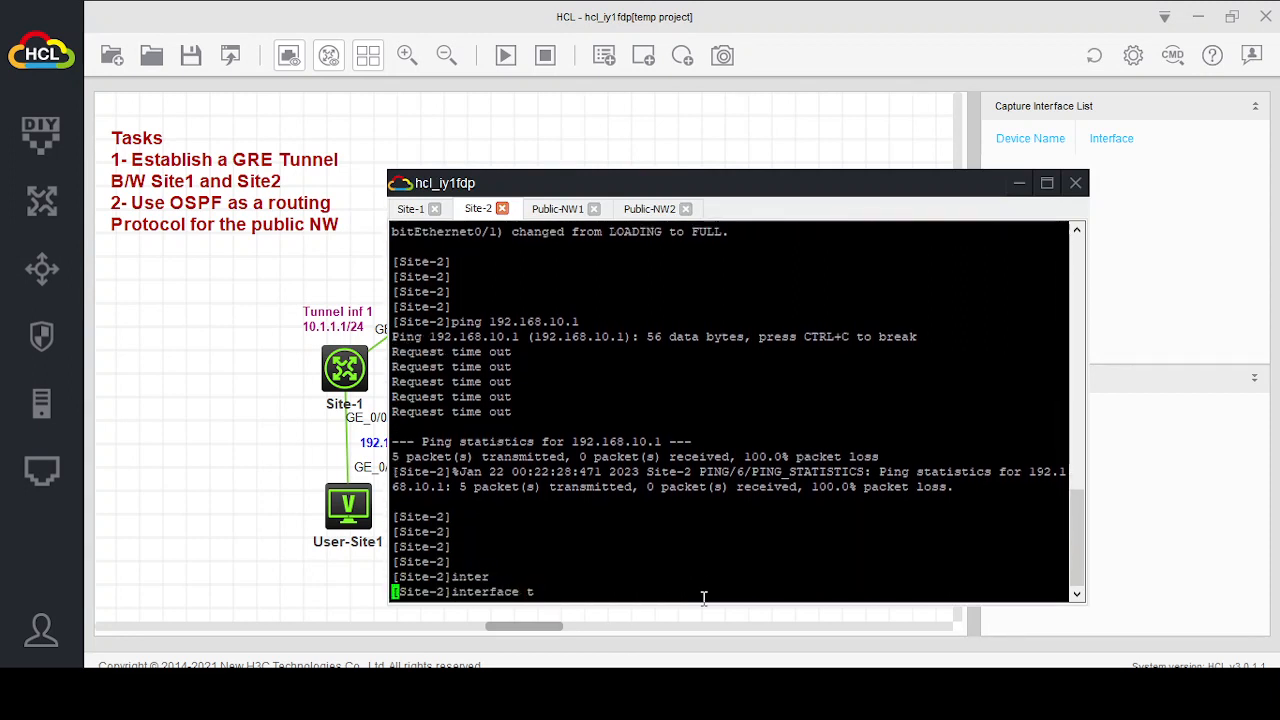
key(Tab)
text(1)
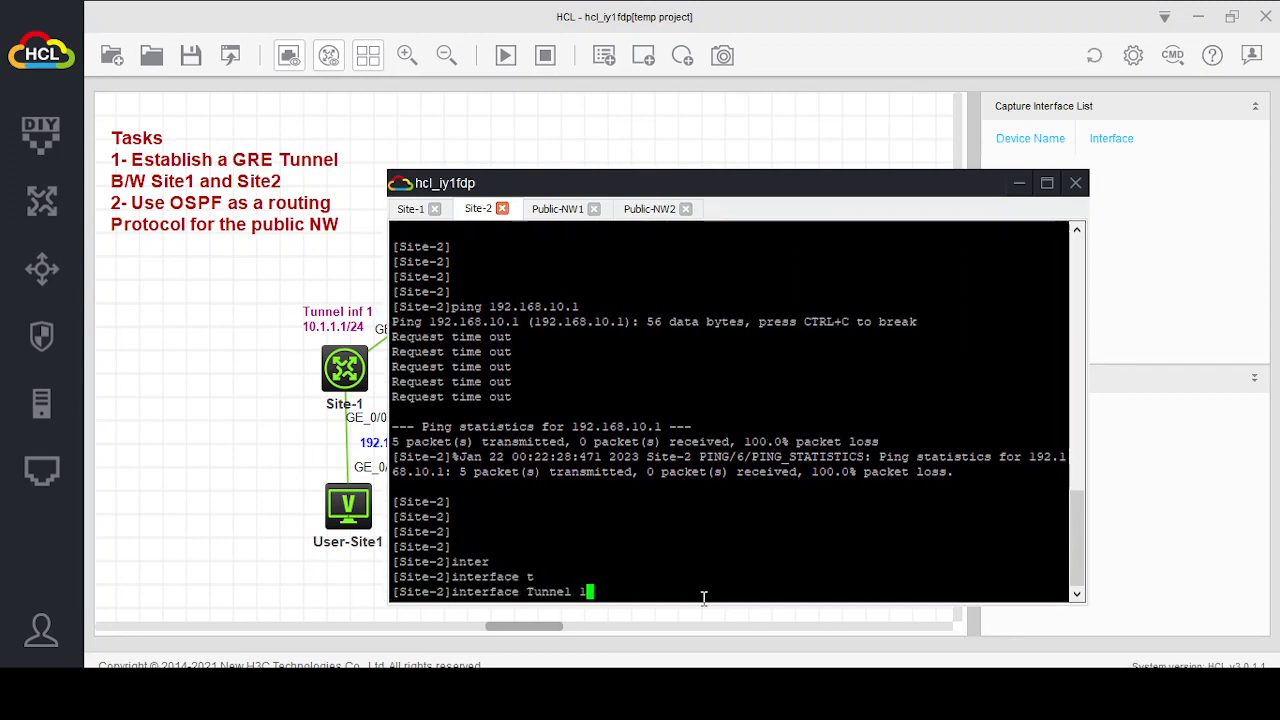
text( m)
key(Tab)
text(g)
key(Tab)
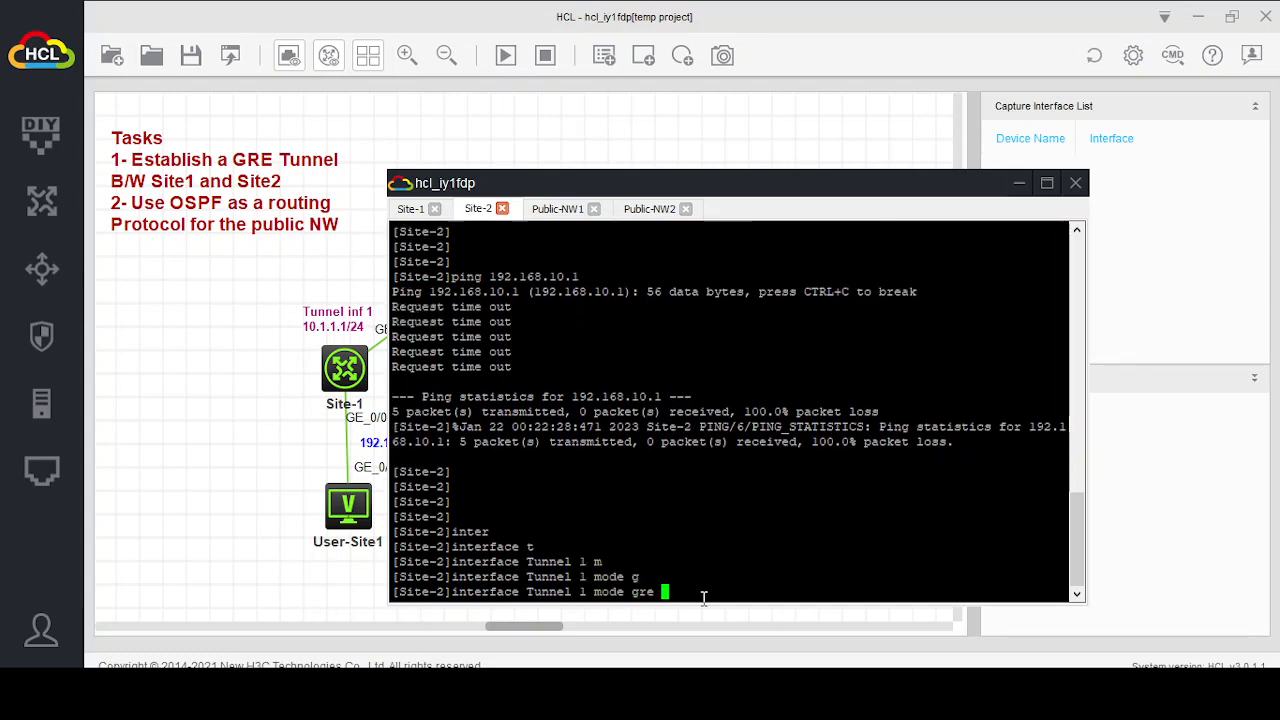
text(?)
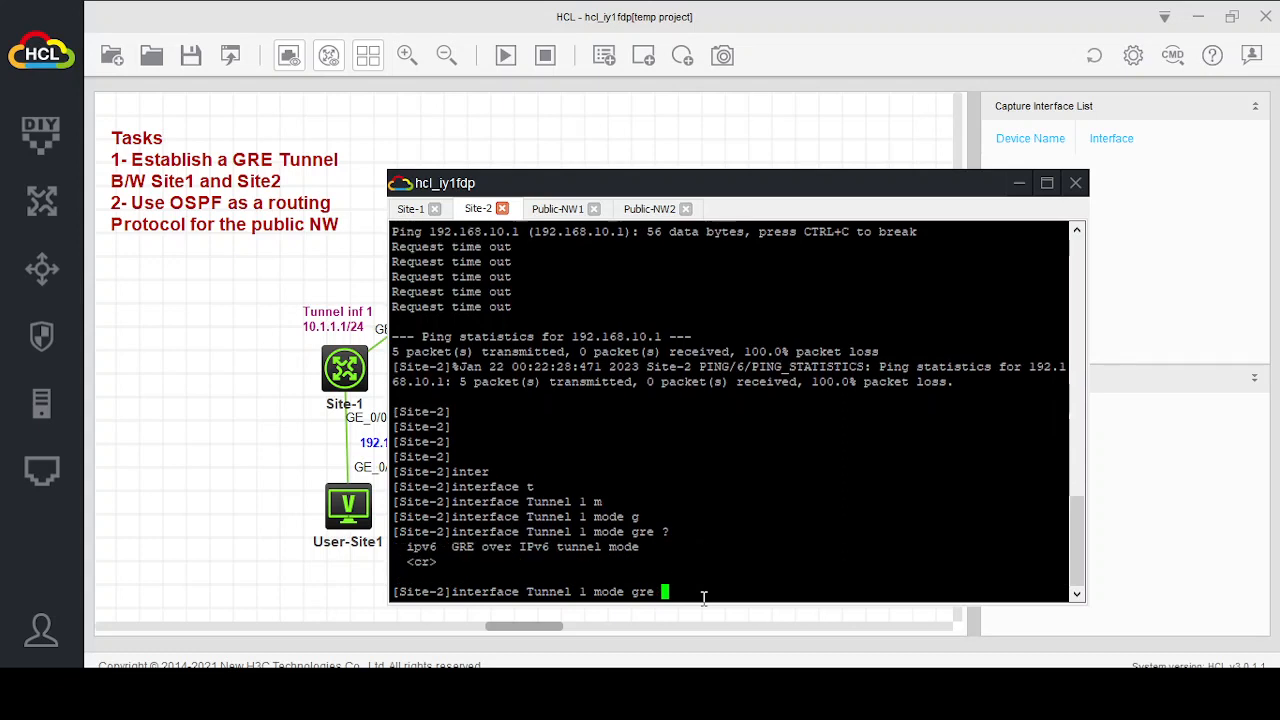
key(Return)
key(Return)
key(Return)
Assign IP address 10.1.1.2 with mask 255.255.255.0 to Site-2's tunnel interface 1.
text(ip ad)
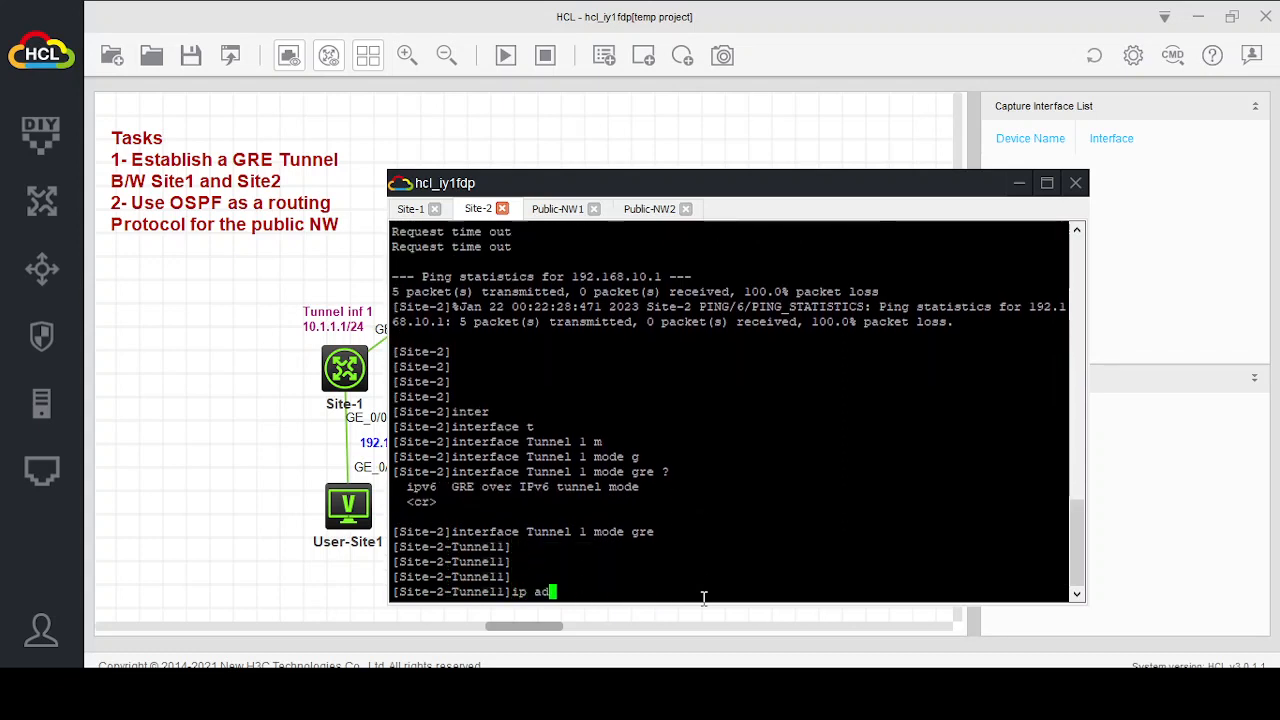
key(Tab)
text(10)
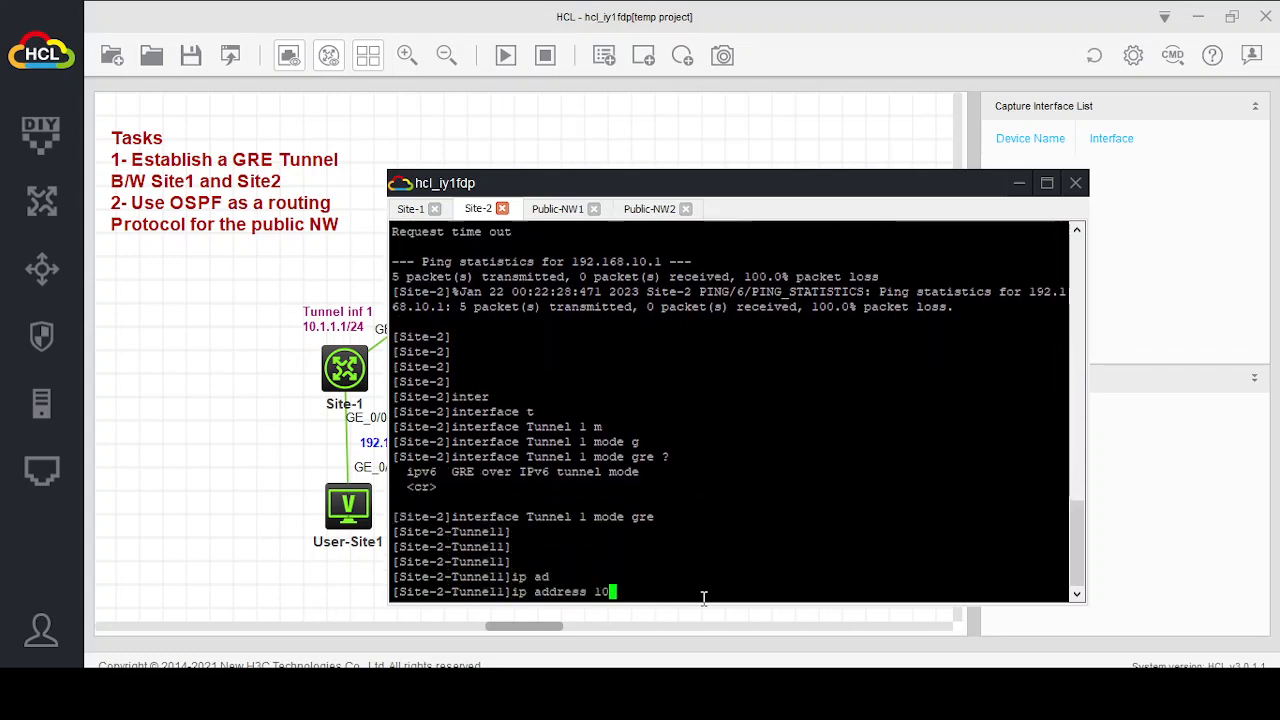
text(.1.1.2)
drag(751, 180, 703, 190)
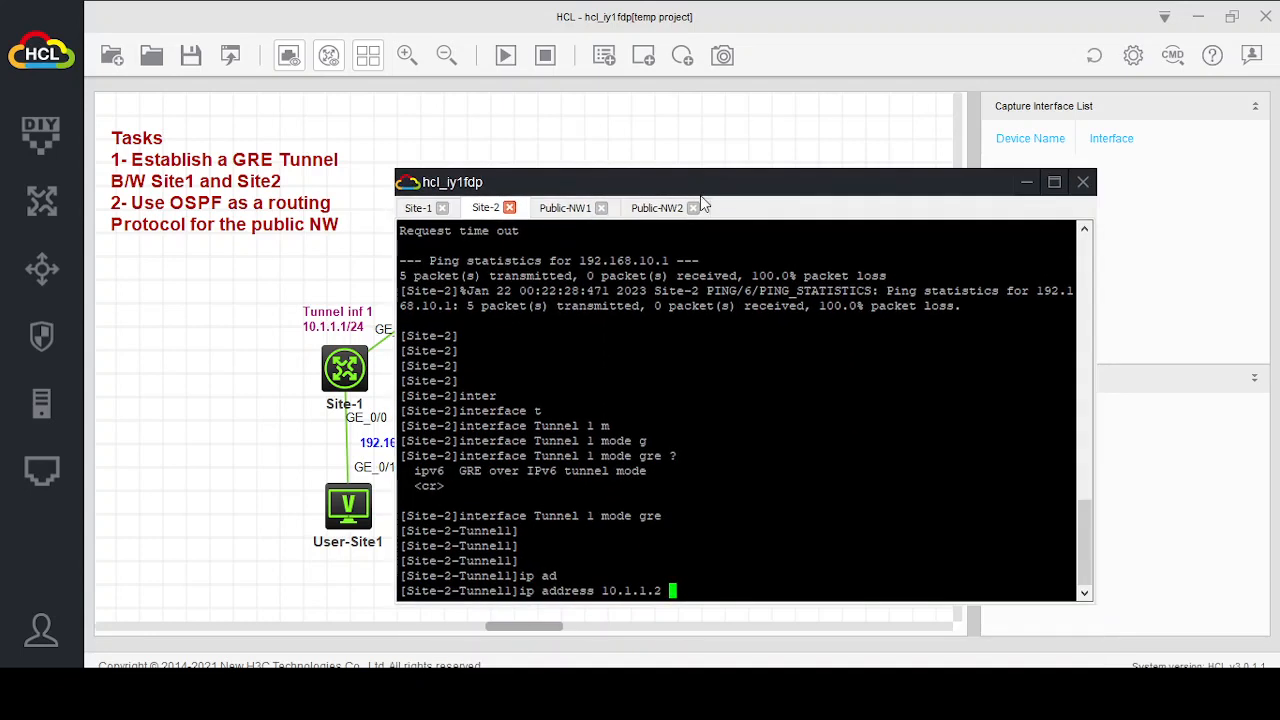
text(255.255.2)
text(55.255.0)
key(Return)
key(Return)
key(Return)
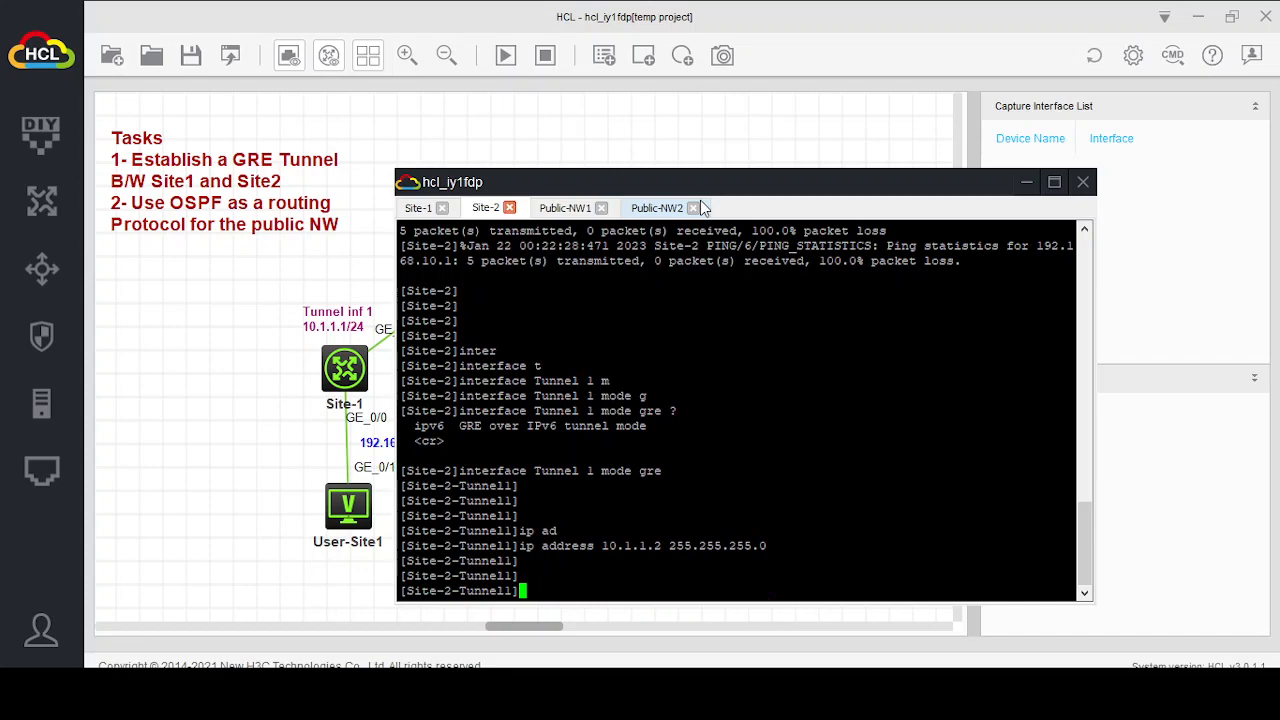
Check the public-side addressing in the topology and set the source address of Site-2's tunnel interface 1 to 2.1.1.1.
text(sou)
key(Tab)
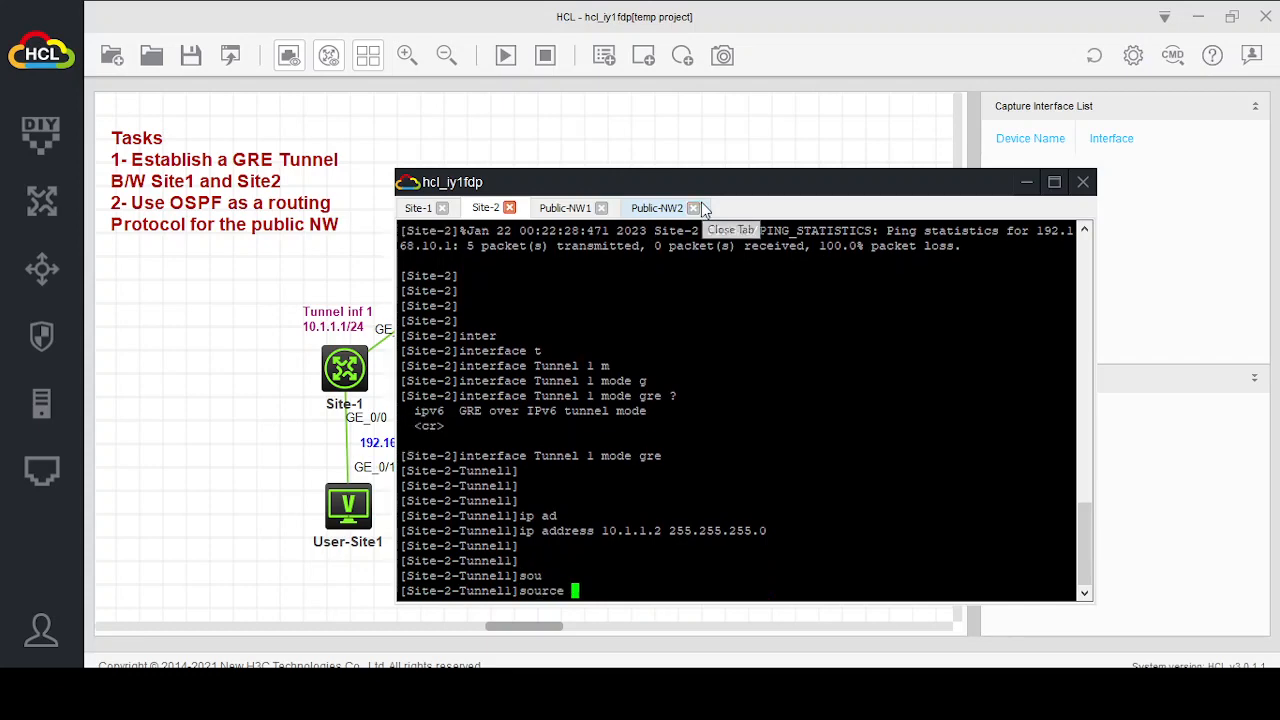
drag(770, 186, 795, 407)
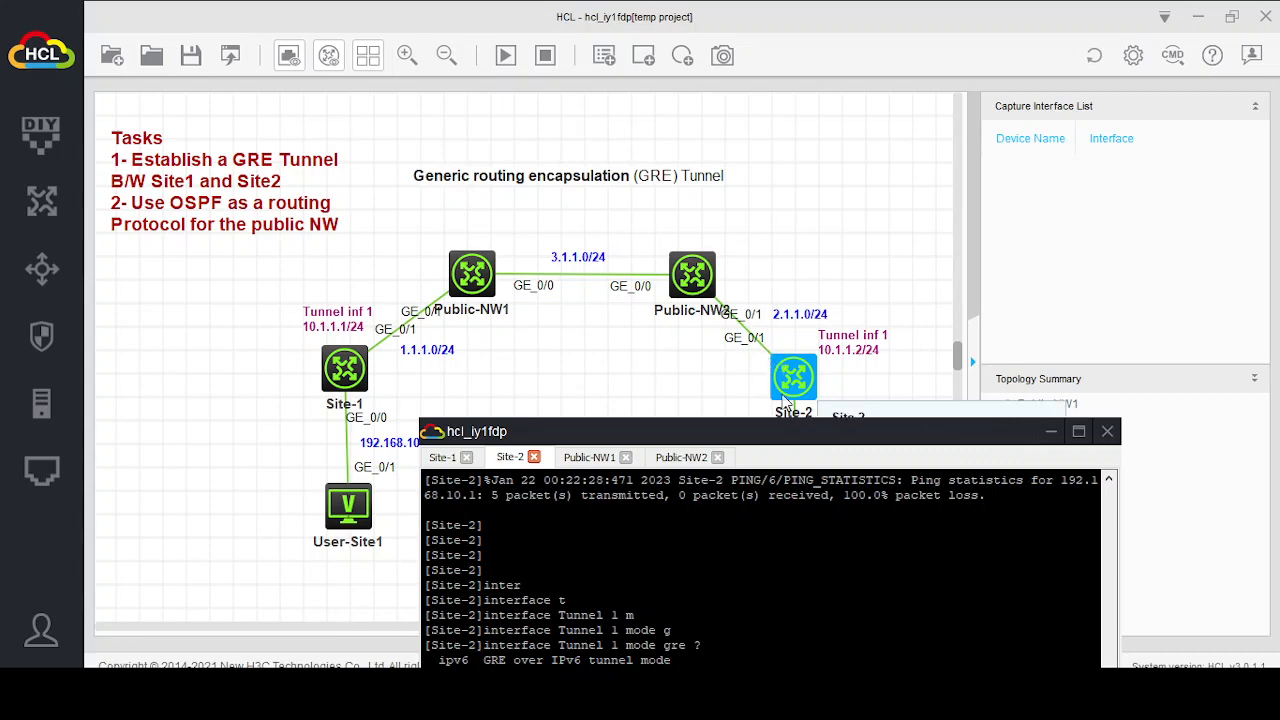
drag(774, 442, 770, 170)
text(2.1.1.1)
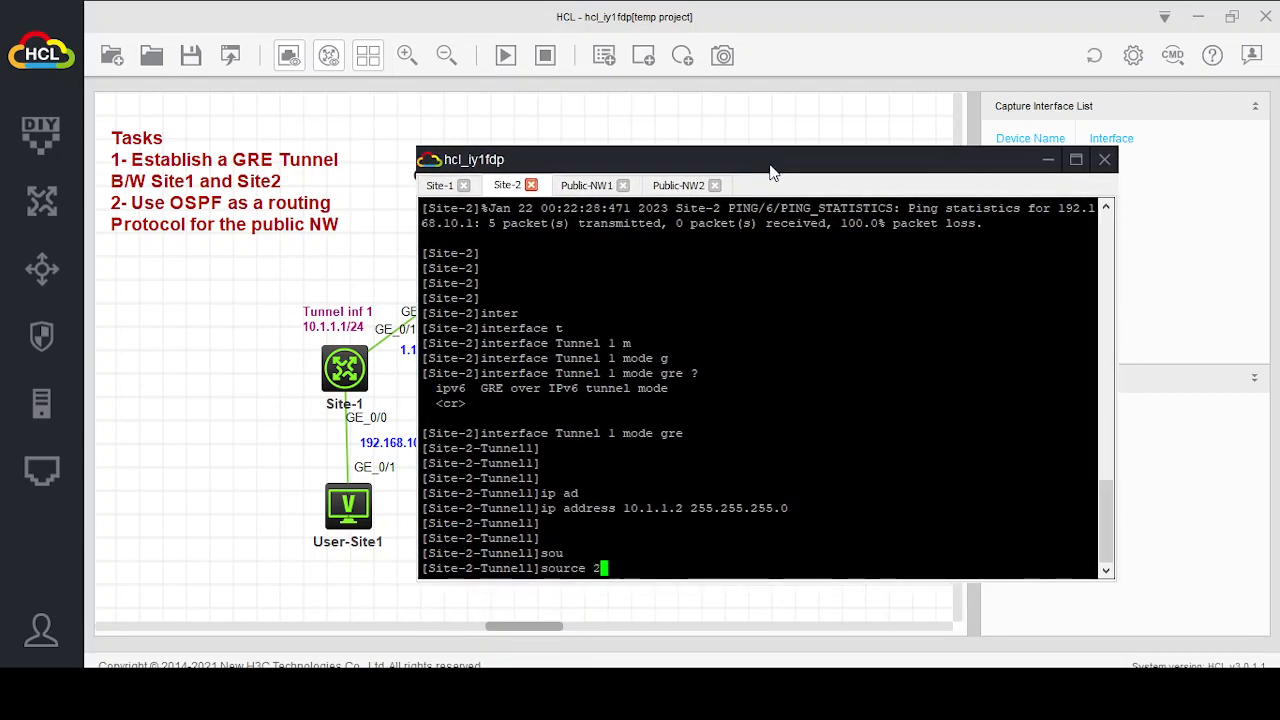
key(Return)
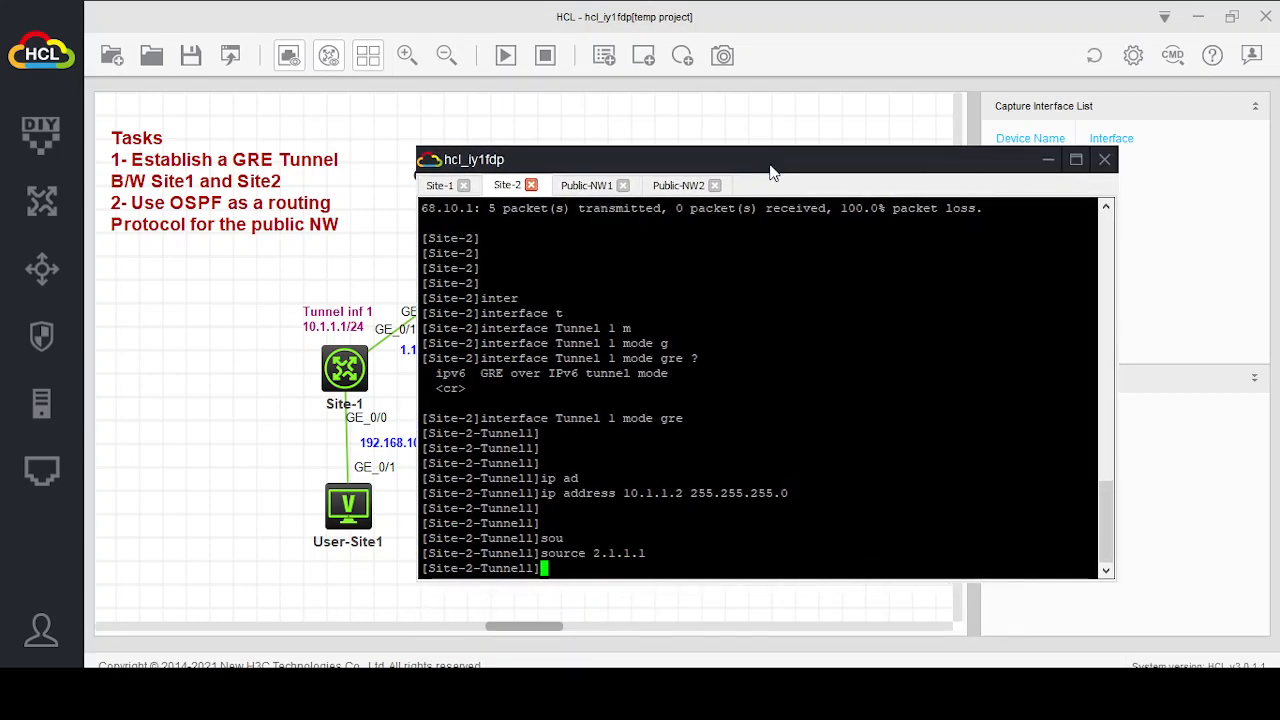
Set the destination address of Site-2's tunnel interface 1 to 1.1.1.1 and return to system view.
text(des)
key(Tab)
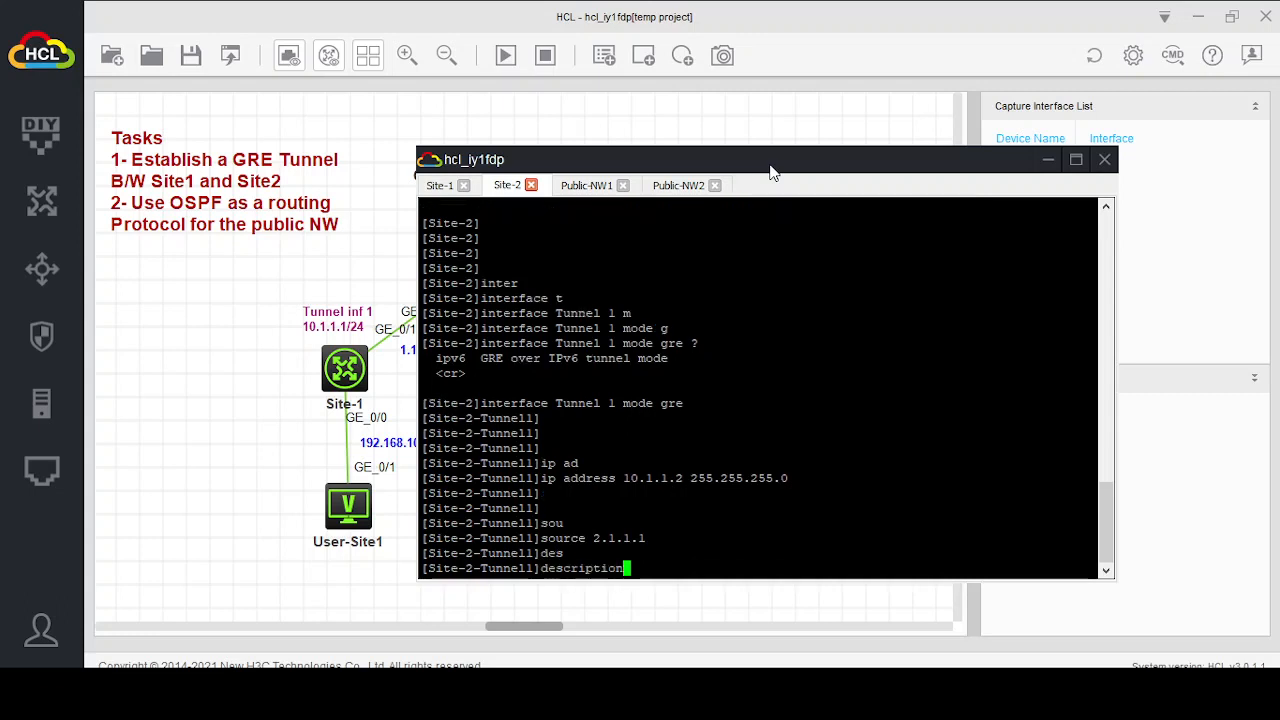
key(BackSpace)
key(BackSpace)
key(BackSpace)
key(BackSpace)
key(BackSpace)
key(BackSpace)
key(BackSpace)
key(BackSpace)
text(t)
key(Tab)
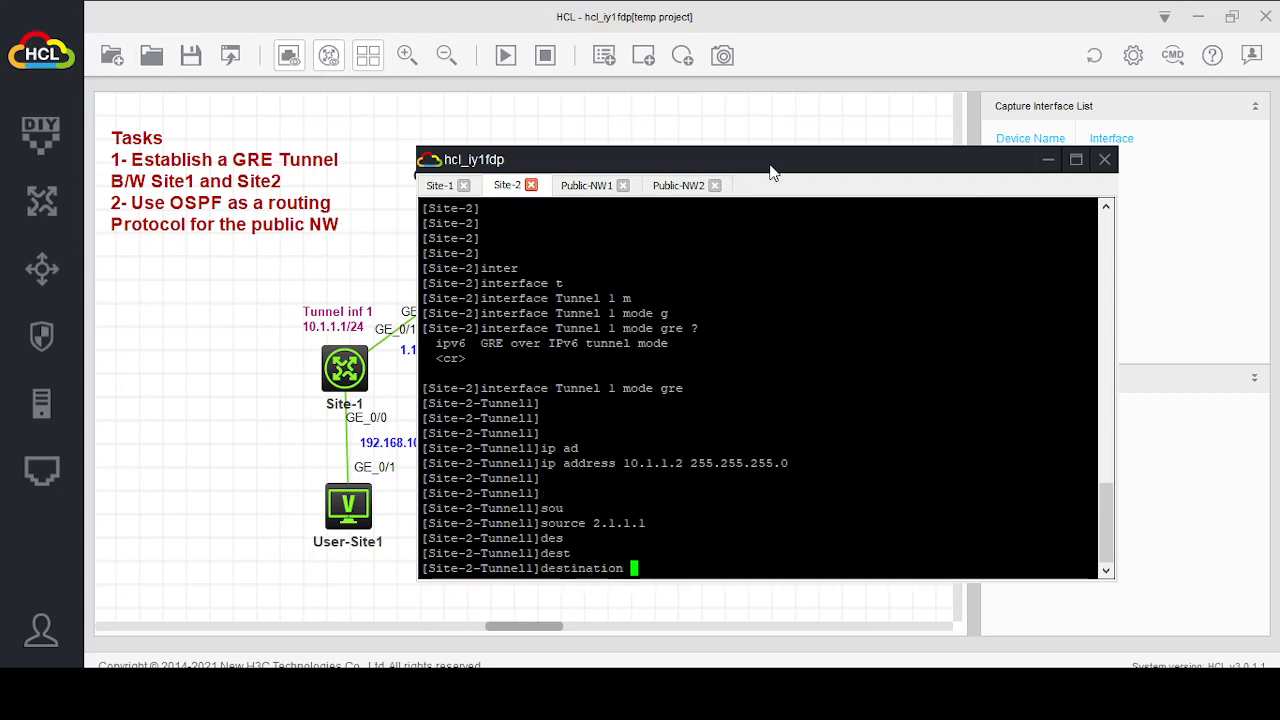
text(1.1.1.1)
key(Return)
key(Return)
key(Return)
key(Return)
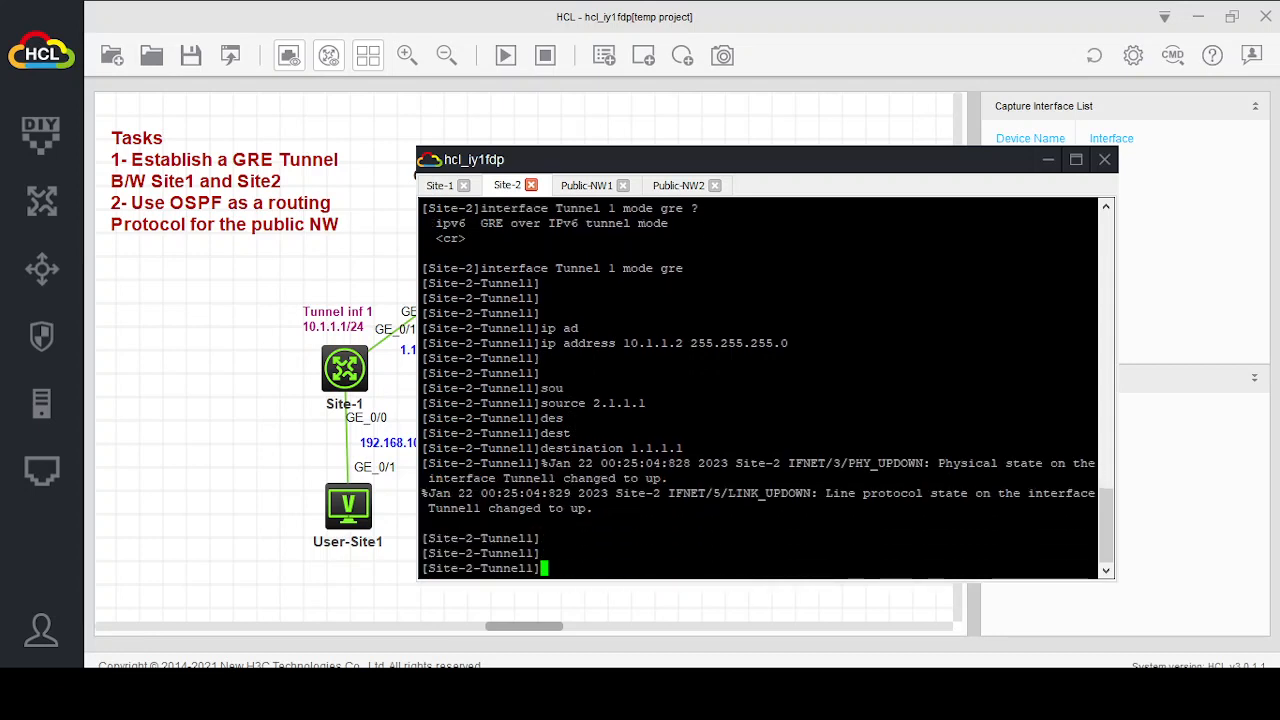
text(quit)
key(Return)
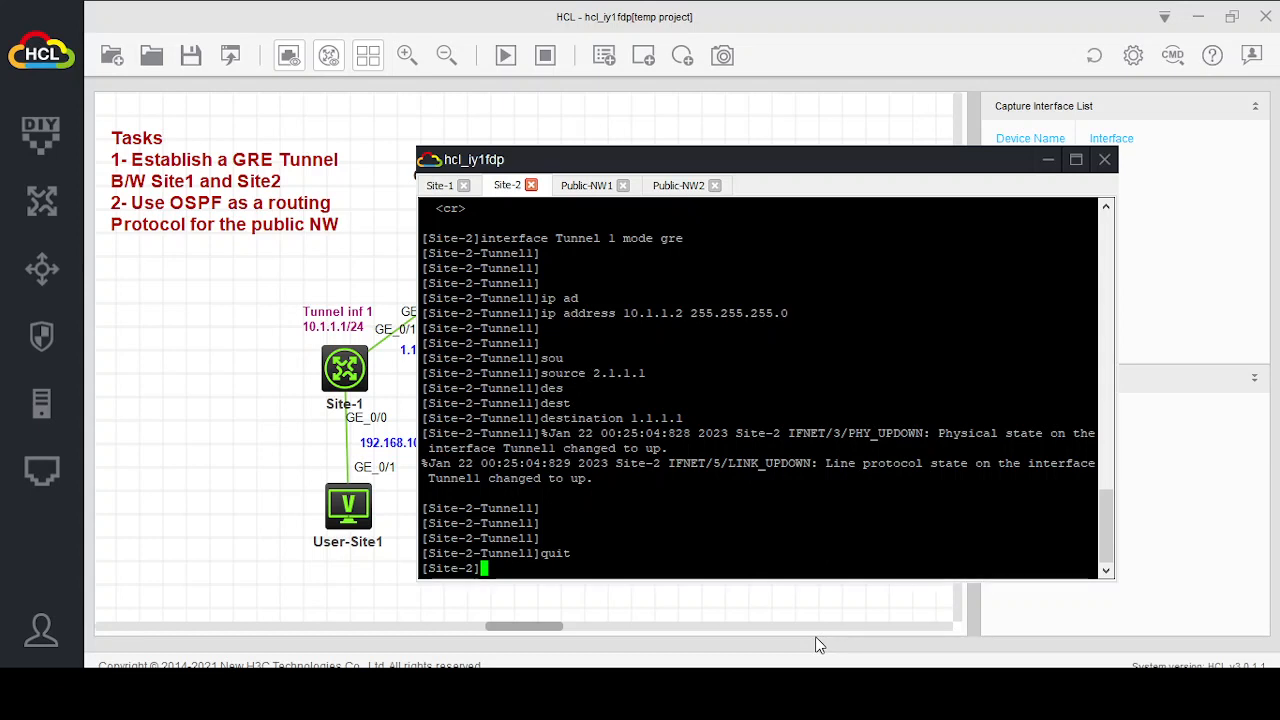
Display the brief IP interface list on Site-2 to check the state of its tunnel interface.
text(dis)
key(Tab)
text(ip inter)
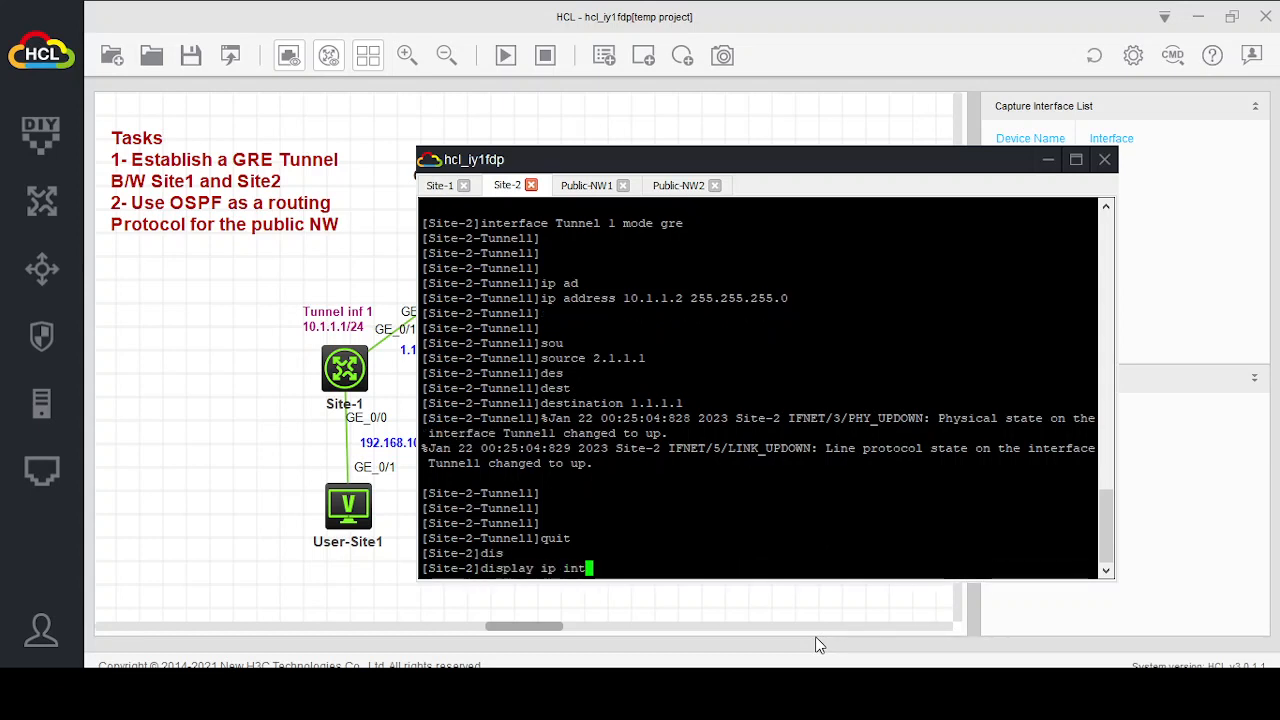
key(Tab)
text(br)
key(Tab)
key(Return)
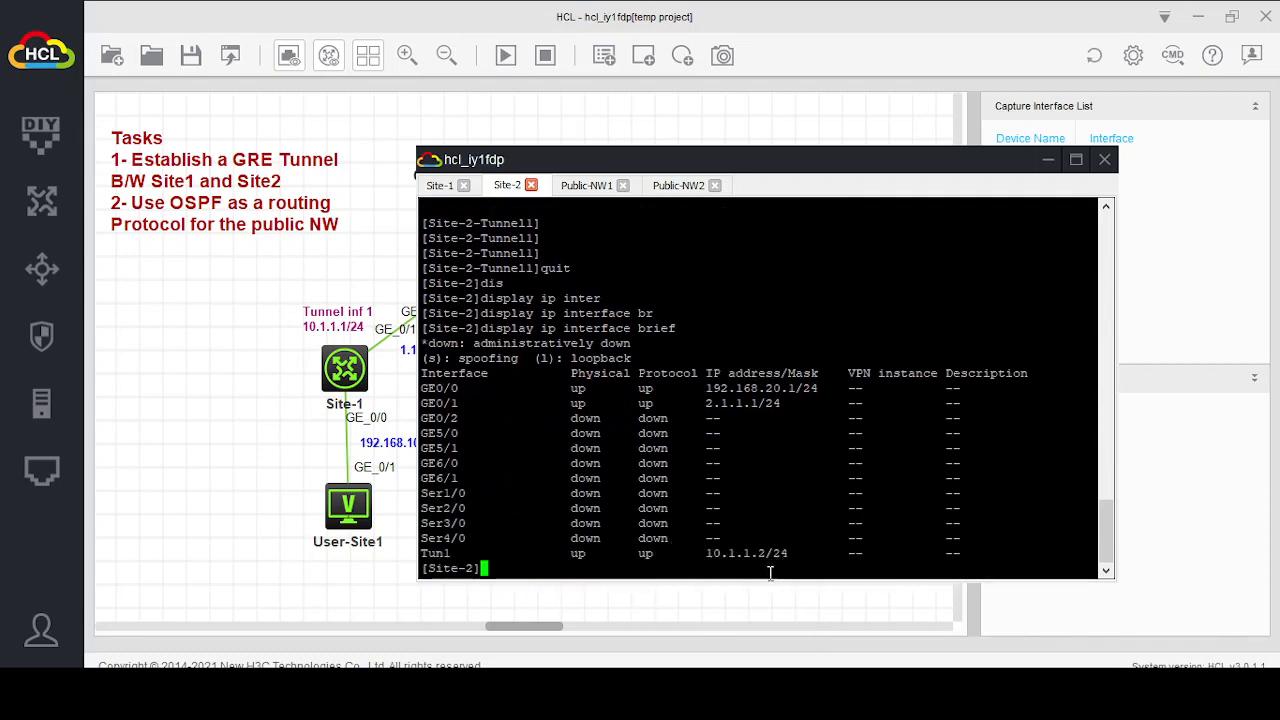
Display the brief IP interface list on Site-1 to check its tunnel interface, and minimize the console window.
click(440, 185)
key(Return)
key(Return)
key(Return)
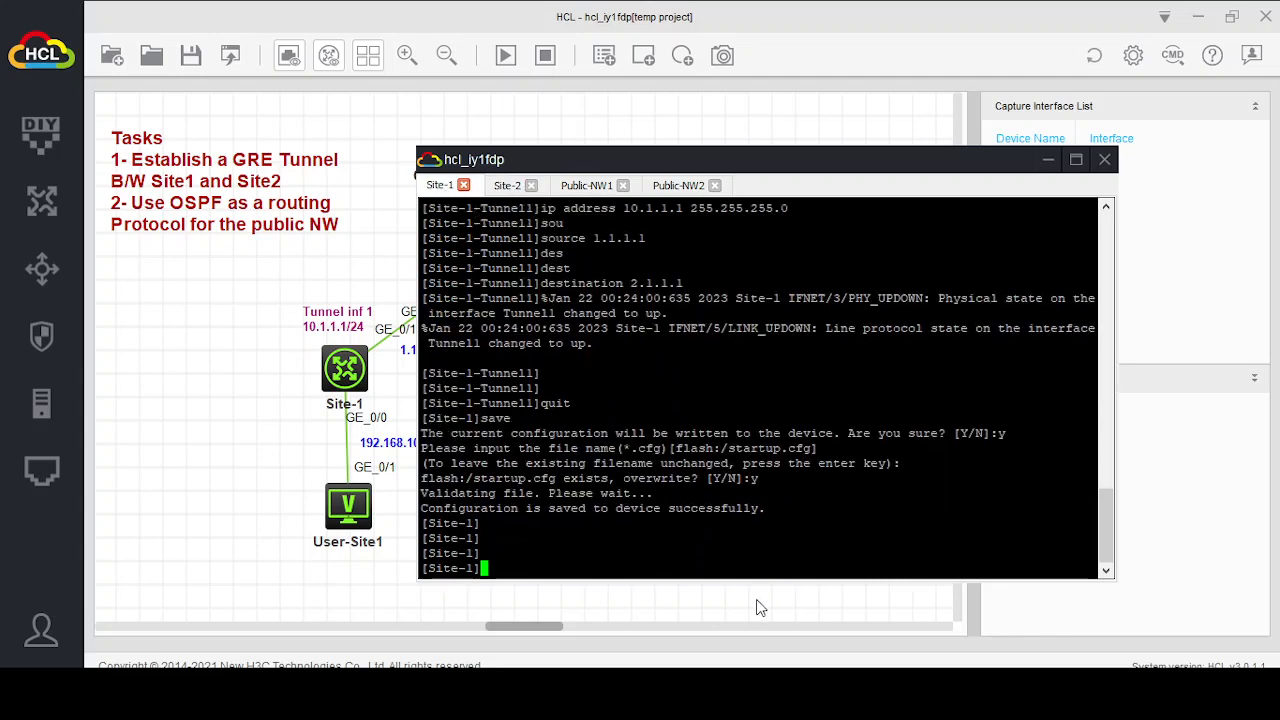
text(dis)
key(Tab)
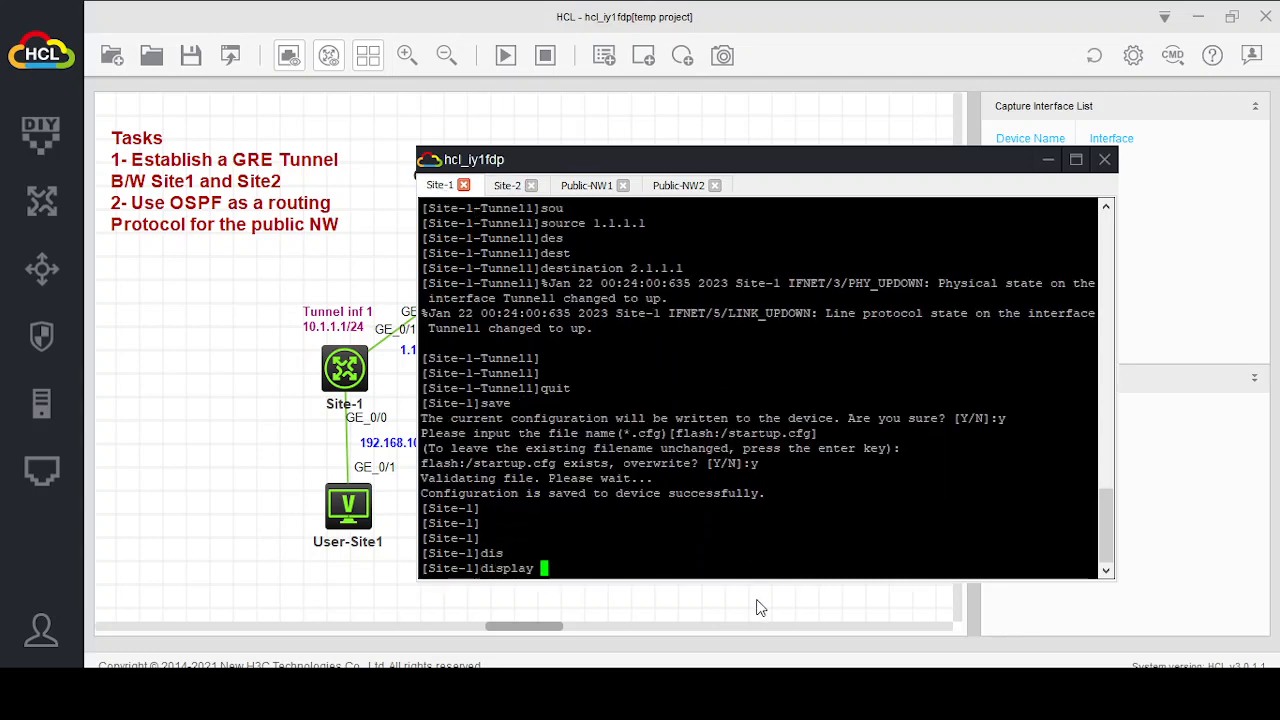
text(ip inter)
key(Tab)
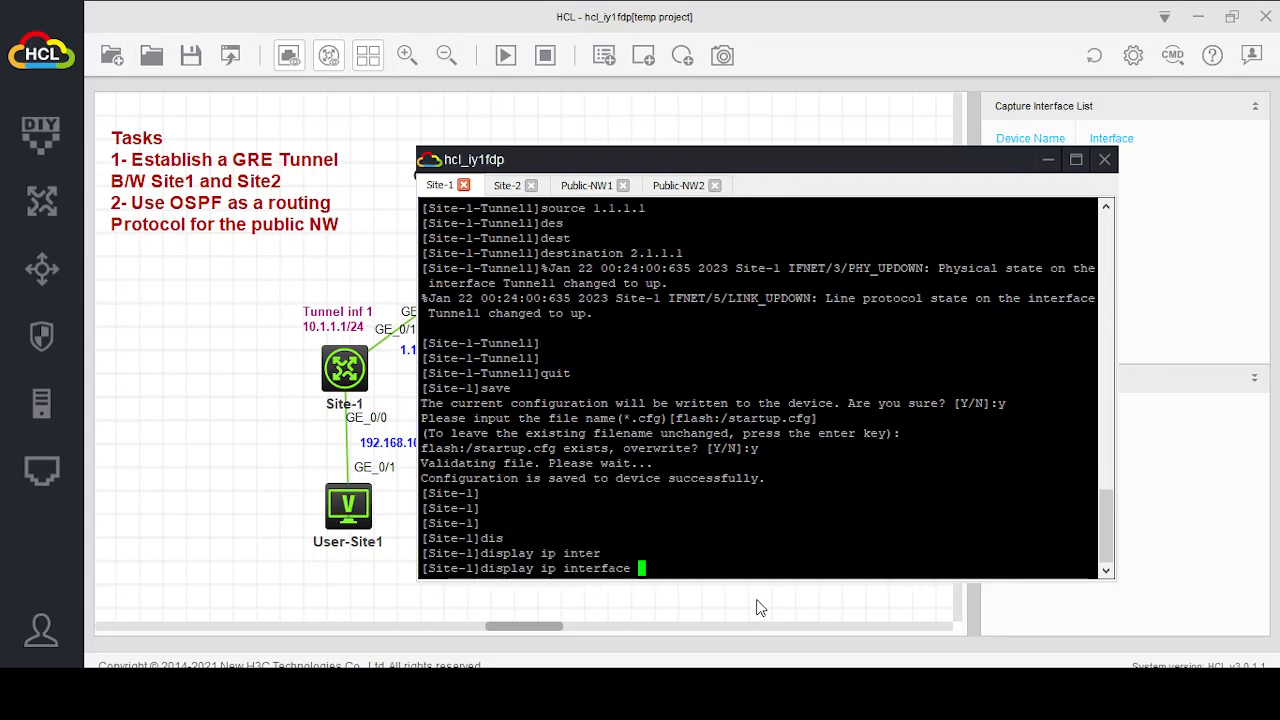
text(br)
key(Tab)
key(Return)
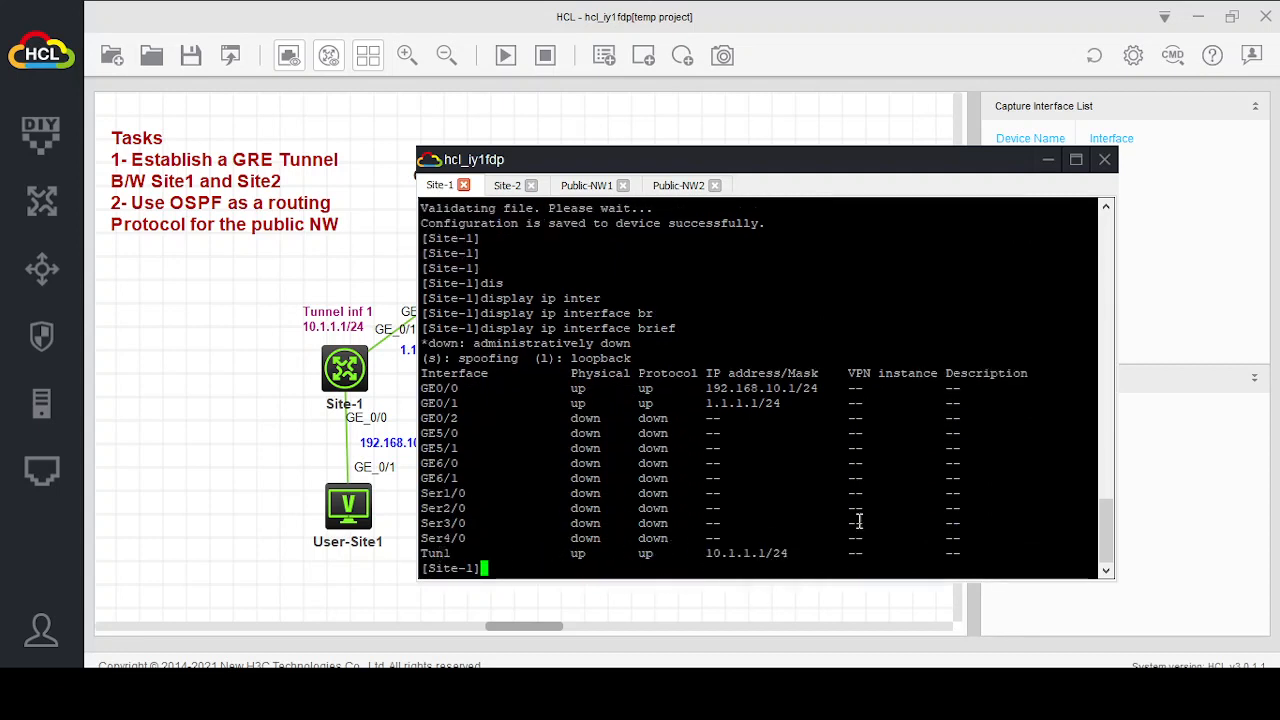
click(1048, 160)
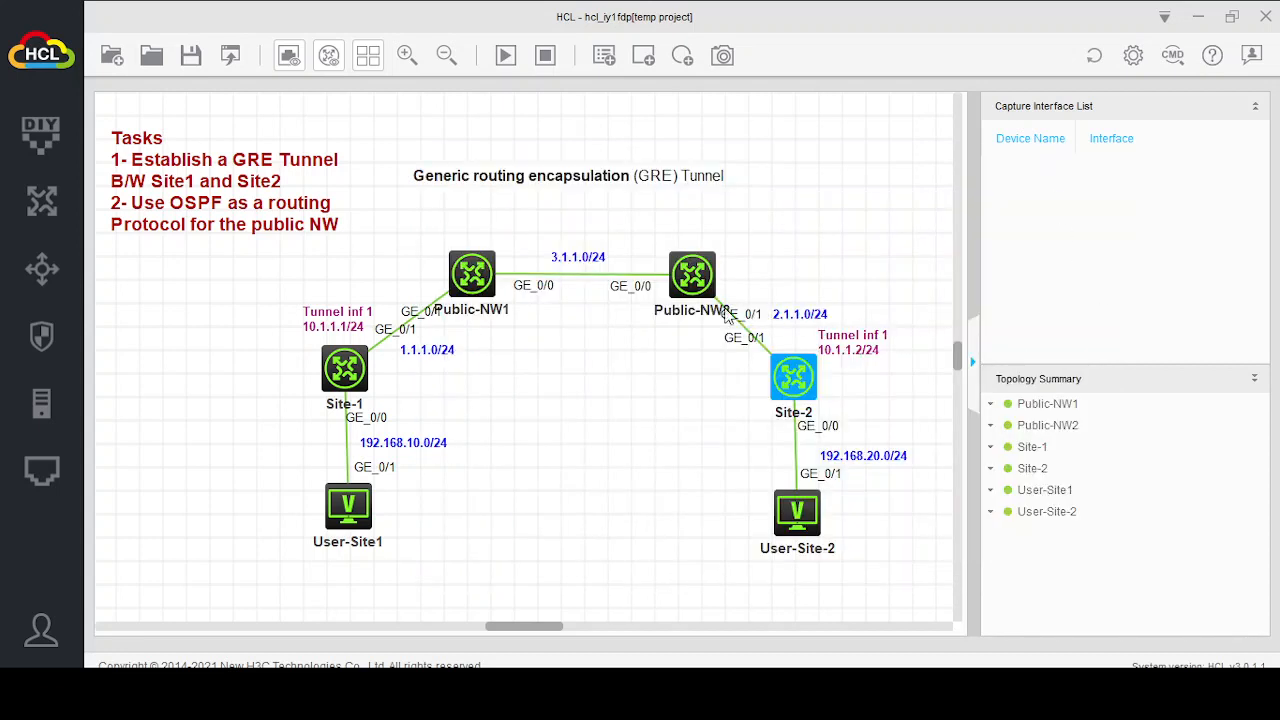
Start a packet capture on Public-NW1's GE_0/0 interface on the link to Public-NW2, accepting the interface flap.
click(502, 274)
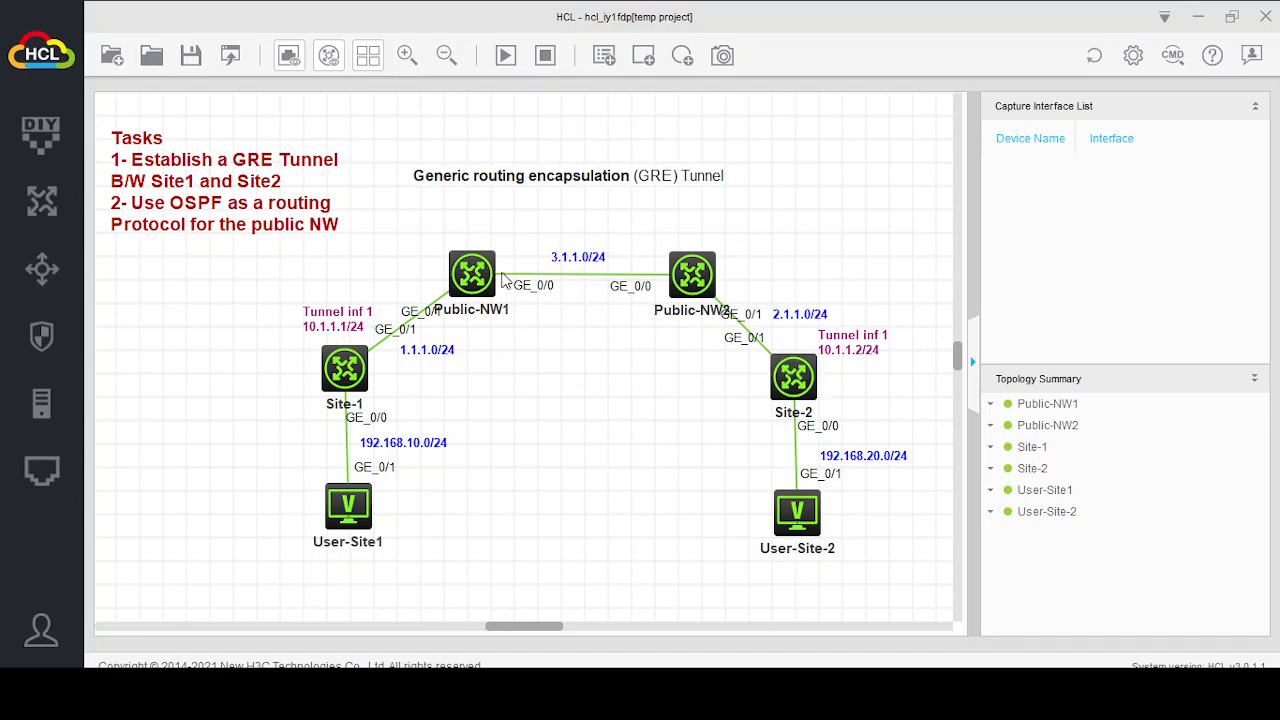
right_click(504, 283)
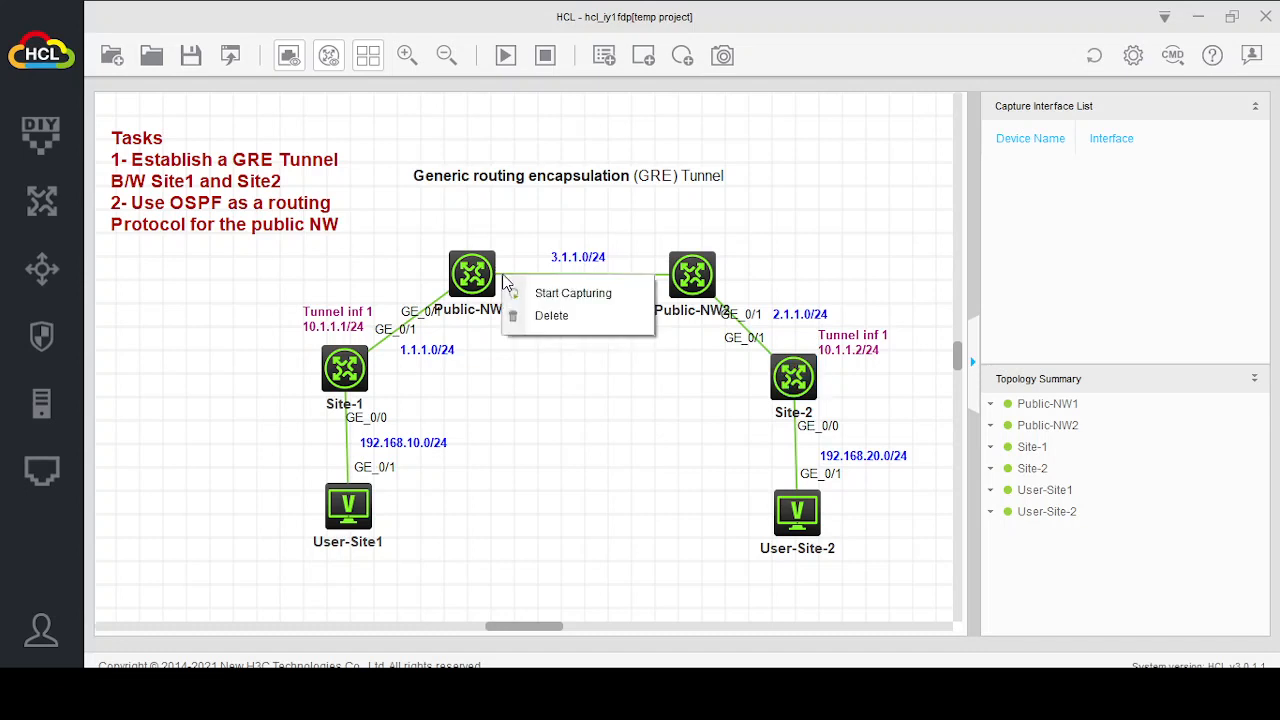
click(570, 293)
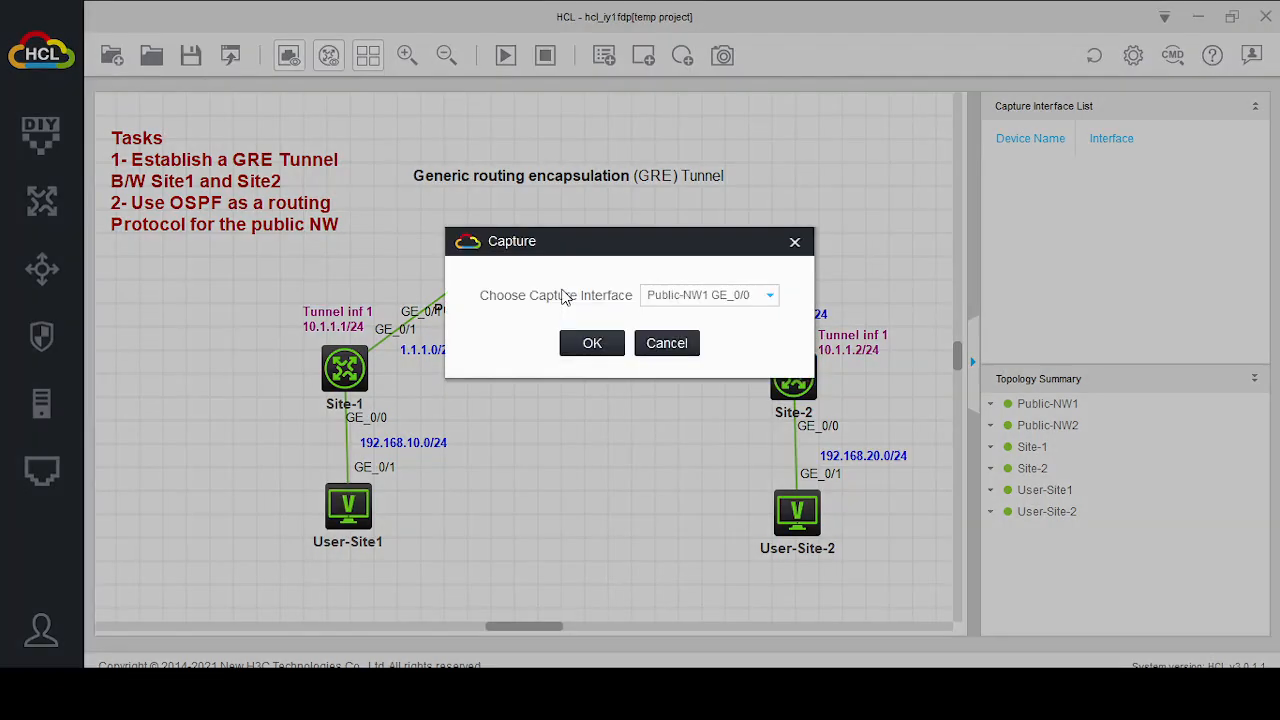
click(585, 345)
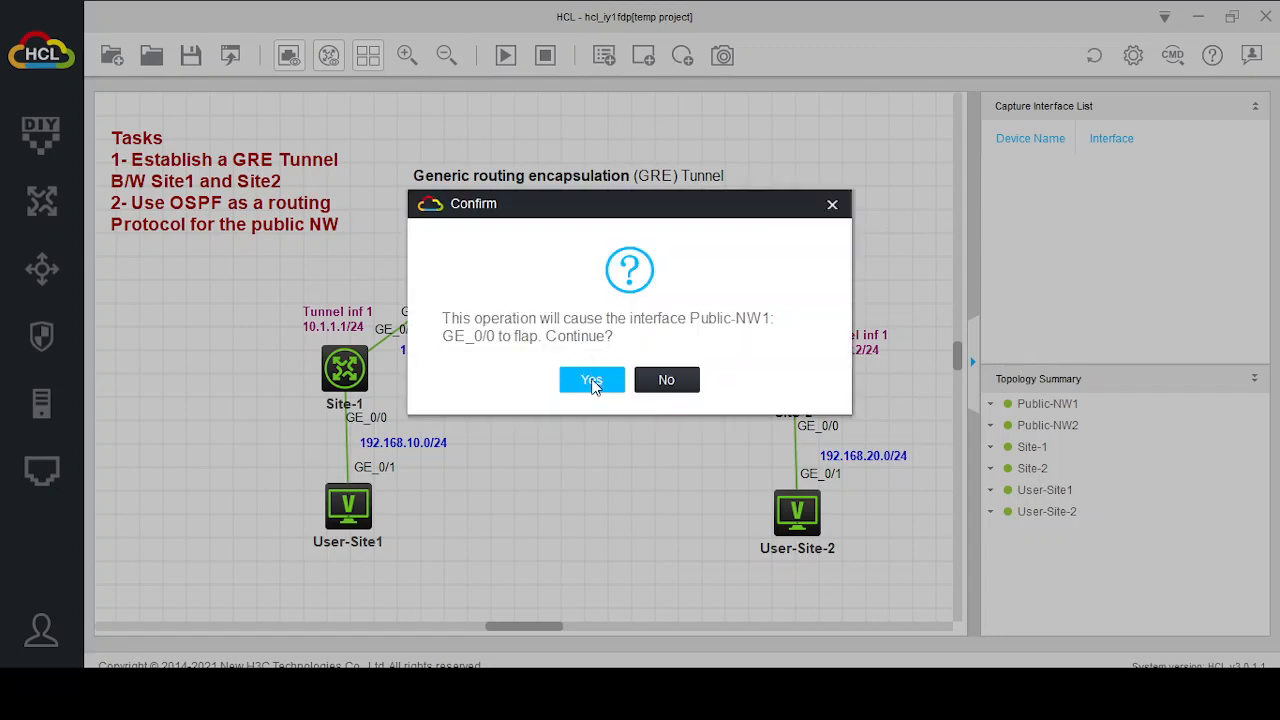
click(592, 383)
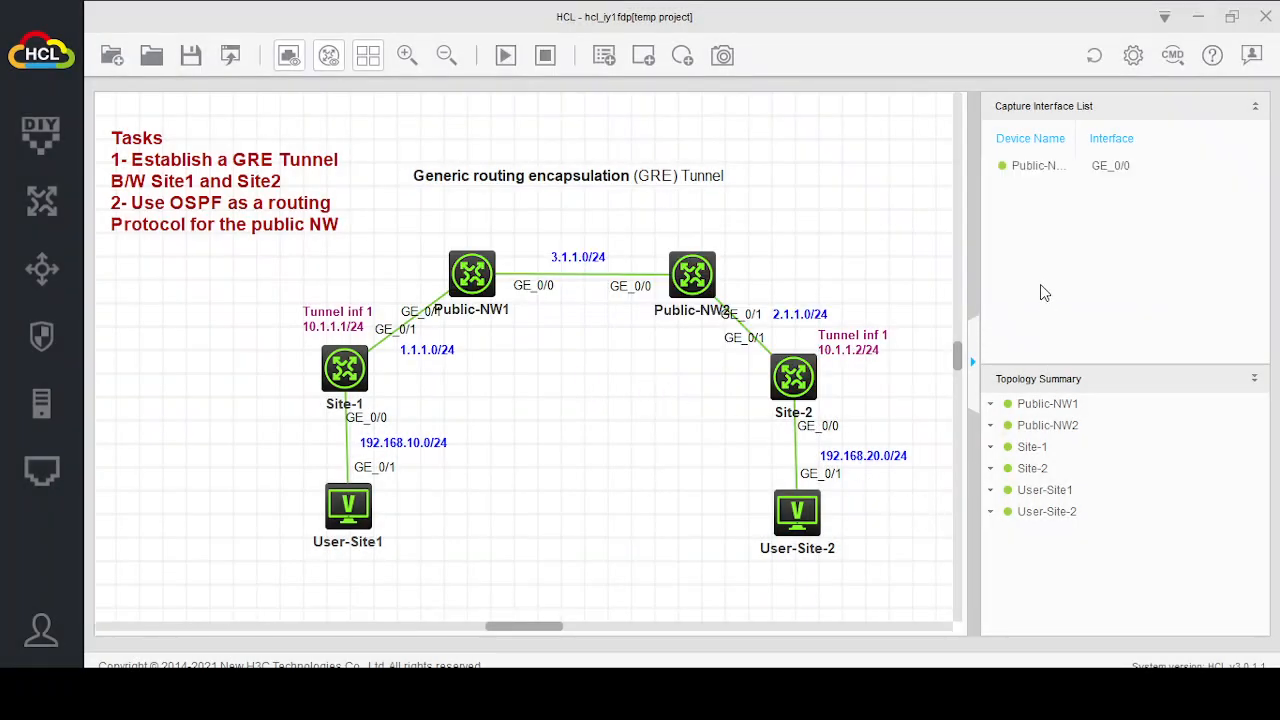
Open the Public-NW1 GE_0/0 capture in Wireshark, look over the captured packets, and minimize Wireshark to return to HCL.
right_click(1044, 165)
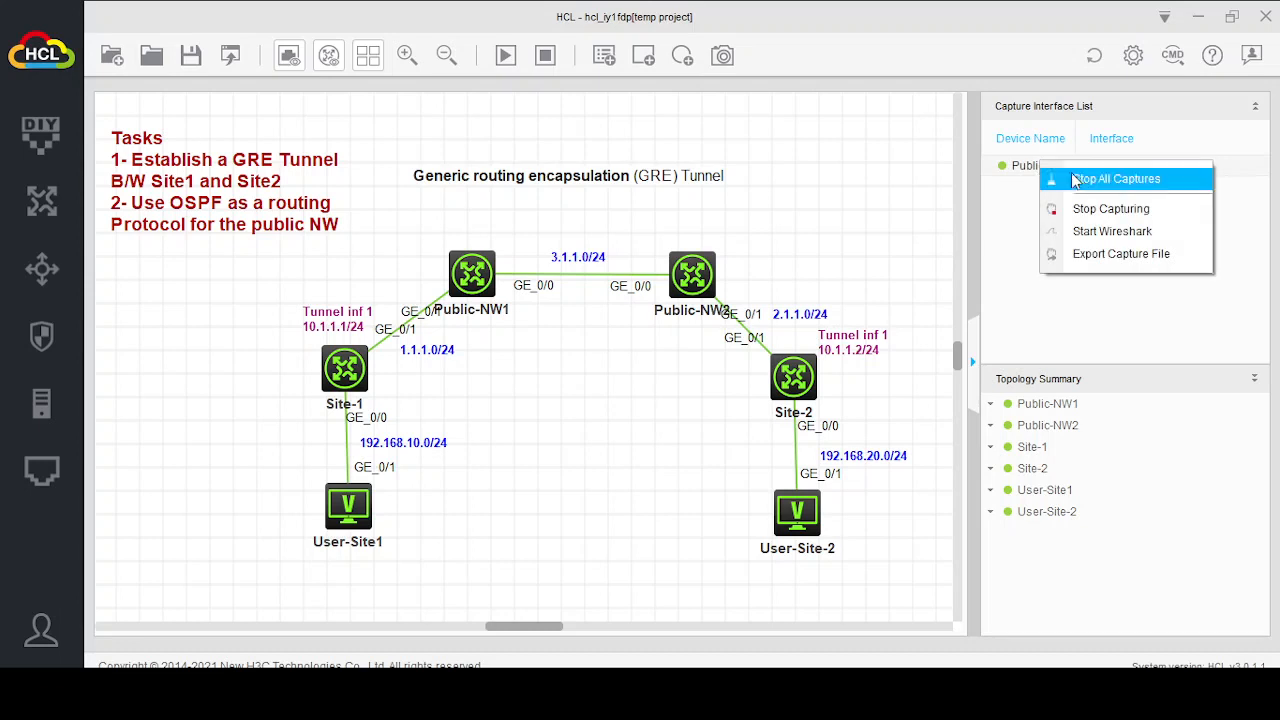
click(1112, 231)
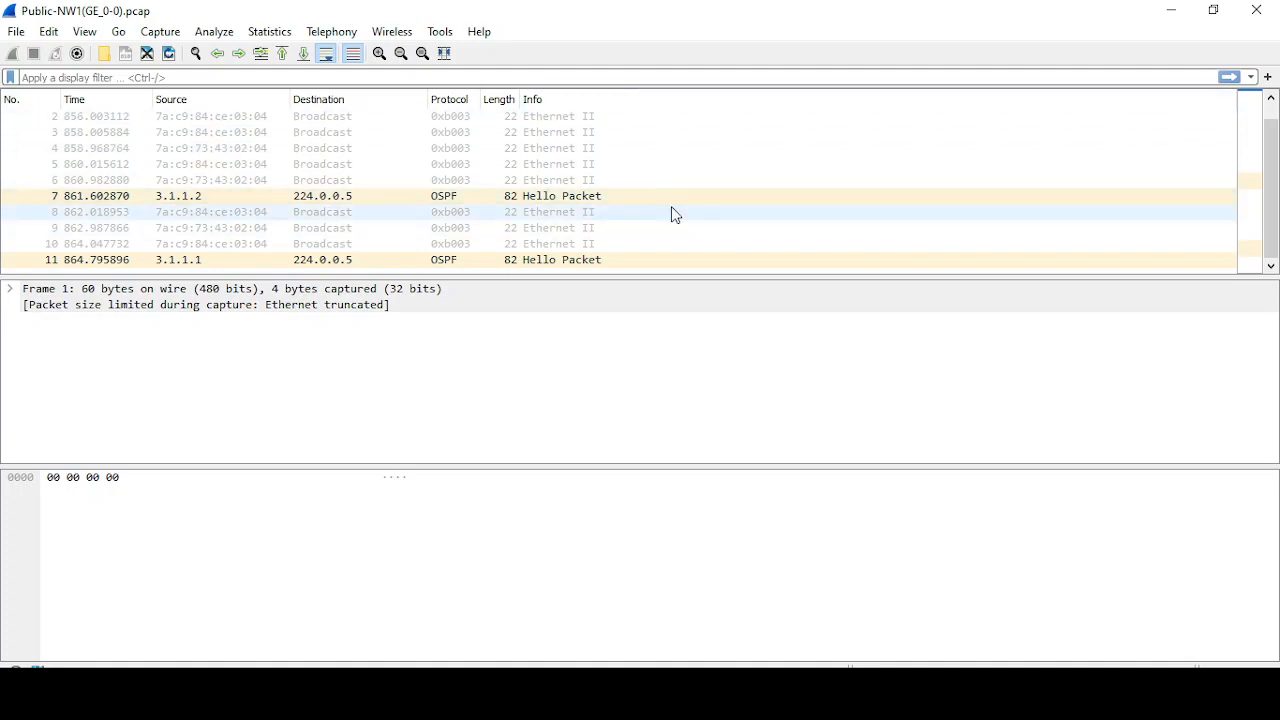
click(1175, 14)
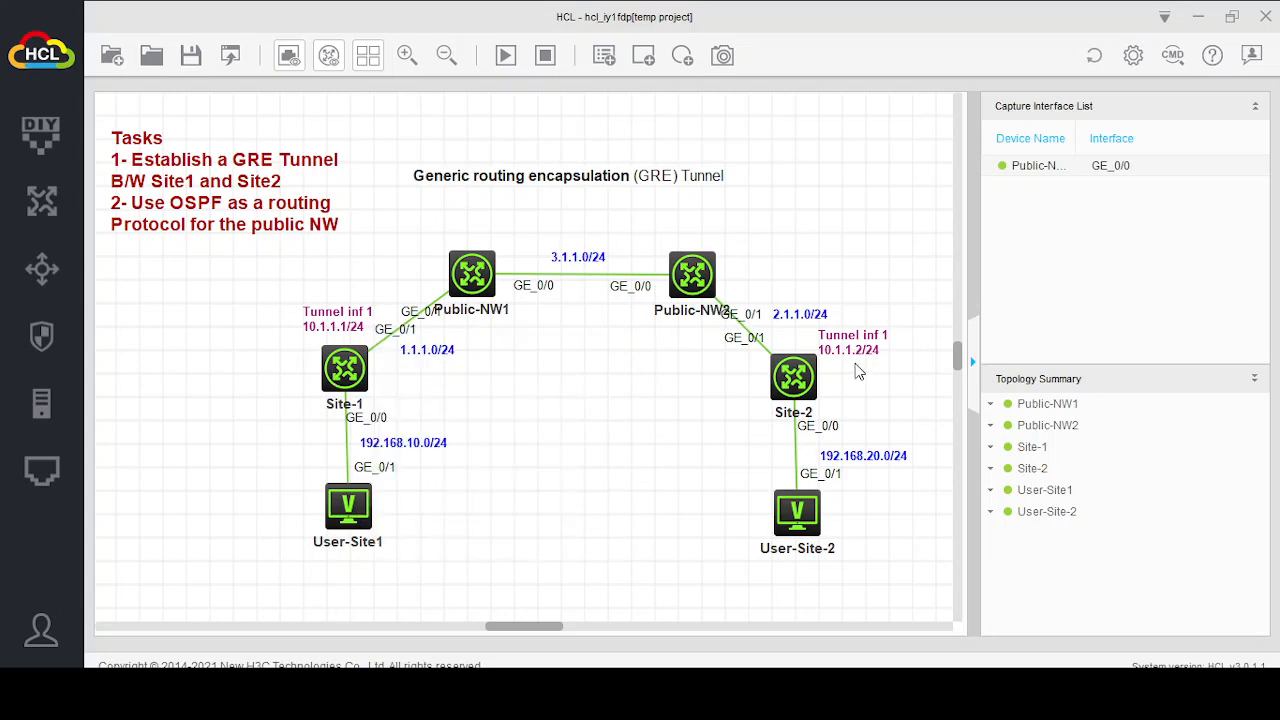
Open the Site-2 console and move its window aside to look over the tunnel topology and addressing.
click(797, 377)
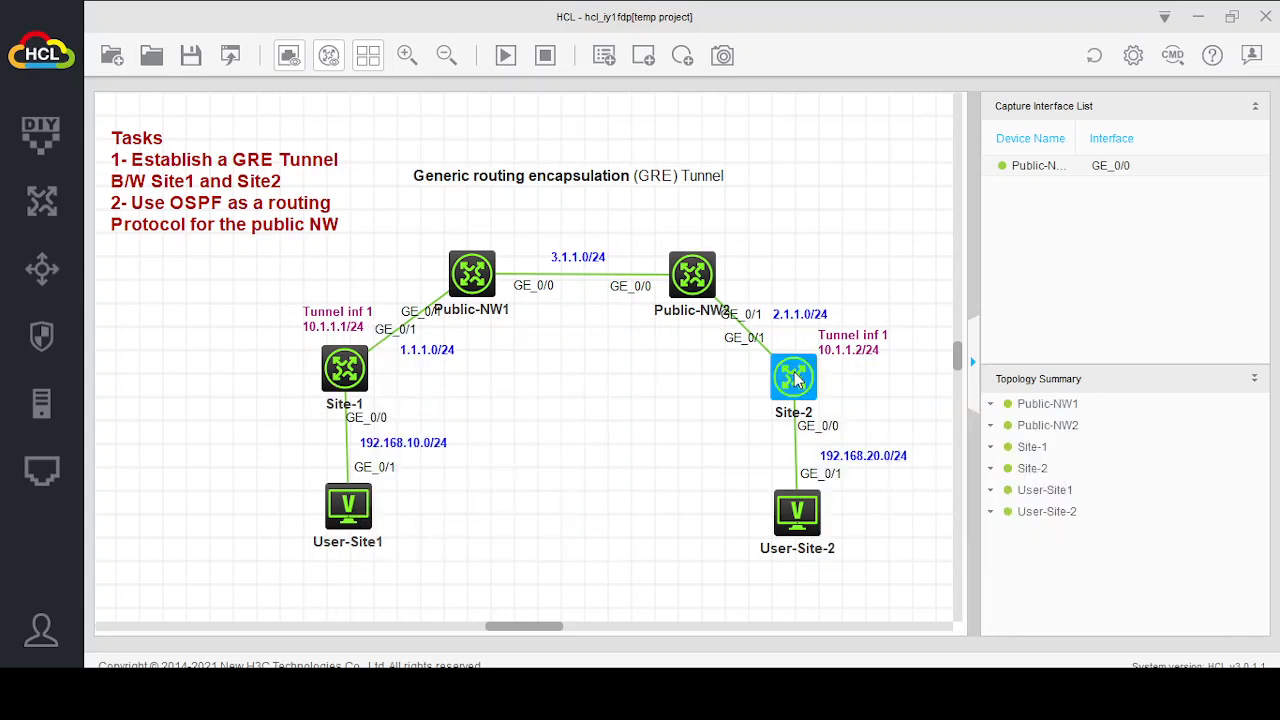
double_click(797, 377)
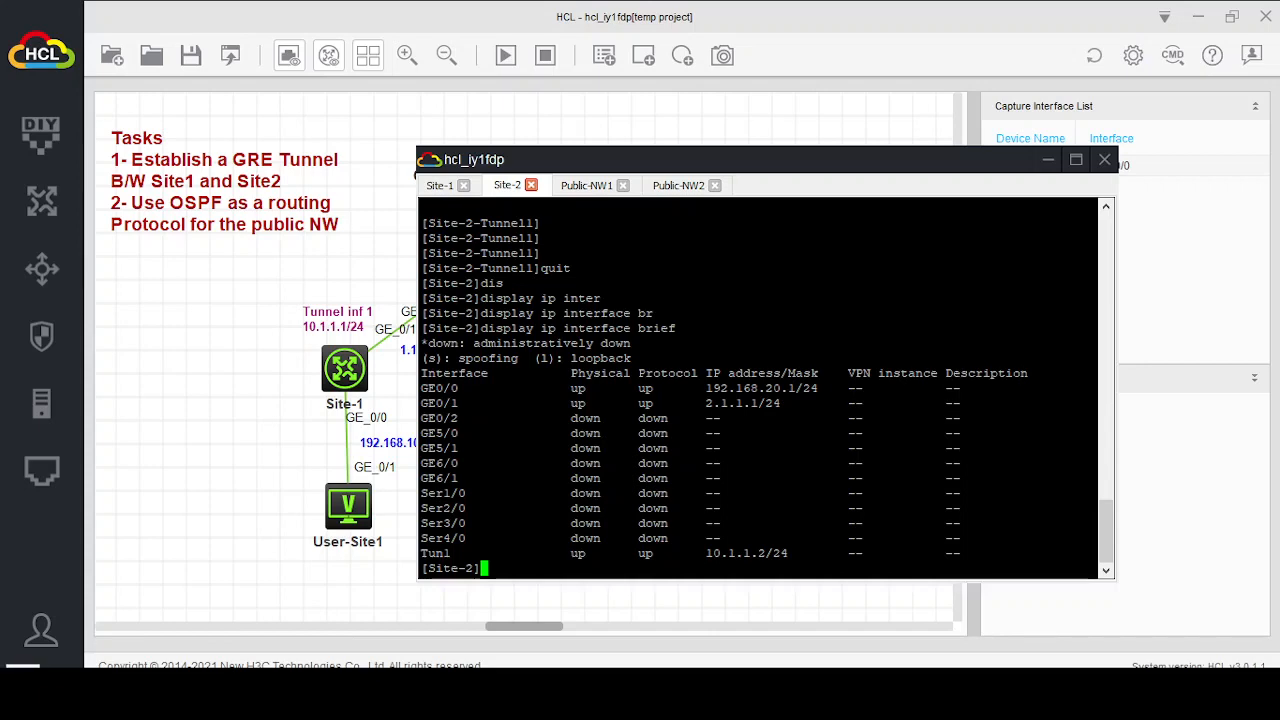
drag(673, 166, 965, 457)
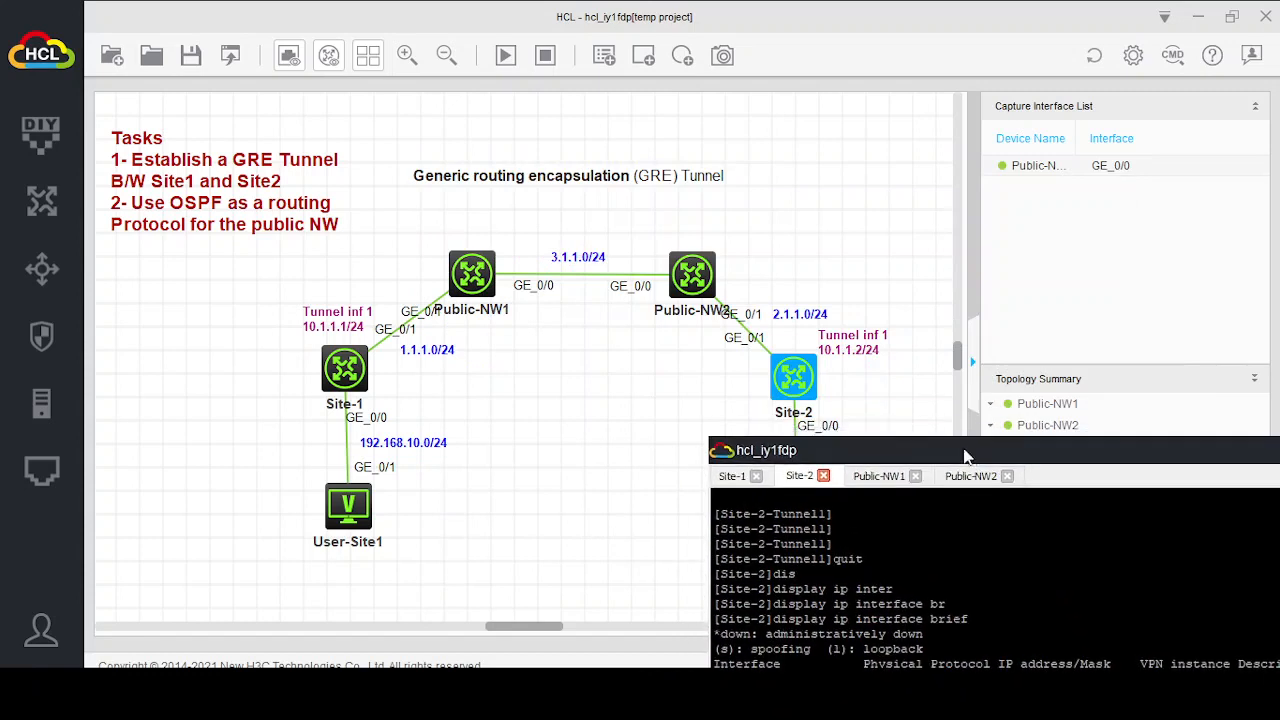
drag(840, 456, 879, 587)
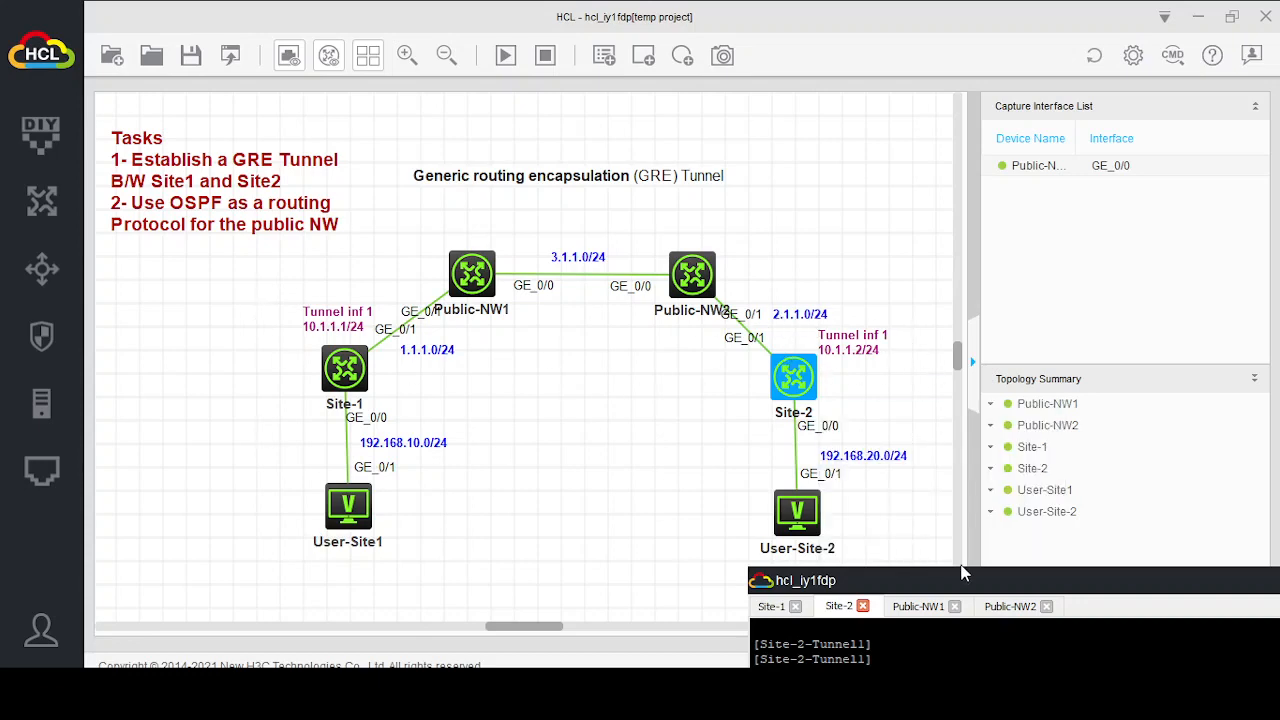
drag(996, 578, 634, 92)
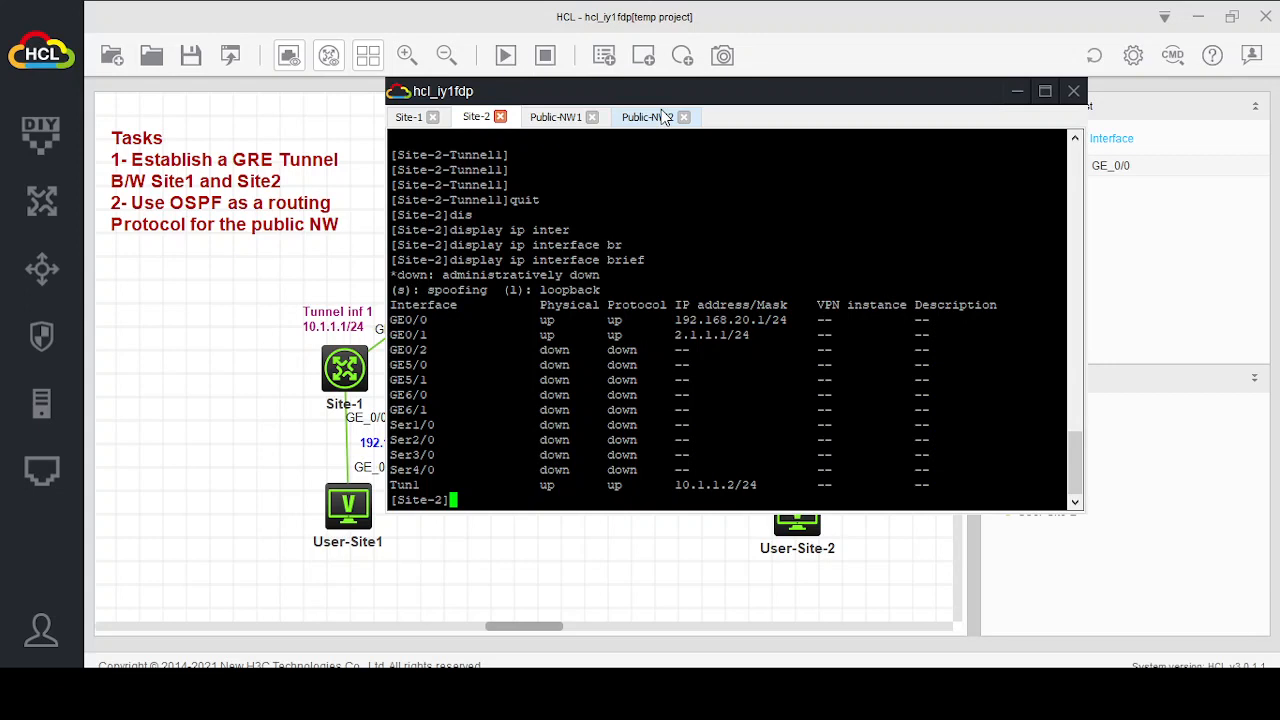
On Site-1, add a static route to 192.168.20.0 255.255.255.0 with next hop 10.1.1.2.
click(408, 117)
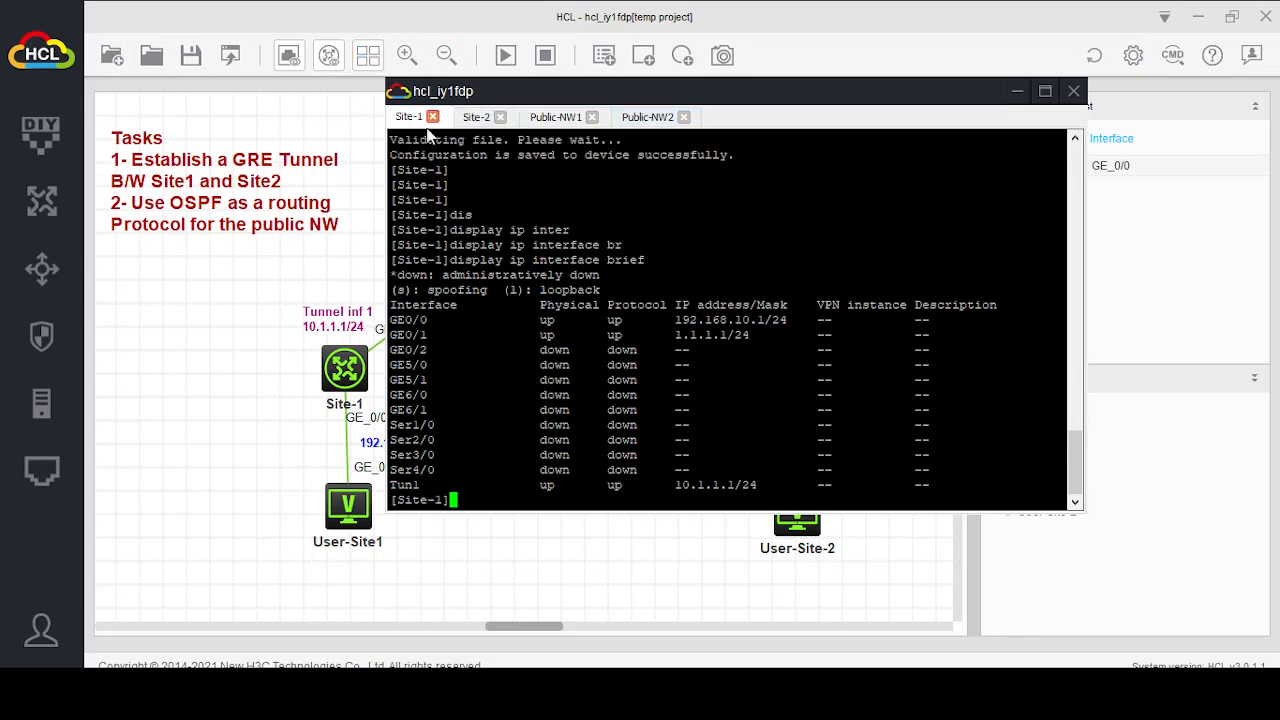
text(ip rout)
key(Tab)
text(st)
key(Tab)
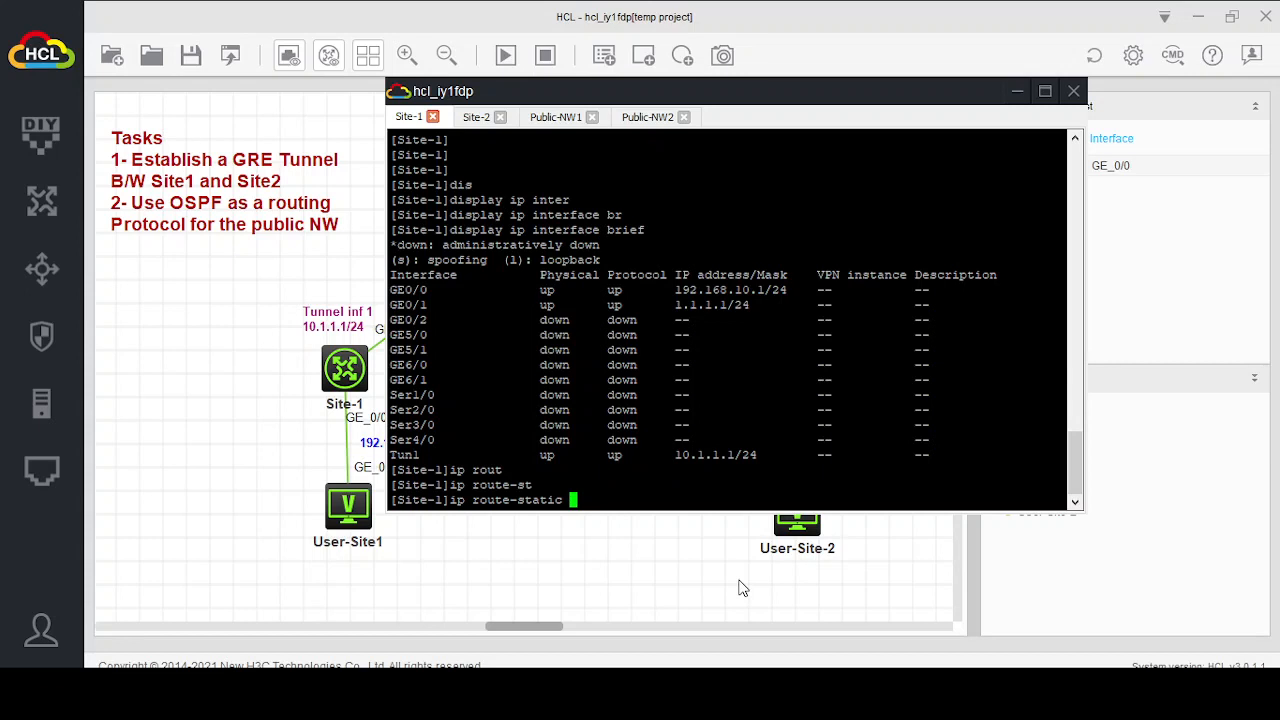
text(192.168.20.0 255.255.255.0)
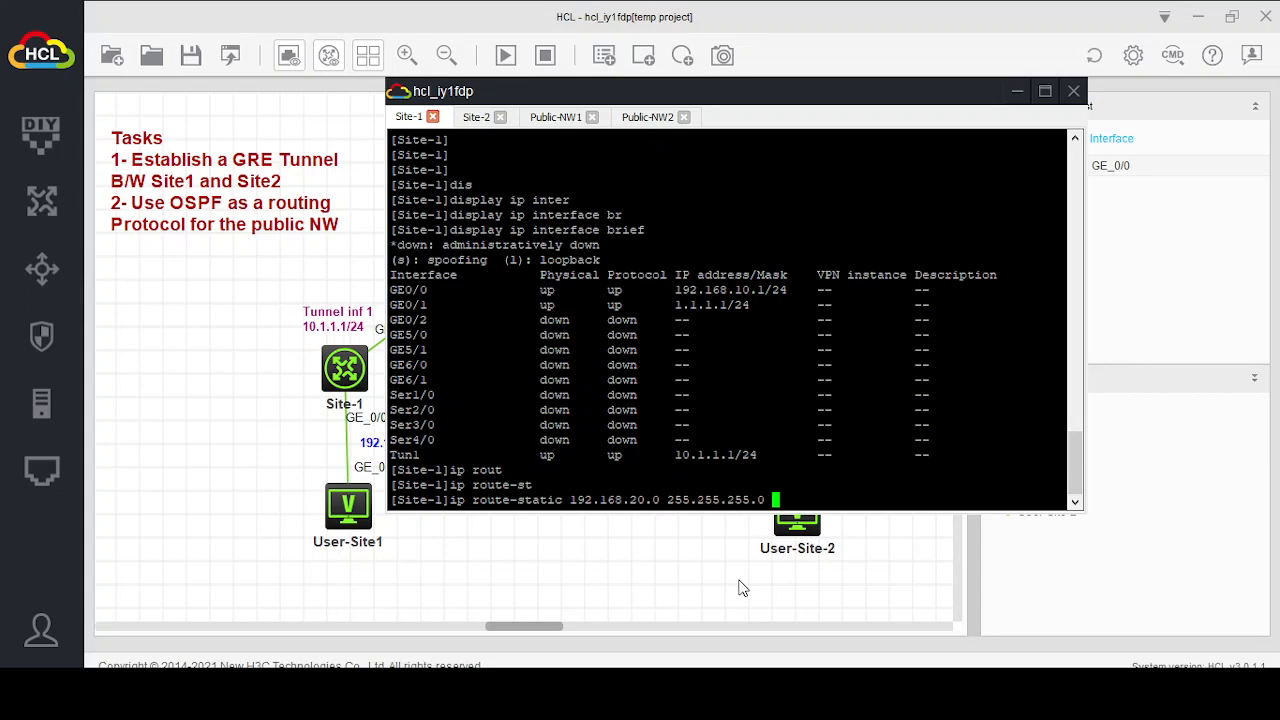
drag(800, 95, 676, 488)
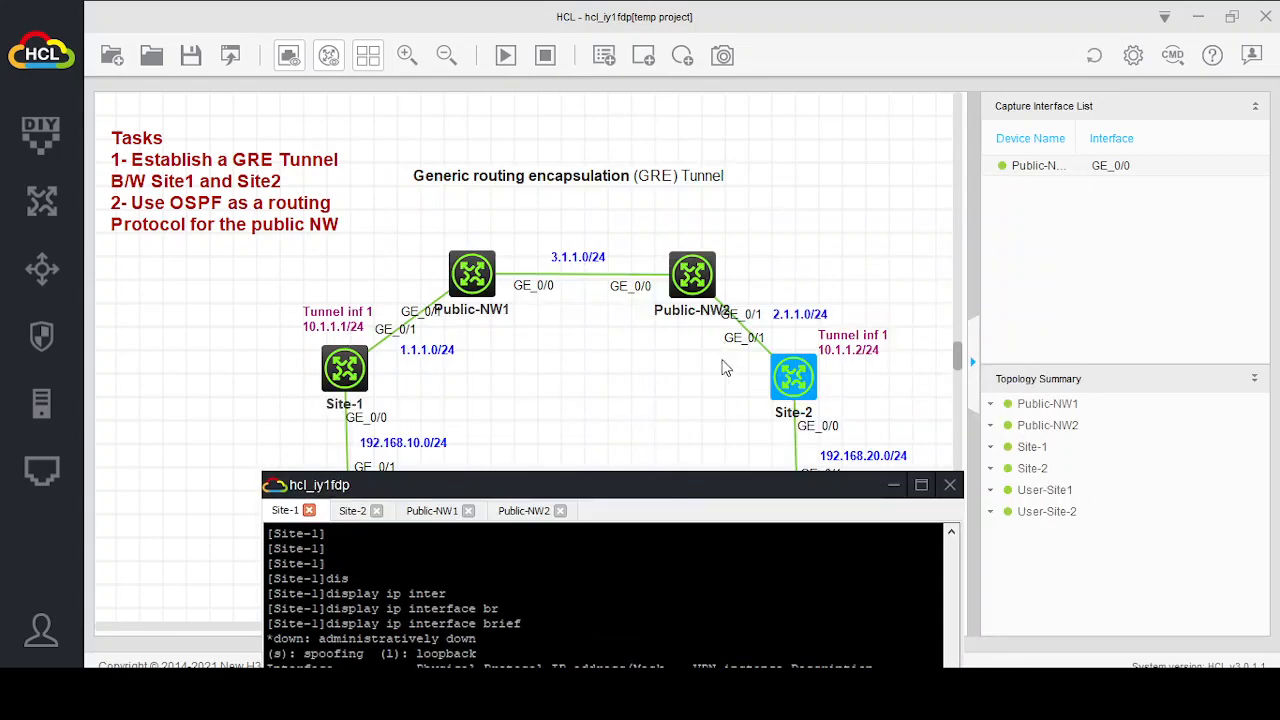
drag(637, 490, 710, 140)
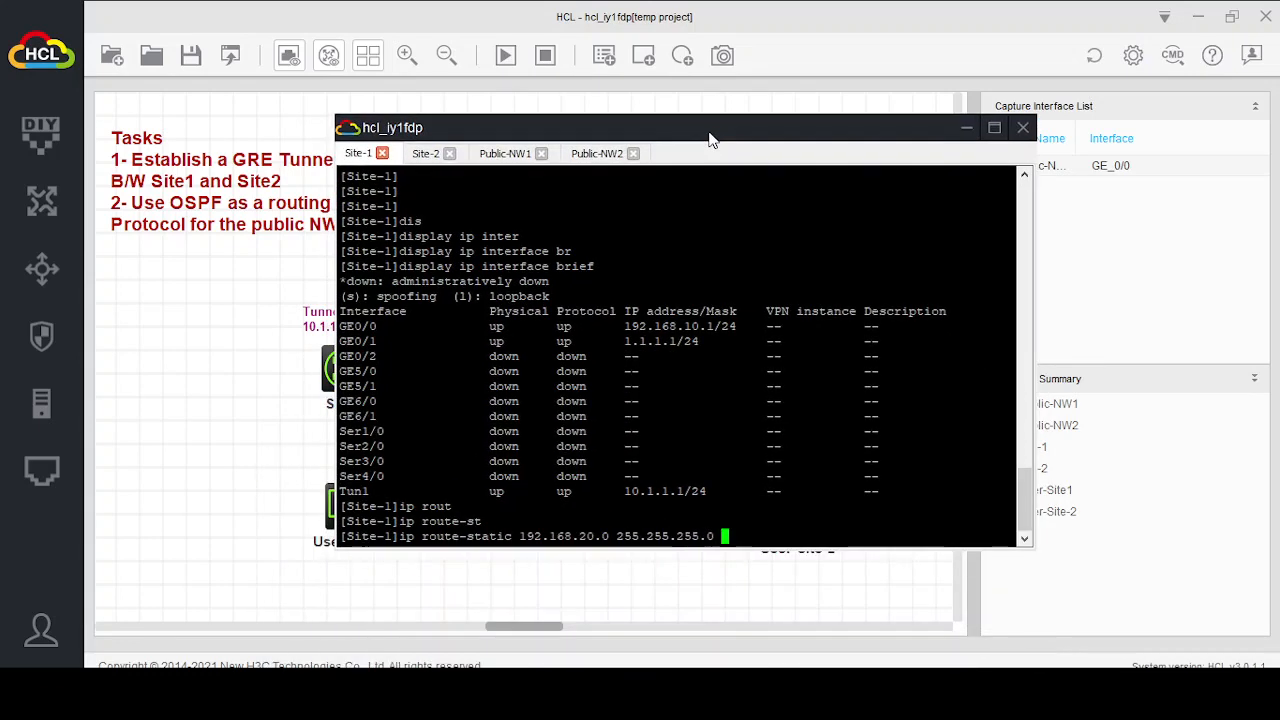
text(10.1.1.)
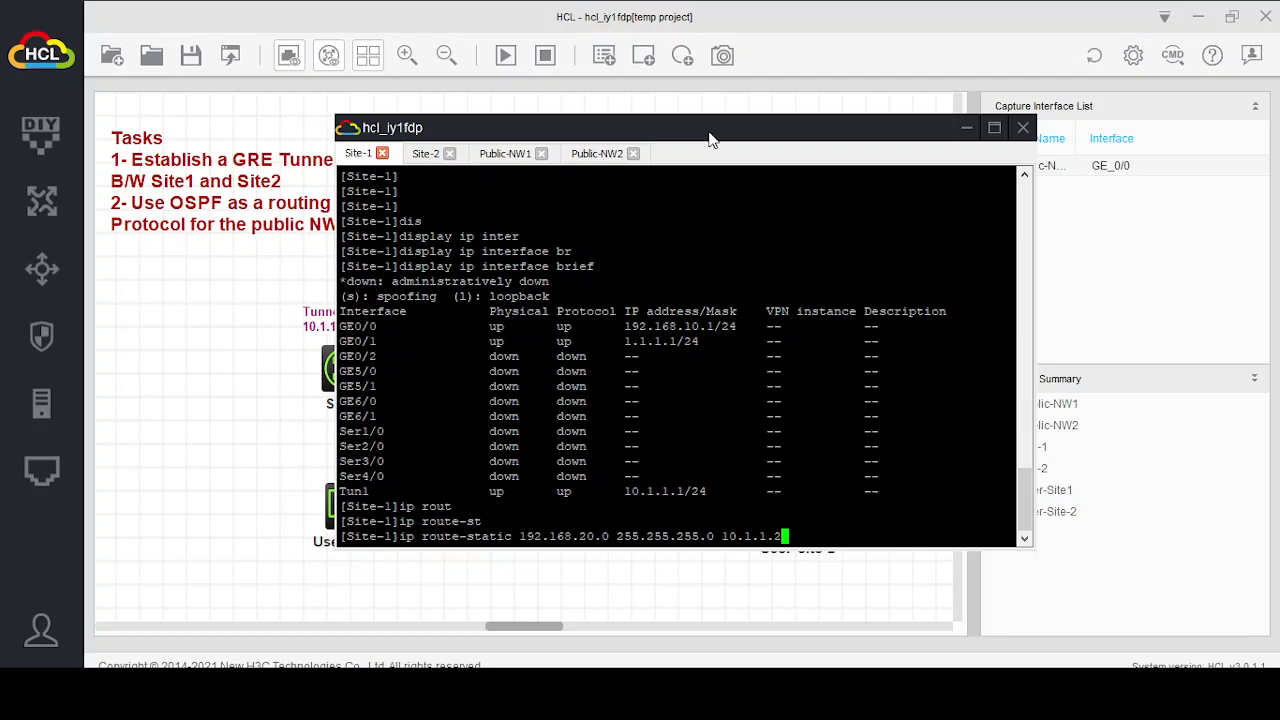
text(2)
key(Return)
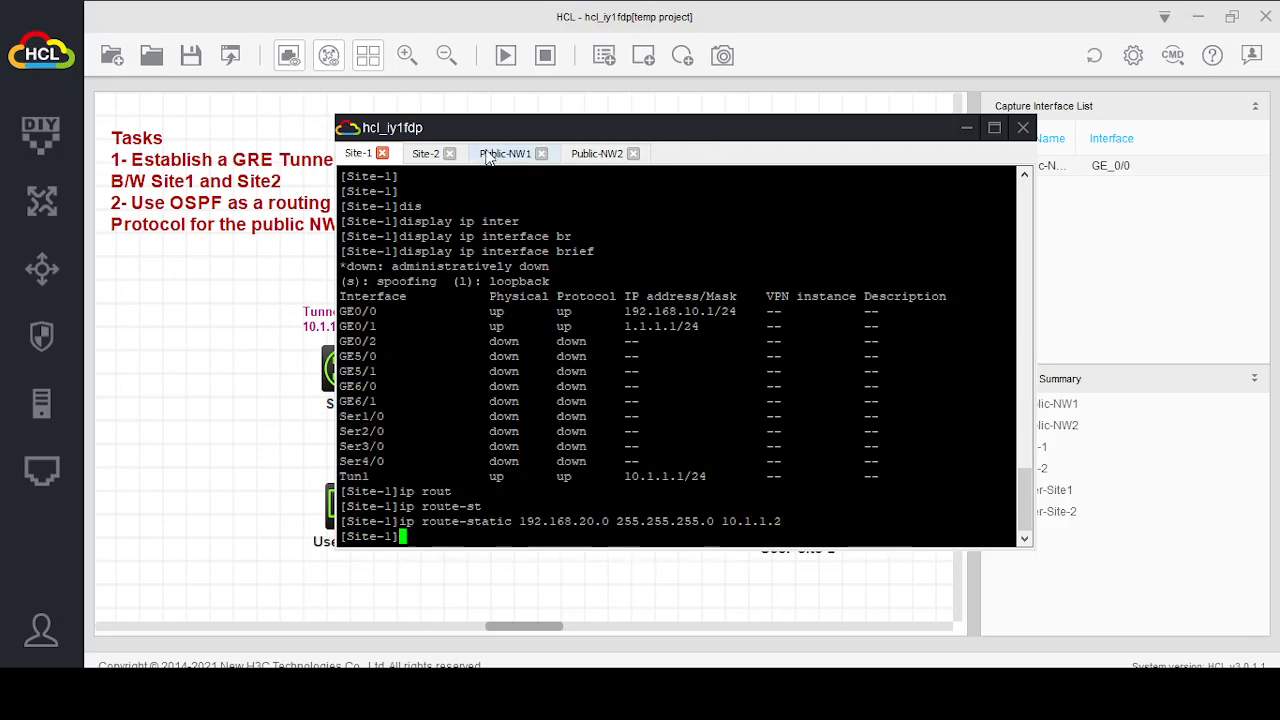
On Site-2, add a static route to 192.168.10.0 255.255.255.0 with next hop 10.1.1.1, and minimize the console window.
click(425, 153)
text(ip rout)
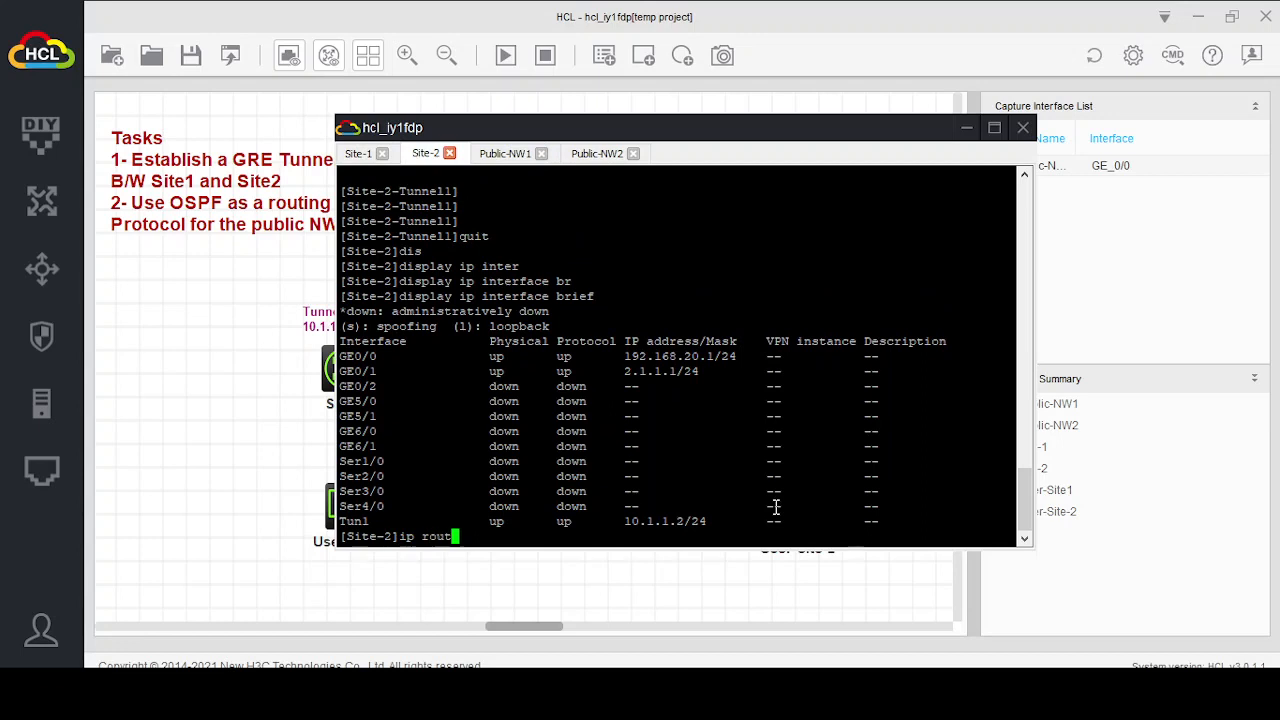
key(Tab)
text(-st)
key(Tab)
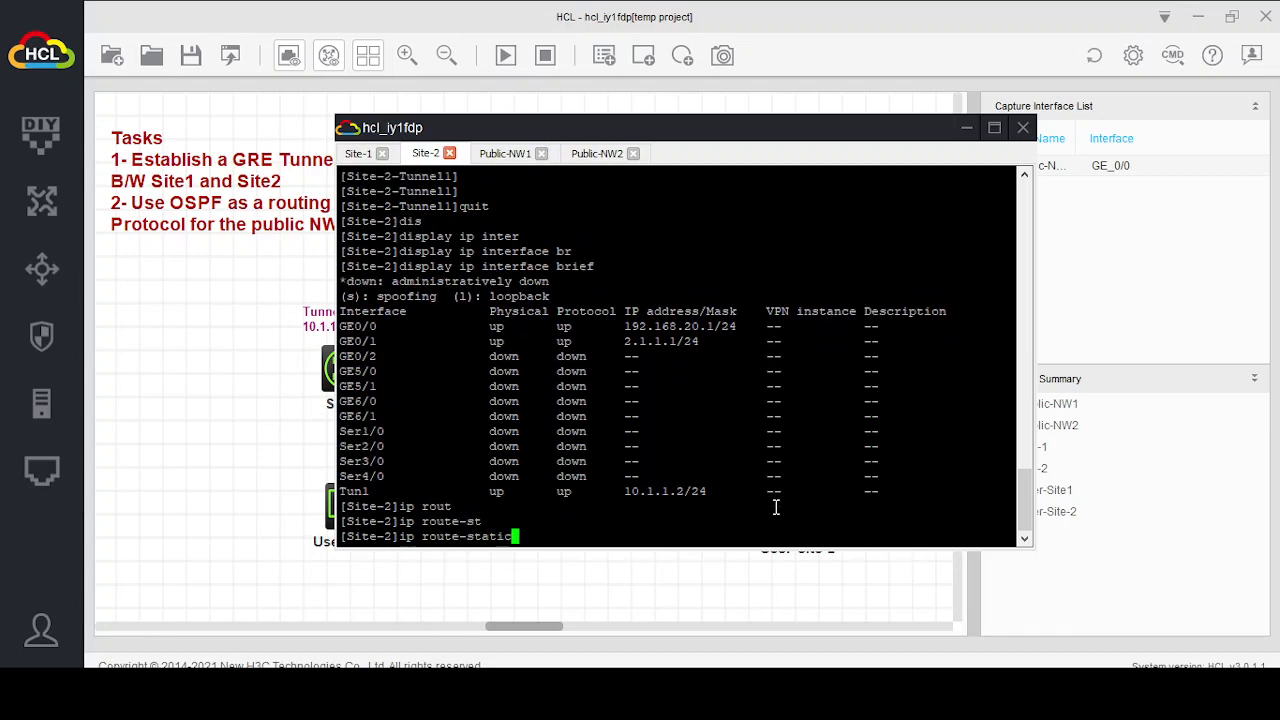
text(192.168.10.0 255.255.255.)
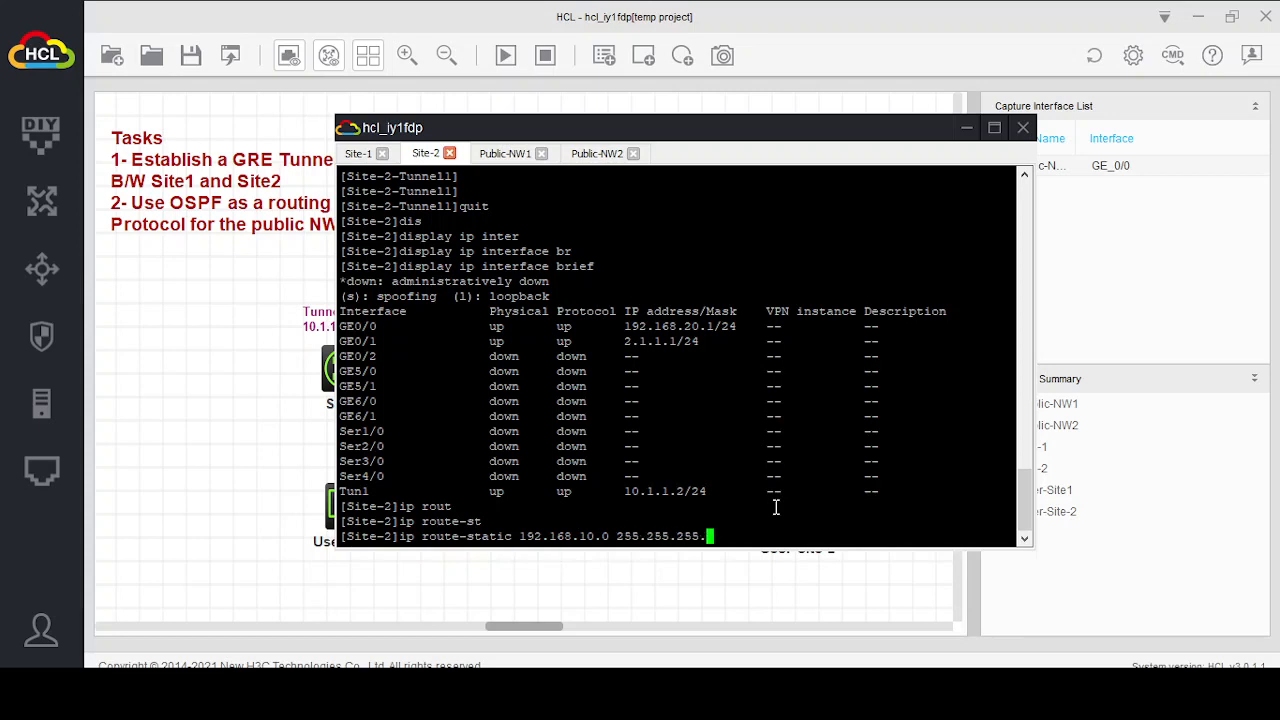
text(0 10.1.1.1)
key(Return)
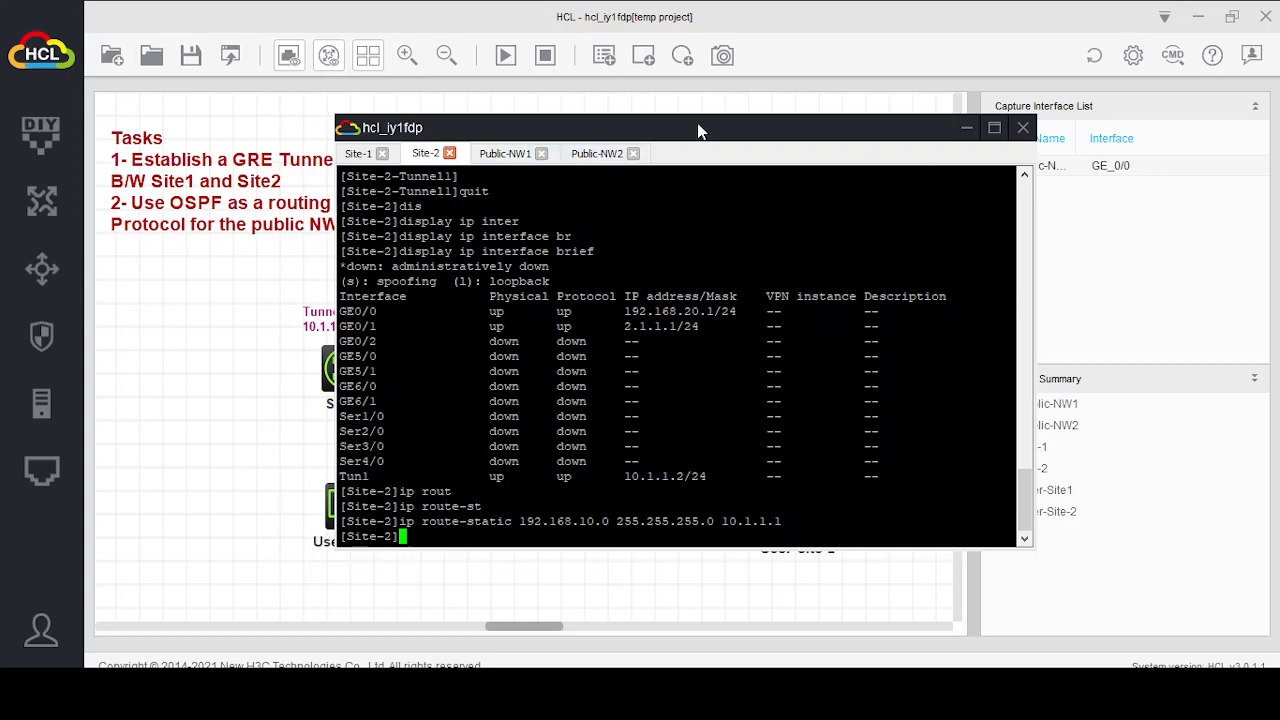
click(966, 128)
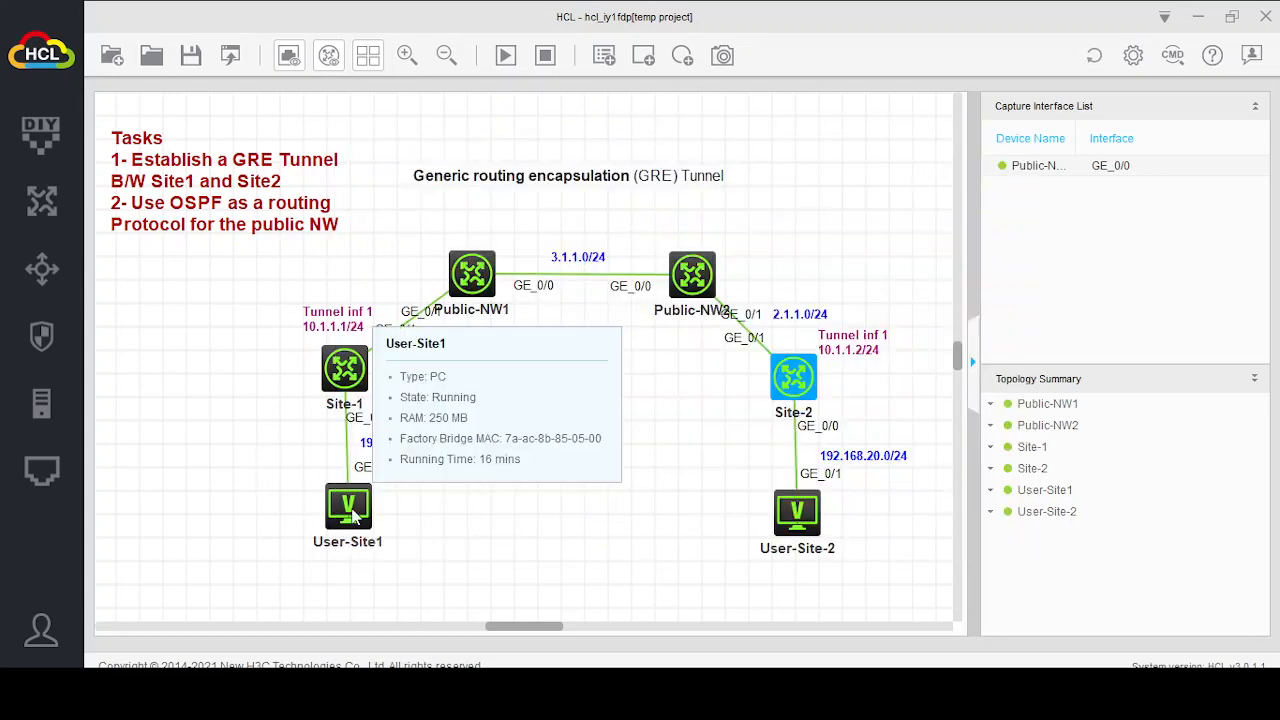
Open the User-Site1 console and ping 192.168.20.101 across the tunnel.
click(344, 514)
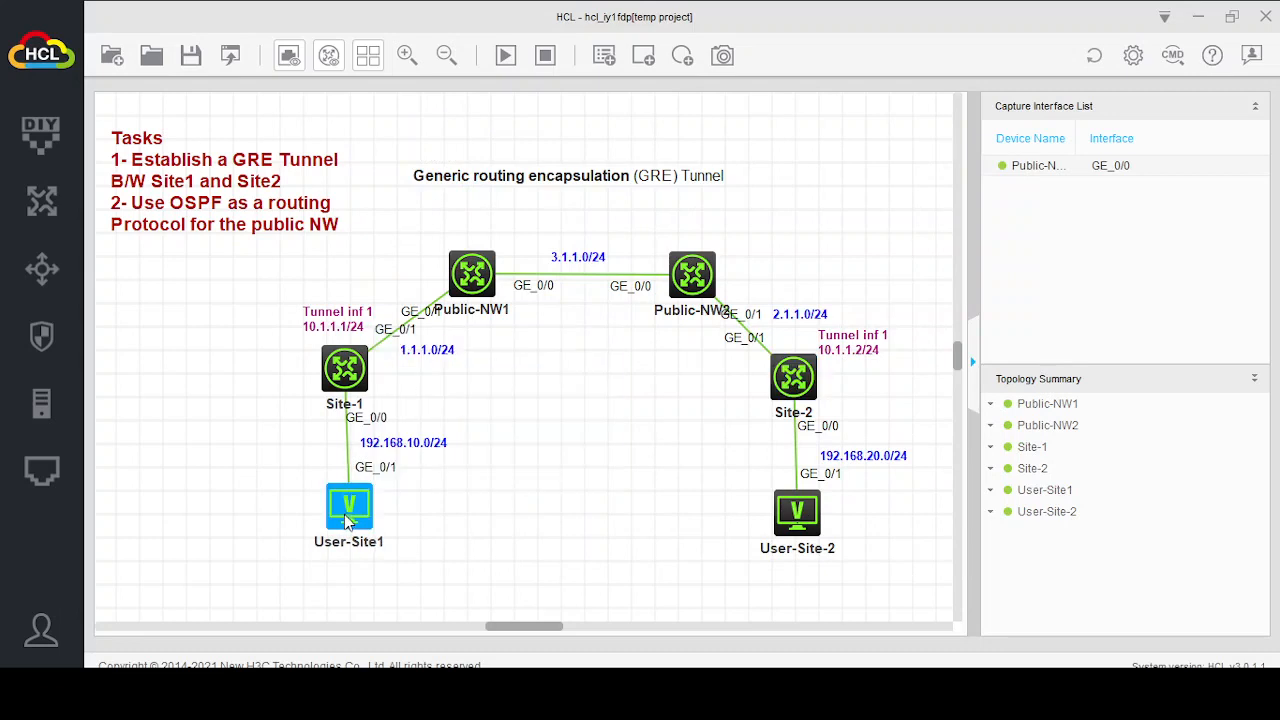
double_click(344, 514)
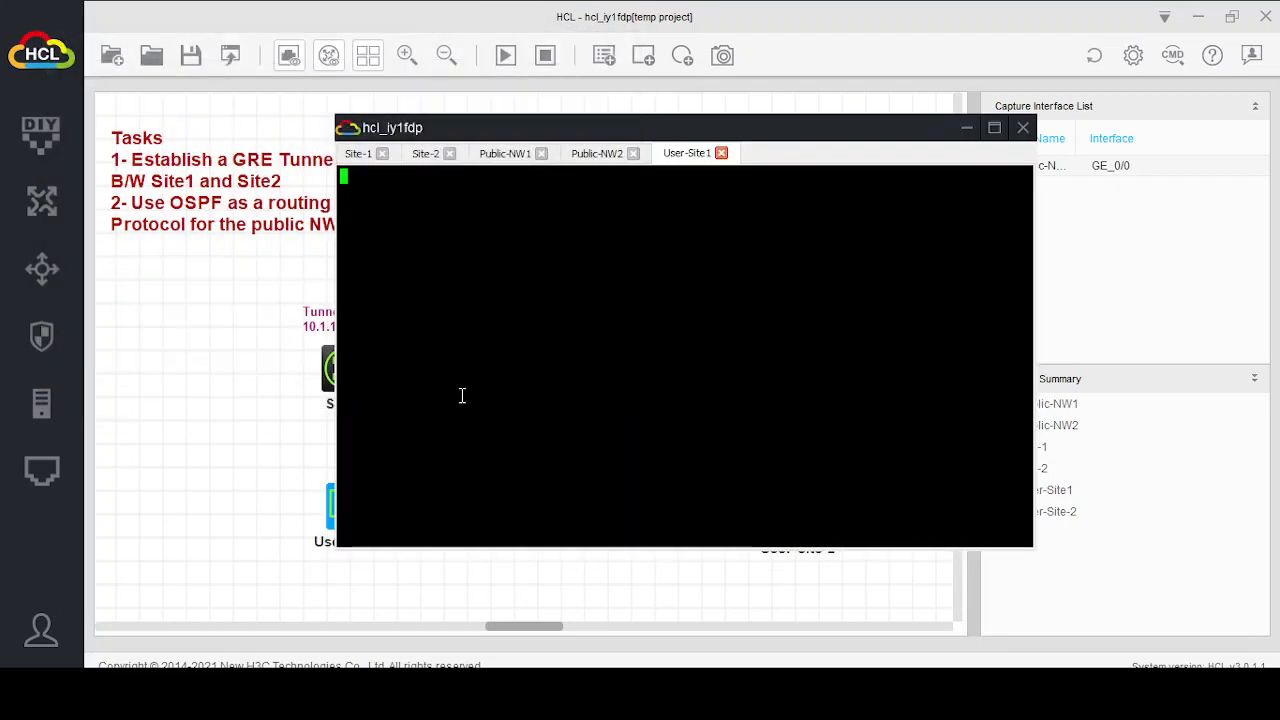
key(Return)
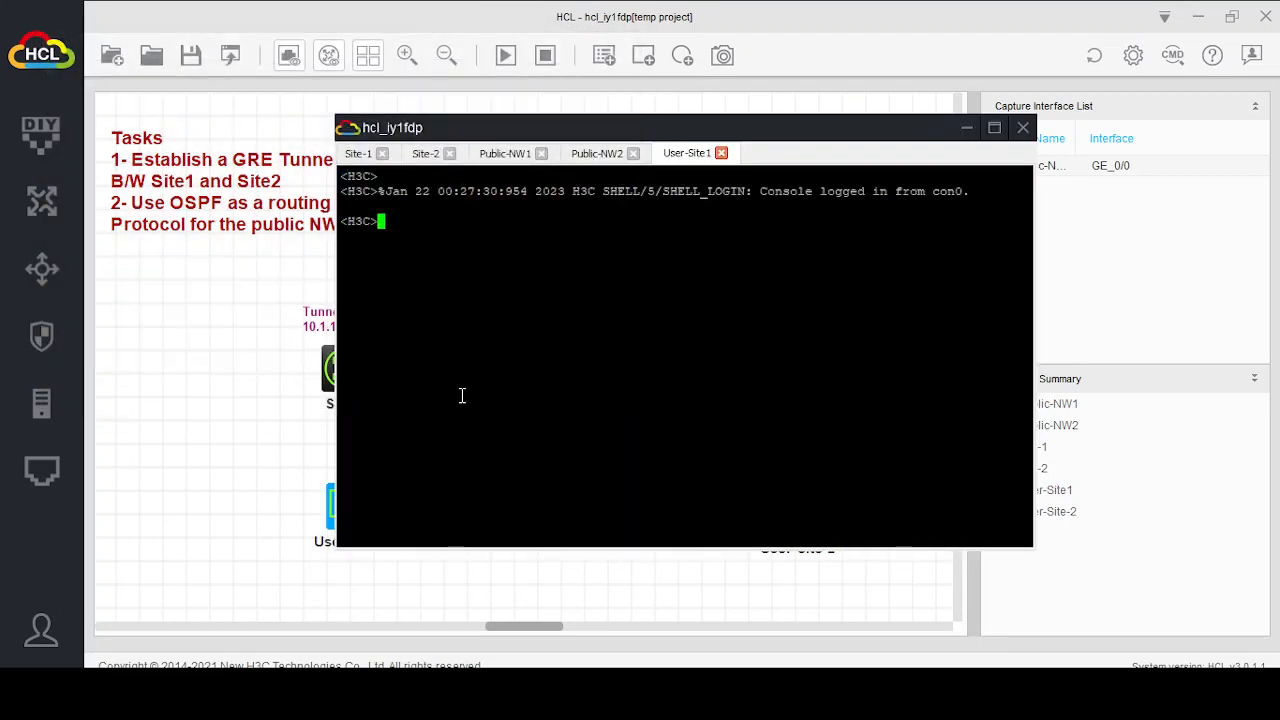
text(ping 192.168.20.)
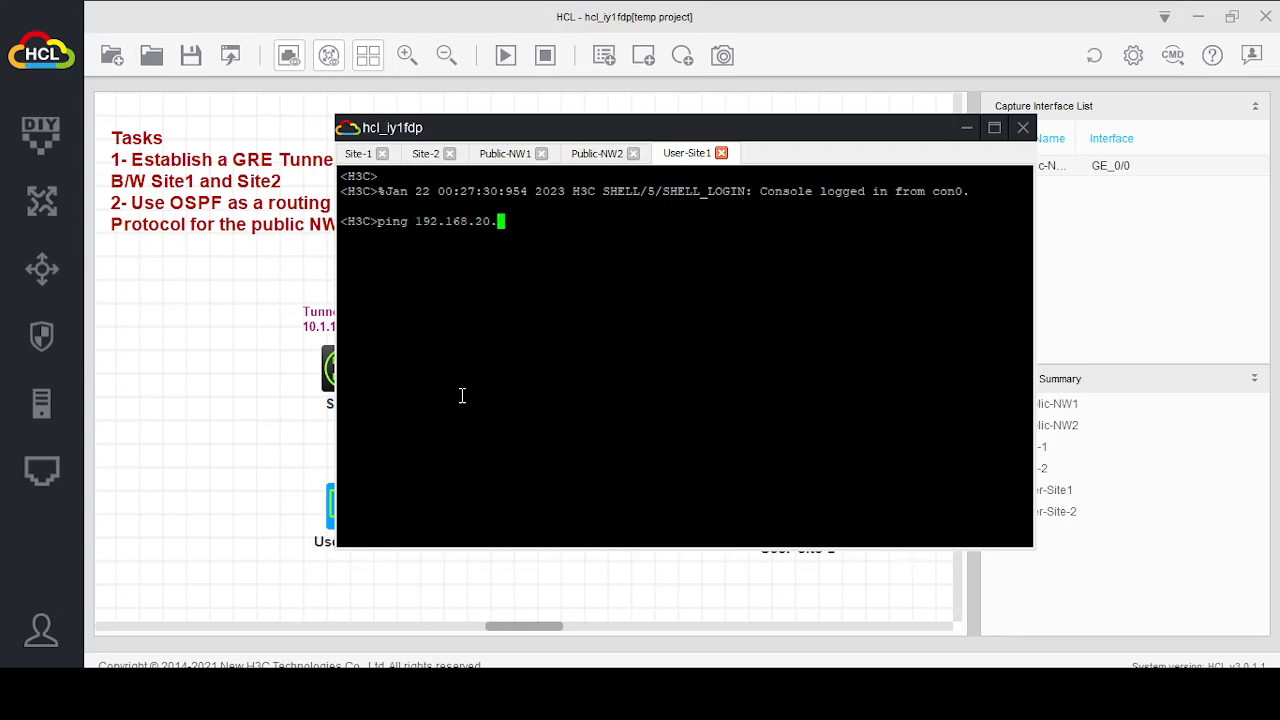
text(101)
key(Return)
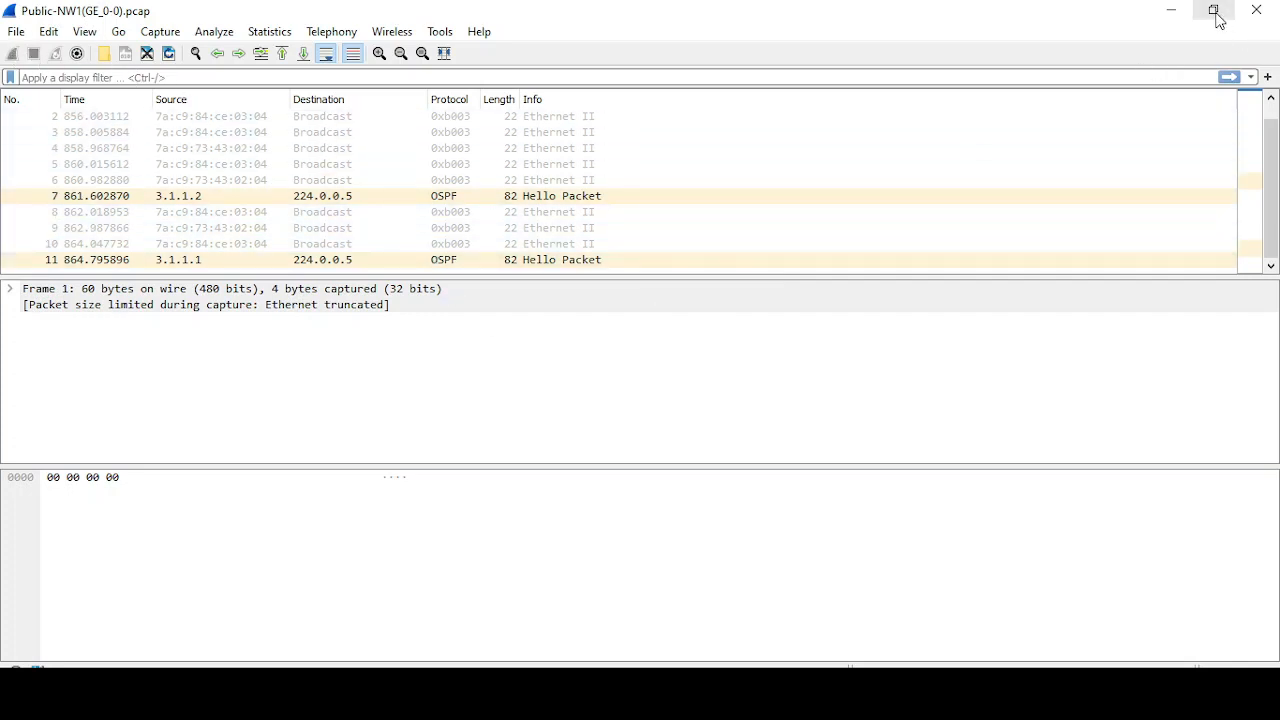
Look through the Public-NW1 GE_0/0 capture in Wireshark for the ping traffic, and minimize Wireshark to return to HCL.
scroll(1137, 126, up, 1)
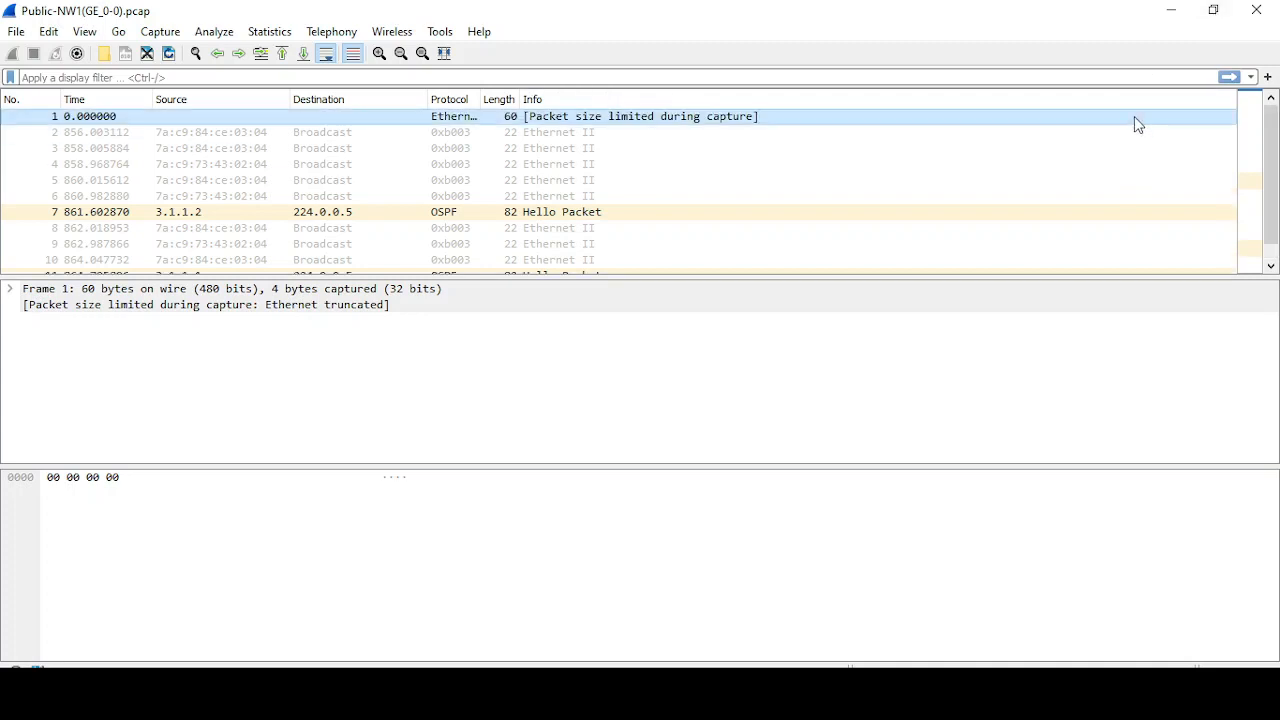
scroll(1137, 166, down, 1)
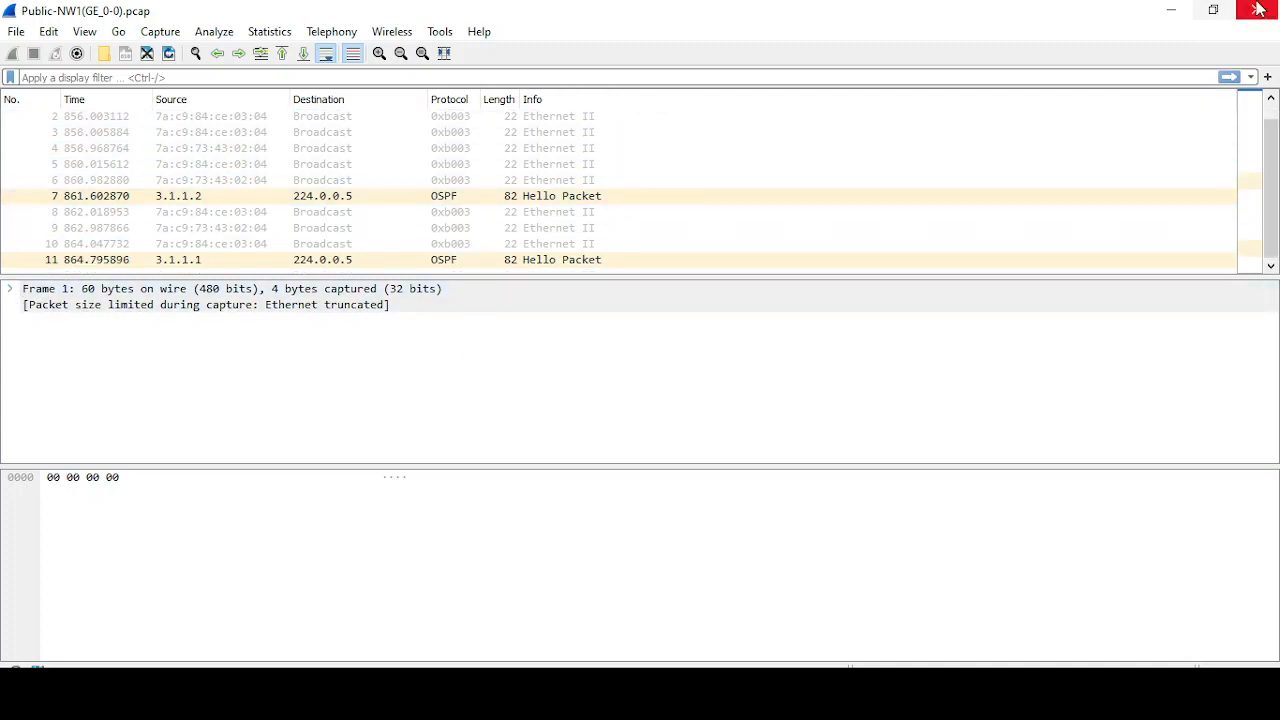
click(1213, 10)
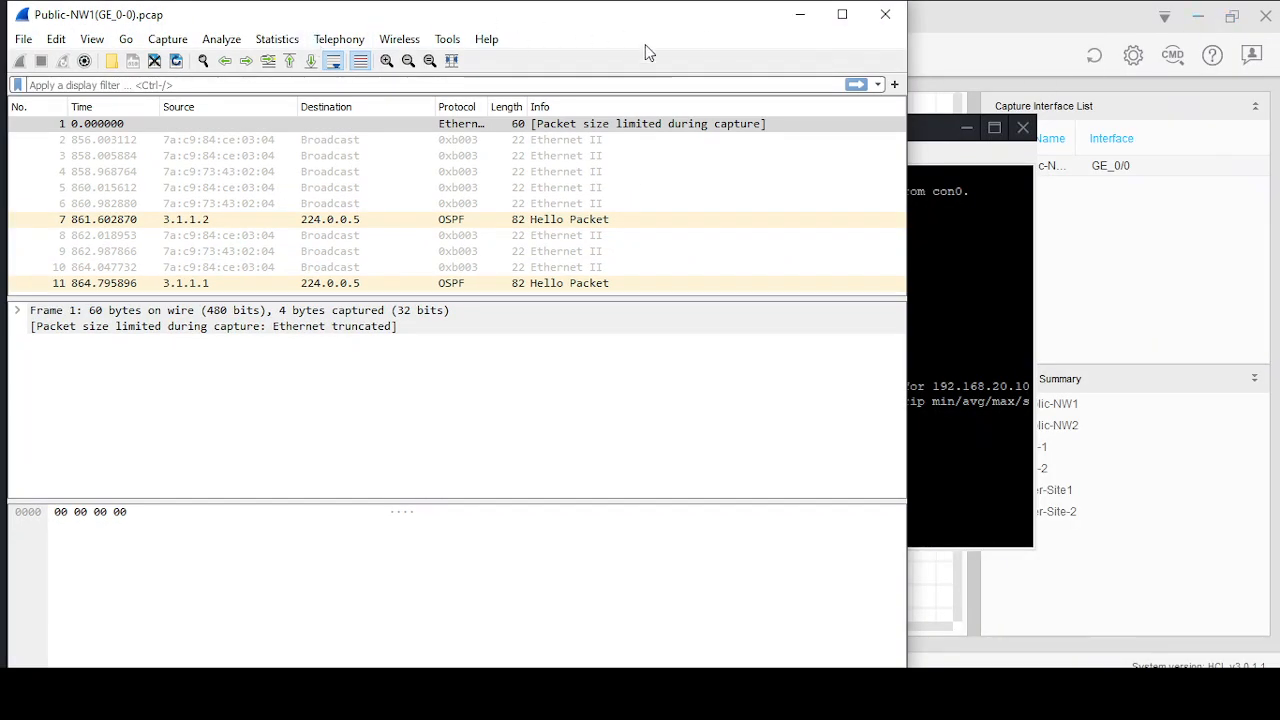
click(800, 14)
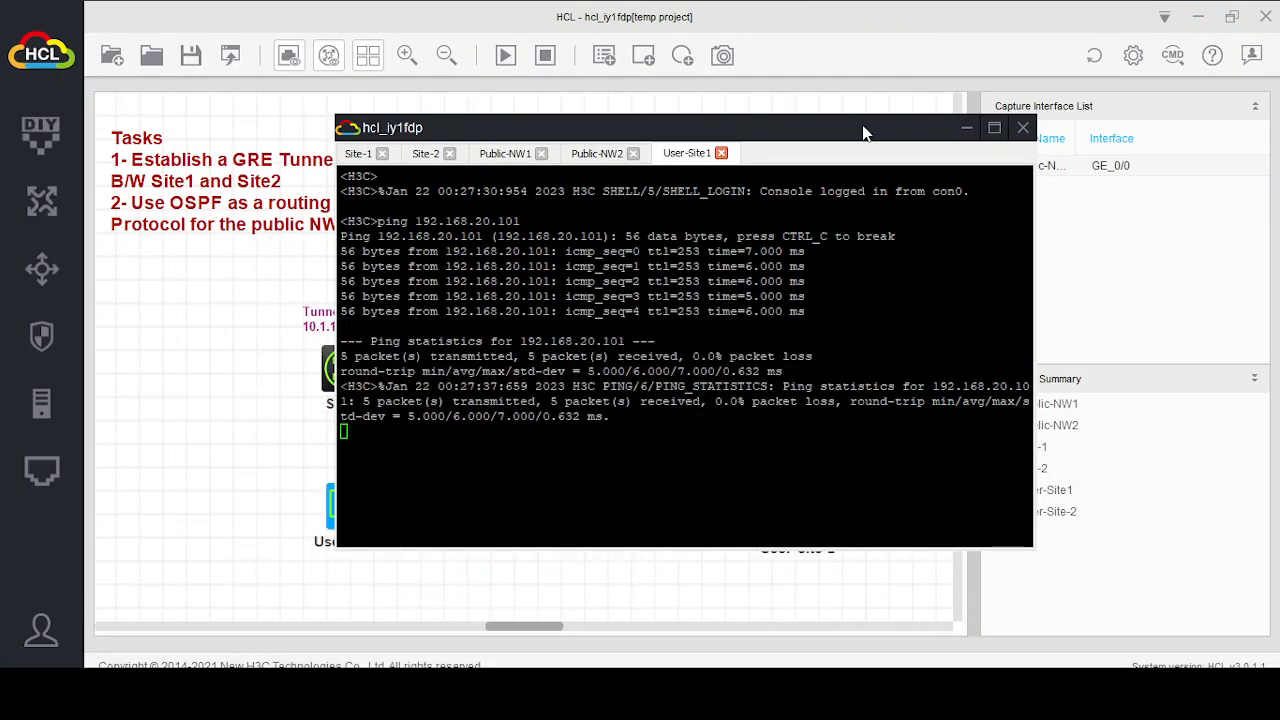
Repeat the ping to 192.168.20.101 from User-Site1 to generate more traffic through the tunnel.
drag(797, 131, 650, 137)
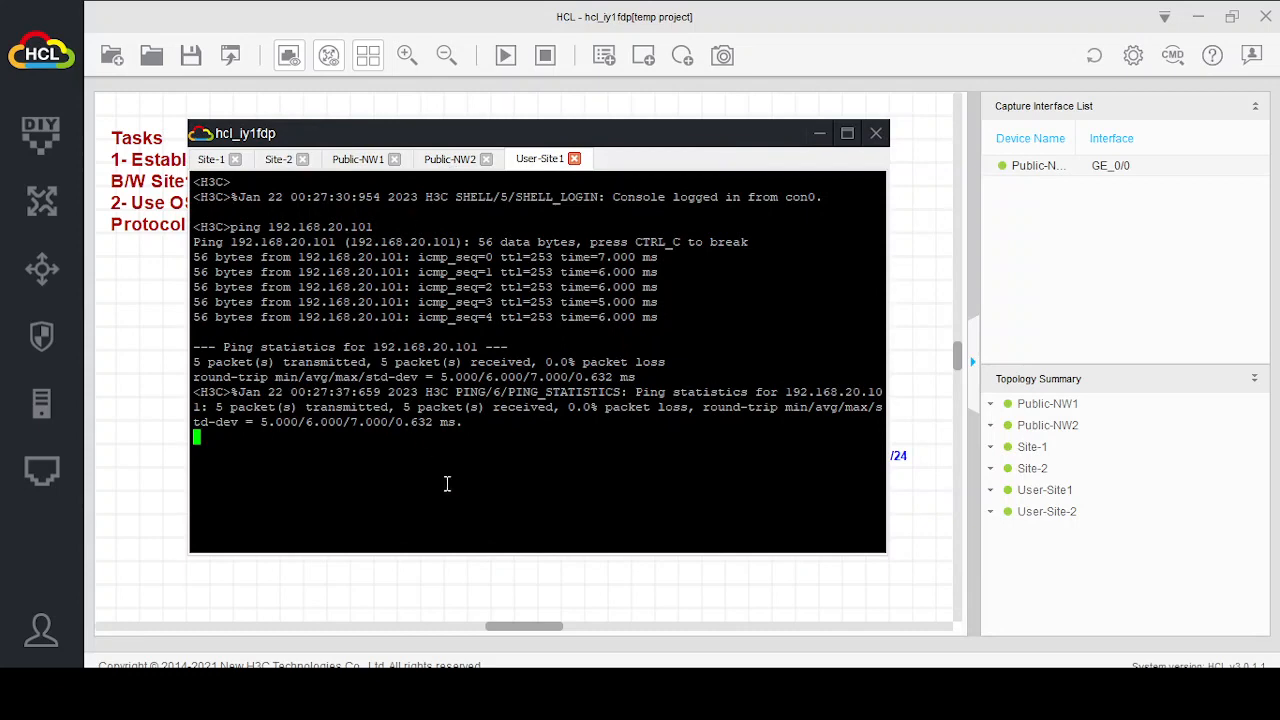
key(Return)
key(Return)
key(Return)
key(Return)
key(Up)
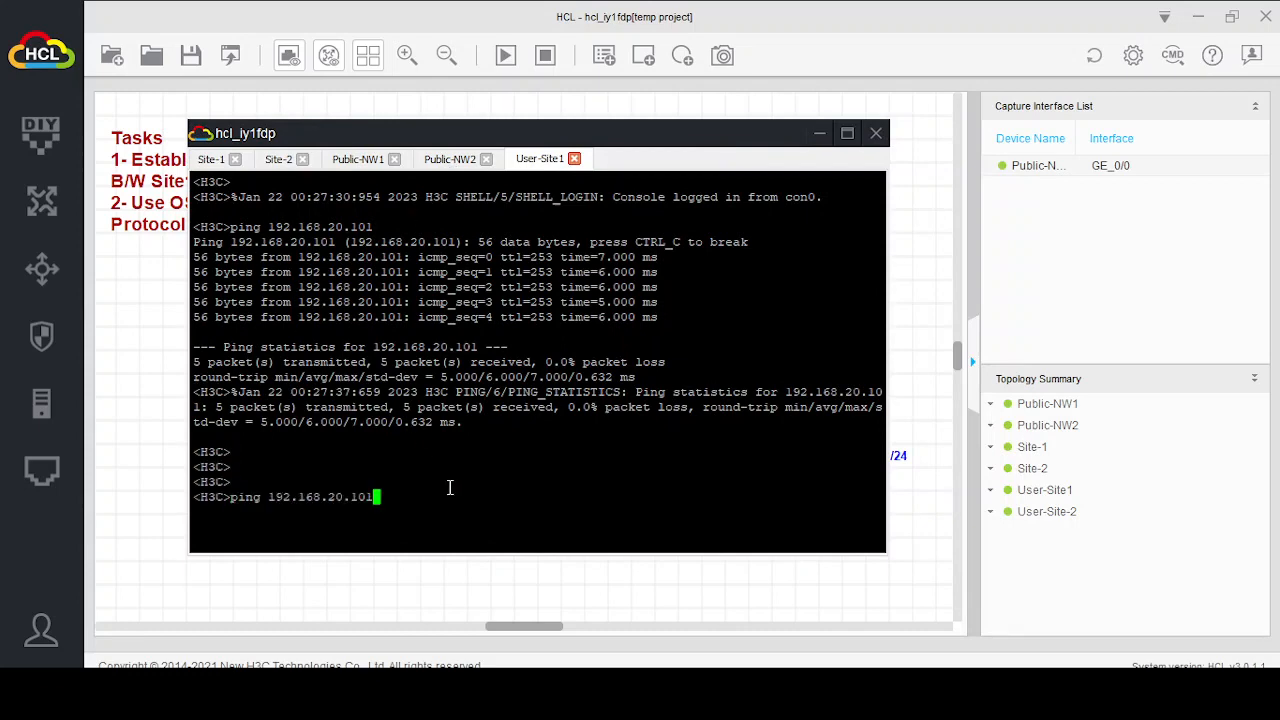
key(Return)
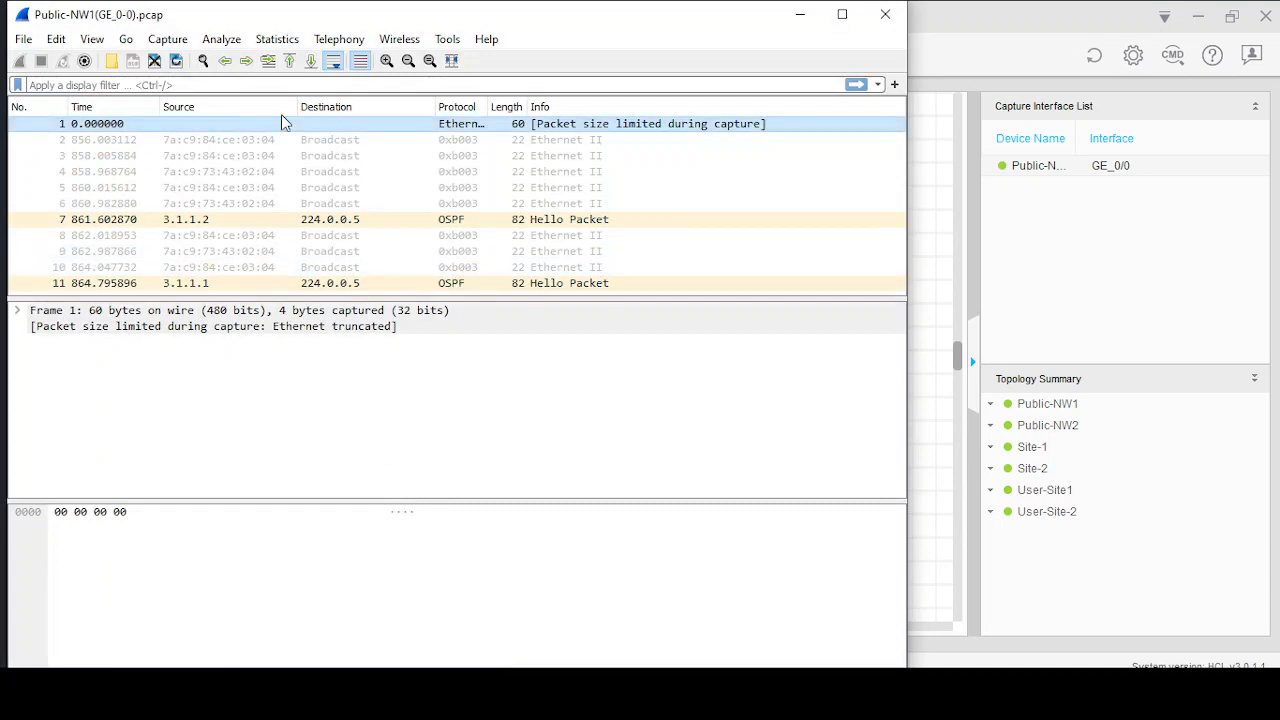
Close the outdated Wireshark window and reopen the Public-NW1 GE_0/0 capture in Wireshark from HCL's capture list.
drag(8, 60, 9, 60)
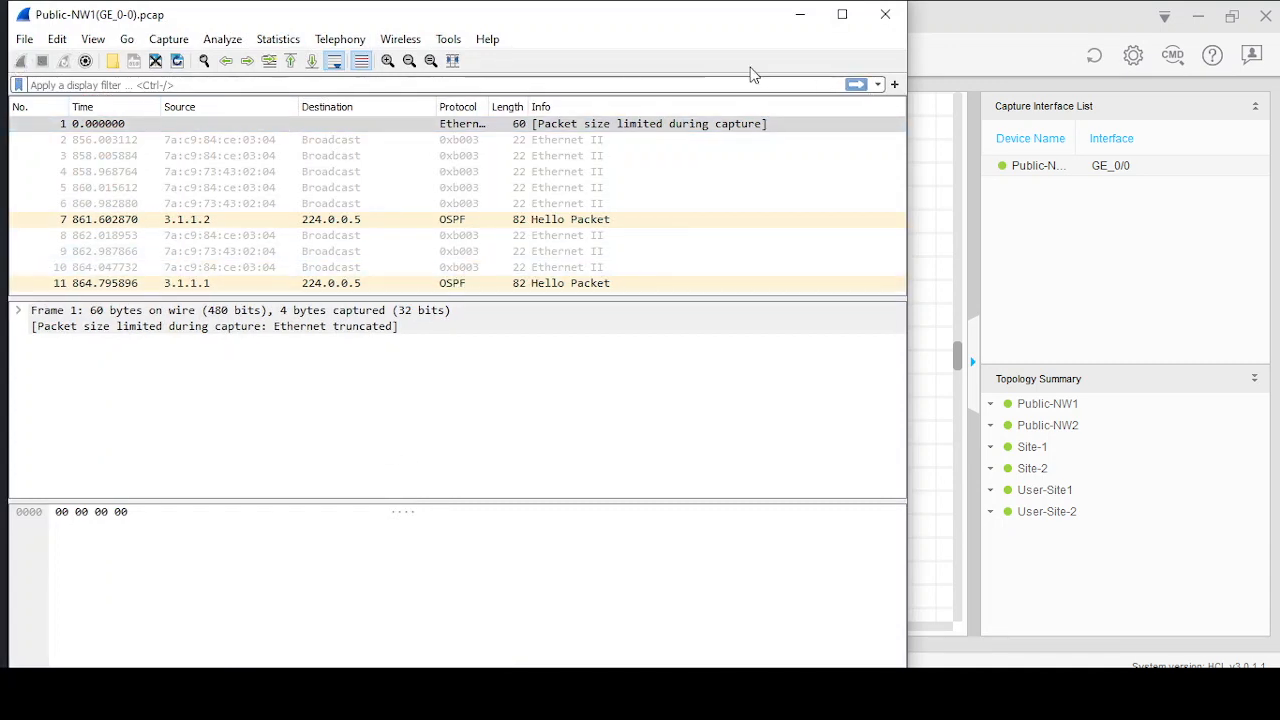
click(31, 44)
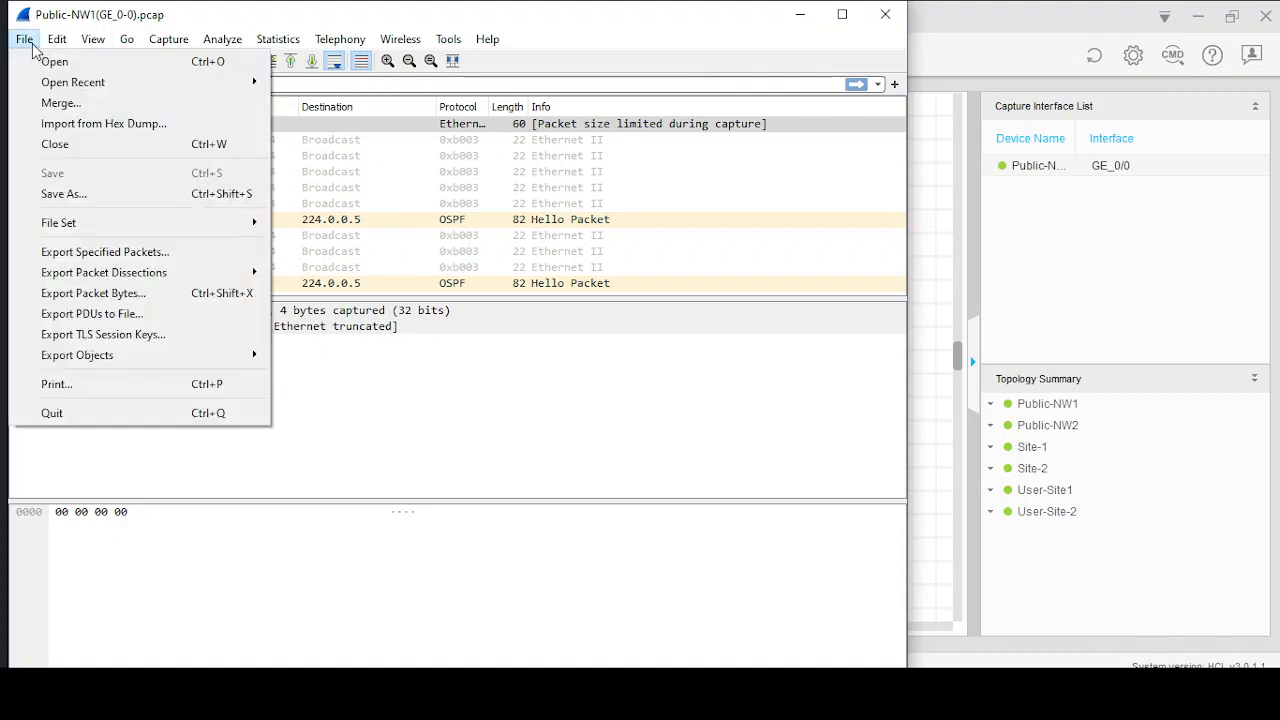
mouse_move(57, 45)
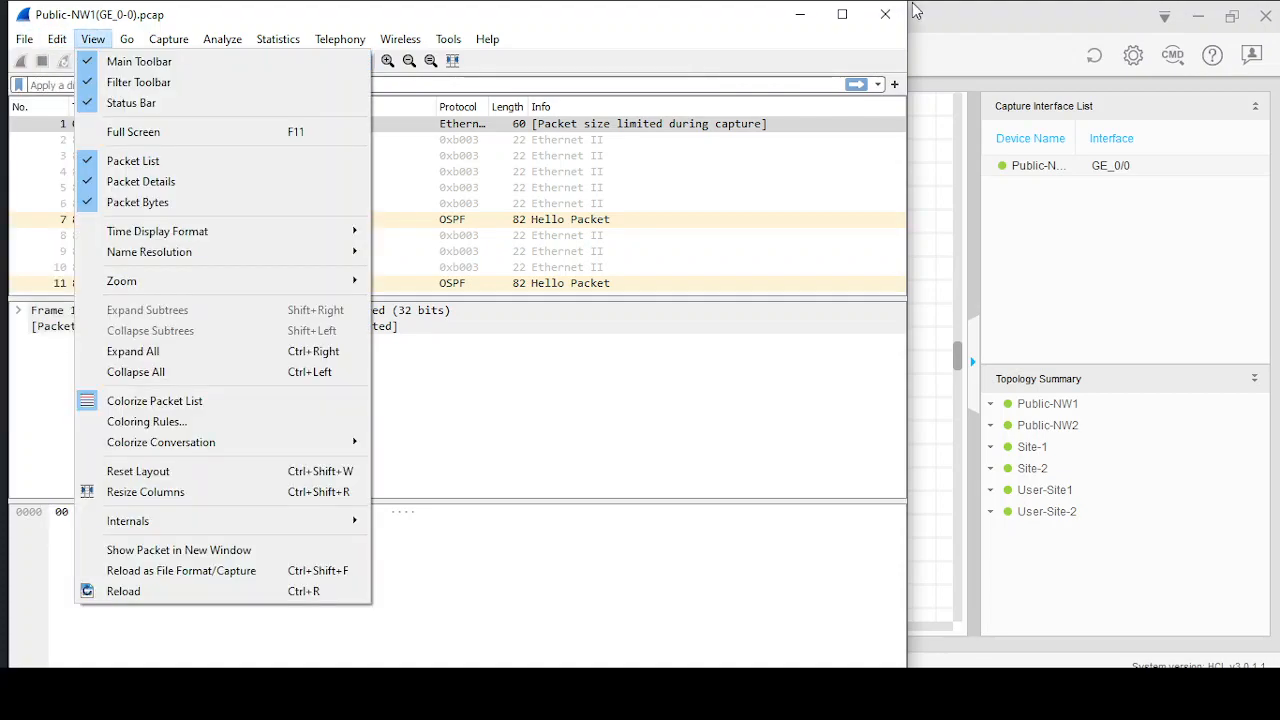
click(885, 18)
click(885, 18)
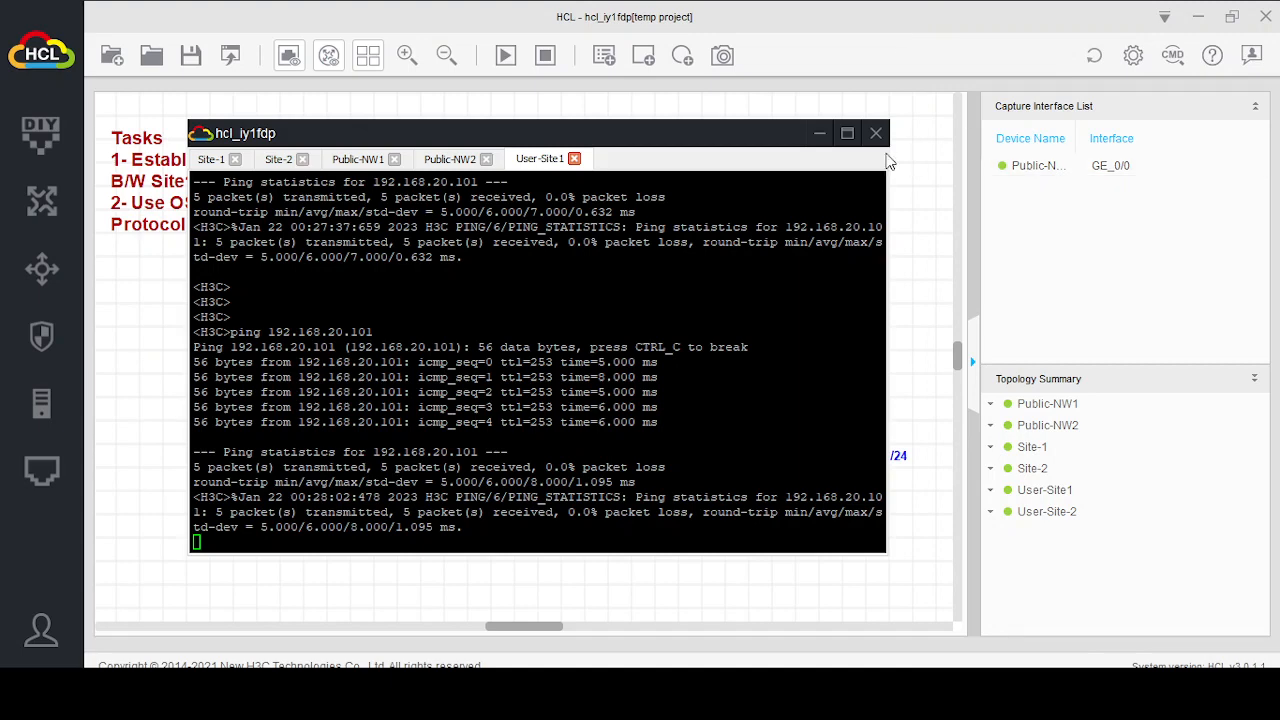
click(1118, 170)
right_click(1118, 172)
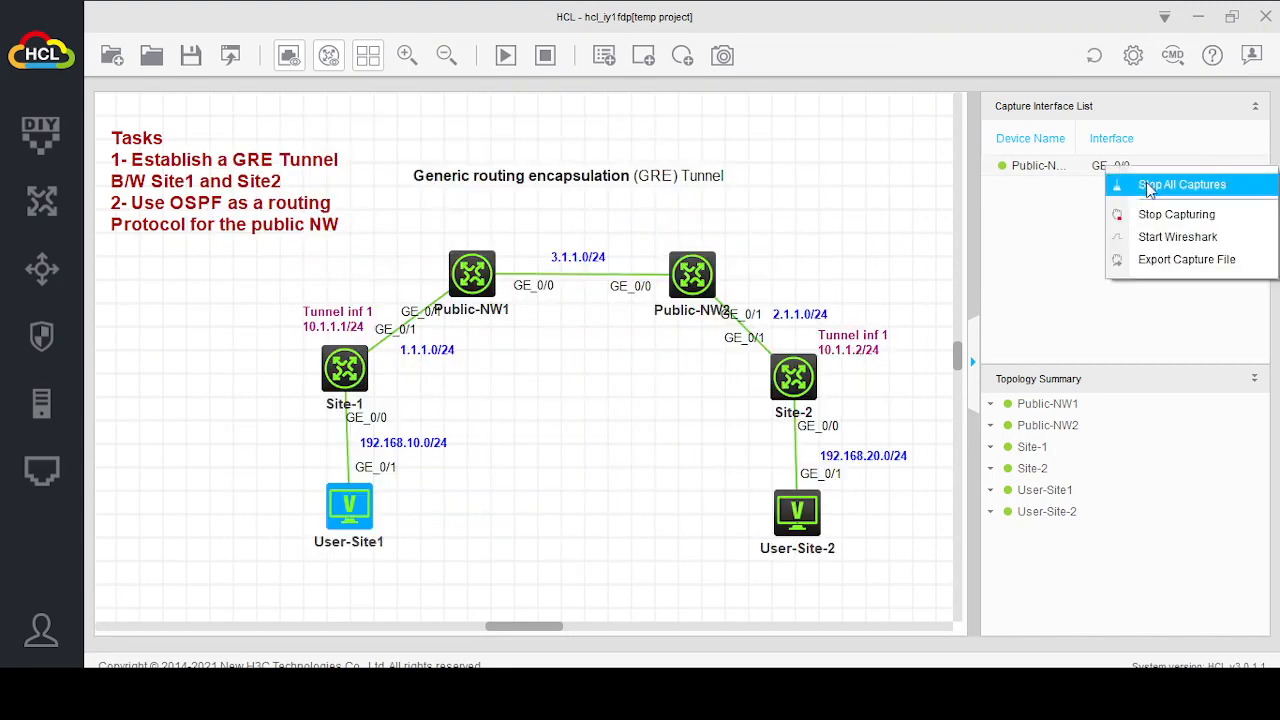
click(1161, 238)
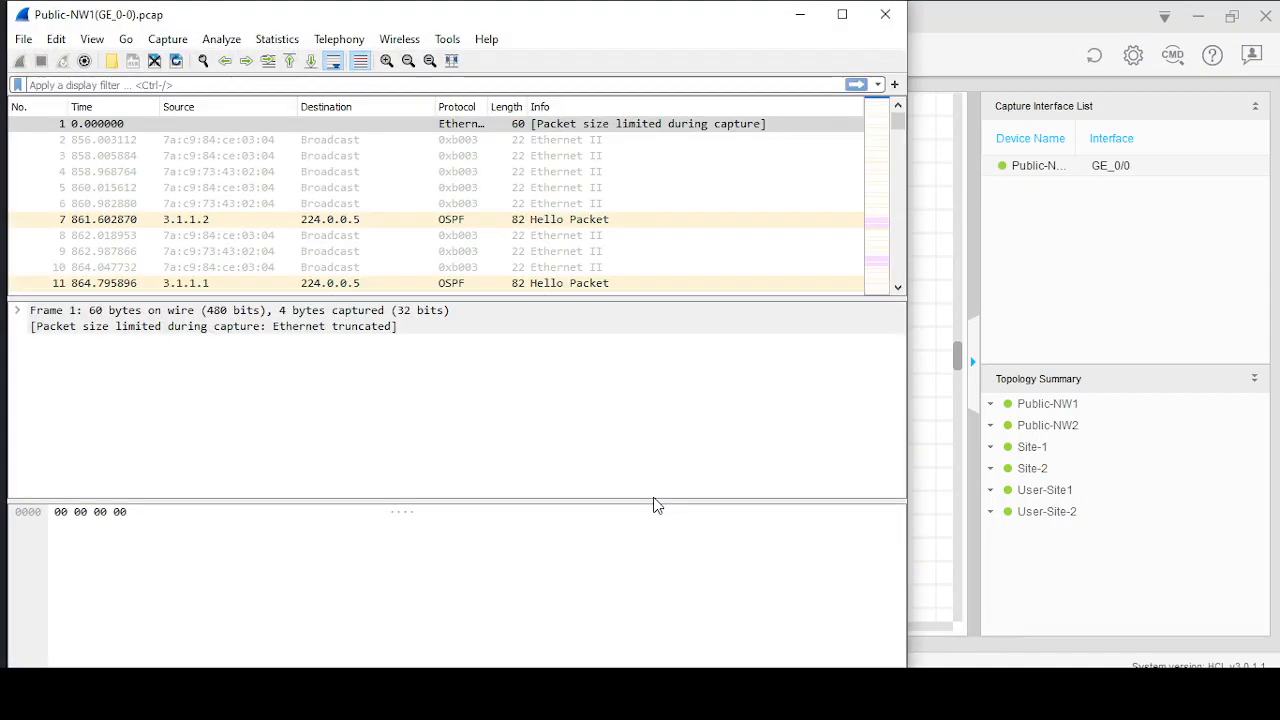
Find the ICMP packets between 192.168.10.101 and 192.168.20.101 in the capture and select echo reply packet 133.
scroll(865, 210, down, 9)
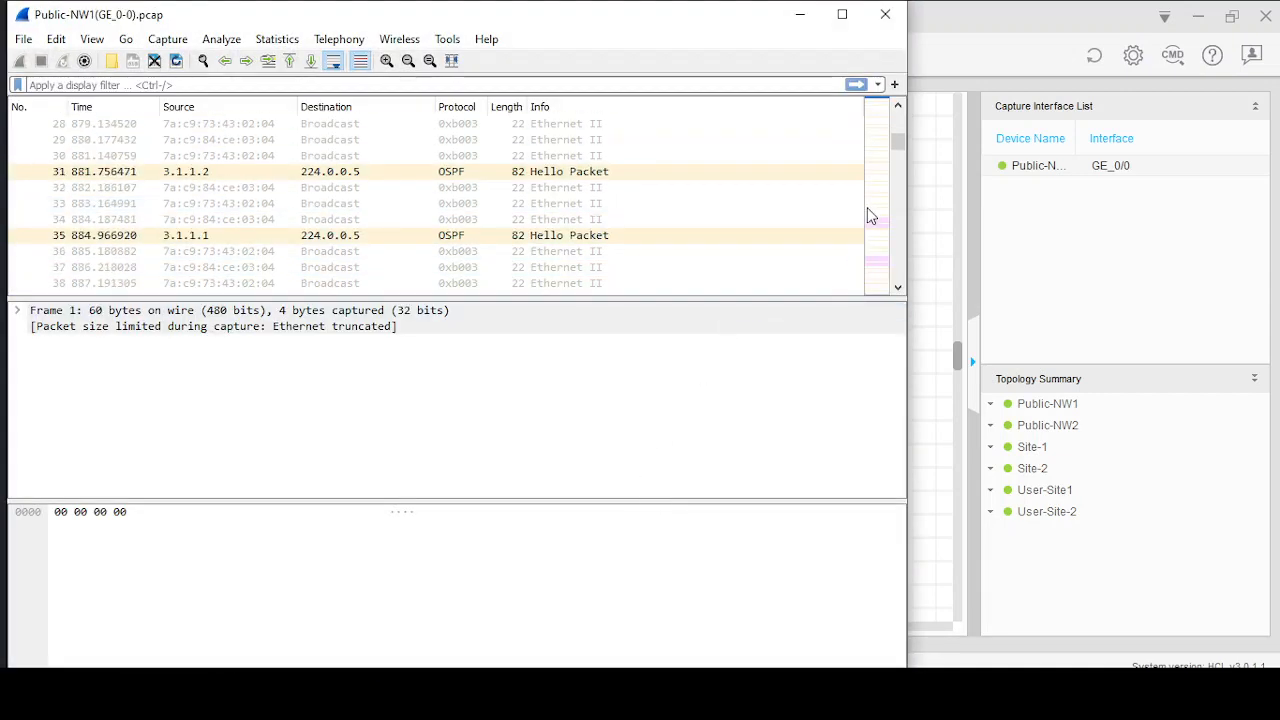
scroll(868, 214, down, 20)
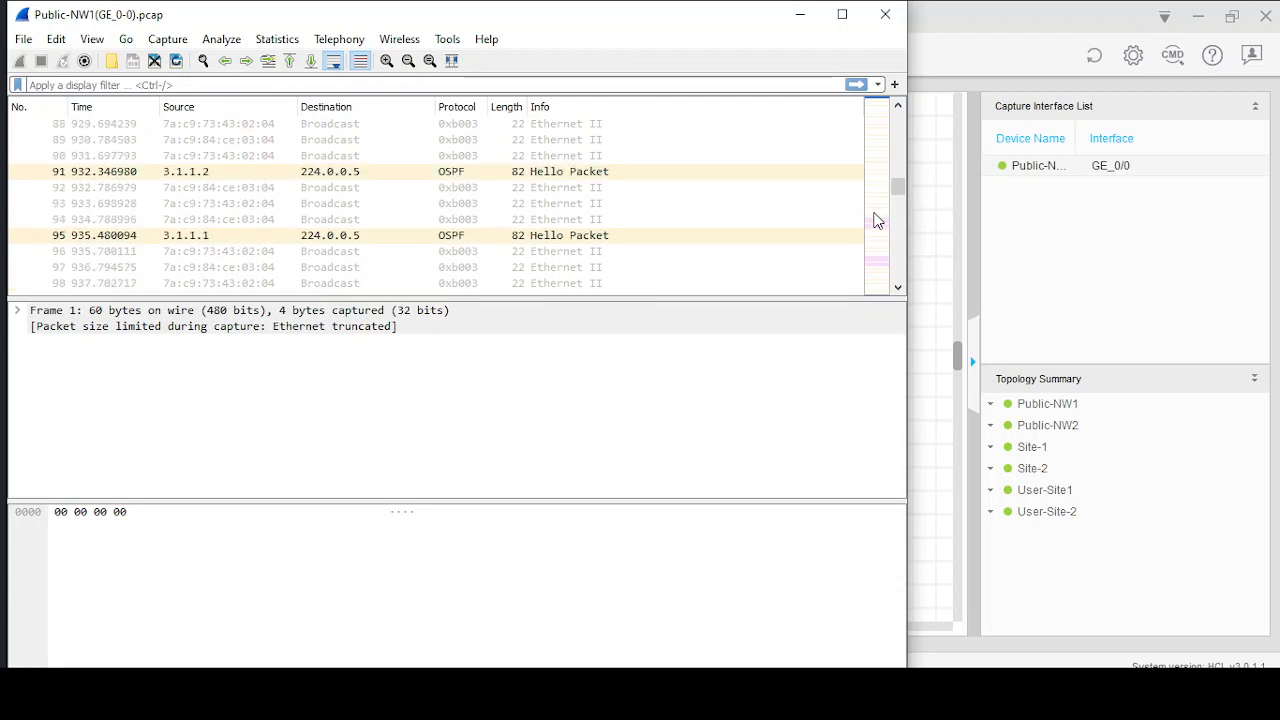
scroll(876, 220, down, 16)
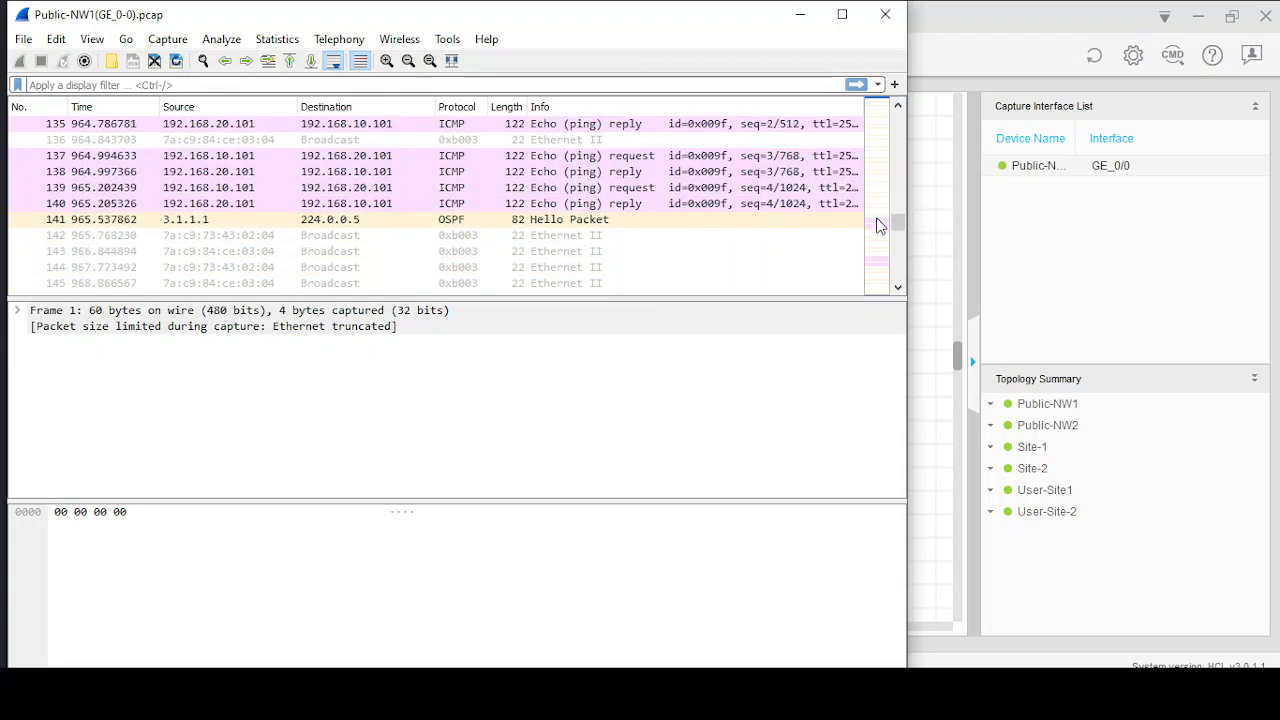
scroll(876, 225, up, 2)
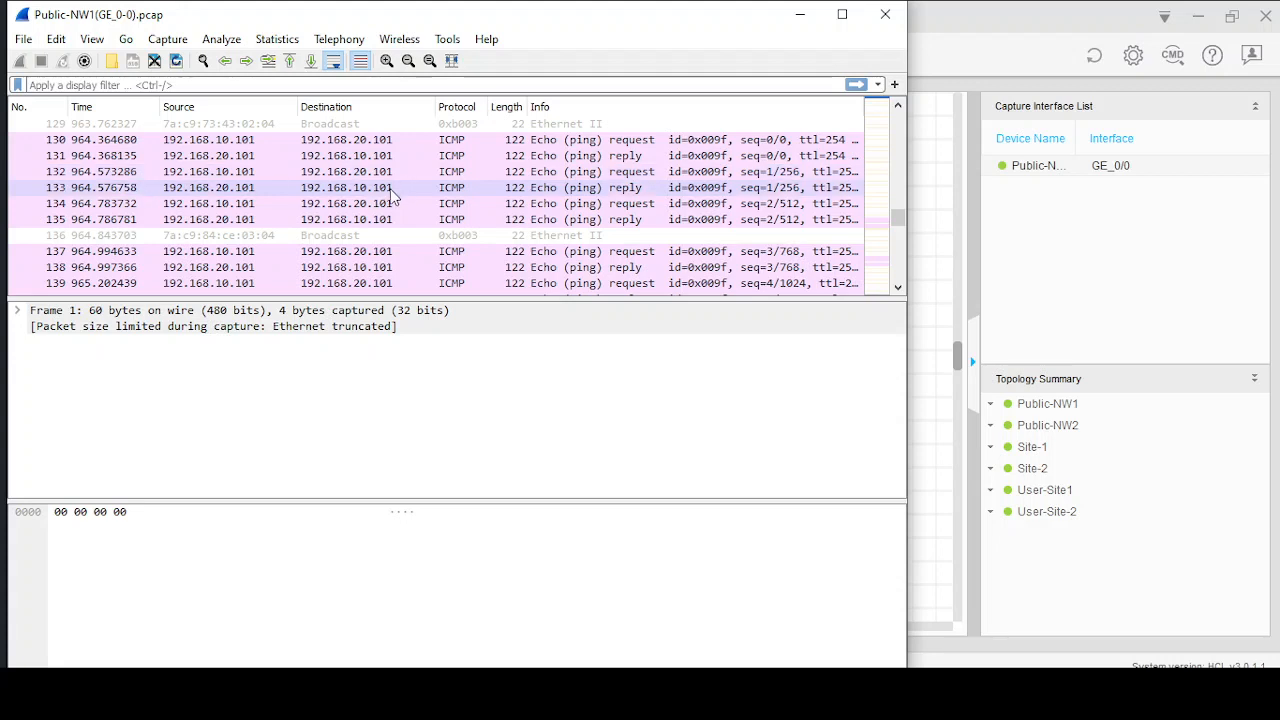
click(69, 193)
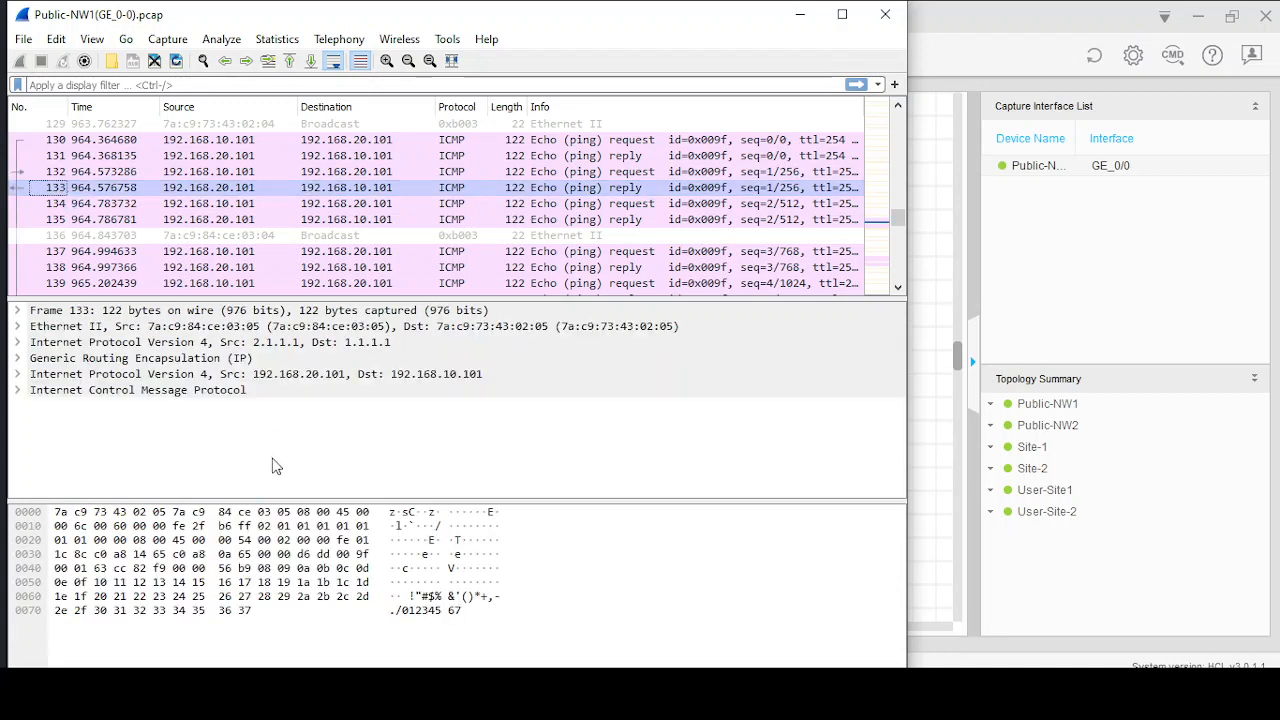
Examine the reply's Generic Routing Encapsulation header with its flags and version, collapse it, and close the Wireshark capture.
click(17, 362)
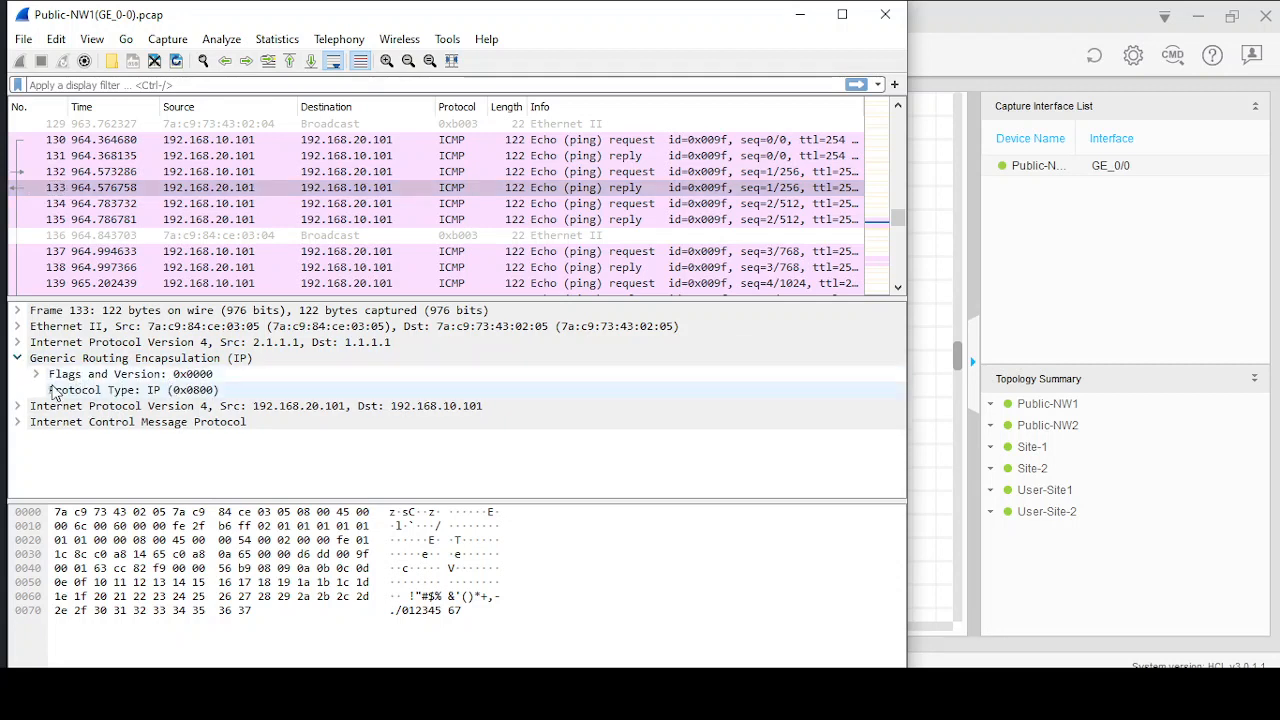
click(36, 374)
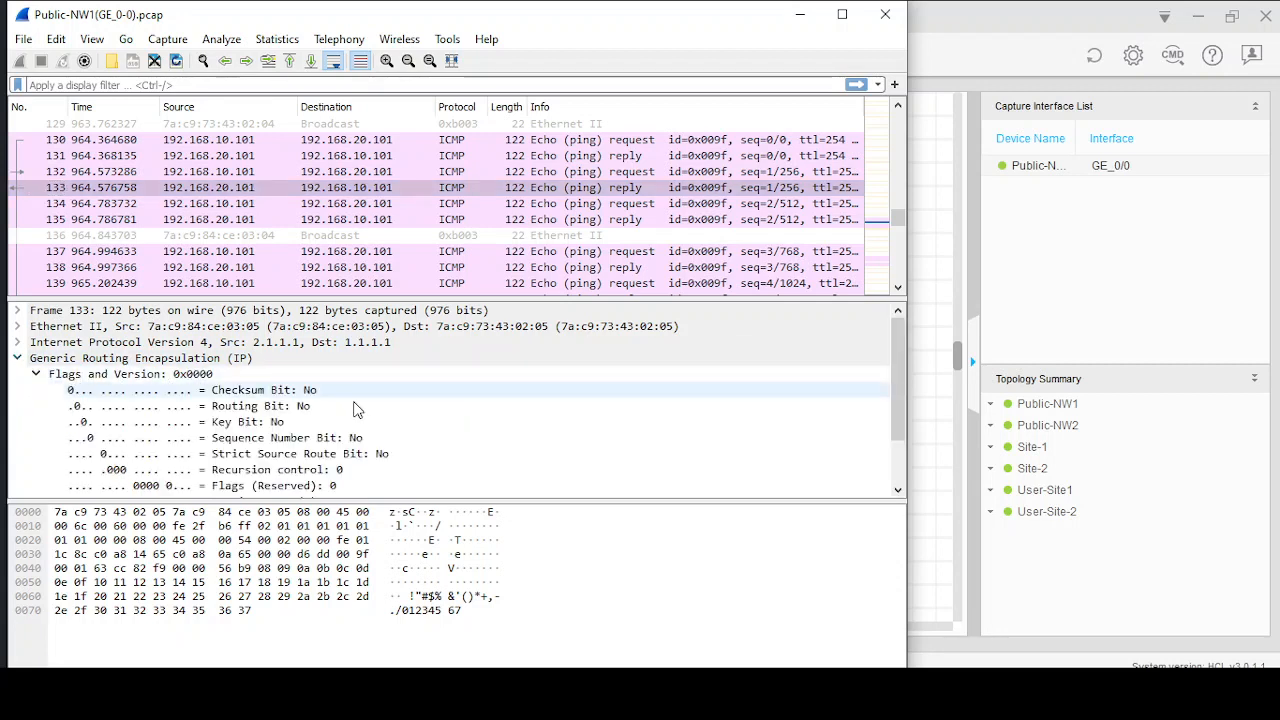
click(35, 375)
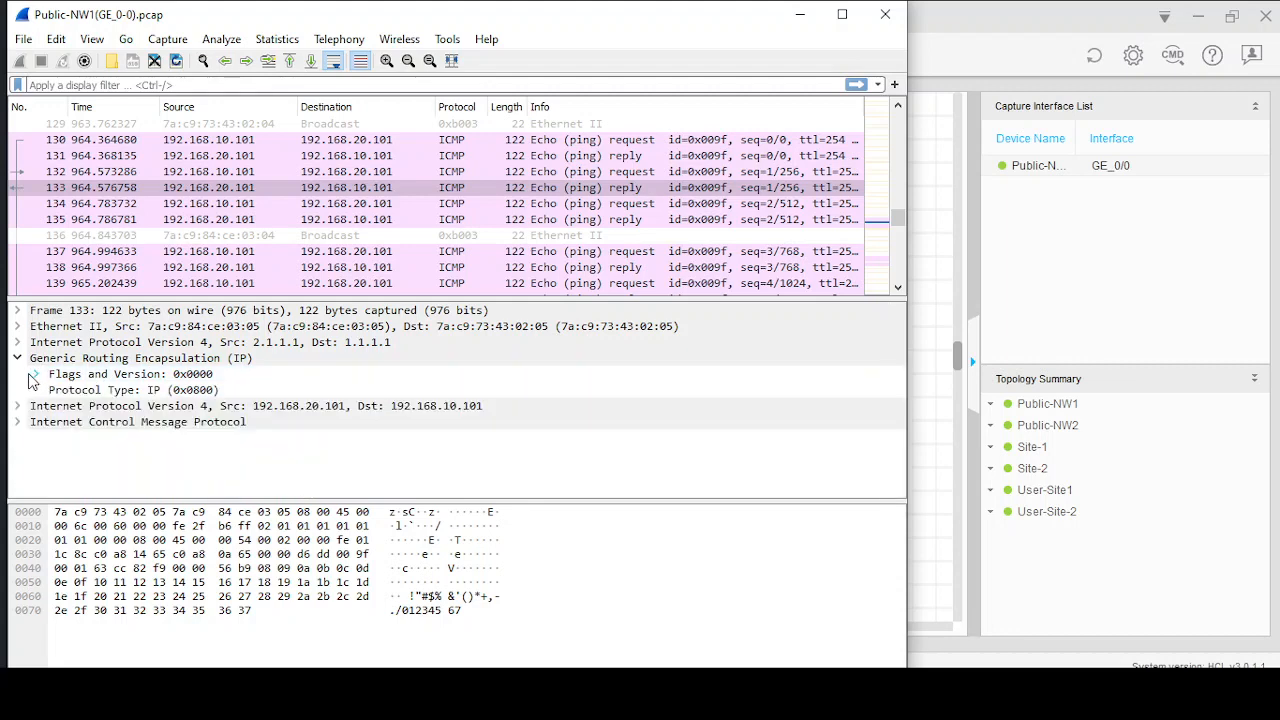
click(17, 358)
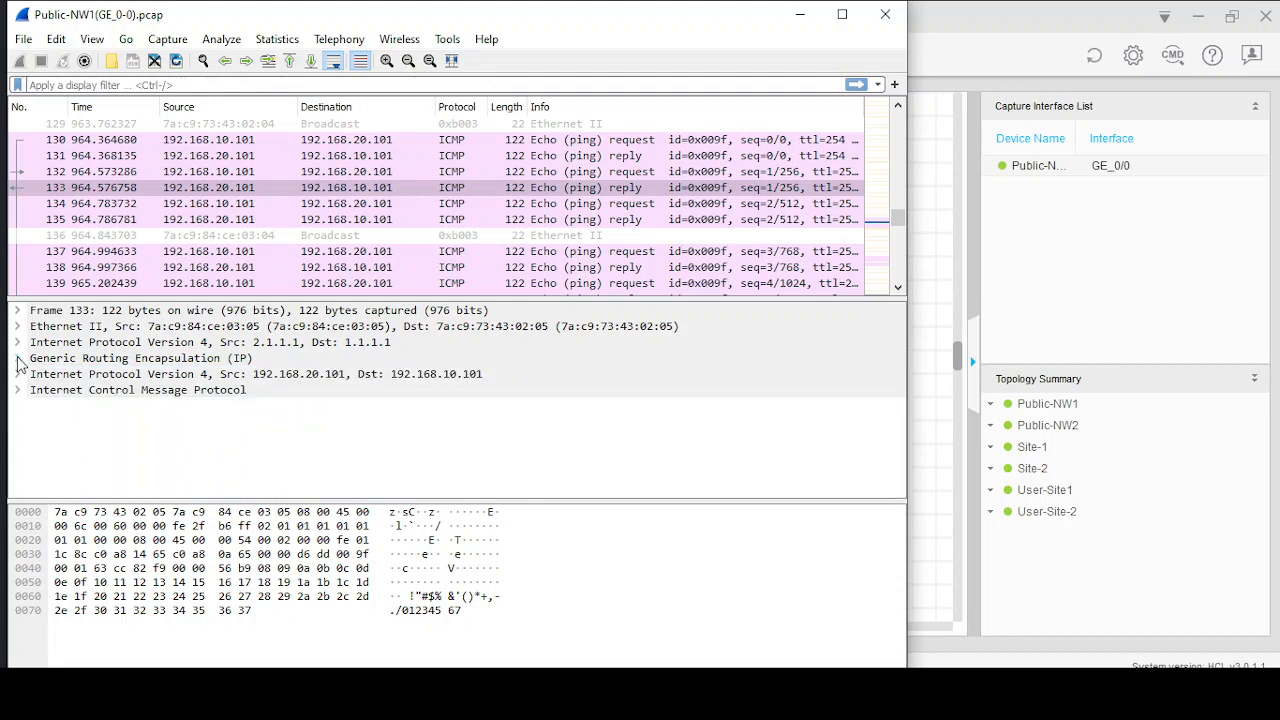
click(886, 16)
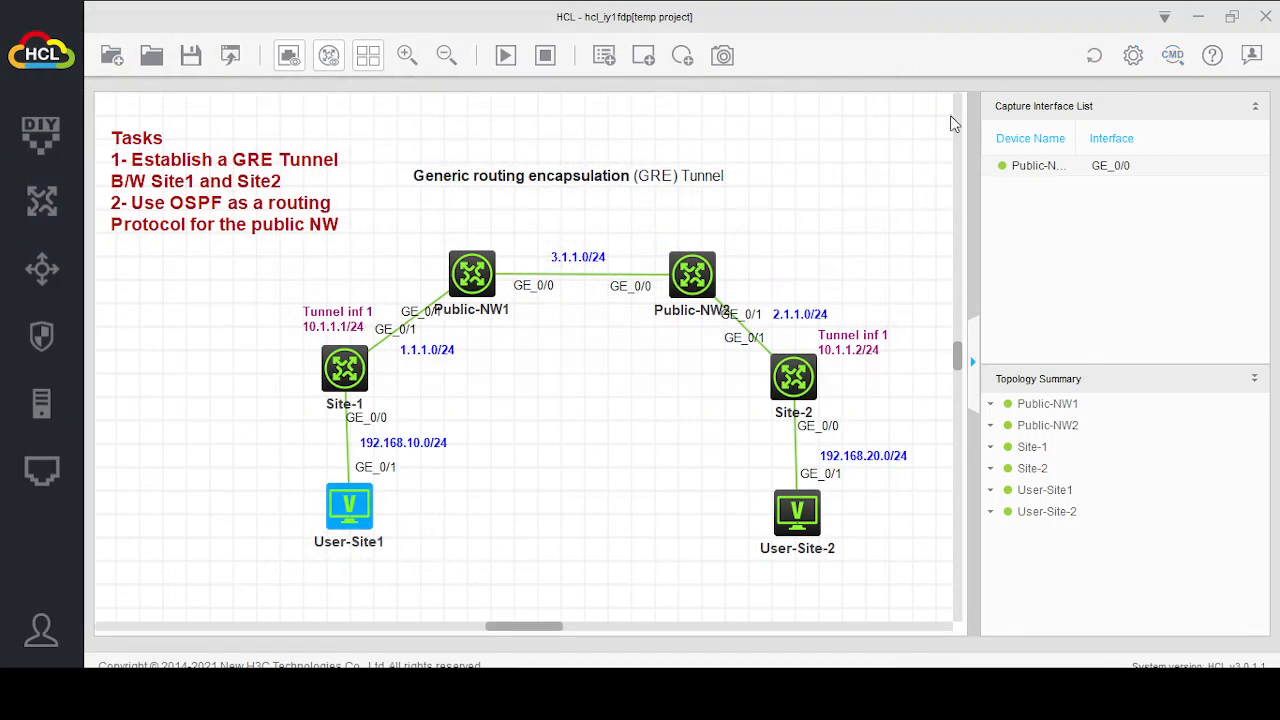